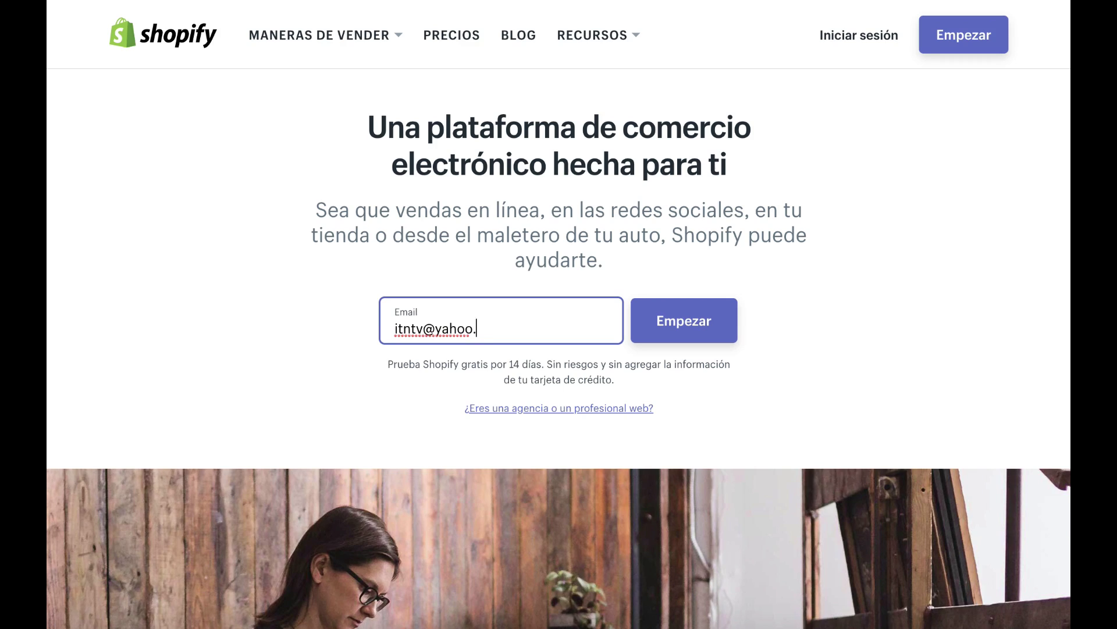
Step: Start the 14-day free trial with the account e-mail and enter the account password
left_click(666, 330)
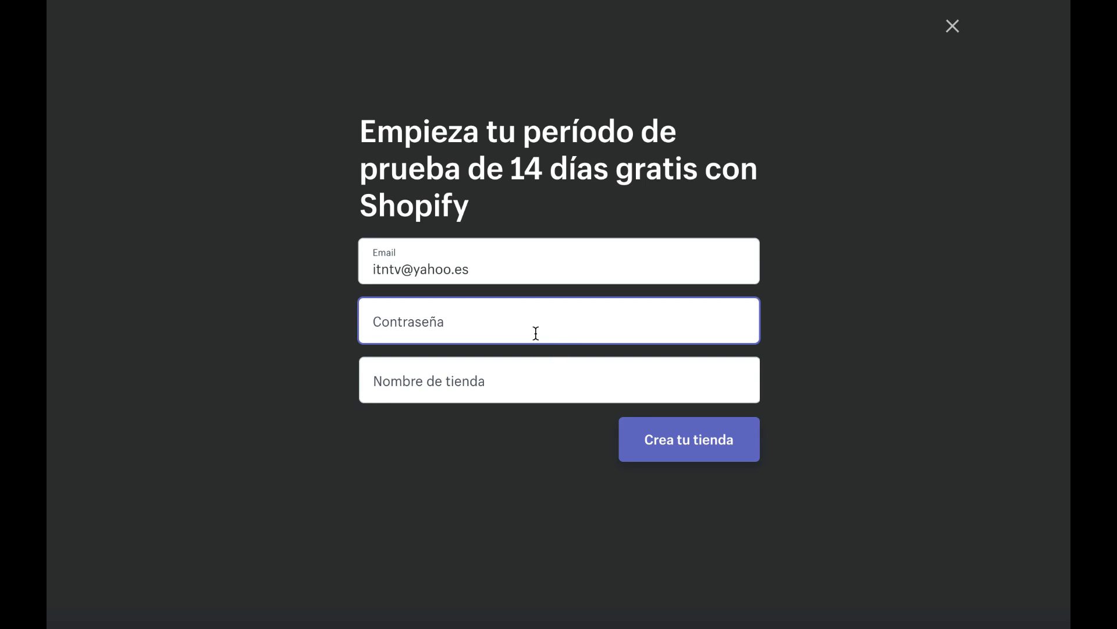
type("•••••")
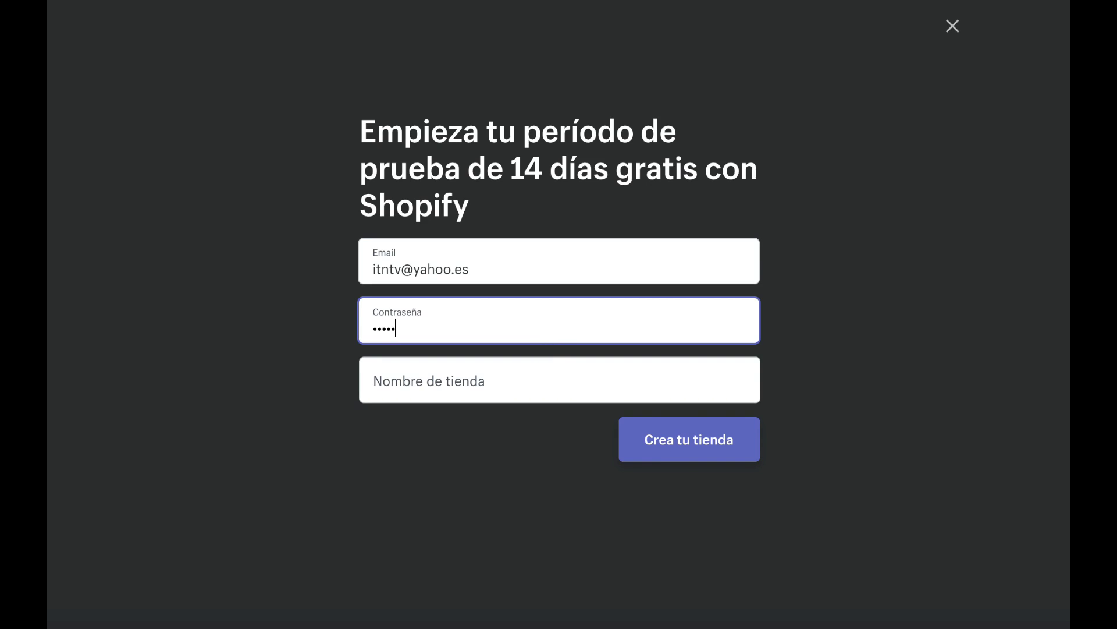
type("•")
Step: Name the store TiendaMartin123, create it, and decline saving the password in the browser
left_click(498, 384)
type("T")
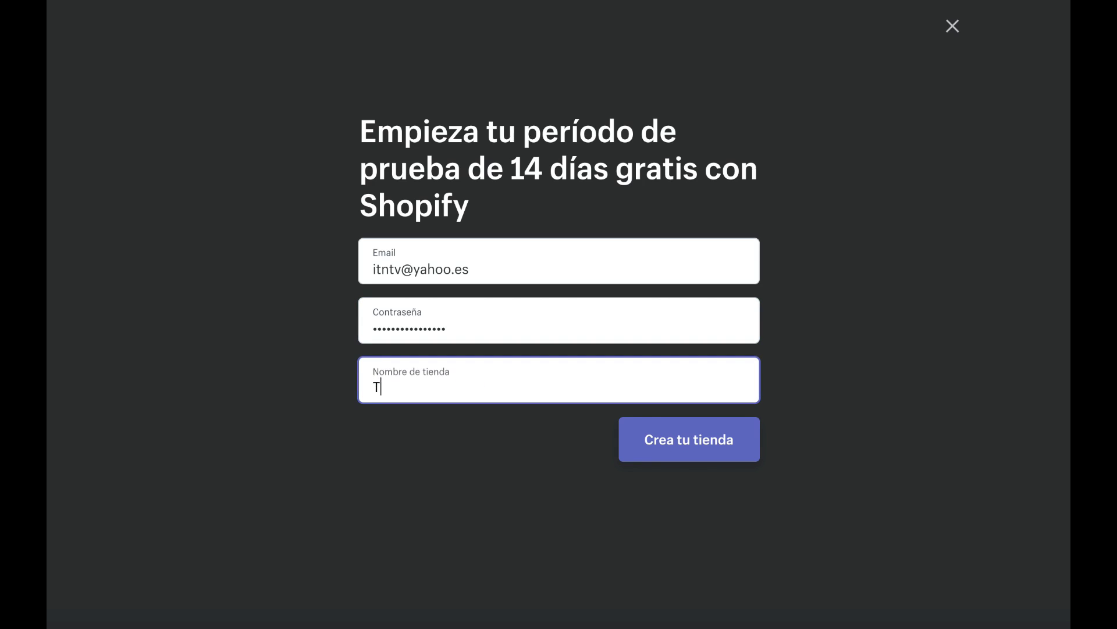
type("iendaMartin")
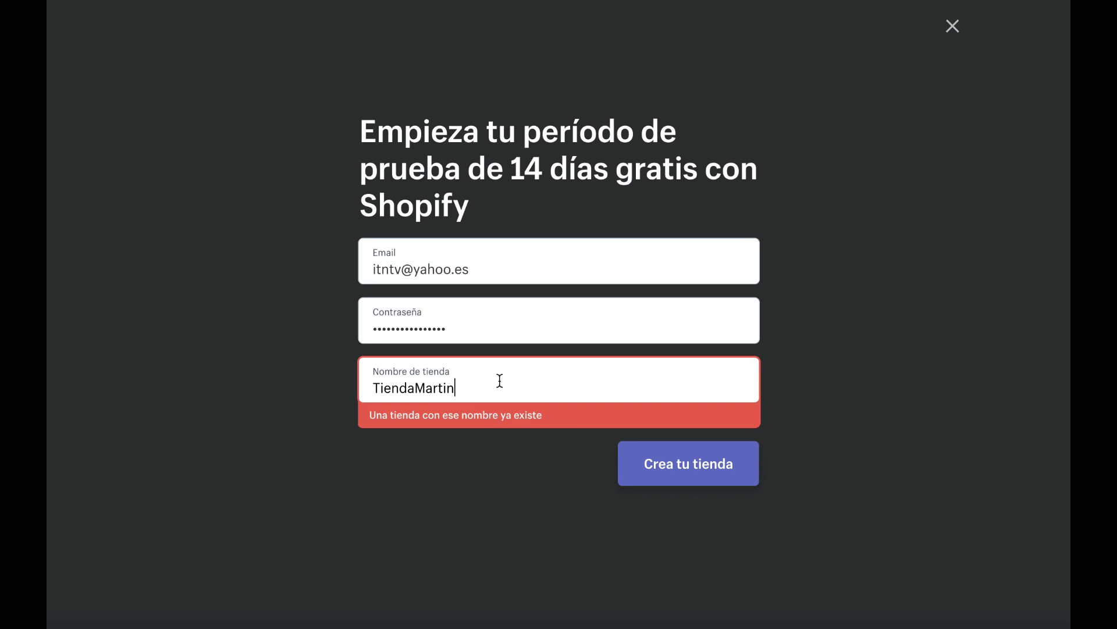
type("123")
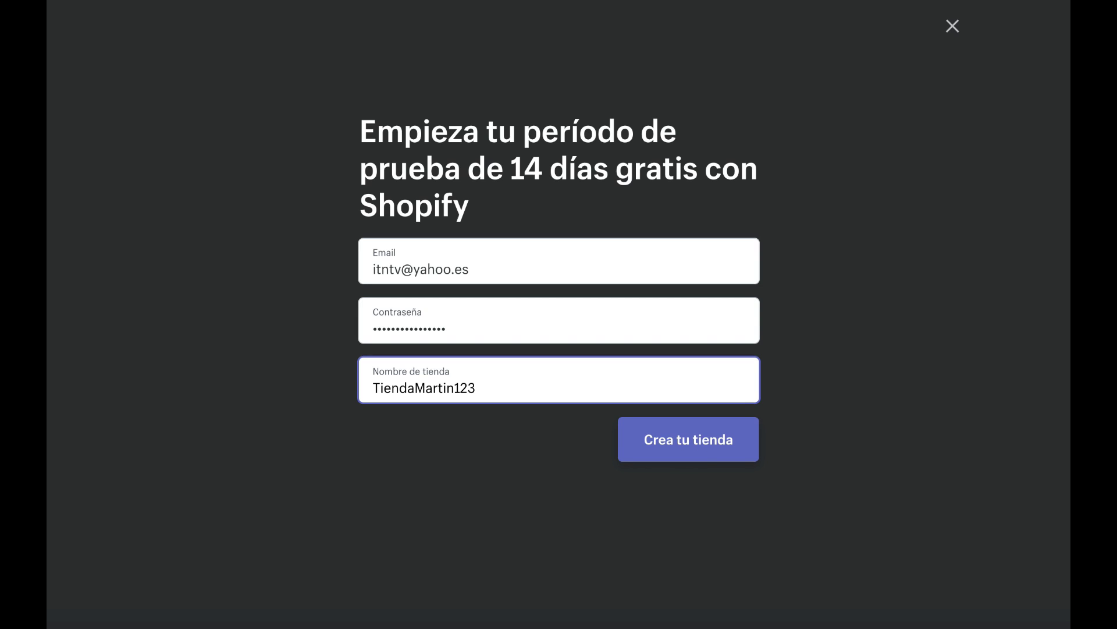
left_click(666, 452)
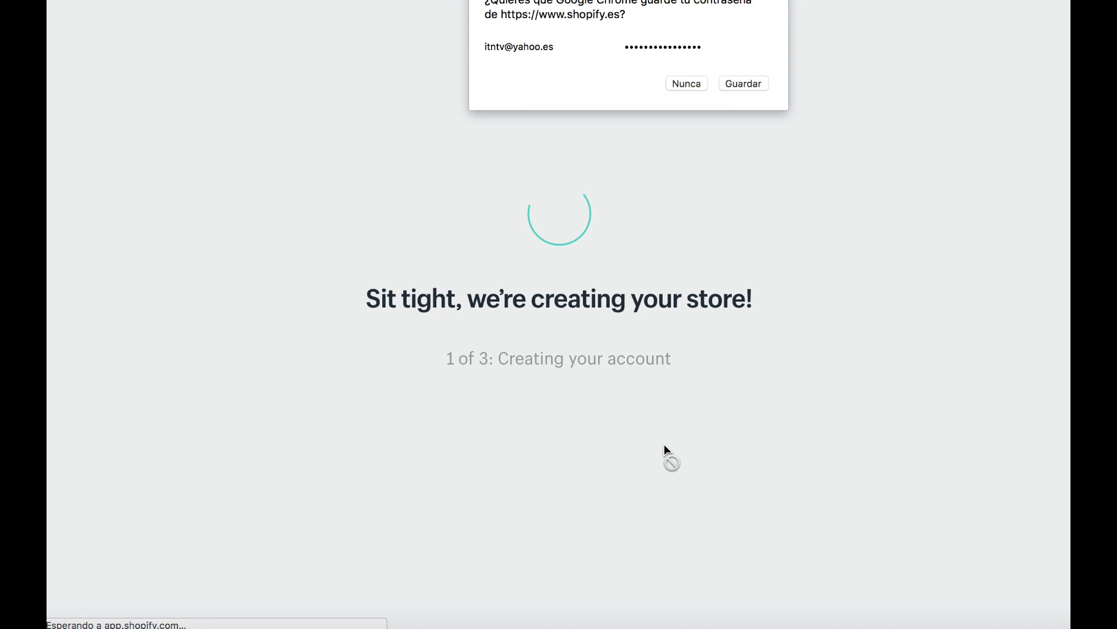
left_click(698, 85)
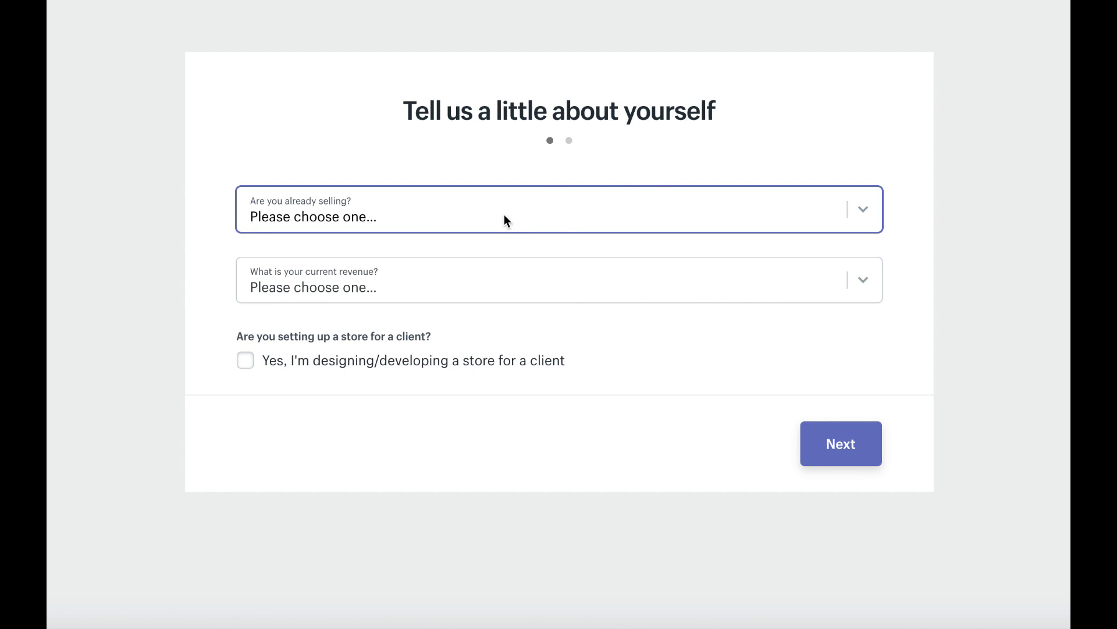
Step: Answer the business questions with "I sell with a different system", Magento and revenue of $5,000 to $50,000, and continue
left_click(473, 208)
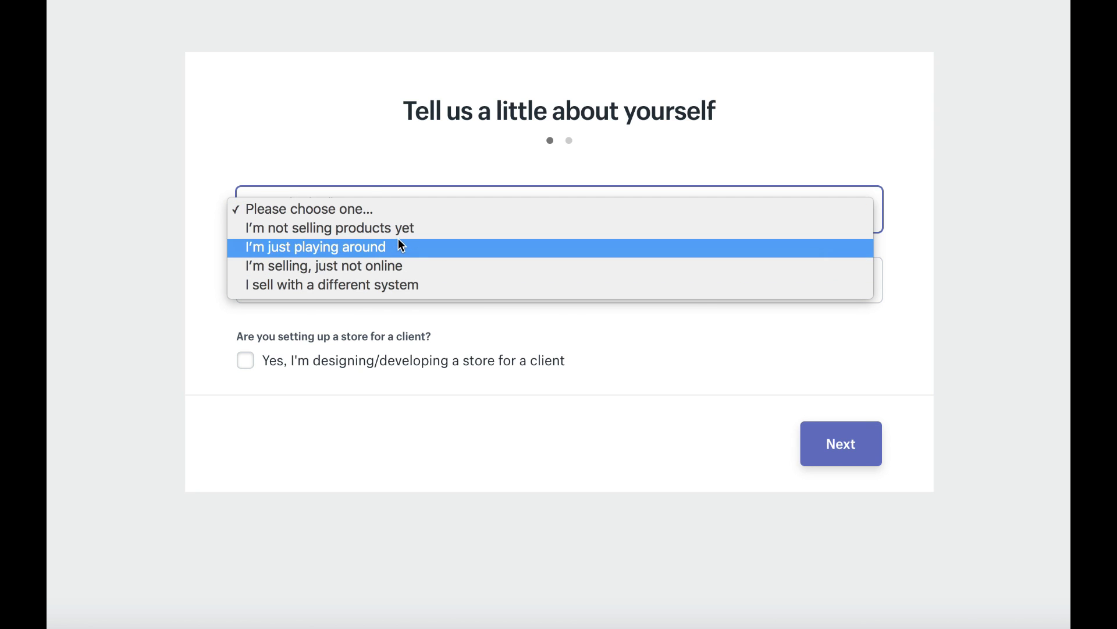
left_click(400, 285)
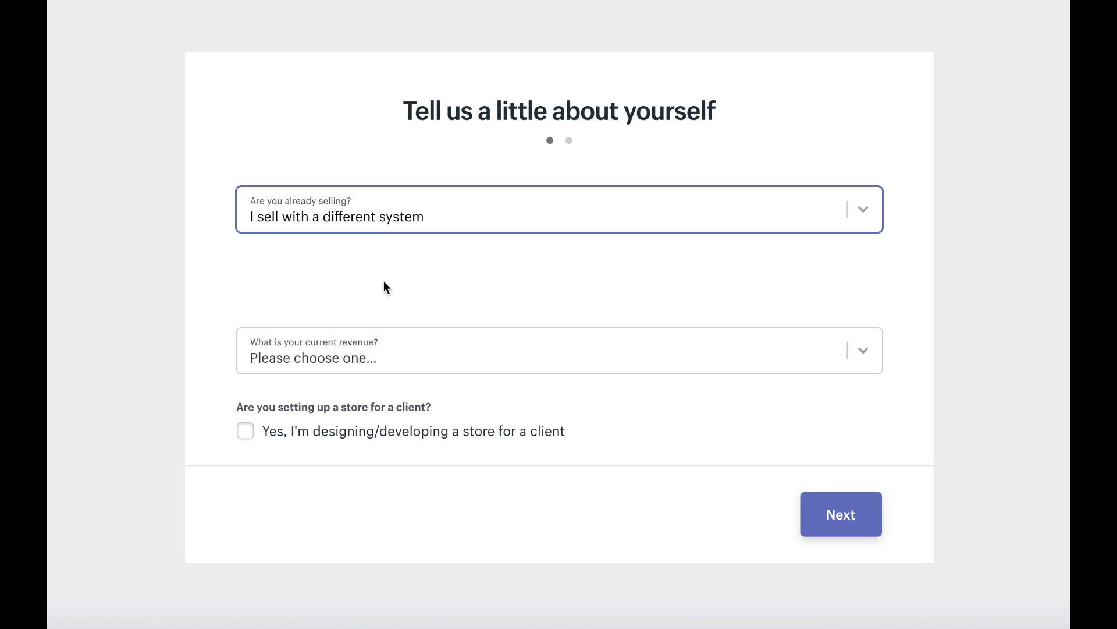
left_click(376, 289)
left_click(376, 286)
left_click(376, 284)
left_click(334, 302)
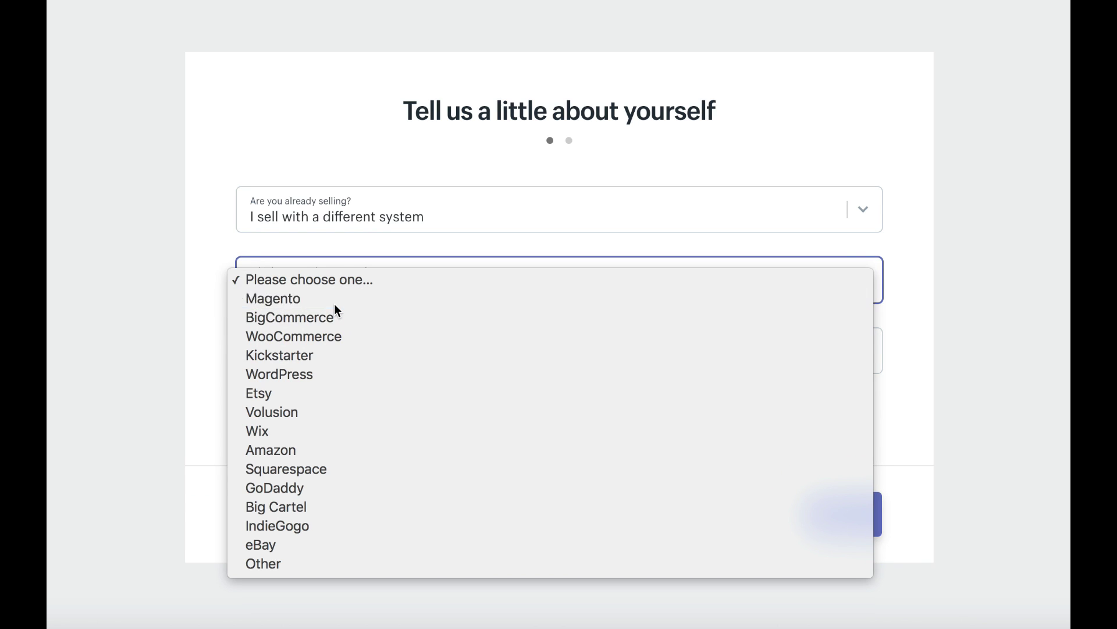
left_click(361, 352)
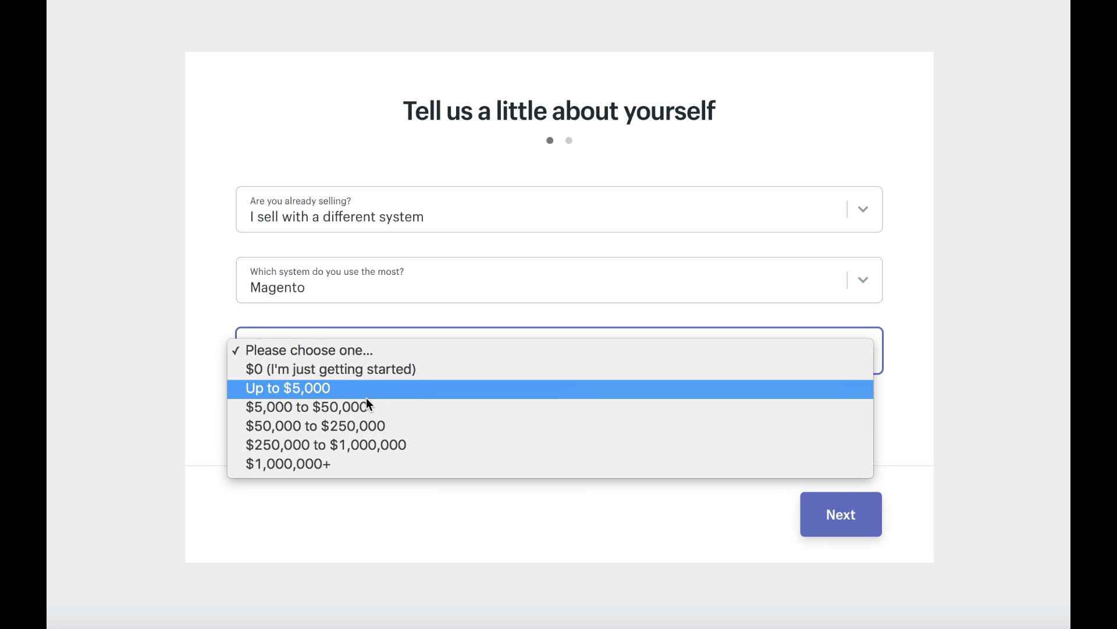
left_click(362, 412)
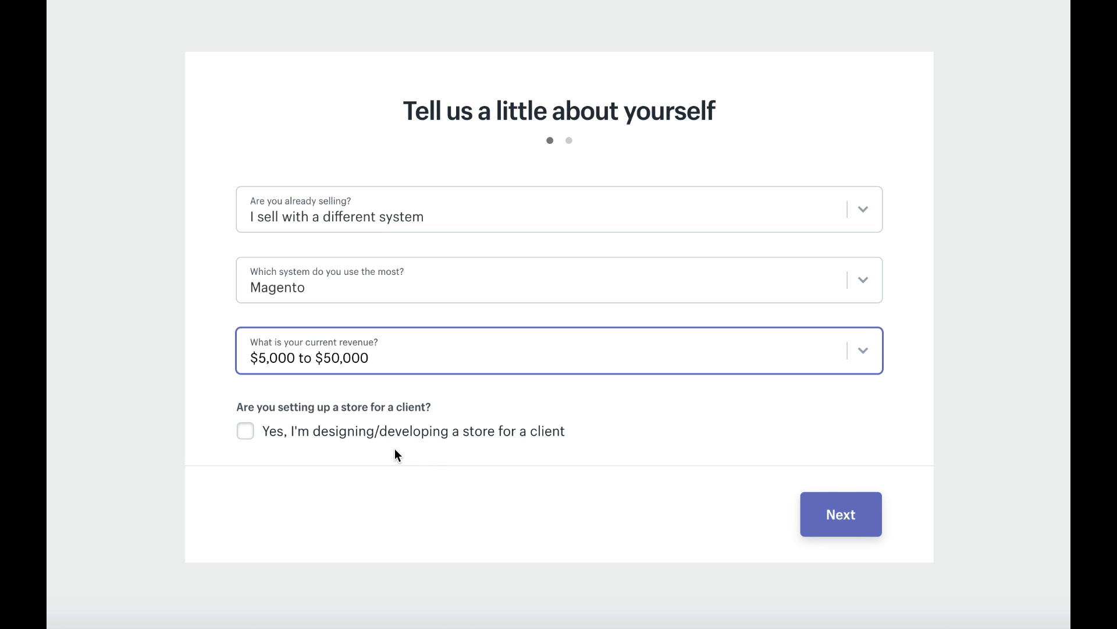
left_click(844, 517)
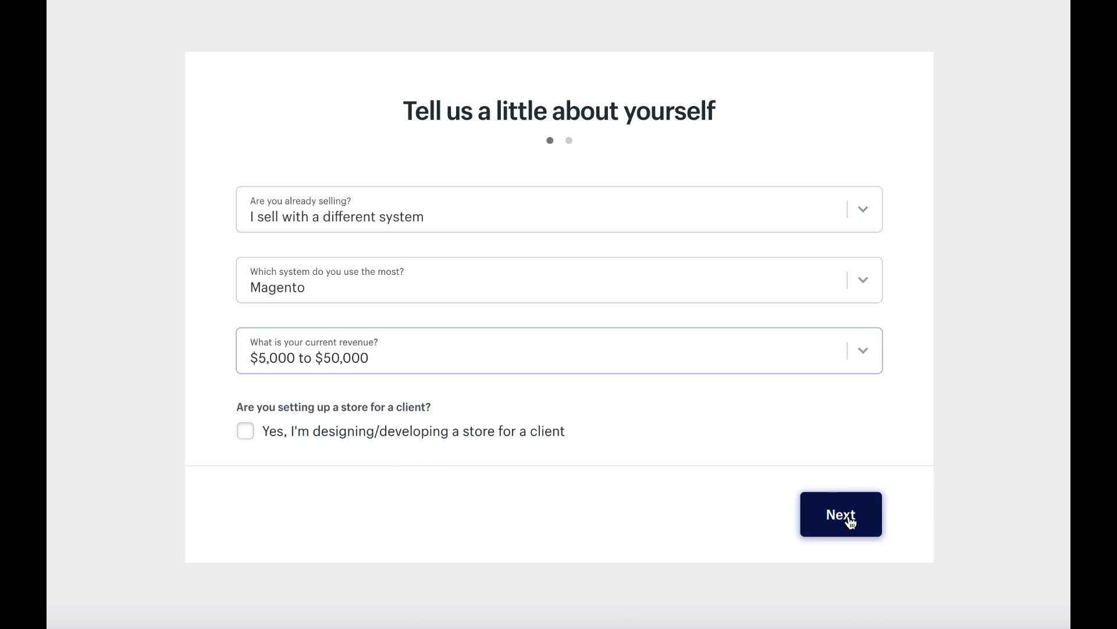
Step: Fill in the business address form with the owner's name, postal address and phone number, and enter the store
scroll(847, 511, "down", 2)
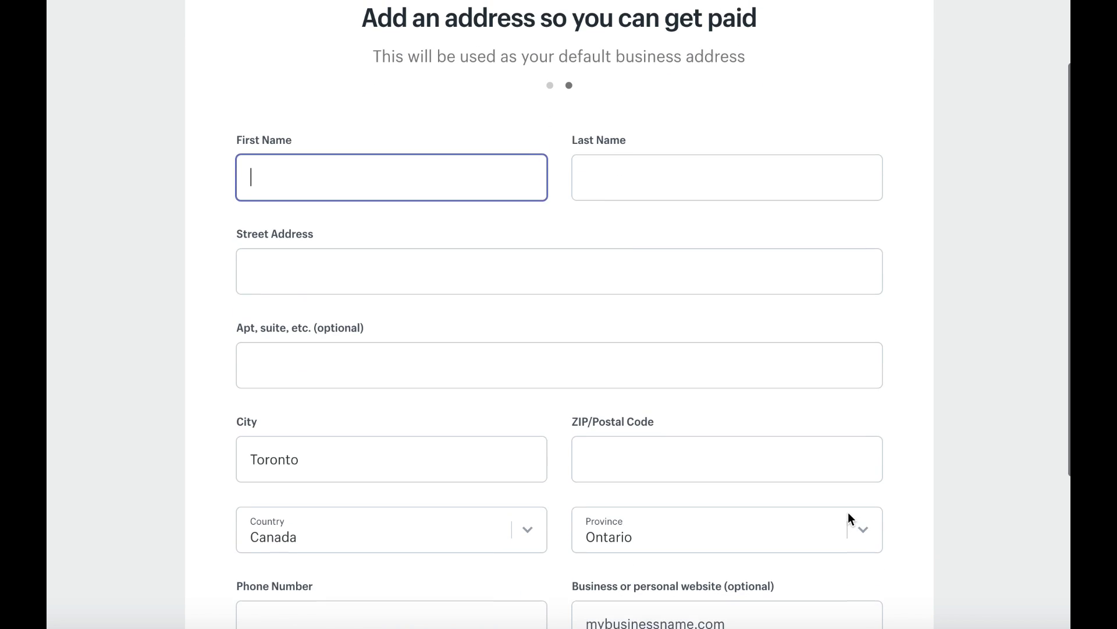
type("J")
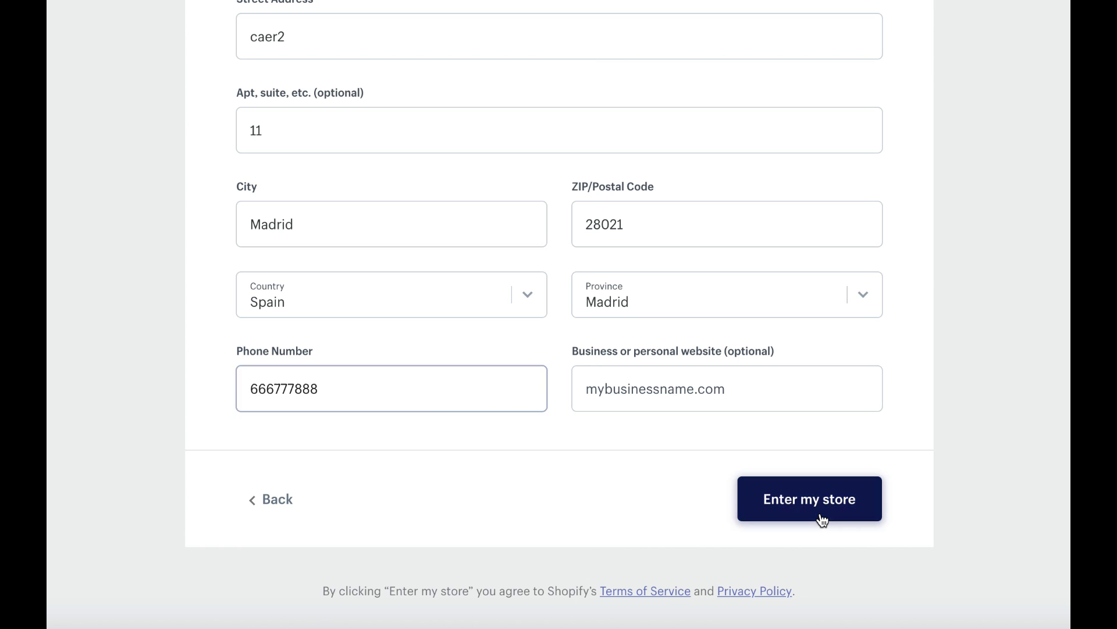
left_click(822, 520)
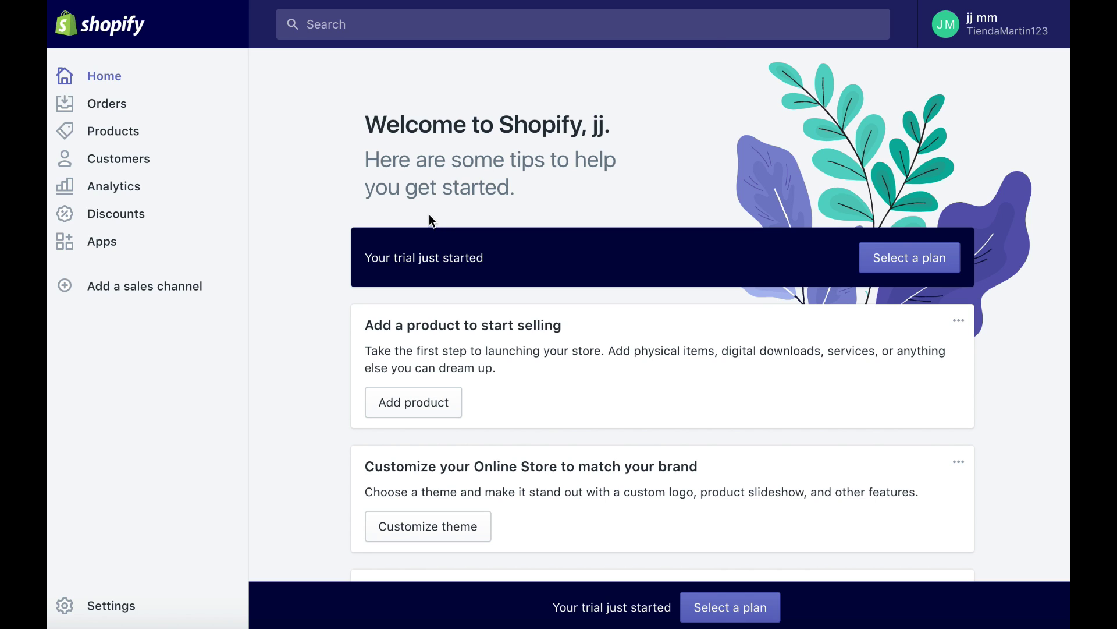
left_click(940, 38)
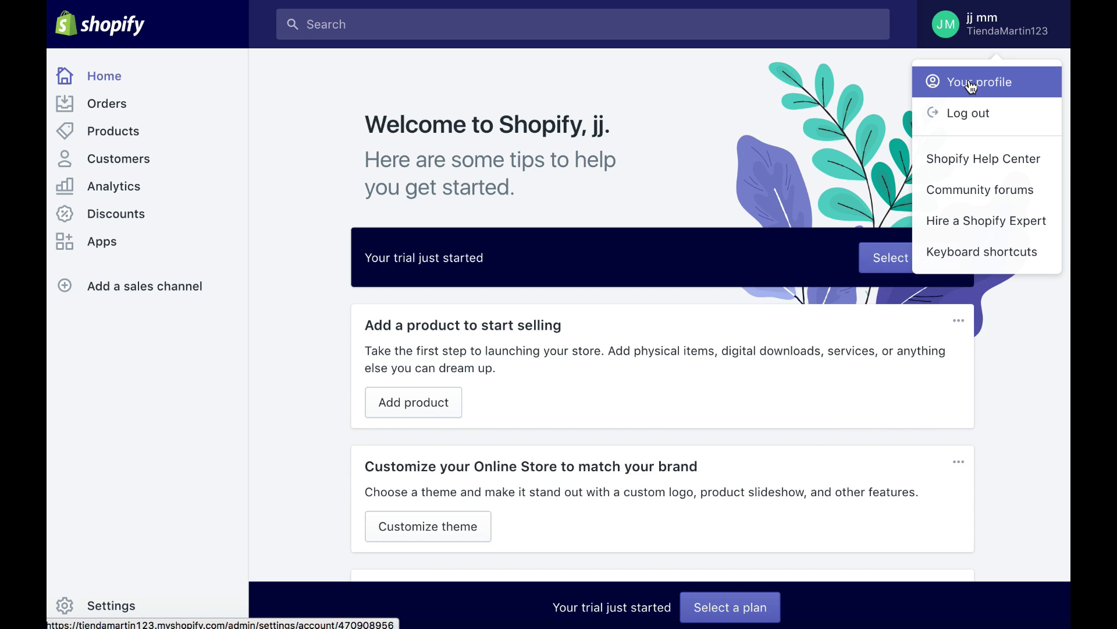
left_click(728, 162)
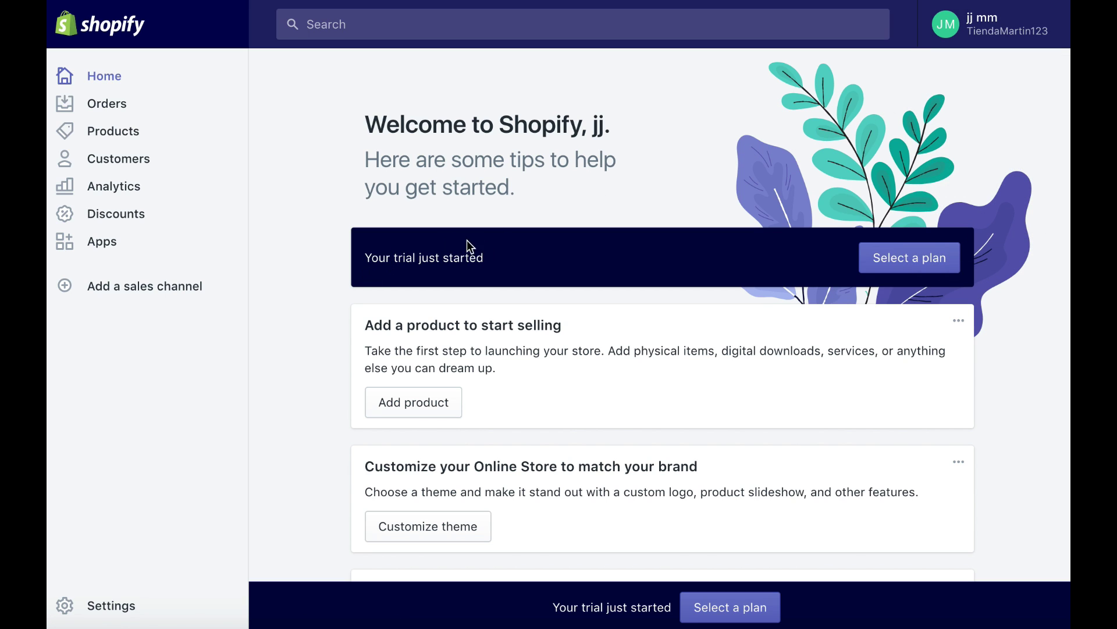
Step: Compare the subscription plans' prices and transaction fees, including Basic Shopify's fee, and return to the admin home page
left_click(905, 263)
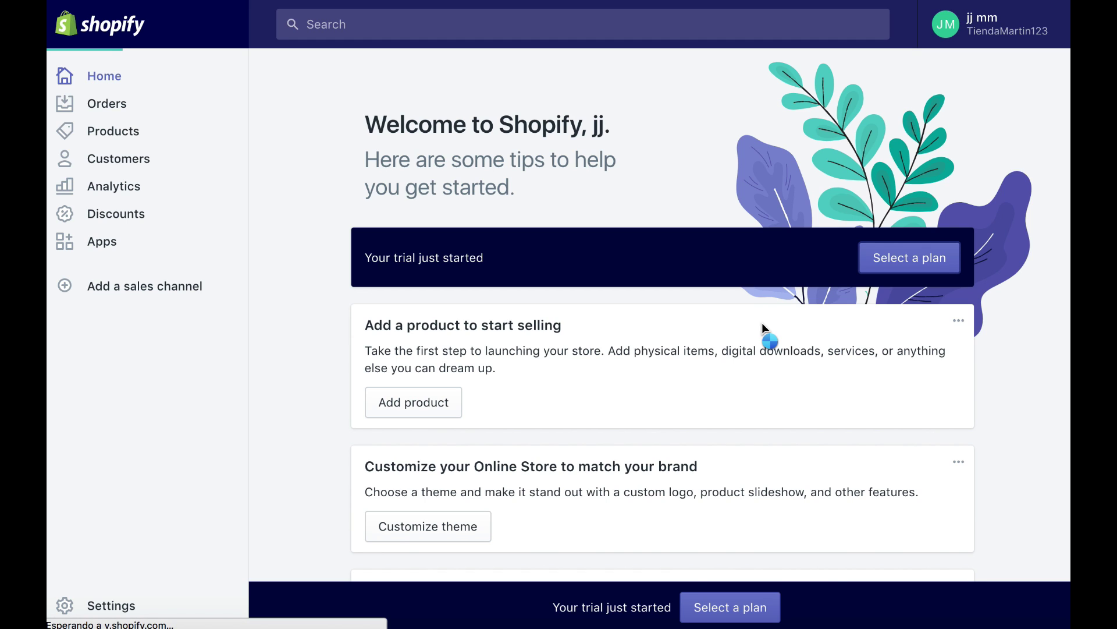
scroll(722, 401, "down", 5)
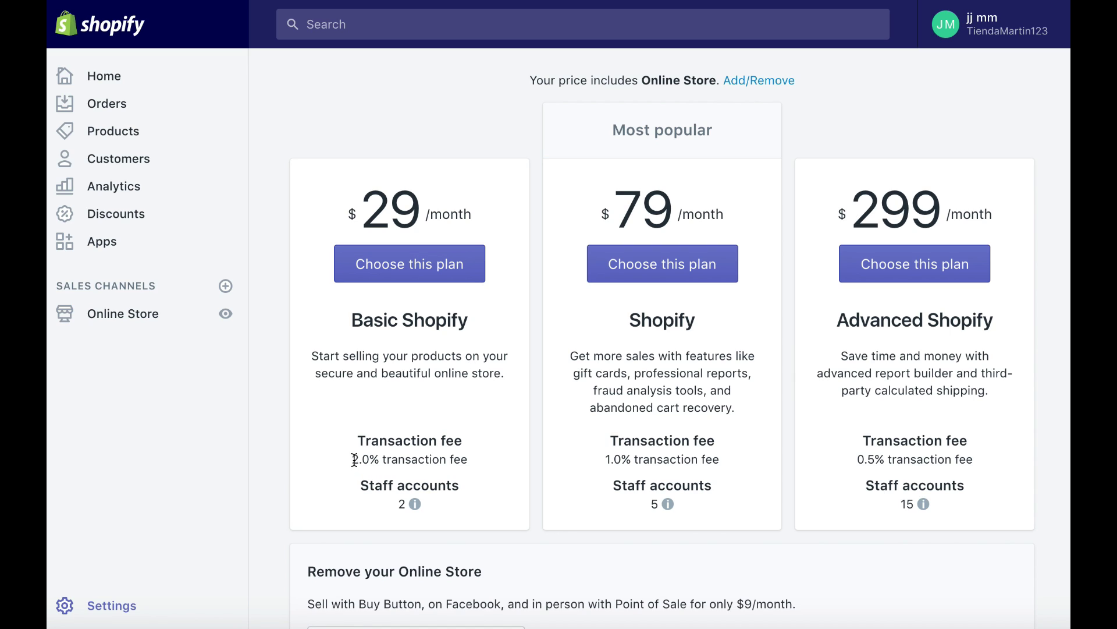
left_click_drag(354, 460, 468, 462)
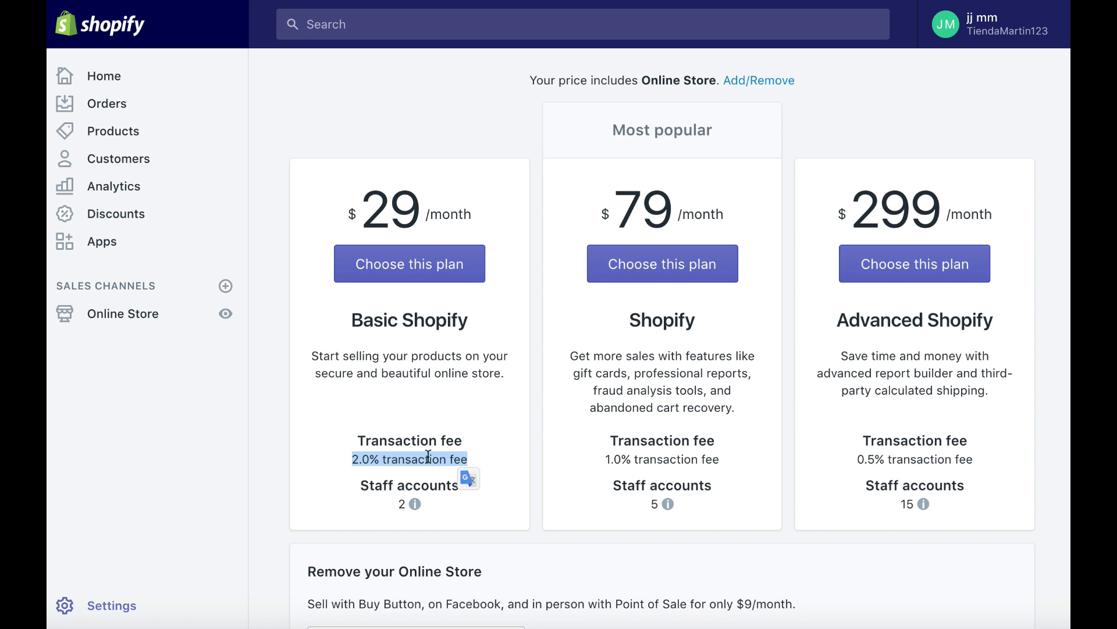
scroll(400, 315, "up", 5)
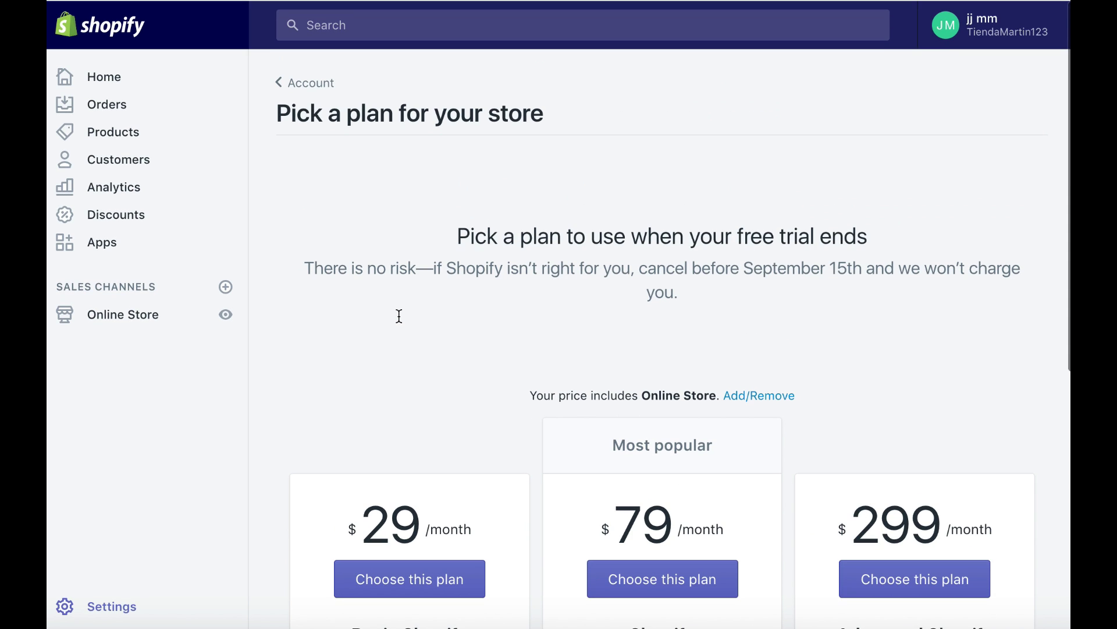
left_click(90, 76)
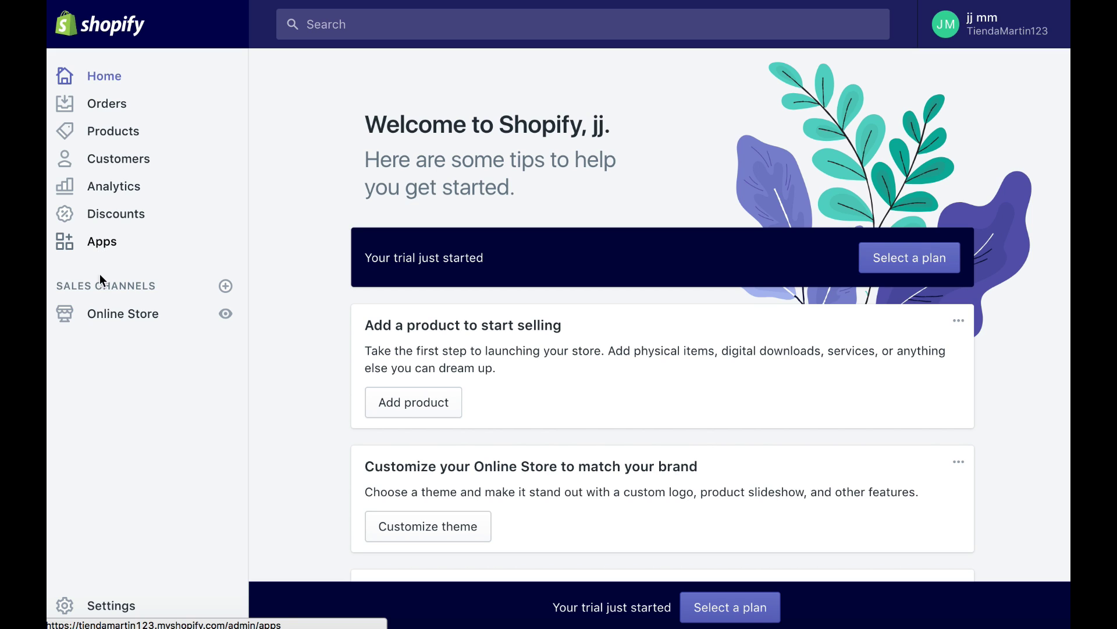
Step: Preview the online store's homepage from the banner through the featured collection to the footer
left_click(226, 316)
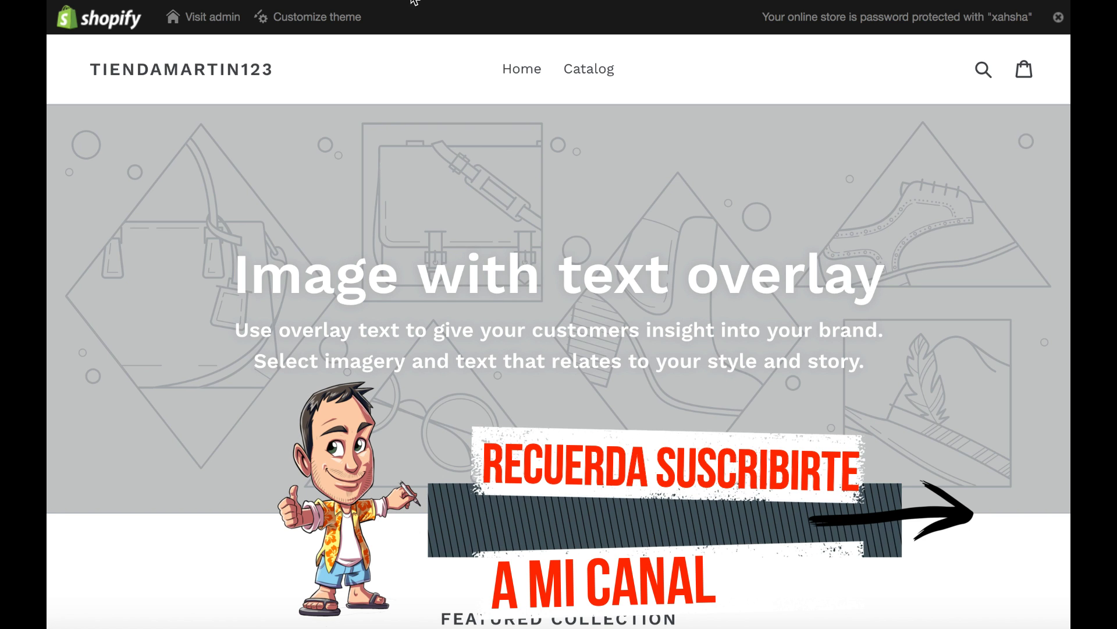
scroll(579, 247, "down", 2)
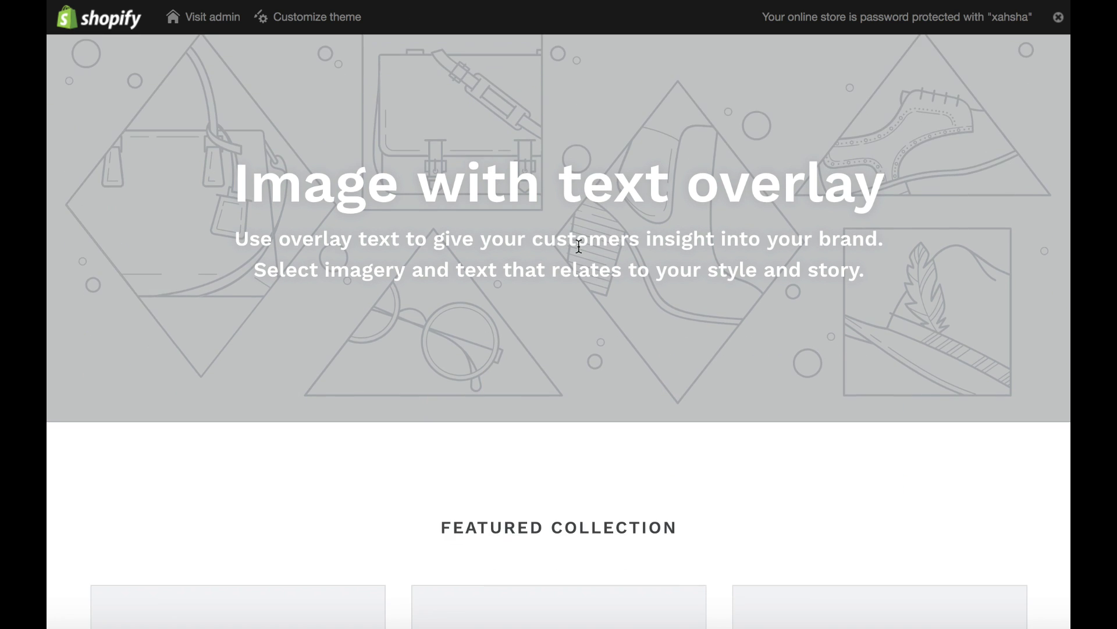
scroll(579, 247, "down", 15)
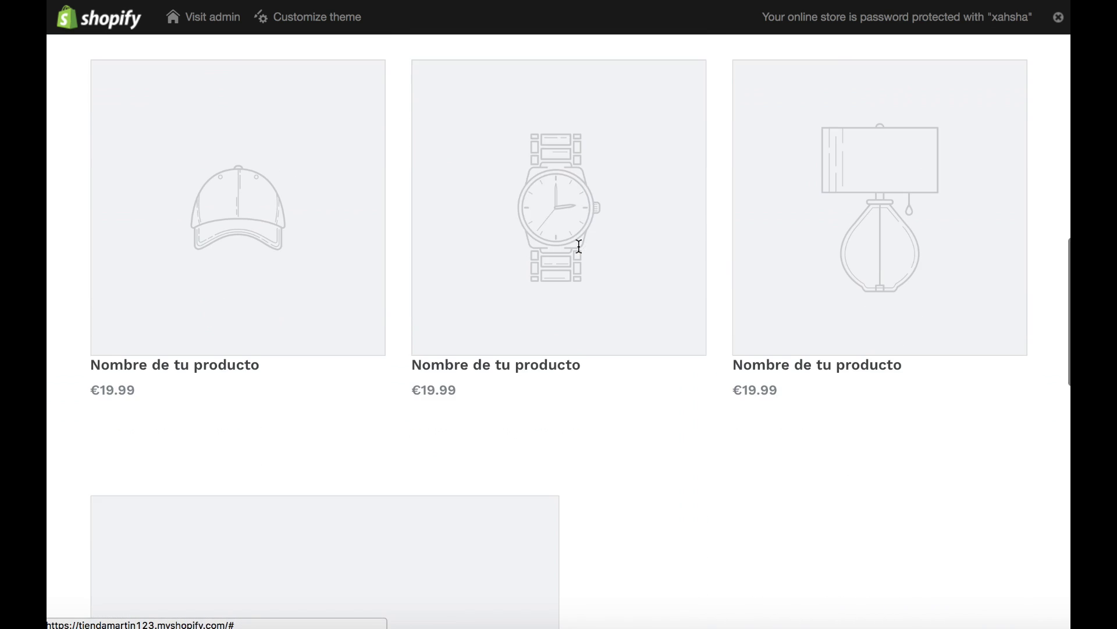
scroll(580, 247, "down", 18)
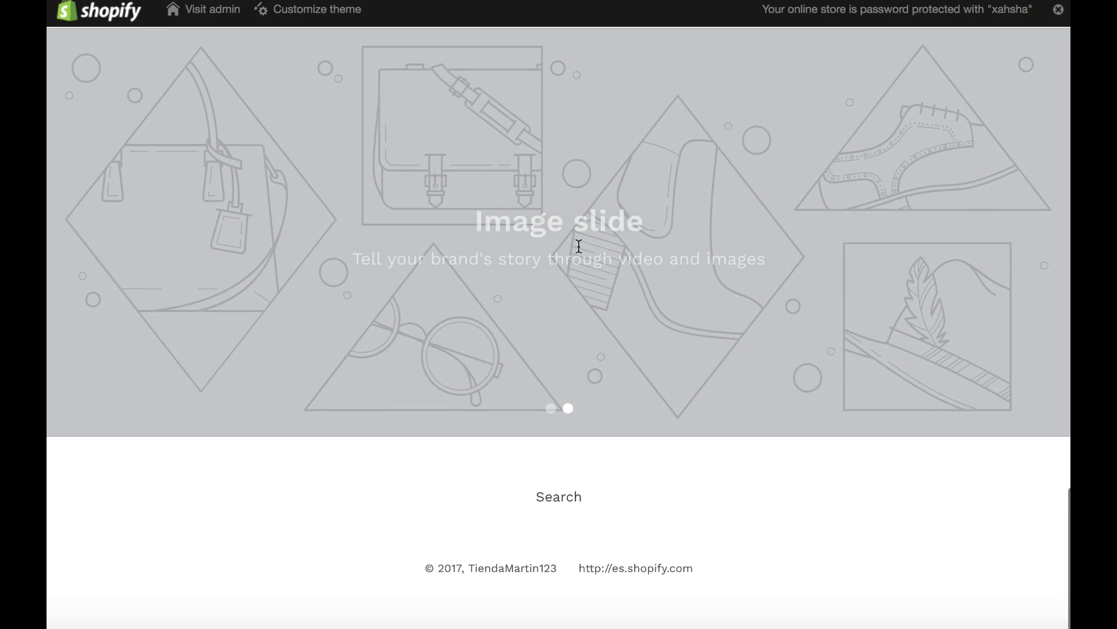
scroll(579, 246, "up", 20)
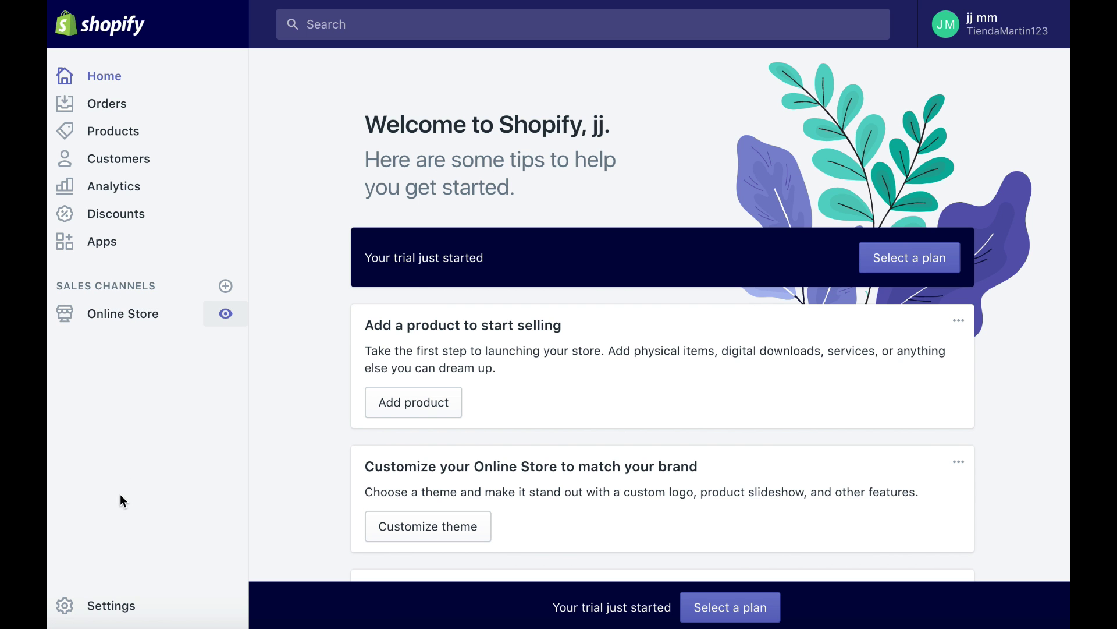
Step: Open the general store settings and review the store details, address, and standards and formats
left_click(106, 603)
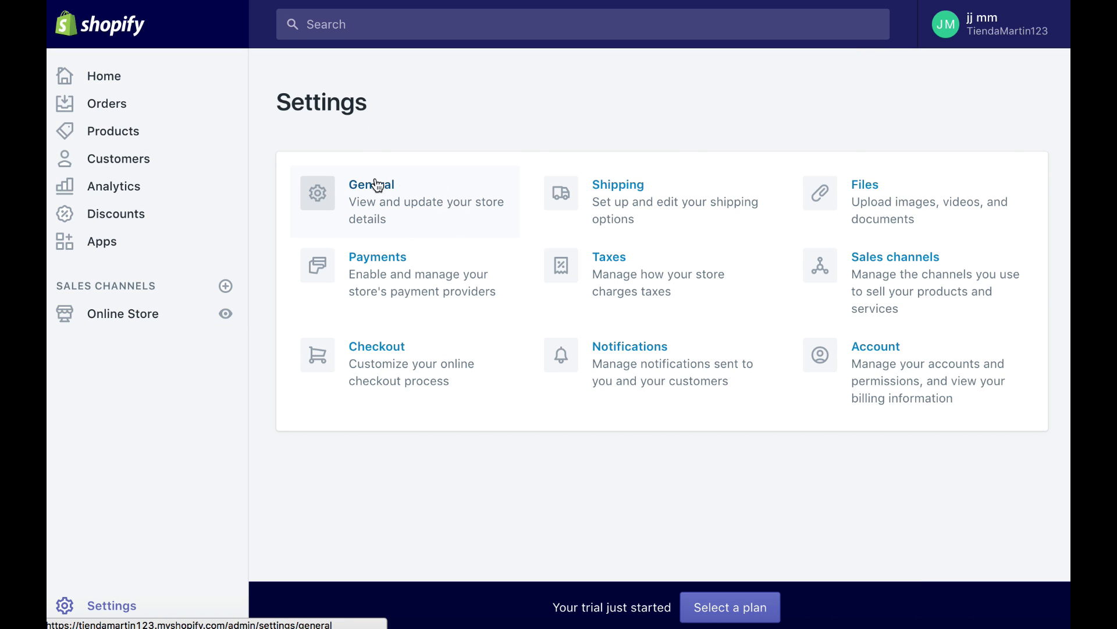
left_click(395, 203)
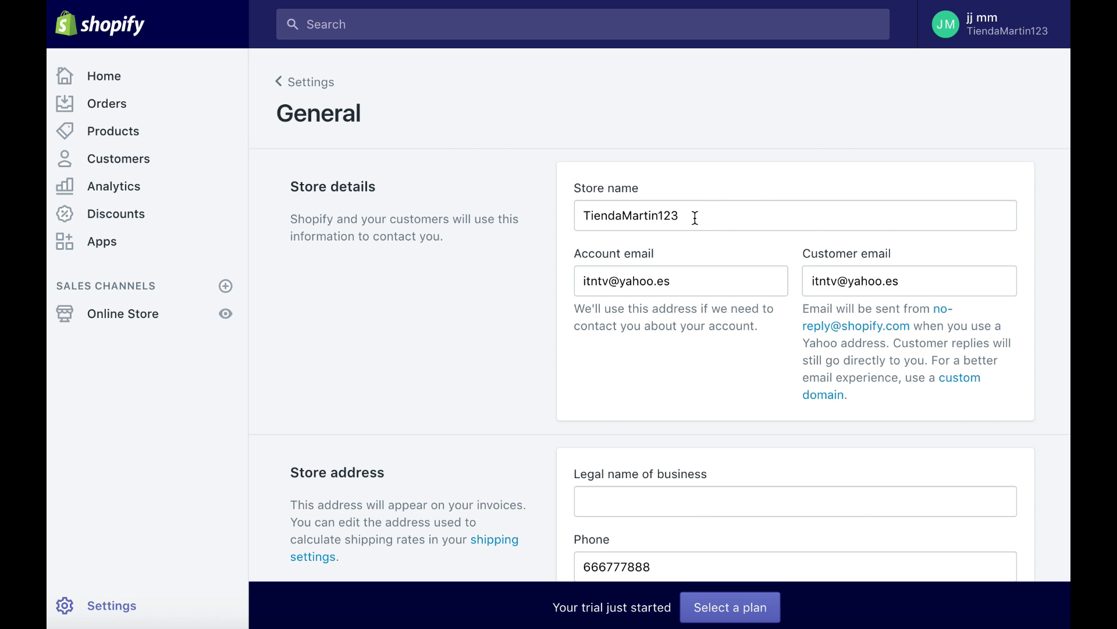
scroll(805, 270, "down", 10)
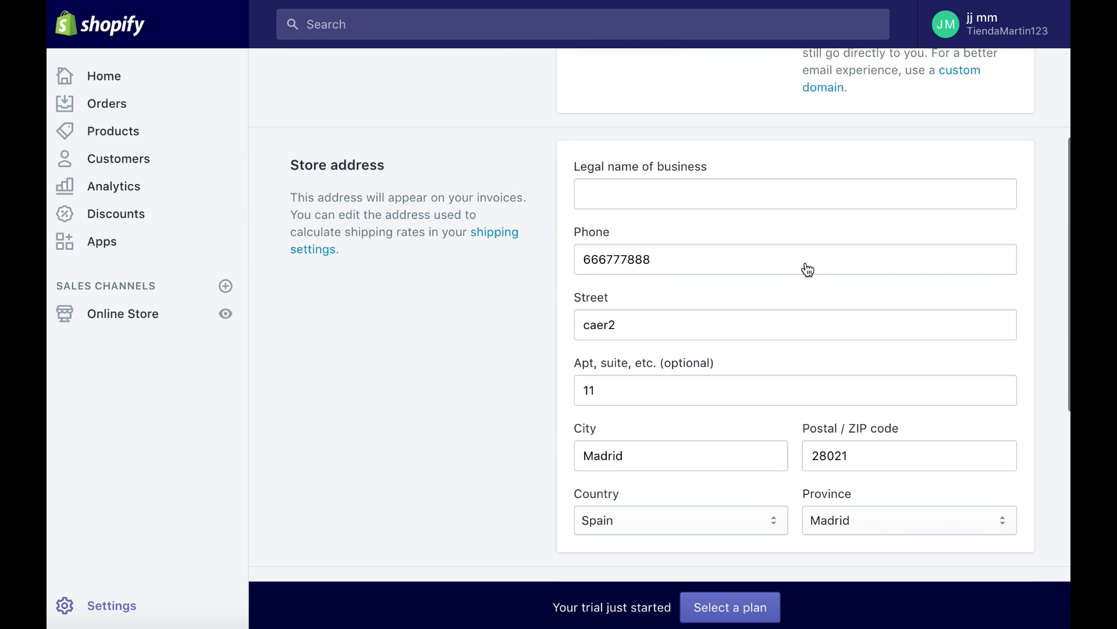
scroll(808, 269, "down", 3)
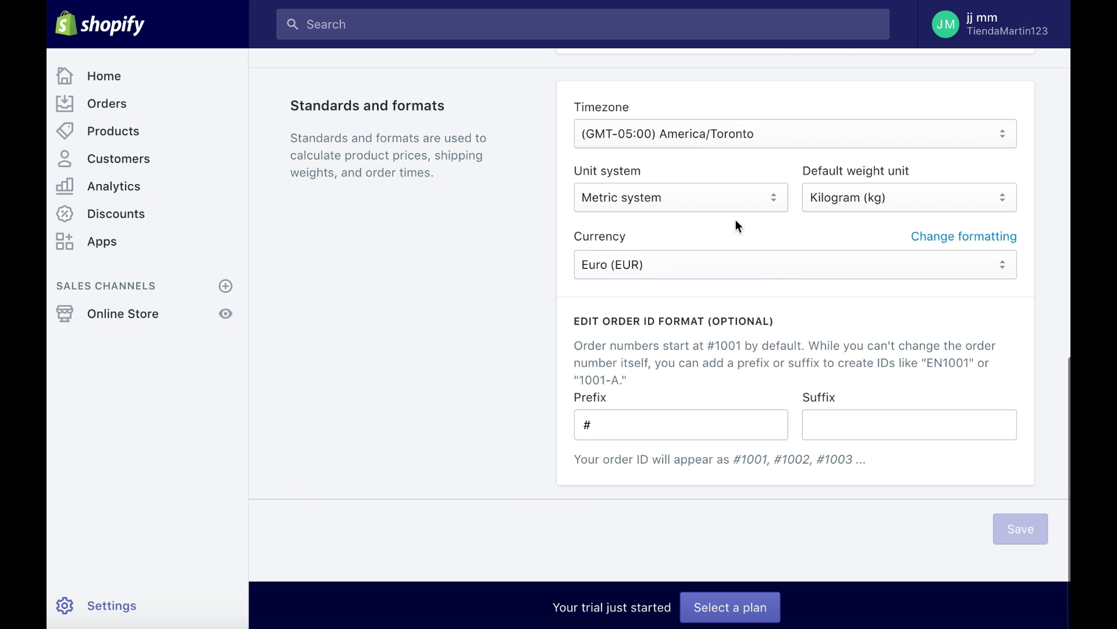
Step: Check the available options for the default weight unit and the unit system
left_click(834, 198)
left_click(831, 213)
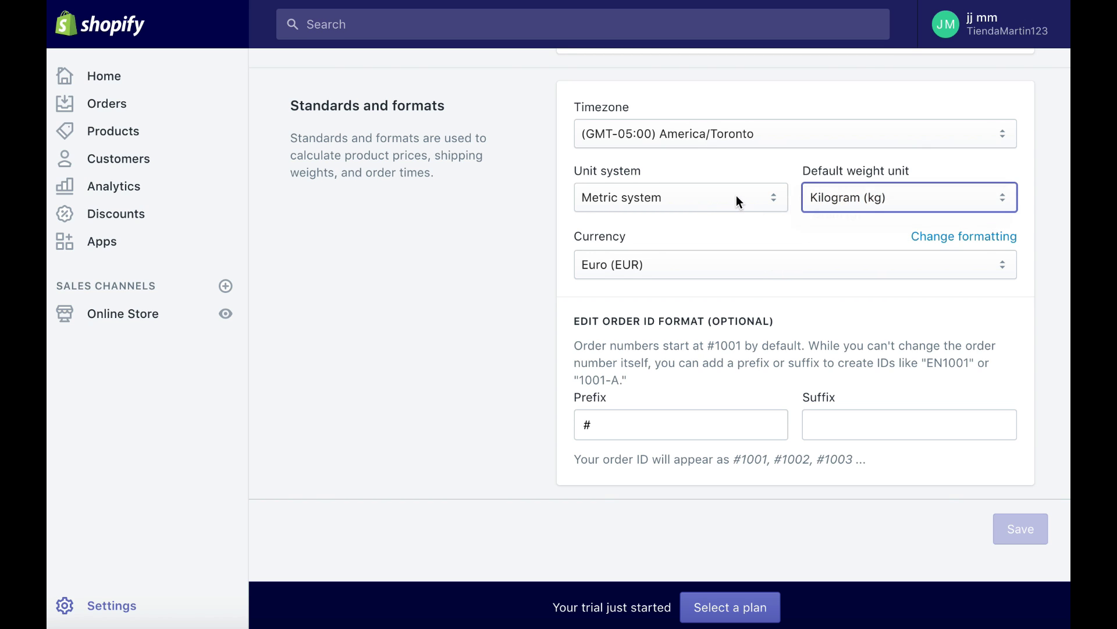
left_click(737, 199)
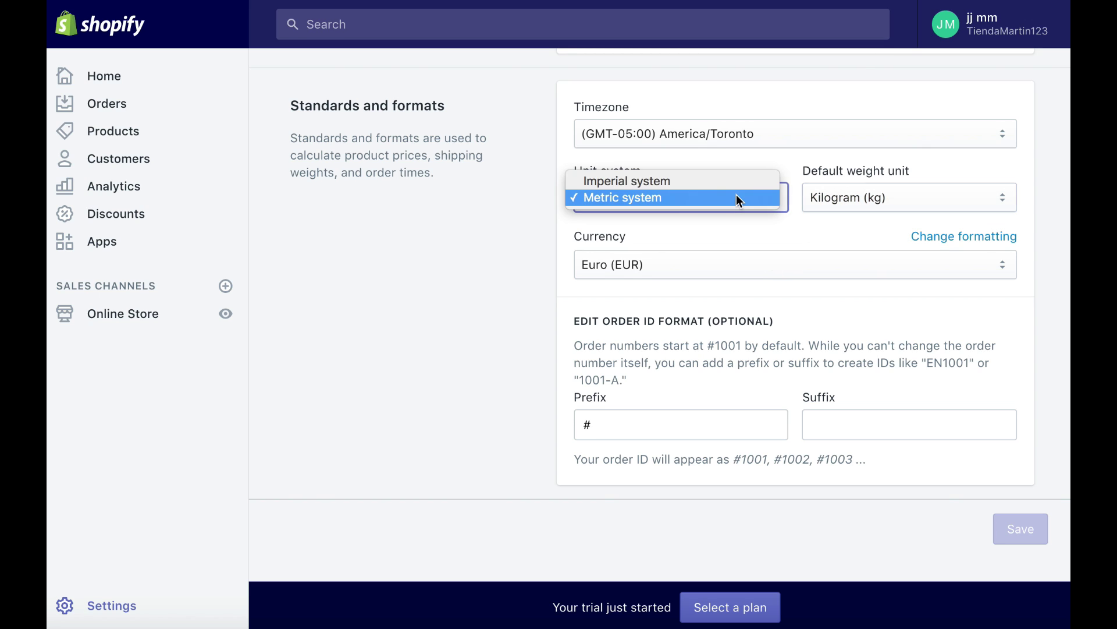
left_click(684, 220)
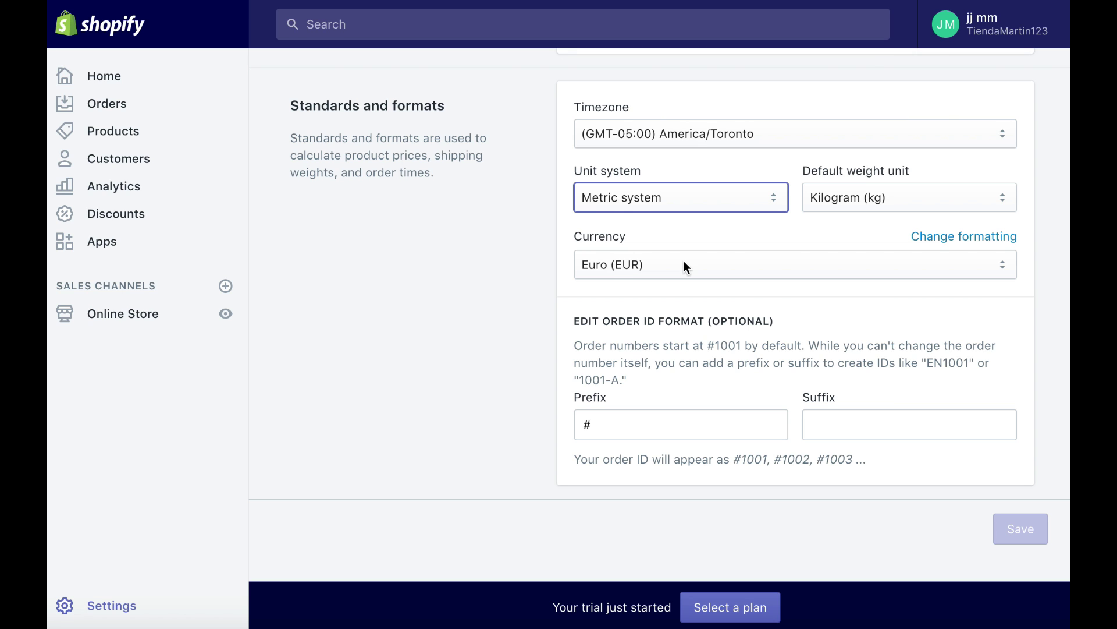
Step: Check the available currencies for the store and return to the settings overview
left_click(684, 263)
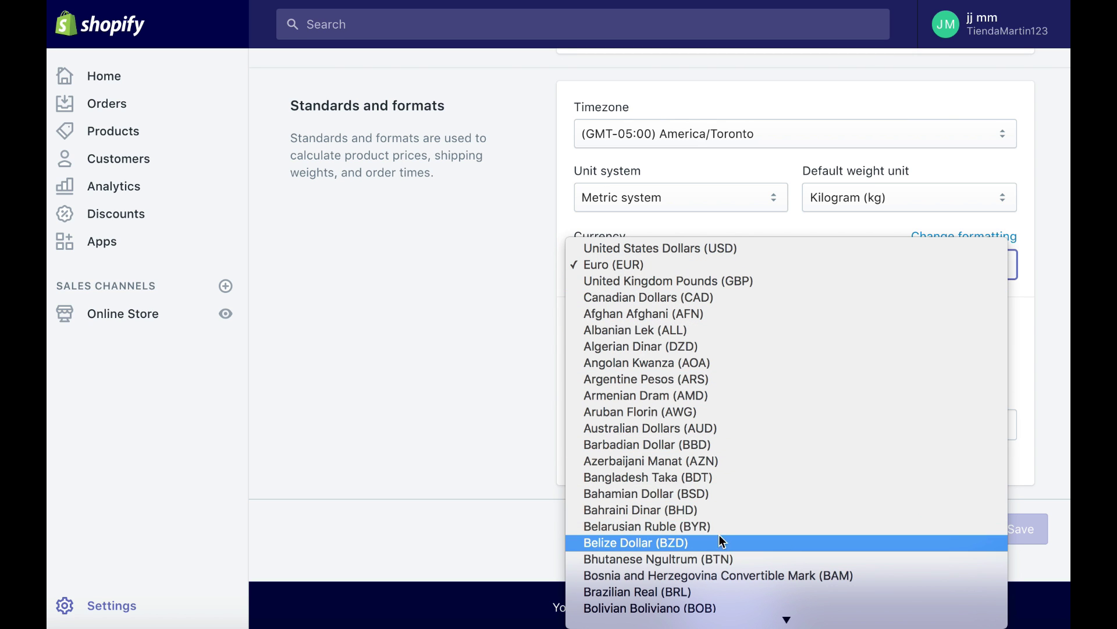
left_click(500, 338)
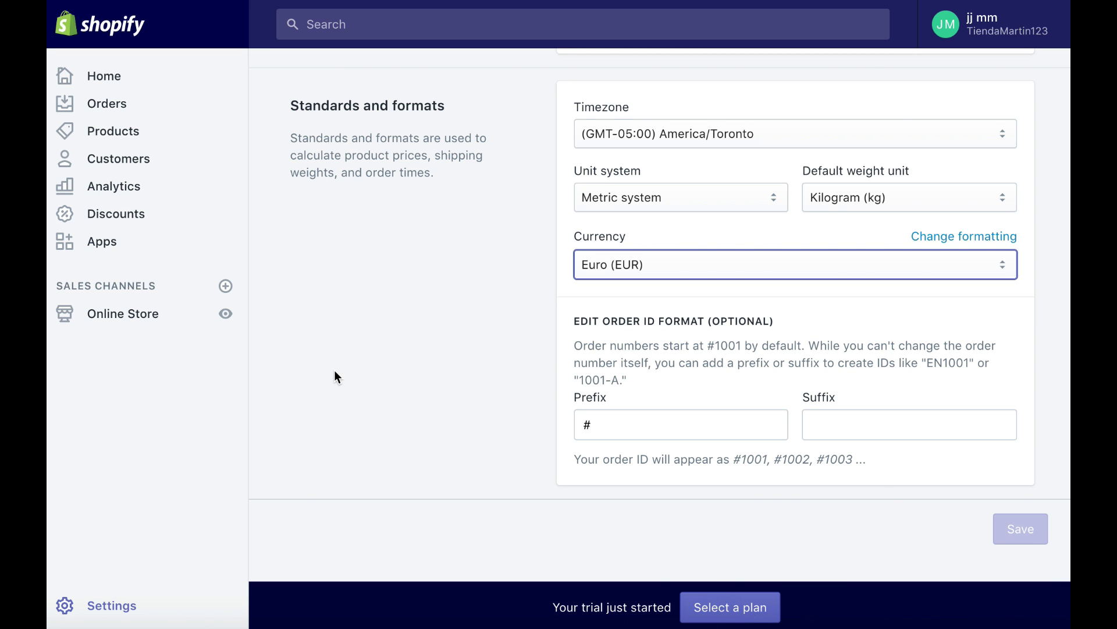
left_click(110, 604)
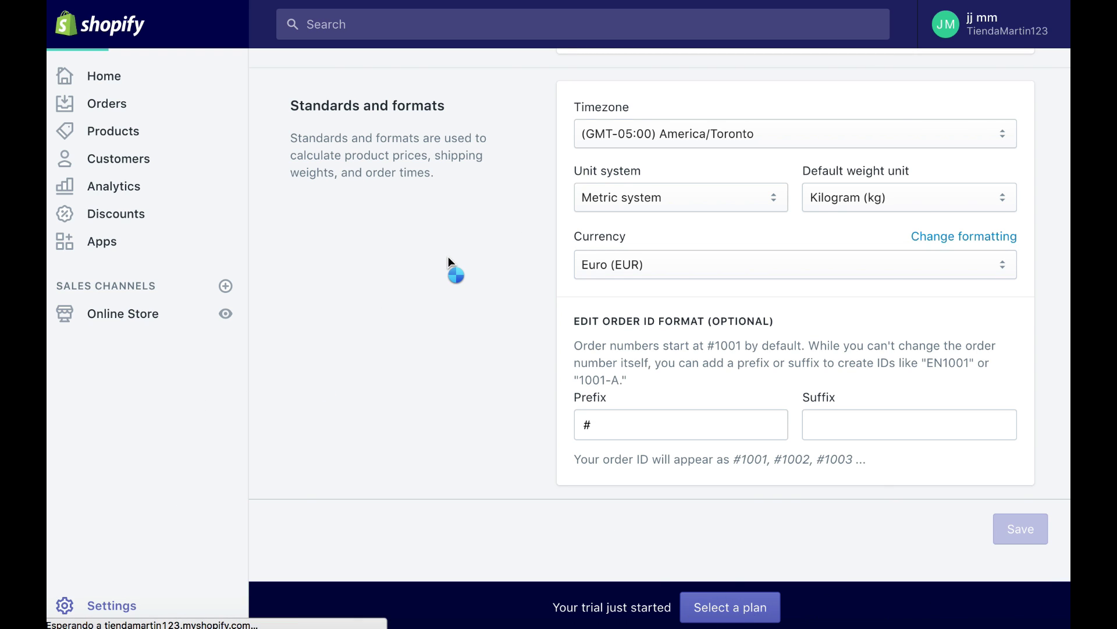
Step: Open the payment settings and review the PayPal section and the available credit card providers
left_click(391, 265)
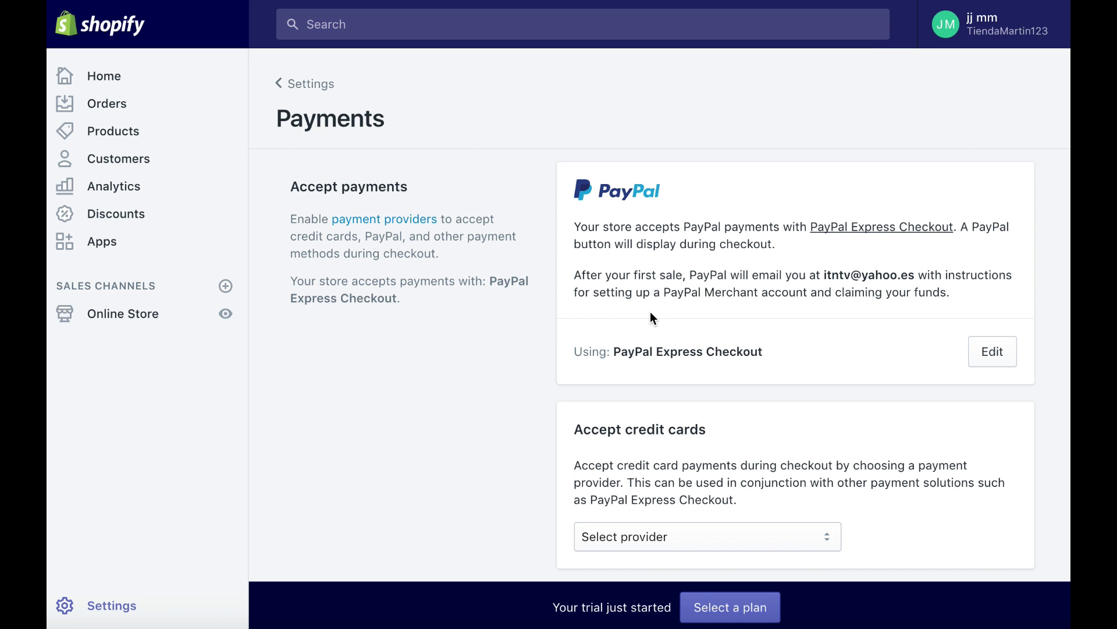
scroll(651, 312, "down", 1)
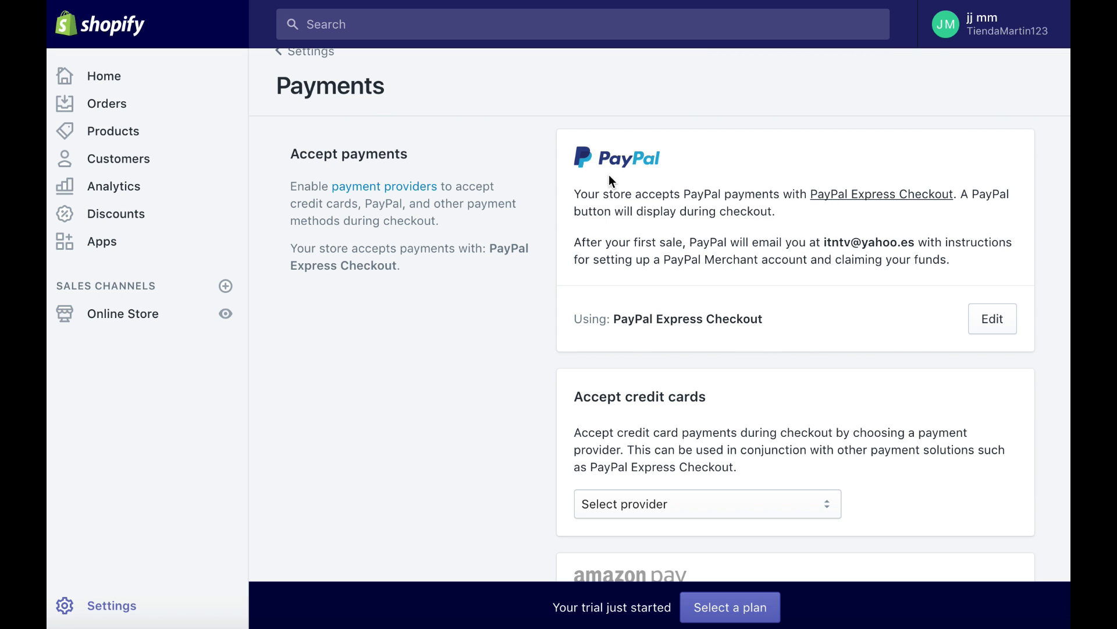
scroll(610, 176, "down", 5)
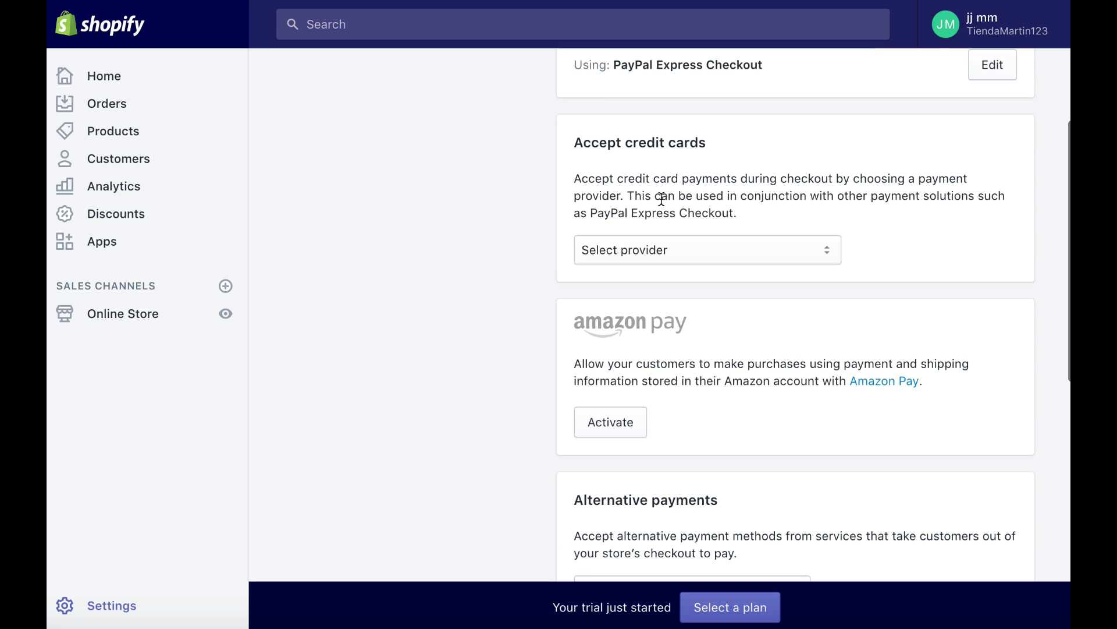
left_click(665, 250)
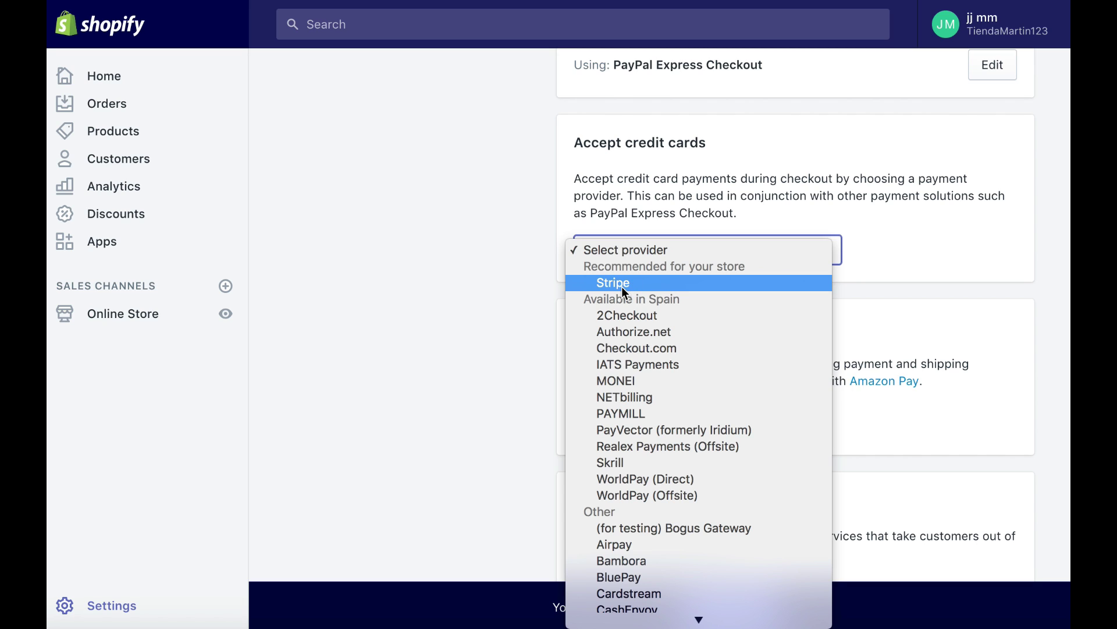
left_click(655, 213)
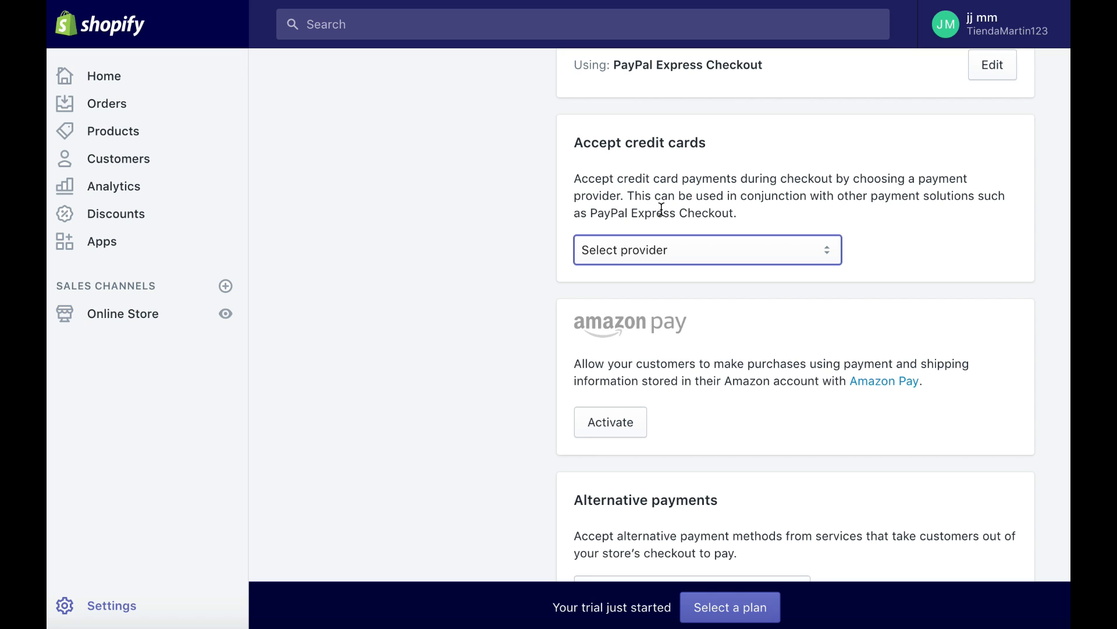
Step: Review Amazon Pay and check the available options for alternative payments and manual payments
scroll(753, 351, "down", 2)
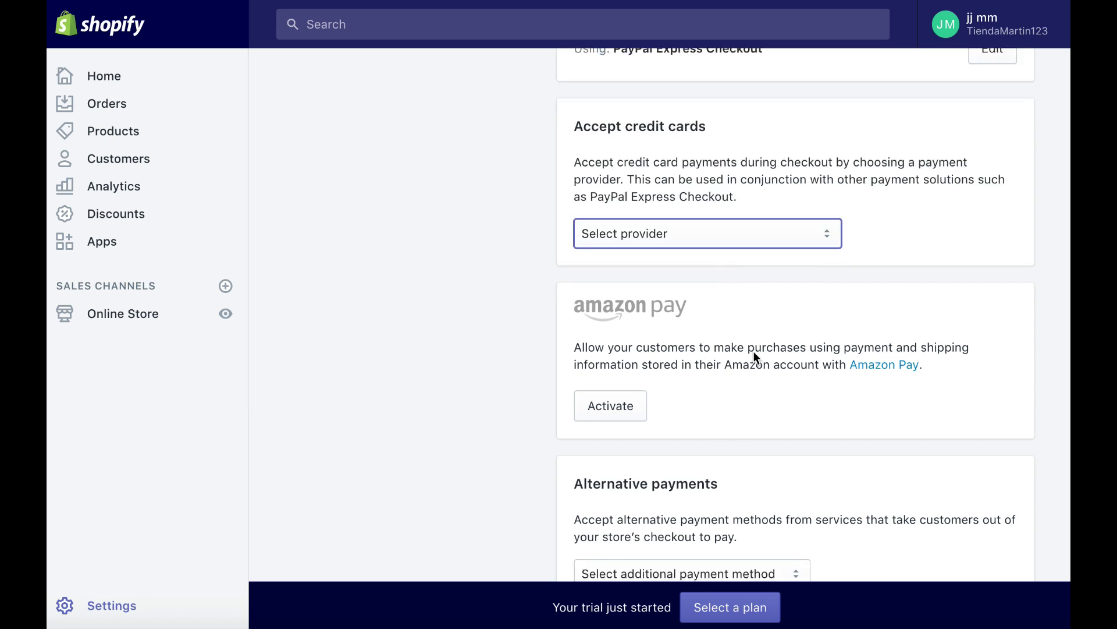
scroll(692, 272, "down", 3)
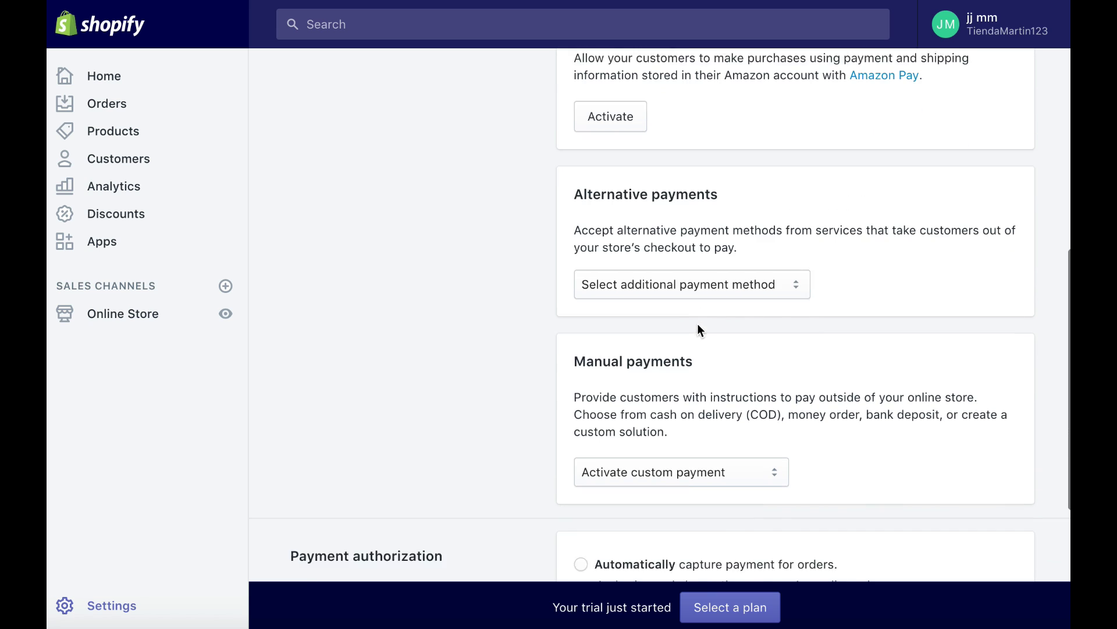
left_click(677, 272)
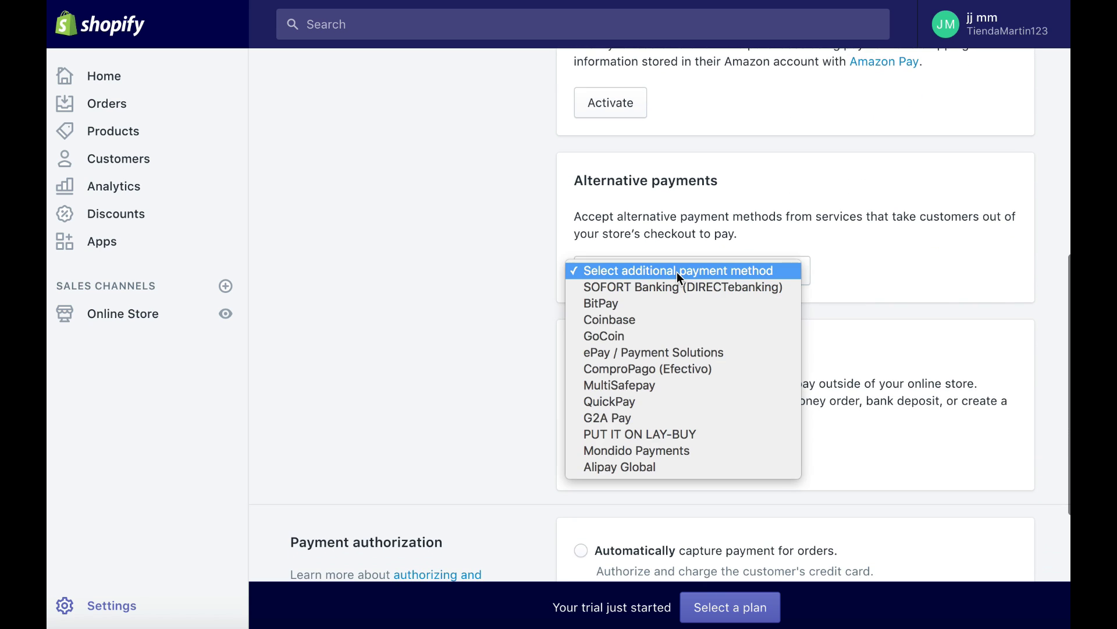
left_click(544, 390)
scroll(630, 414, "down", 2)
left_click(634, 349)
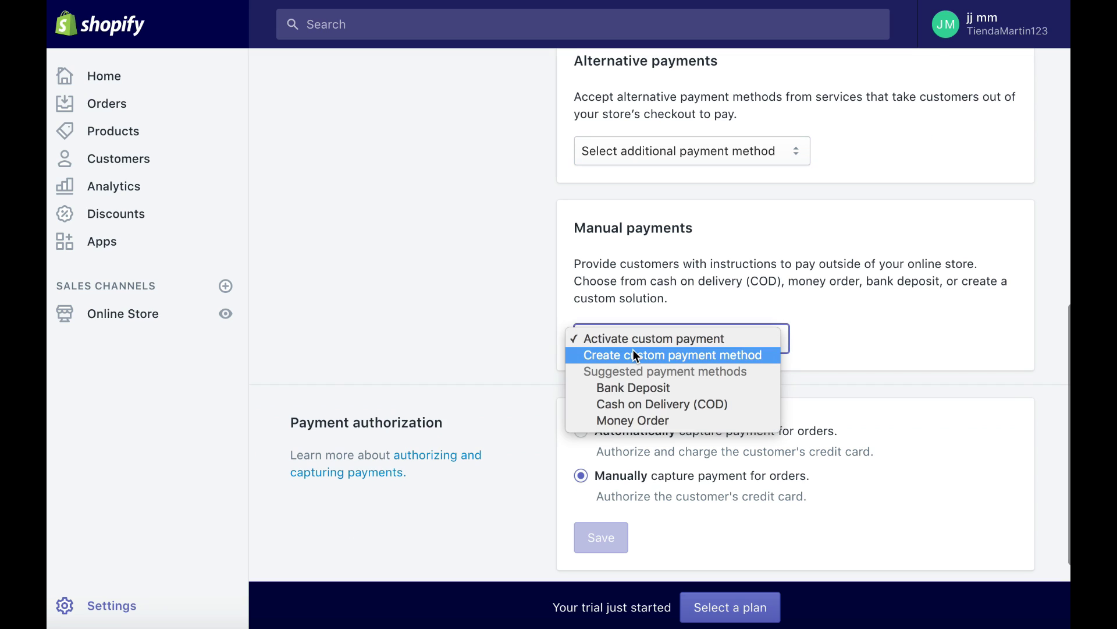
left_click(674, 405)
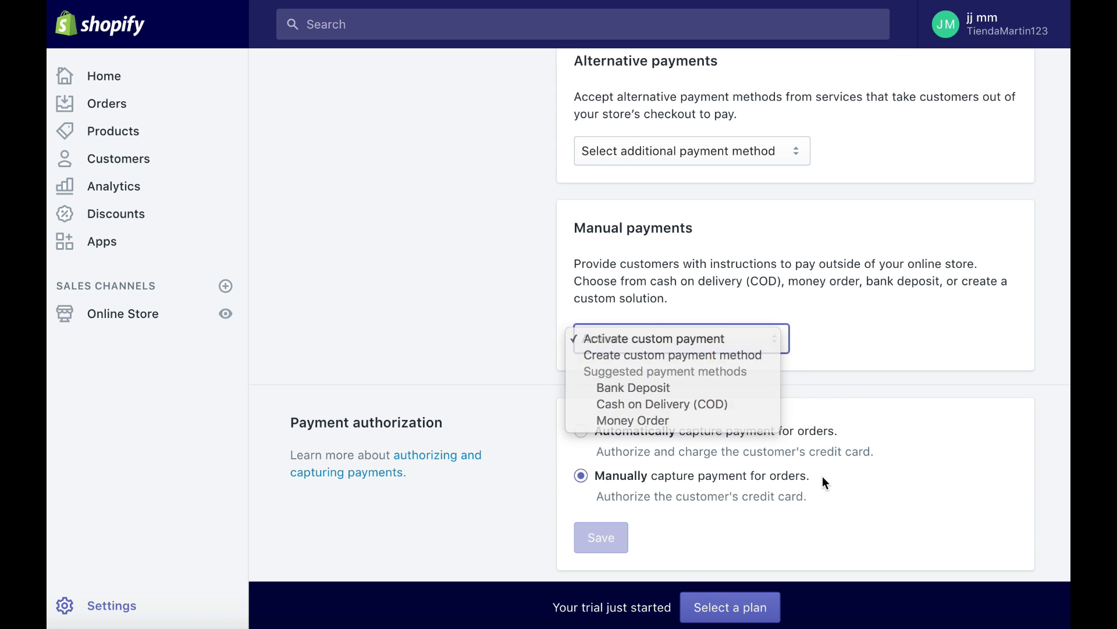
Step: Examine the automatic and manual capture options under payment authorization, then look back over the payment methods
scroll(819, 484, "down", 3)
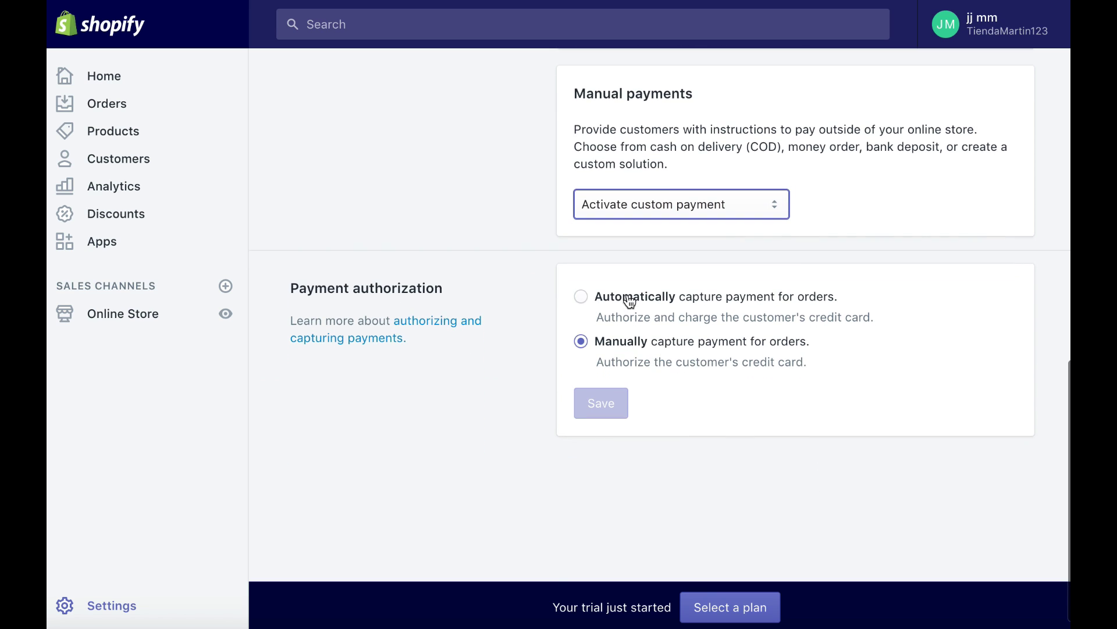
scroll(701, 303, "up", 1)
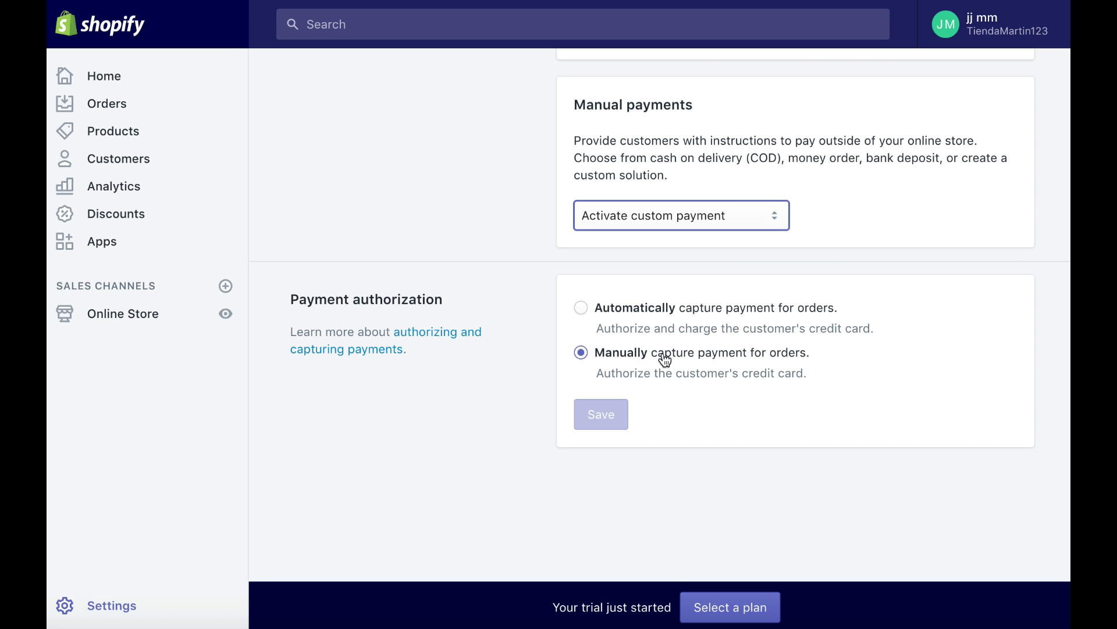
scroll(665, 360, "up", 10)
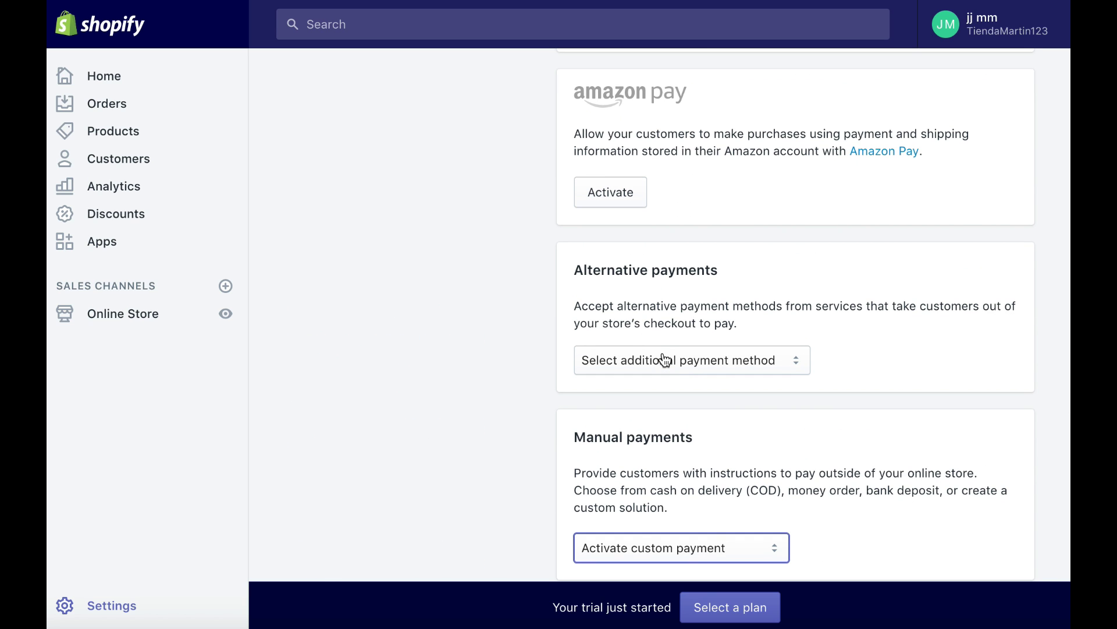
scroll(666, 360, "up", 3)
Step: Open the checkout settings and review customer accounts, form options, checkout language, and the refund, privacy and terms of service statements
left_click(109, 609)
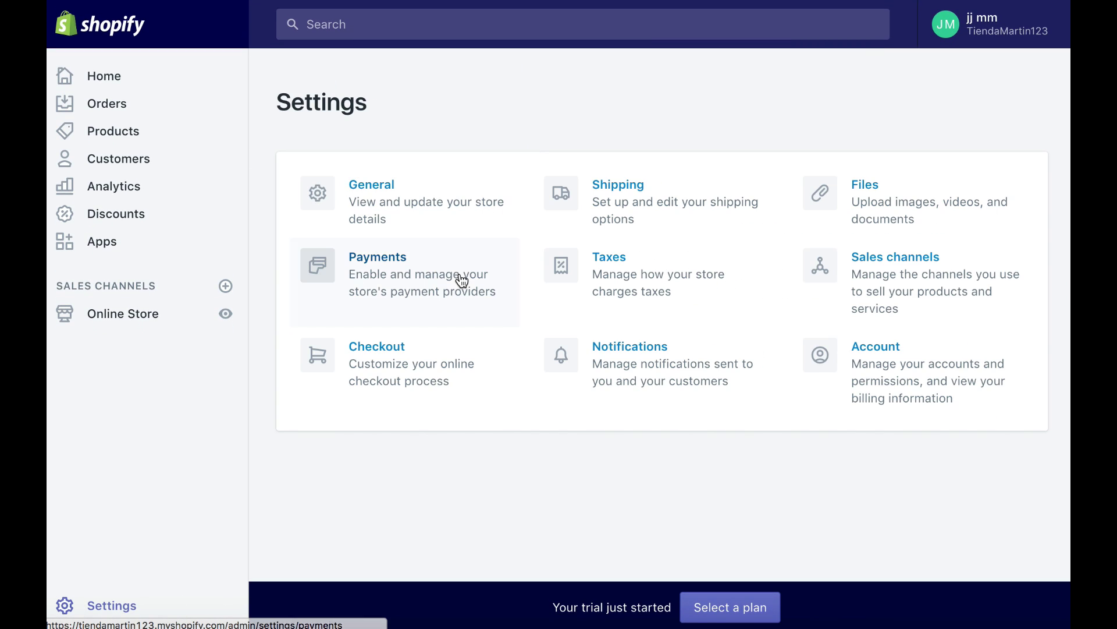
left_click(383, 353)
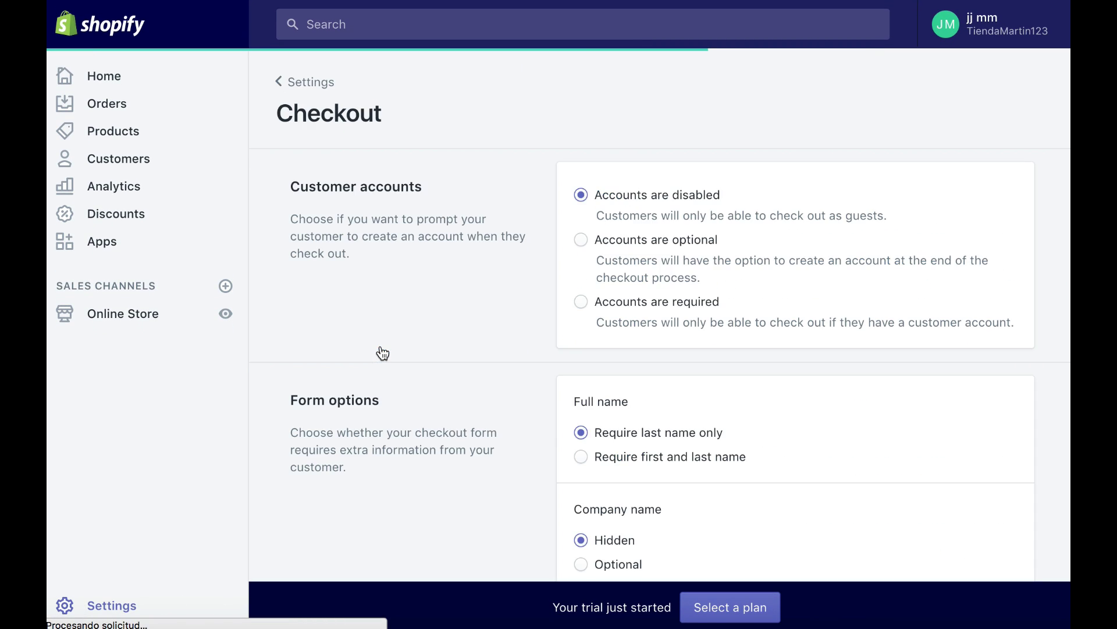
scroll(692, 308, "down", 10)
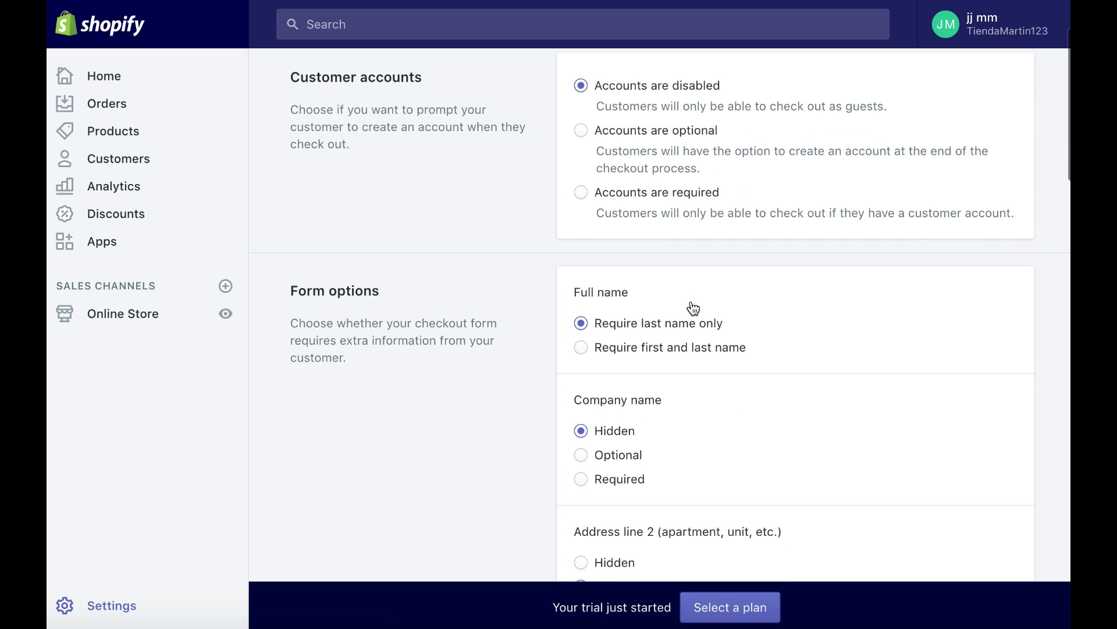
scroll(689, 309, "down", 10)
scroll(685, 310, "down", 10)
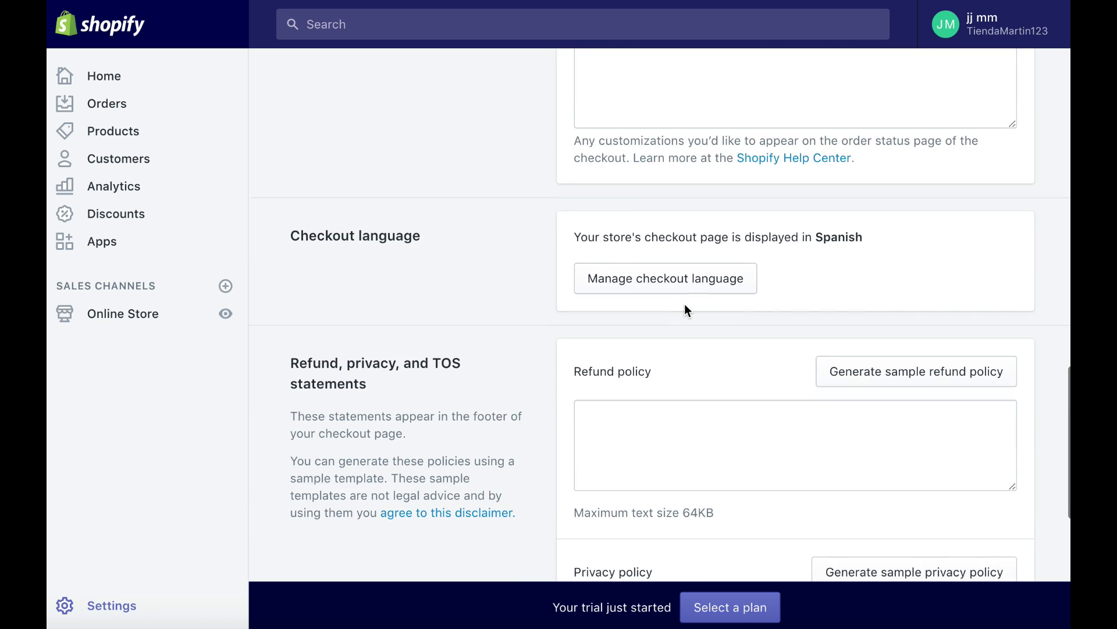
scroll(685, 311, "up", 4)
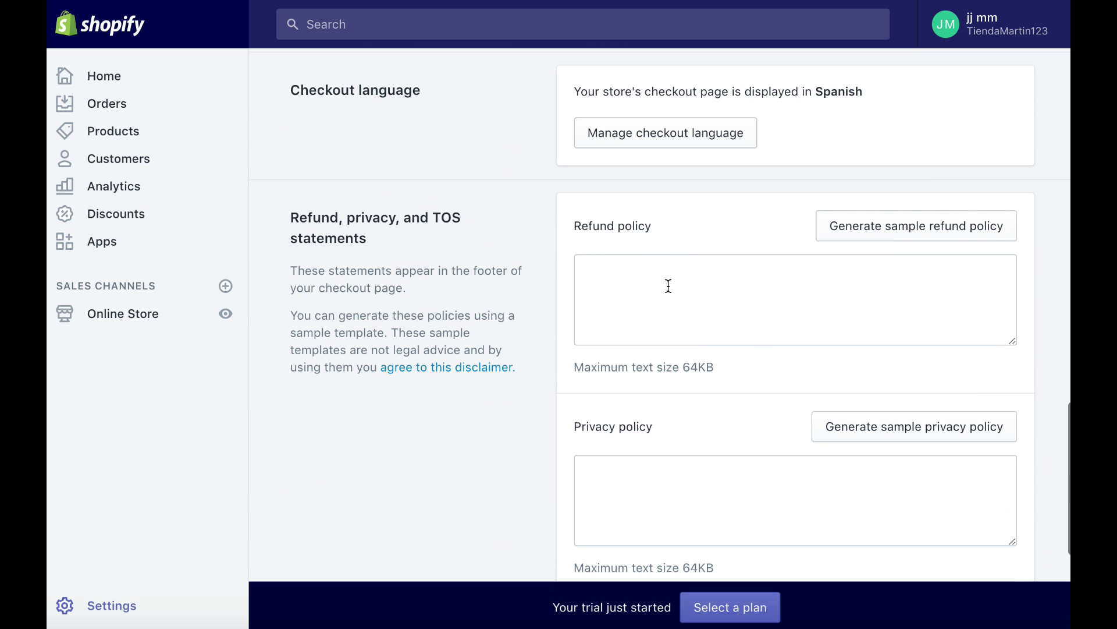
scroll(669, 285, "down", 5)
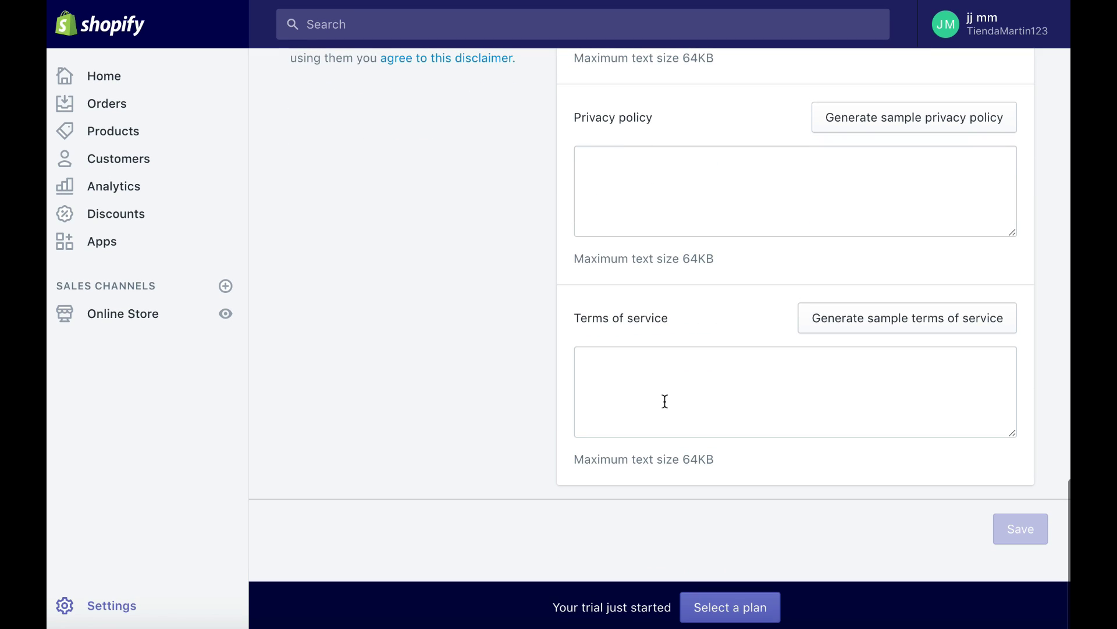
Step: Open the shipping settings and review the shipping origin, zones and rates, saved packages, and additional shipping methods
left_click(95, 611)
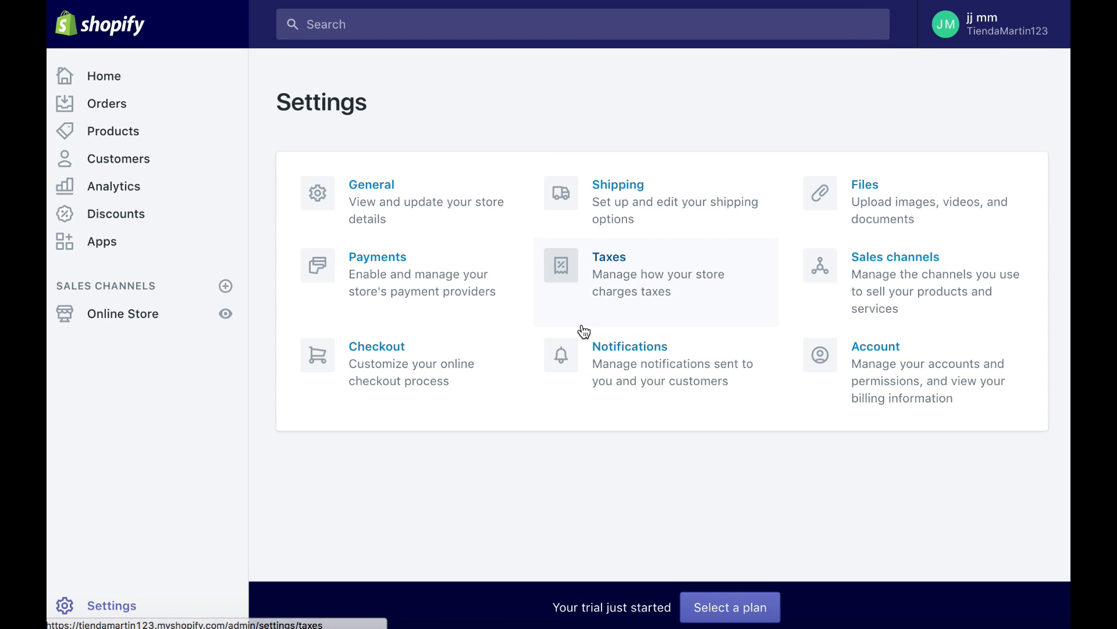
left_click(603, 204)
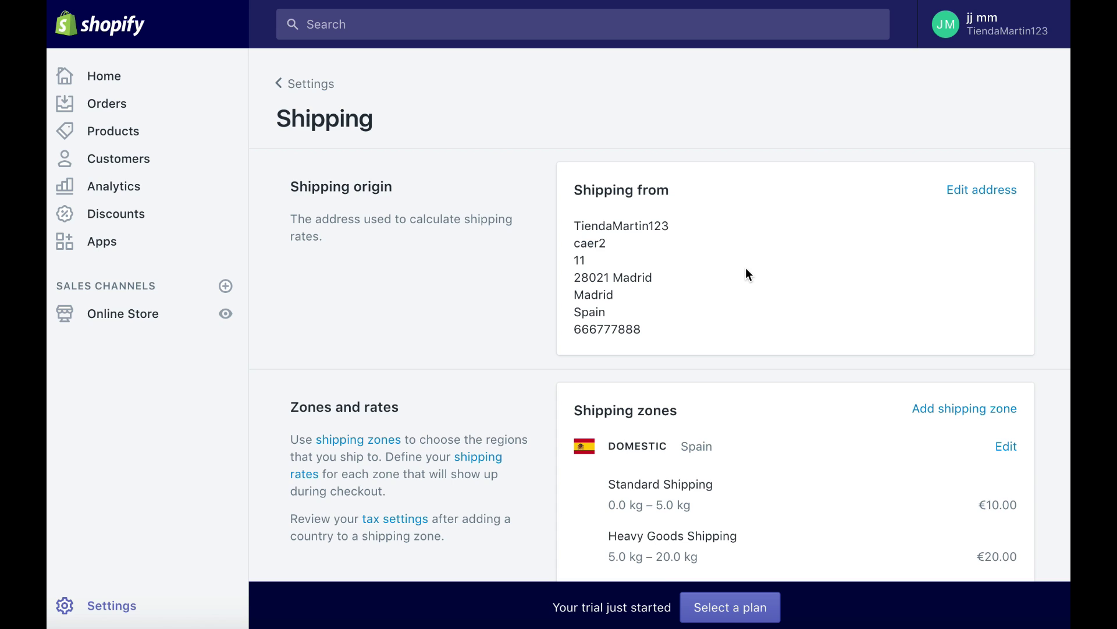
scroll(746, 270, "down", 4)
scroll(747, 270, "down", 1)
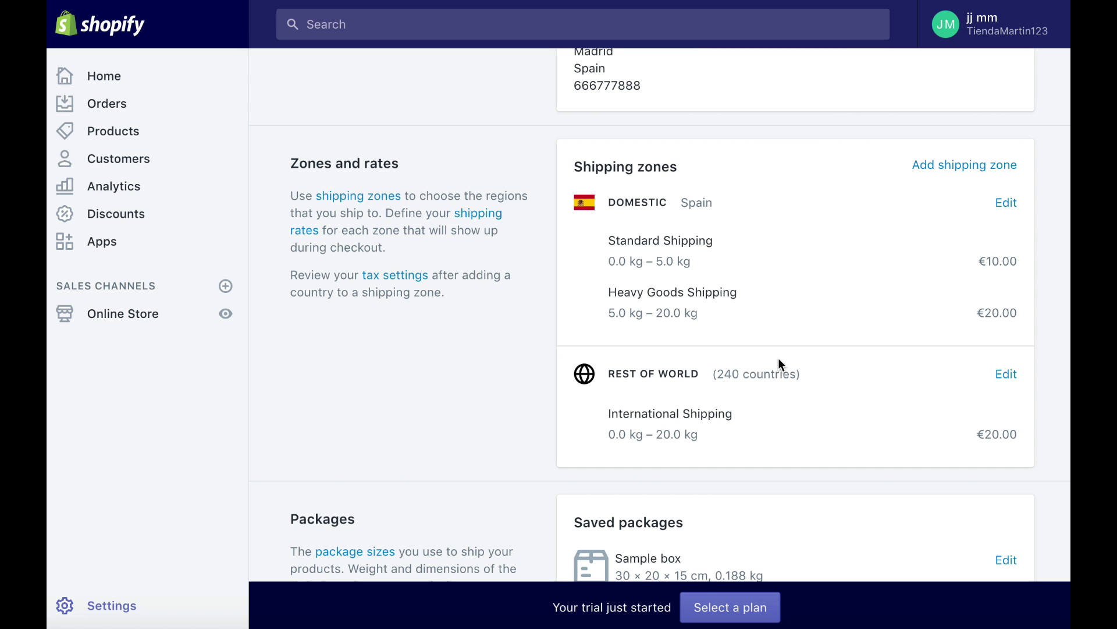
scroll(779, 362, "down", 5)
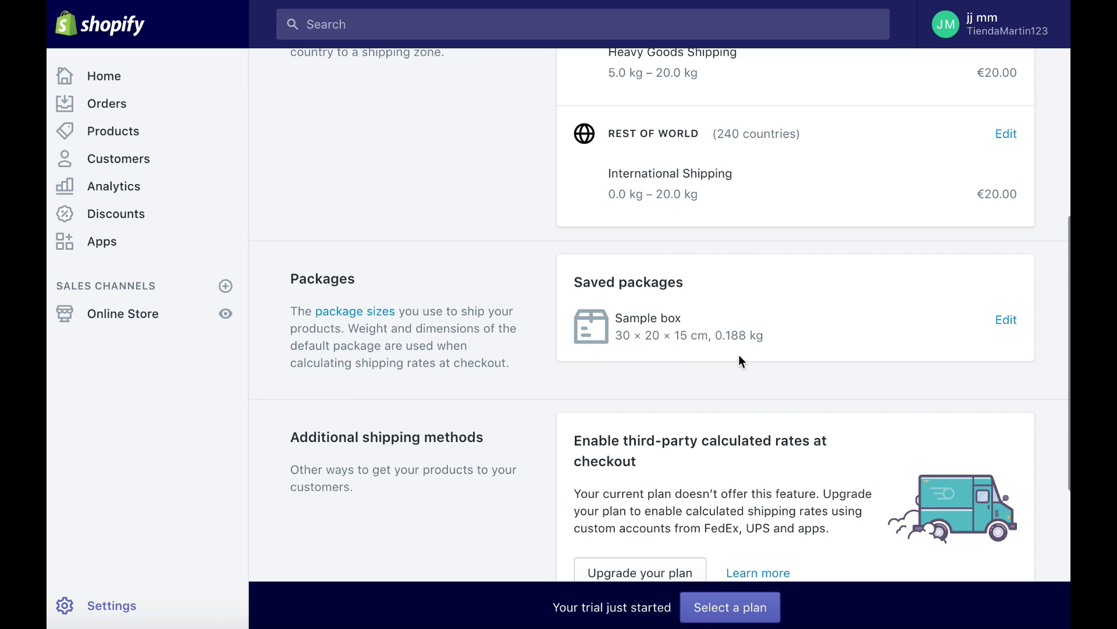
scroll(739, 357, "down", 3)
scroll(738, 354, "down", 1)
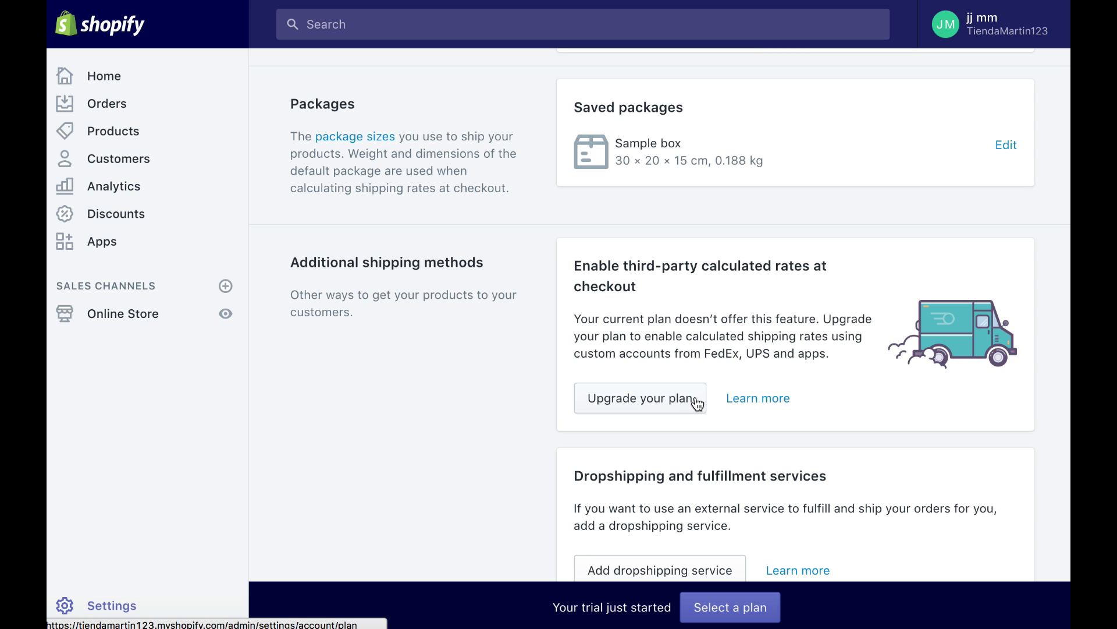
scroll(697, 402, "down", 2)
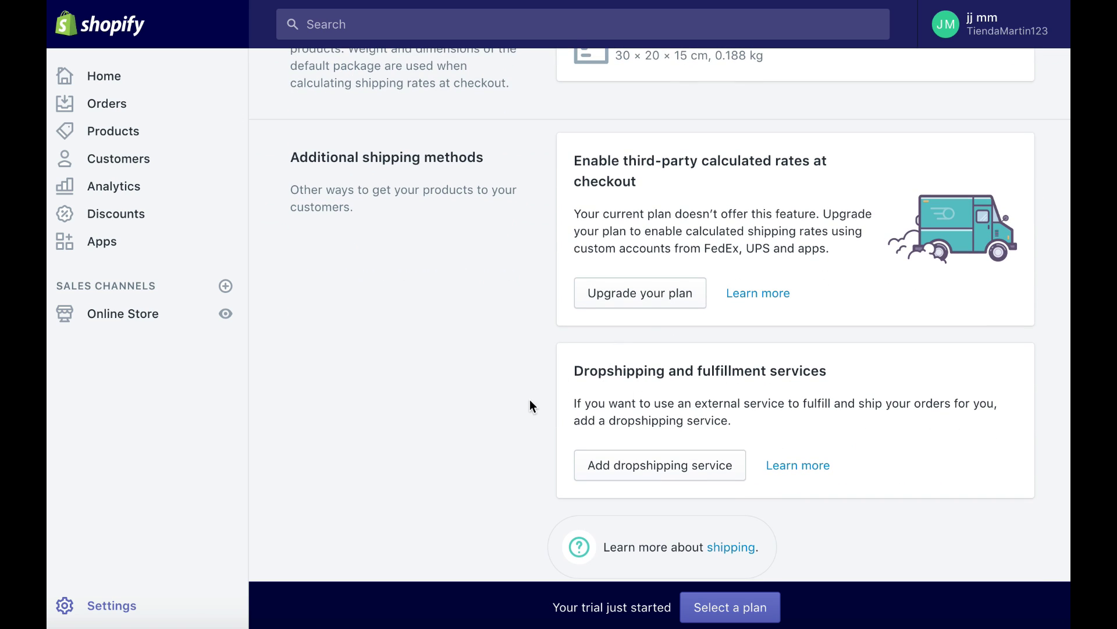
Step: Open the tax settings and review how taxes are calculated and the tax rates for each destination
left_click(120, 603)
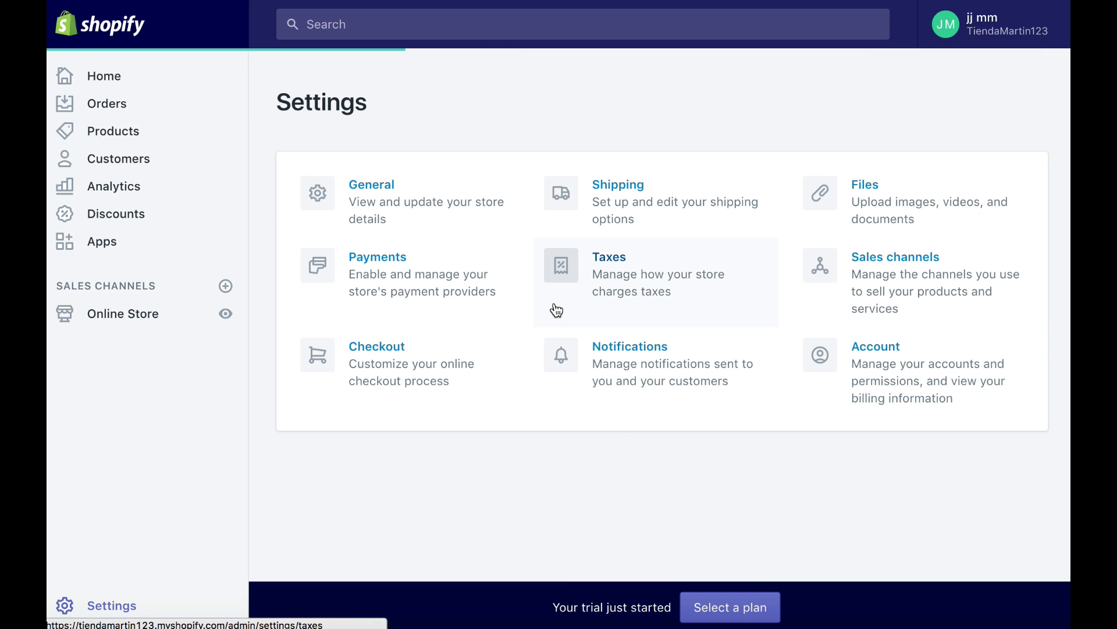
left_click(609, 263)
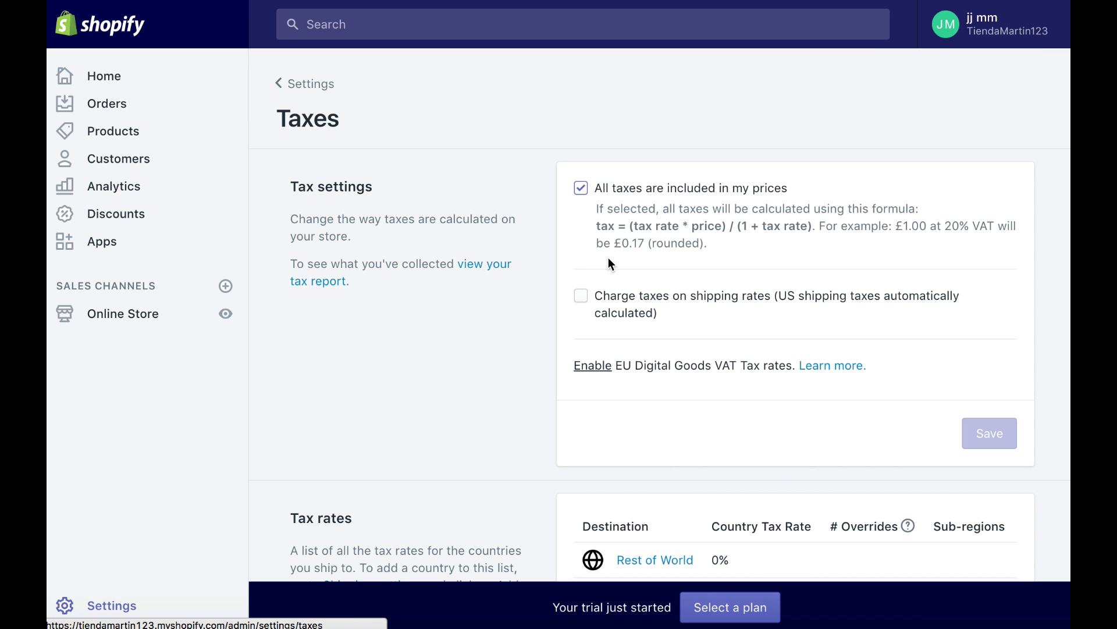
scroll(699, 320, "down", 2)
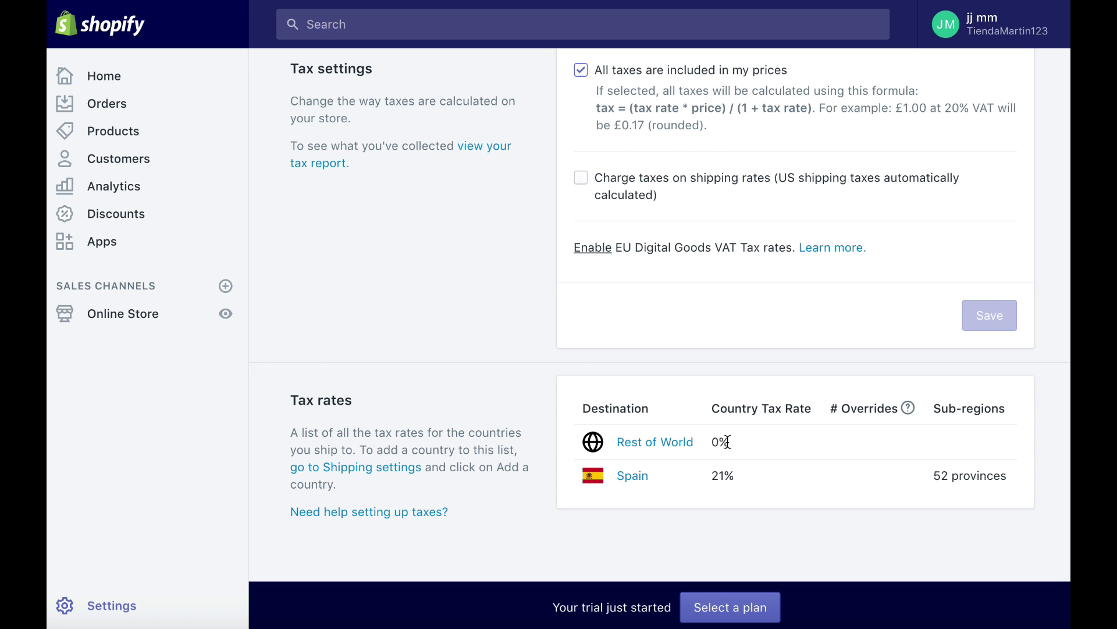
scroll(728, 442, "up", 3)
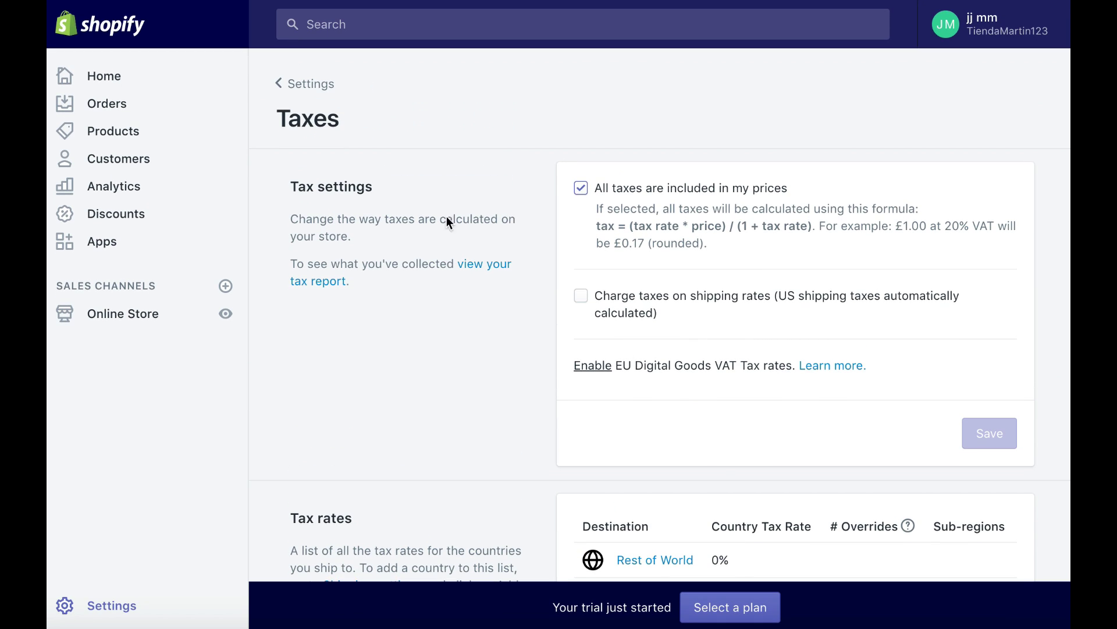
Step: Open the sales channels settings and bring up the list of recommended channels to add
left_click(296, 85)
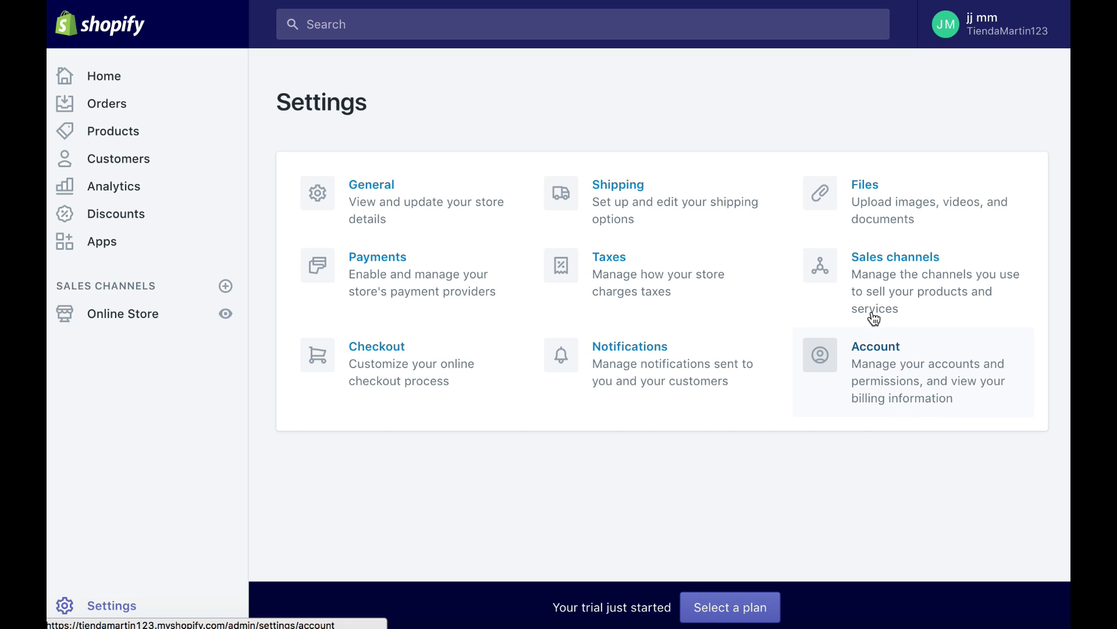
left_click(873, 287)
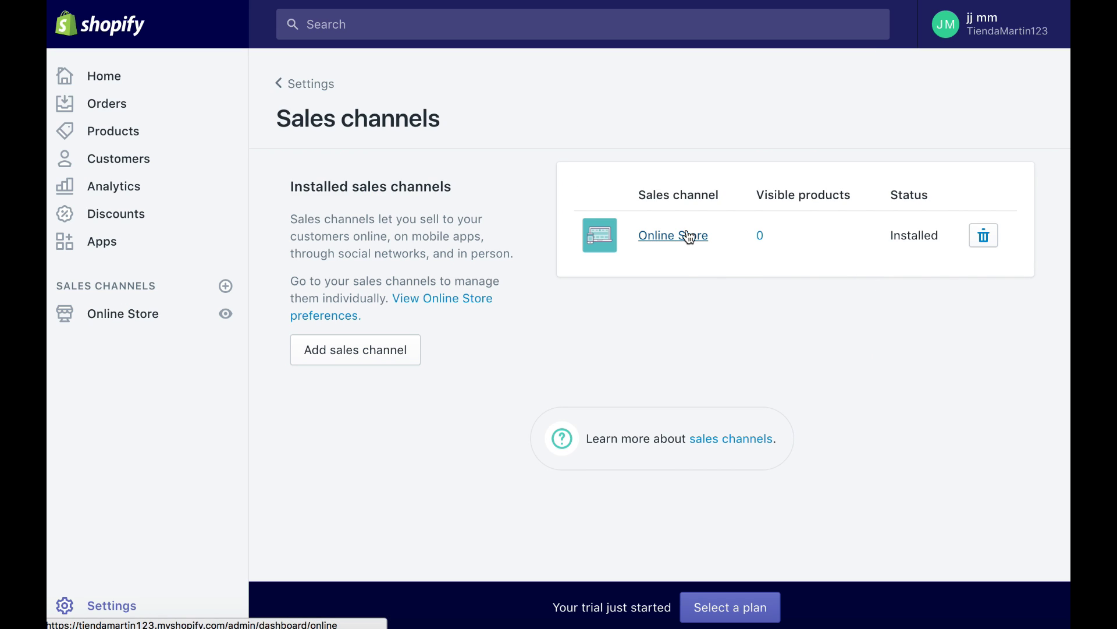
left_click(404, 349)
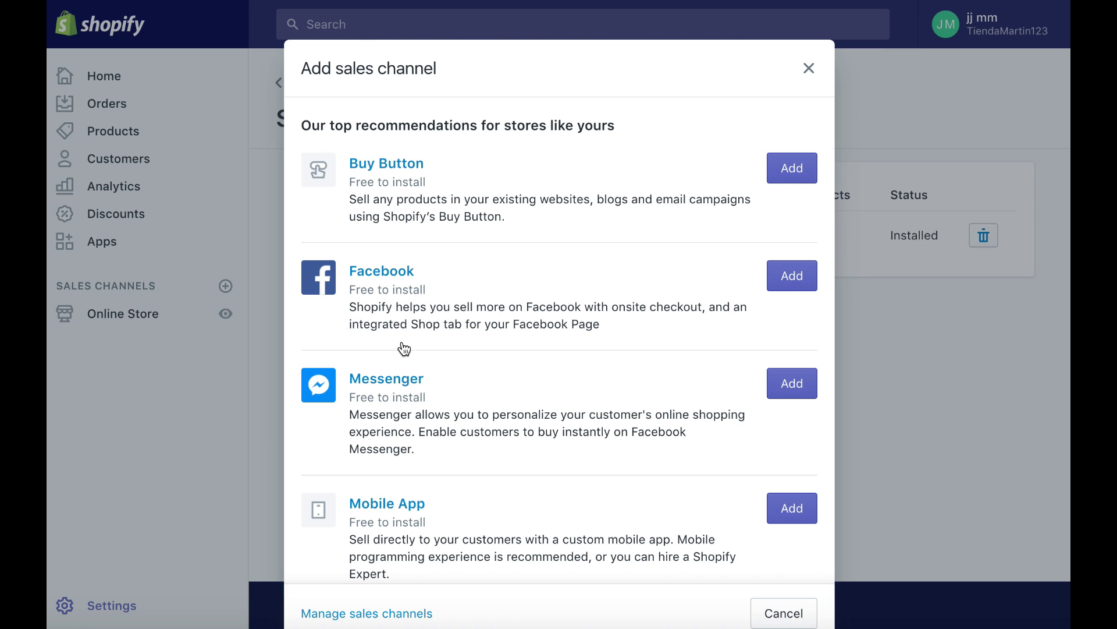
Step: Look through the recommended and unavailable sales channels, including Messenger, Wish and Amazon, then close the list and return to the settings overview
scroll(409, 314, "down", 3)
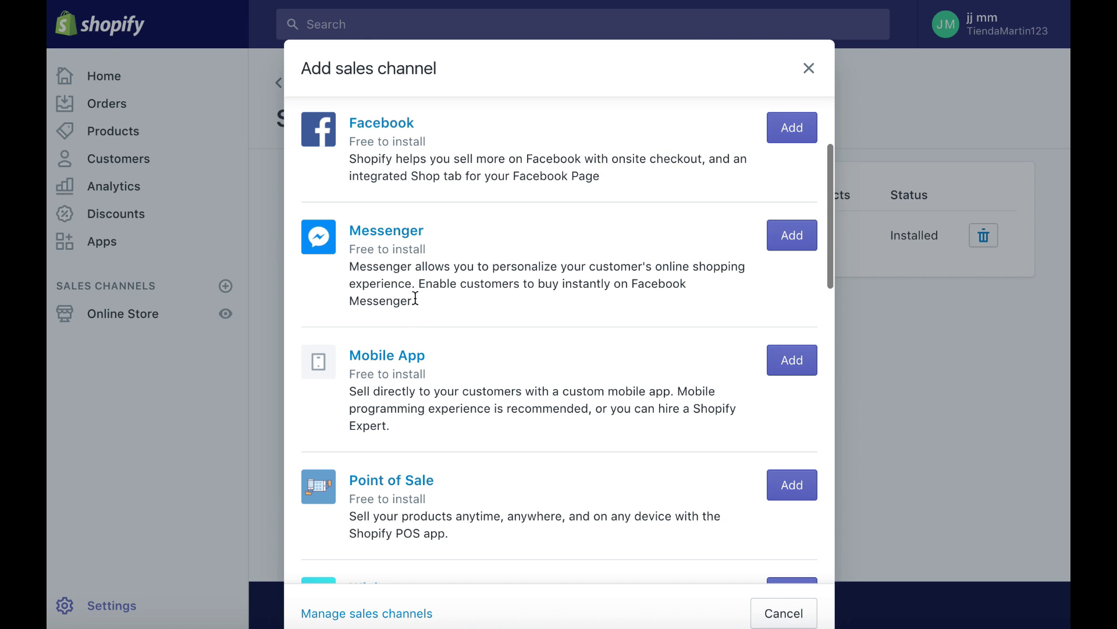
left_click_drag(414, 302, 352, 269)
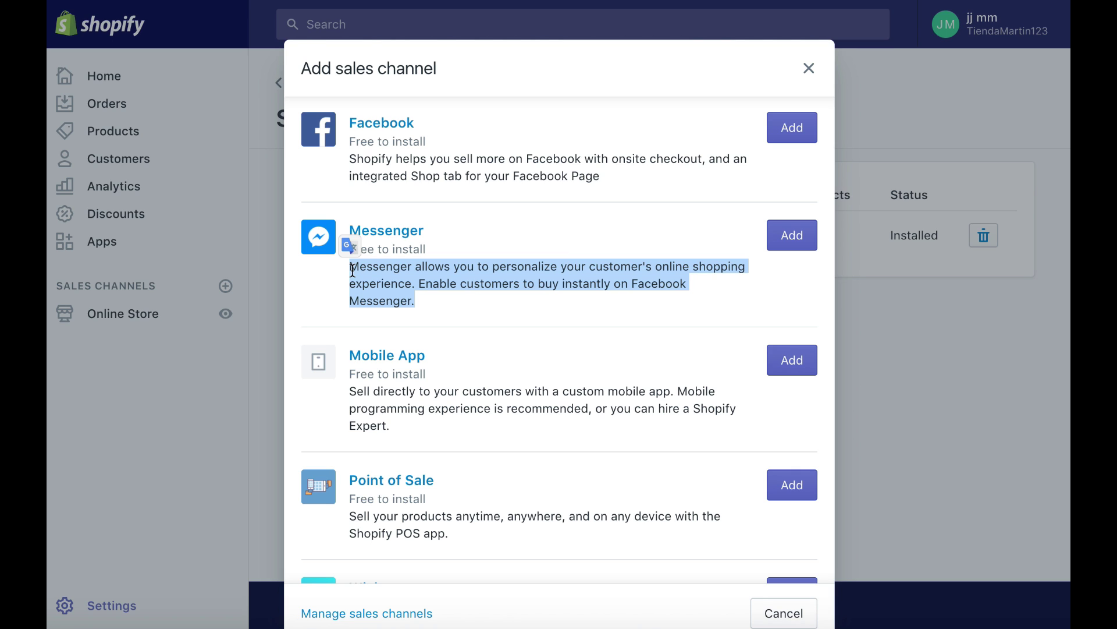
scroll(449, 361, "down", 3)
scroll(448, 365, "down", 2)
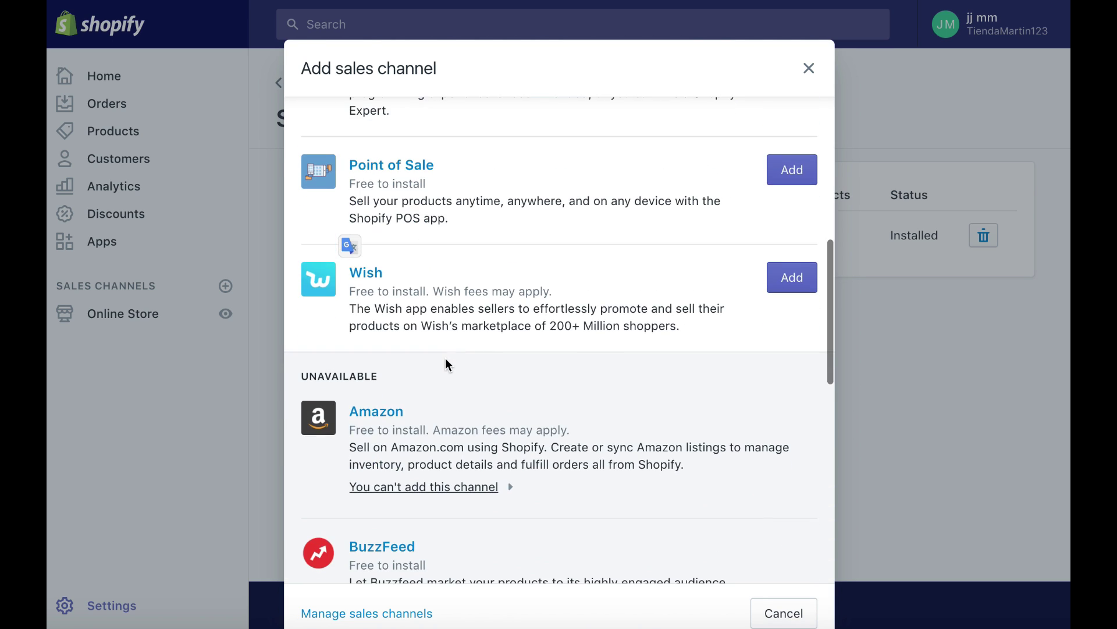
scroll(447, 362, "down", 3)
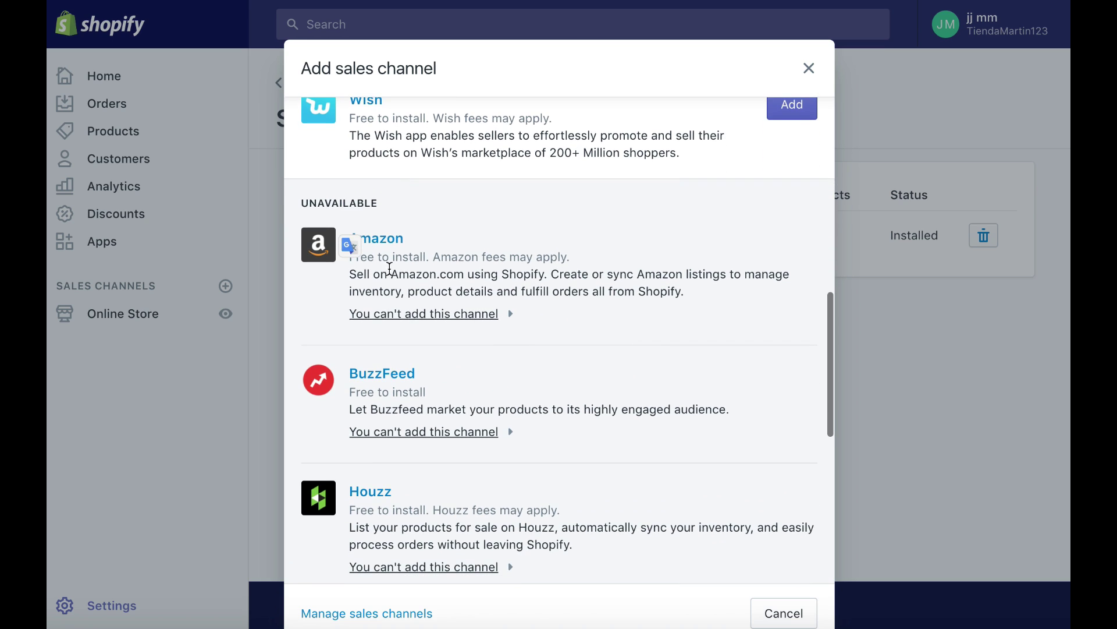
scroll(412, 271, "up", 1)
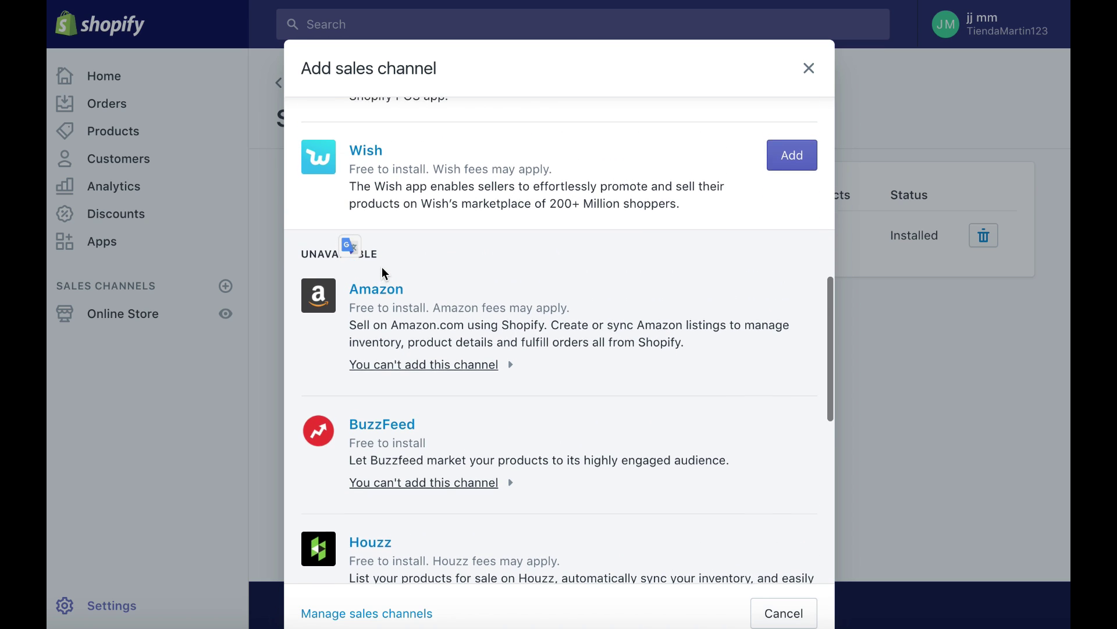
scroll(382, 275, "up", 1)
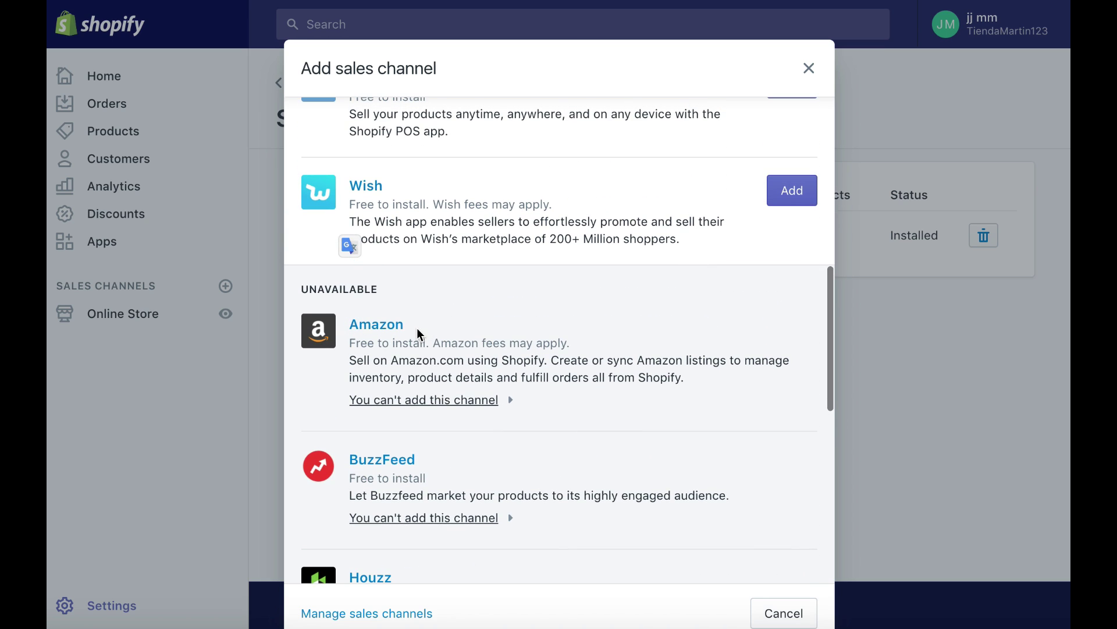
scroll(411, 342, "down", 8)
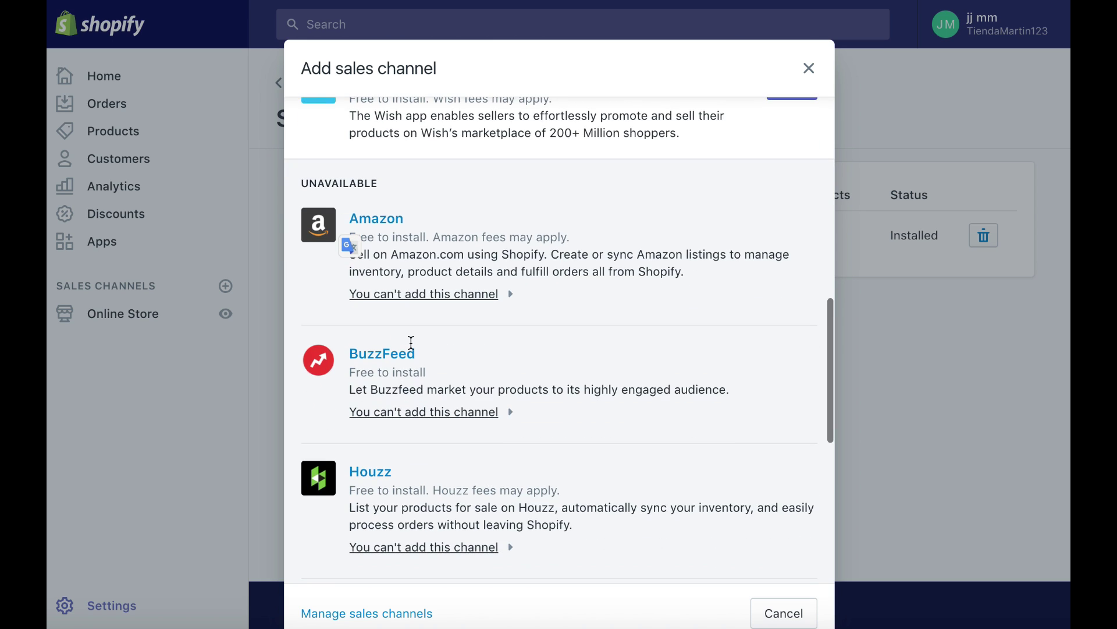
scroll(411, 342, "down", 3)
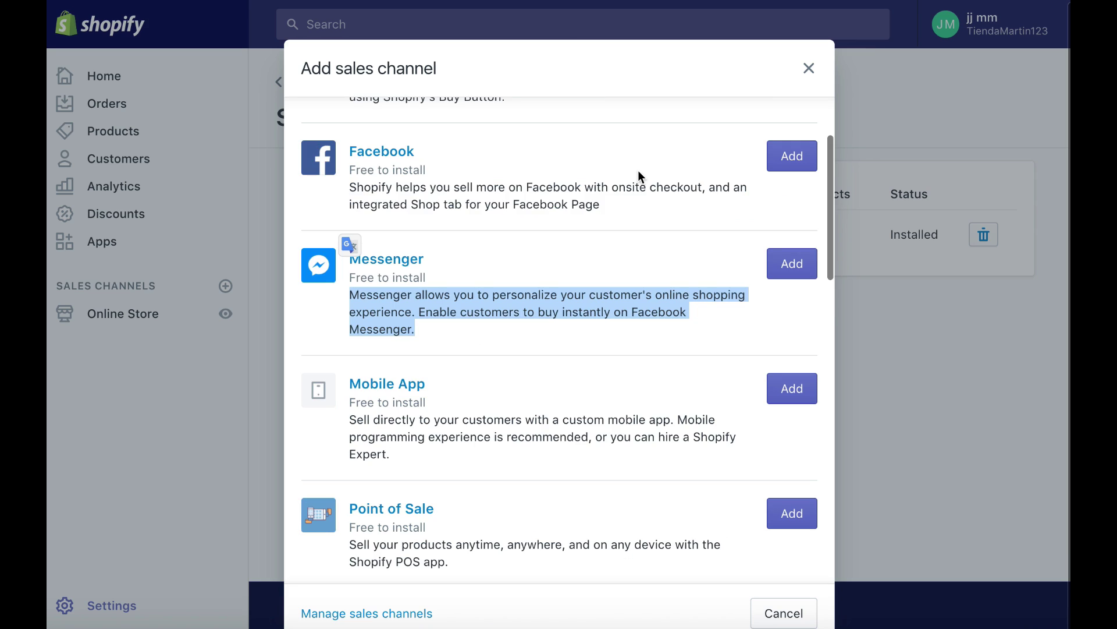
left_click(810, 69)
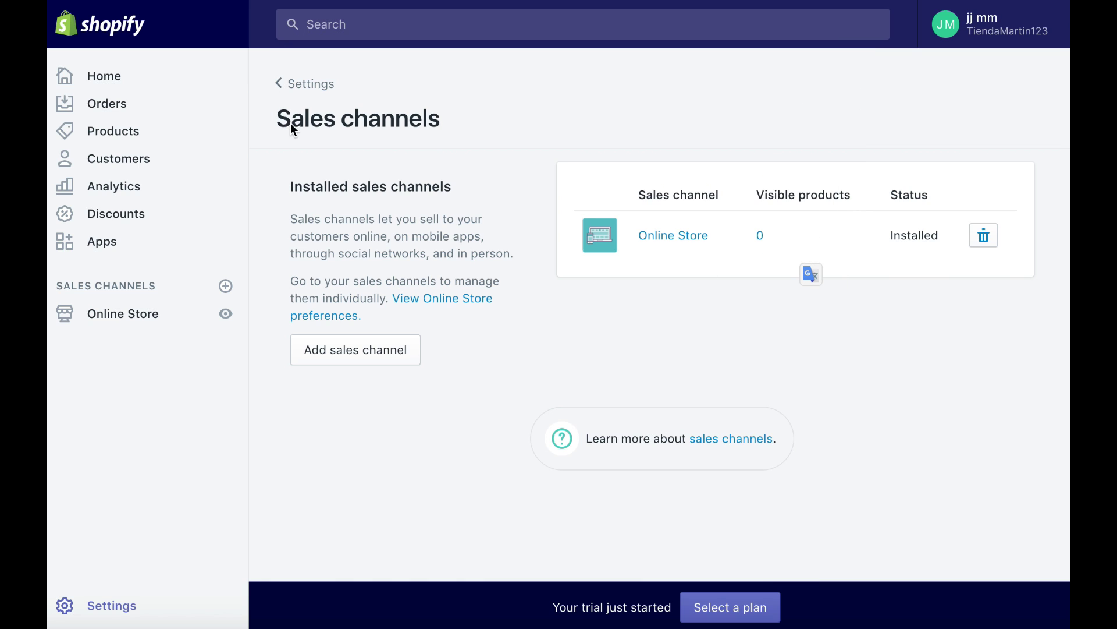
left_click(288, 87)
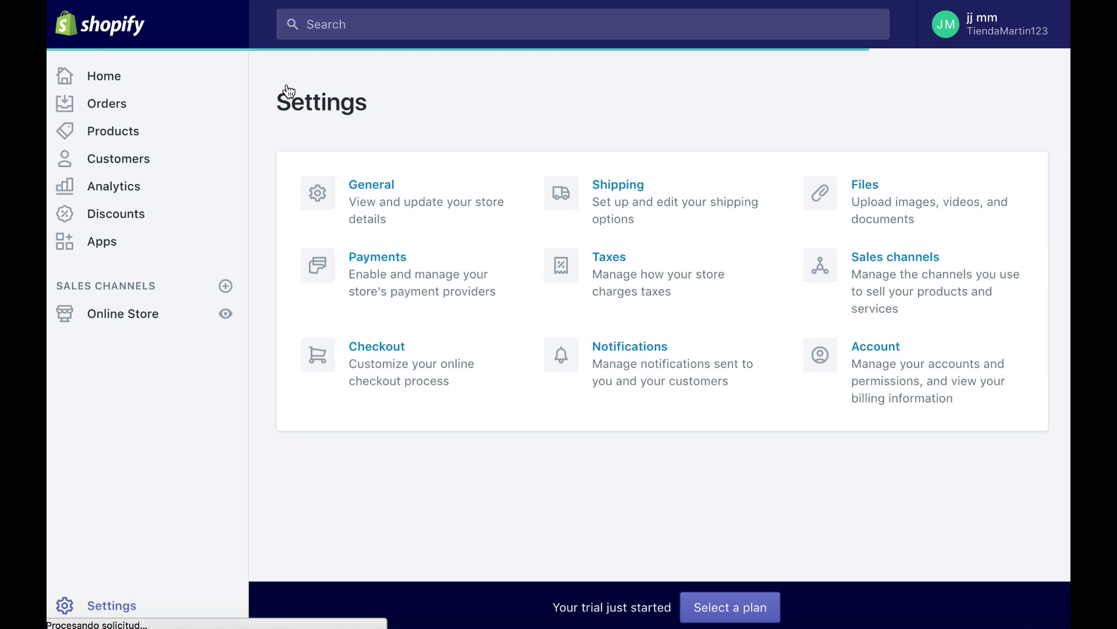
Step: Open the online store's themes page and review the current Debut theme and the actions available for it
left_click(130, 320)
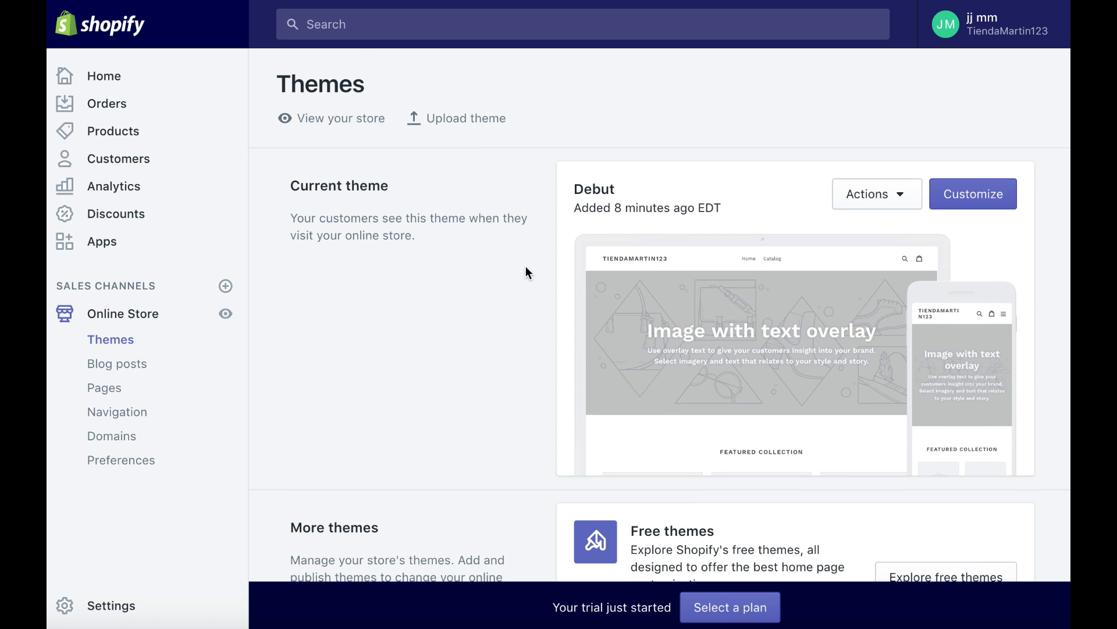
scroll(526, 266, "down", 4)
scroll(525, 272, "up", 4)
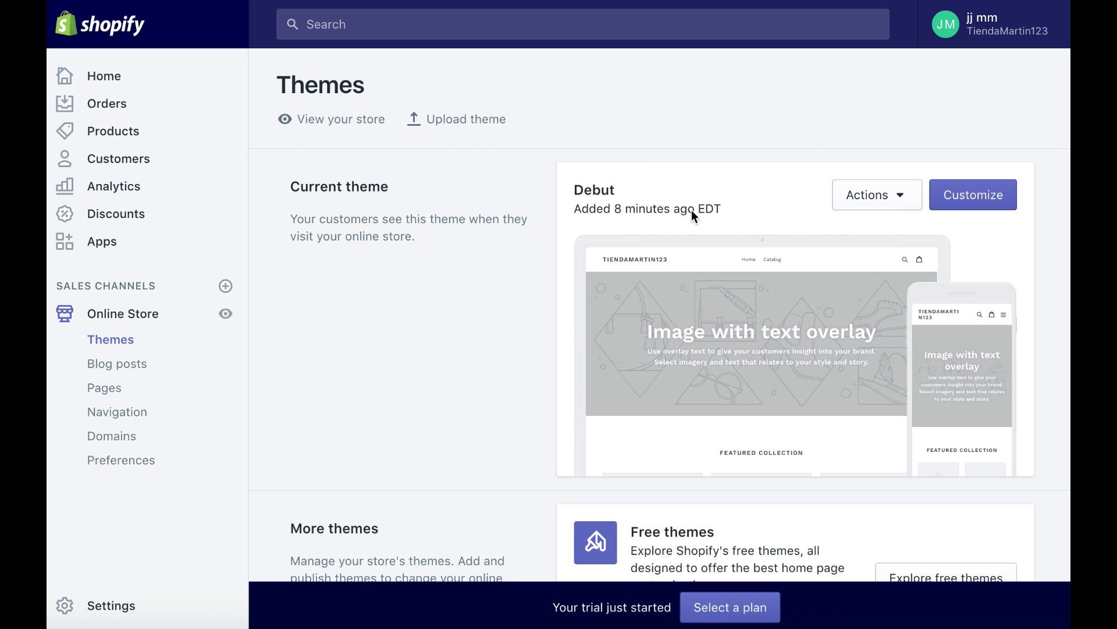
left_click(912, 201)
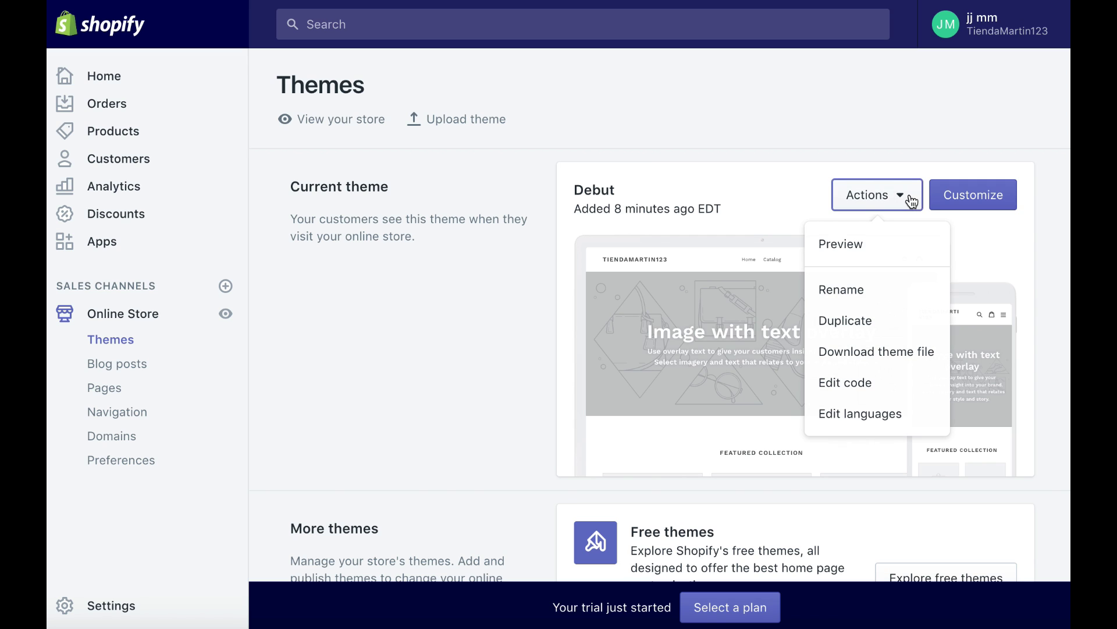
left_click(396, 431)
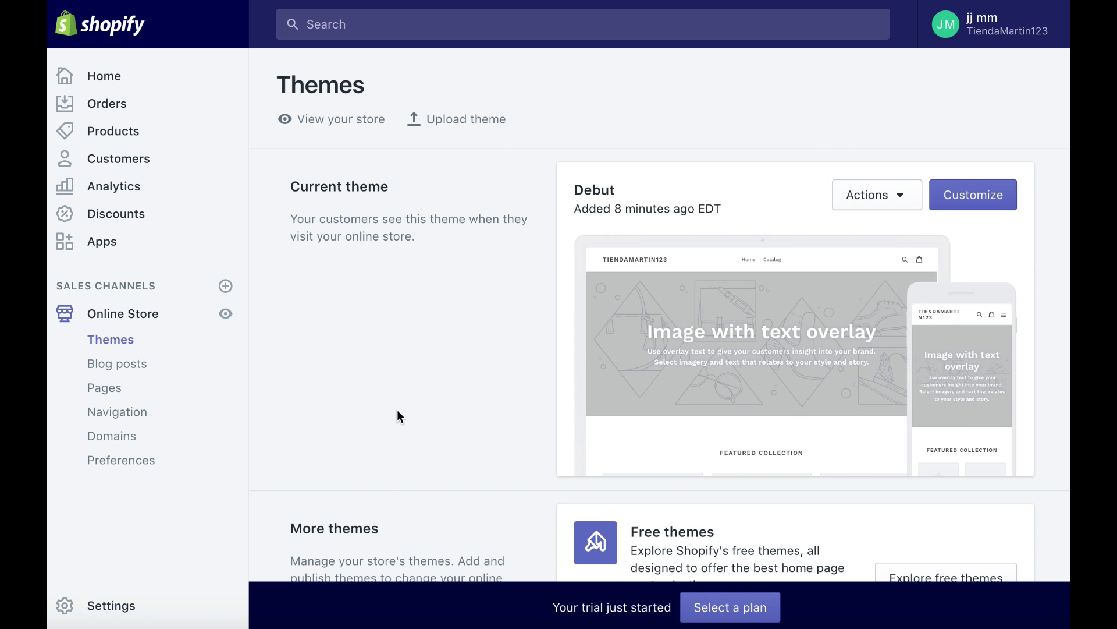
Step: Examine the options for getting more themes, including the free themes and the Shopify Theme Store
scroll(409, 415, "down", 3)
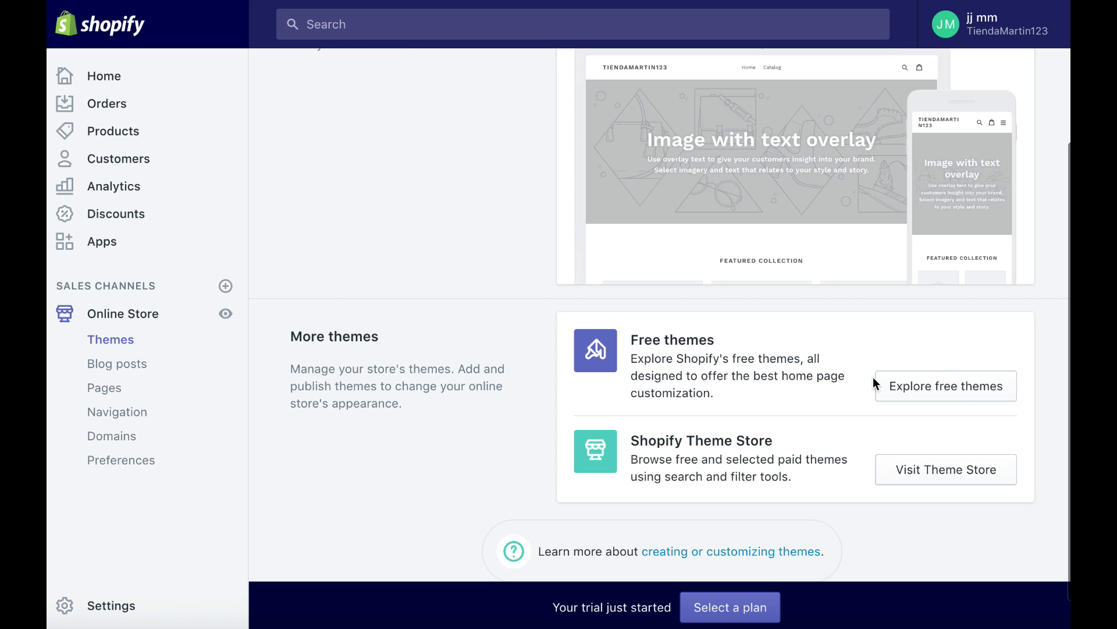
scroll(897, 385, "up", 3)
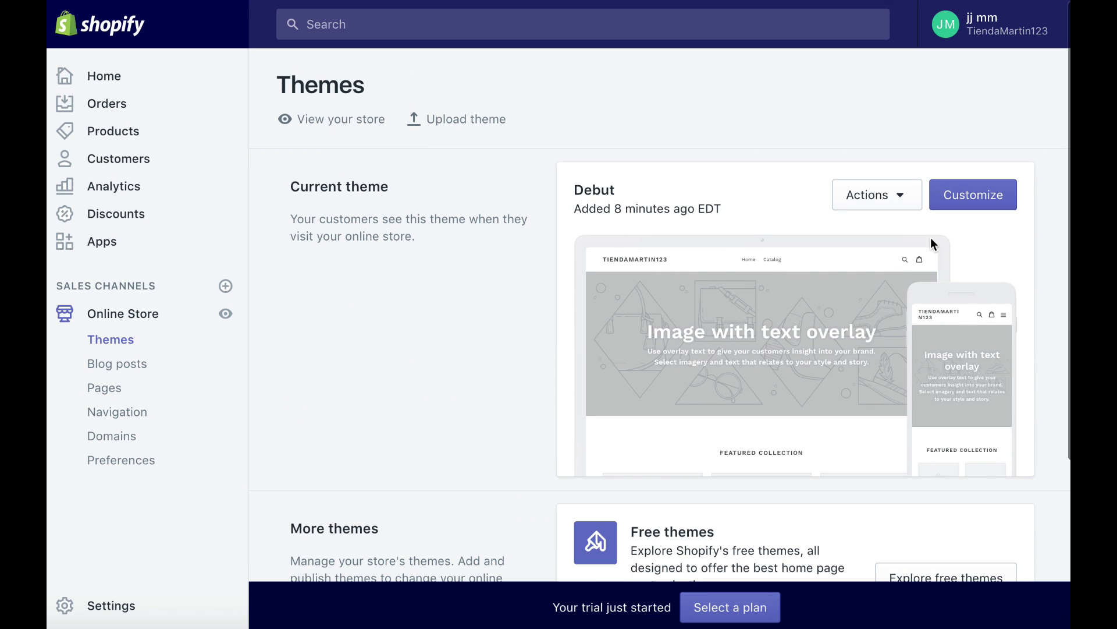
scroll(854, 271, "down", 3)
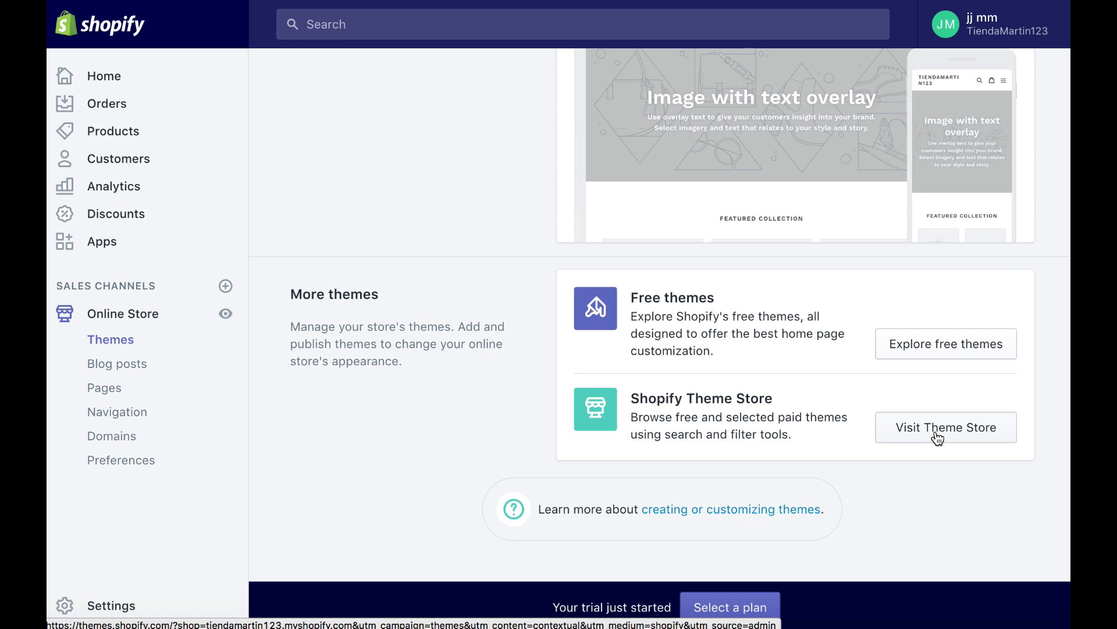
left_click_drag(777, 399, 667, 401)
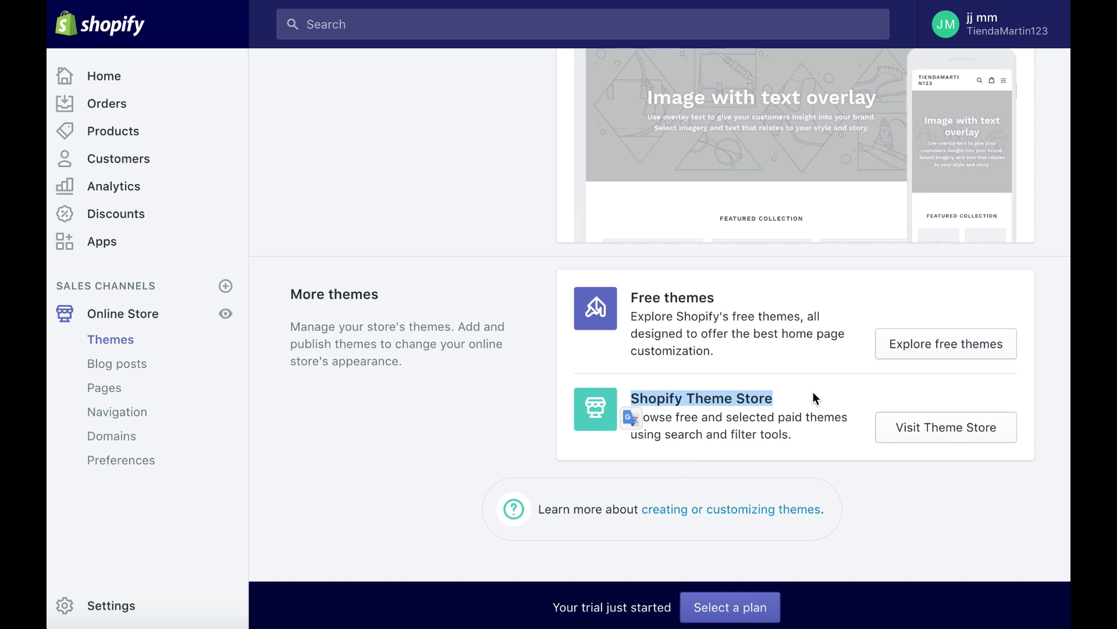
Step: Visit the Shopify Theme Store and browse the featured and trending themes with their prices and styles
left_click(949, 427)
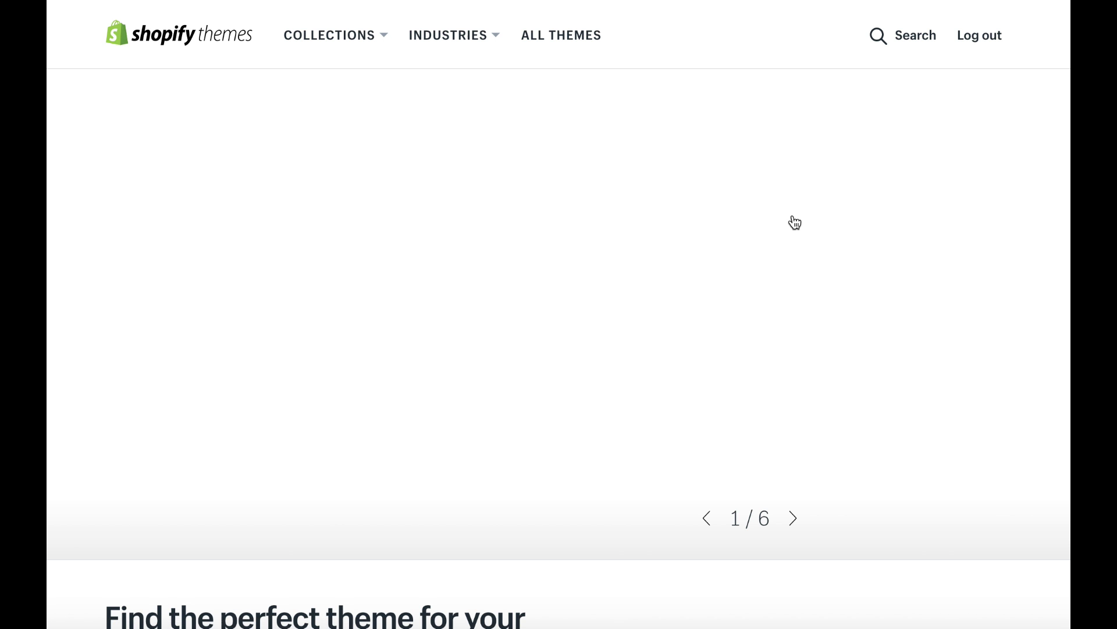
scroll(775, 308, "down", 8)
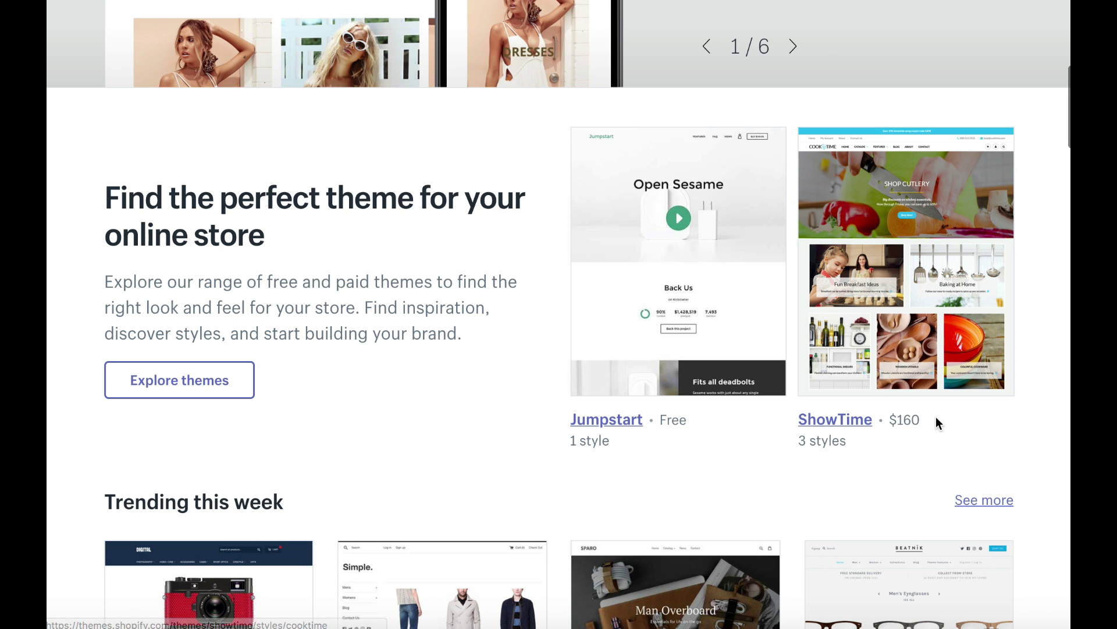
scroll(936, 417, "down", 2)
scroll(873, 313, "down", 6)
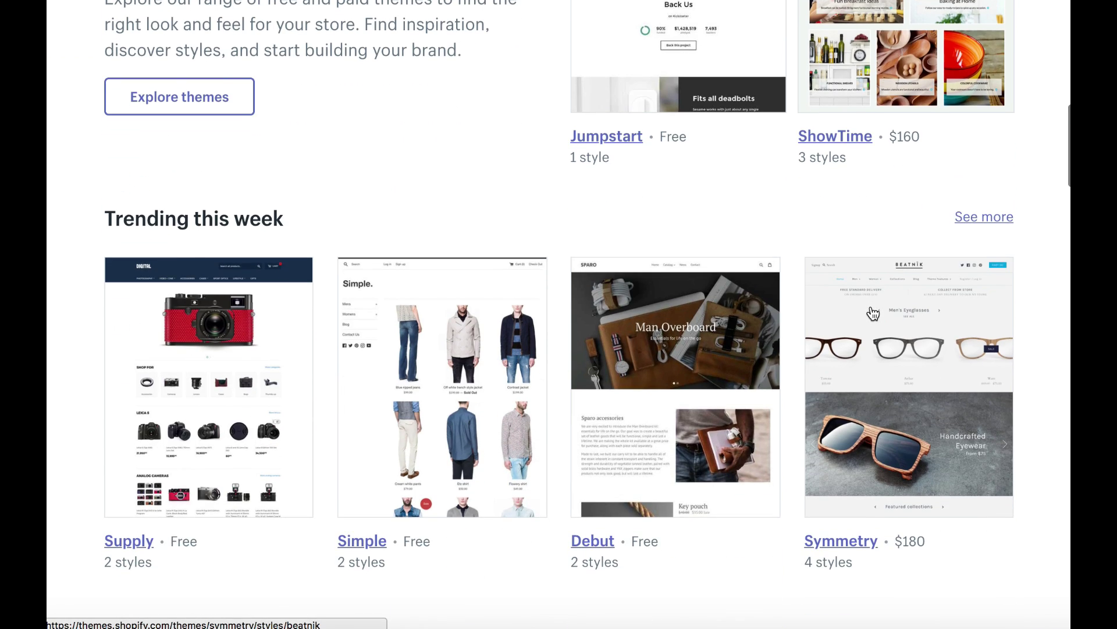
scroll(873, 313, "up", 4)
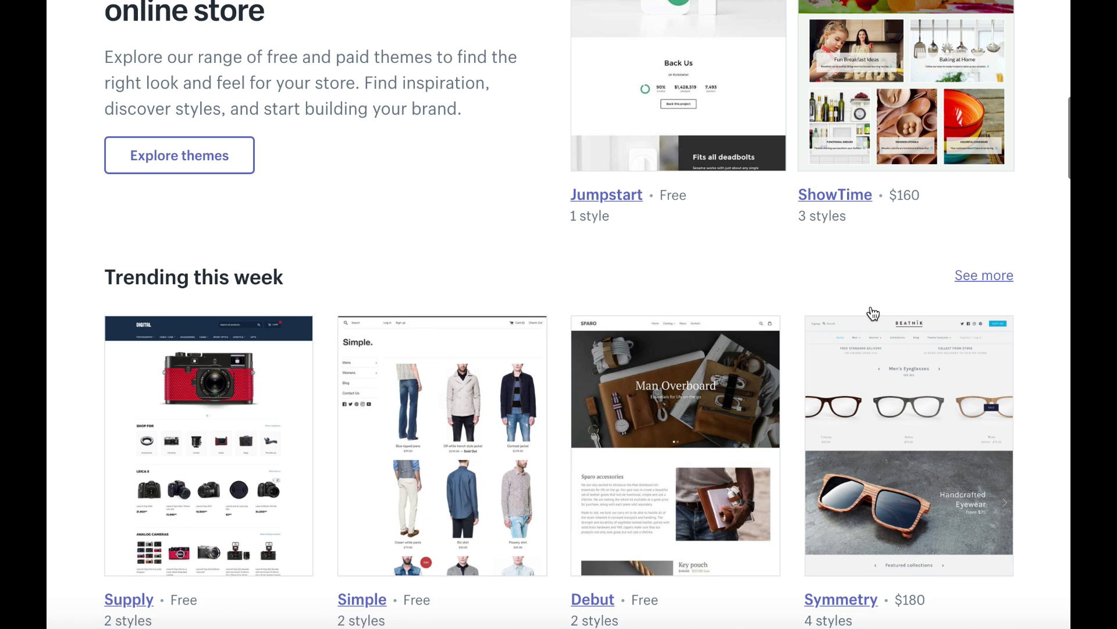
scroll(873, 313, "up", 3)
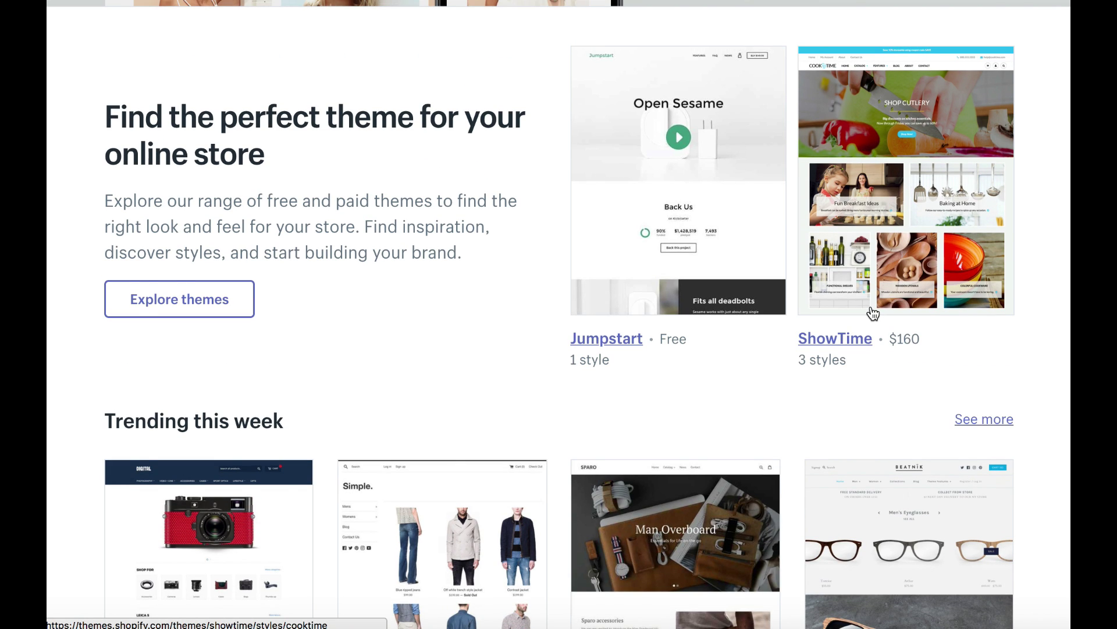
scroll(873, 313, "up", 6)
scroll(873, 313, "down", 5)
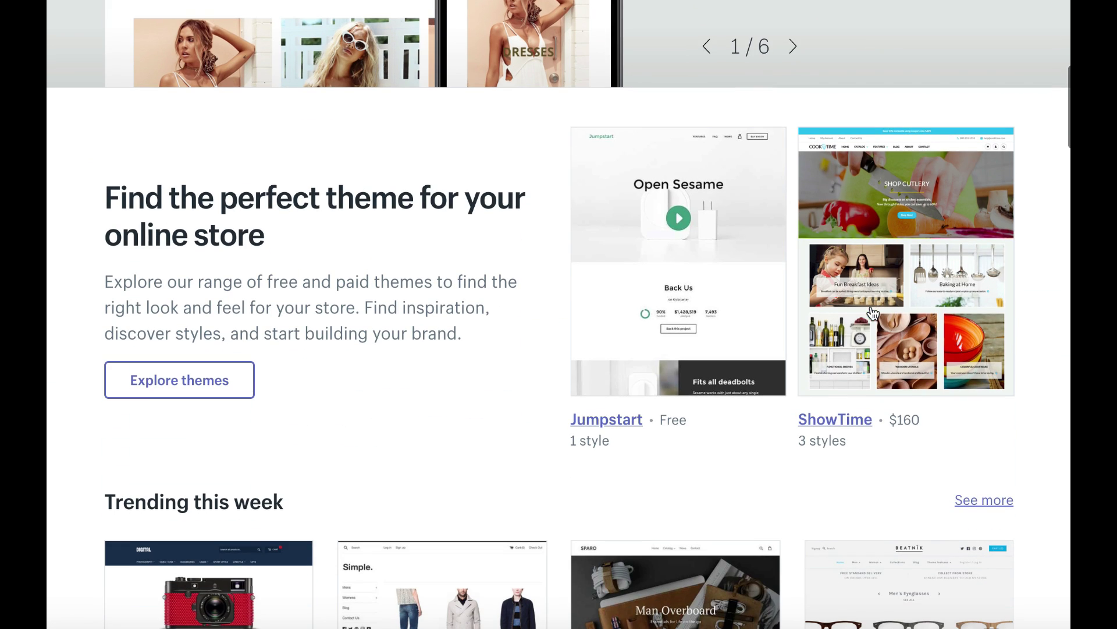
Step: Open the free Jumpstart theme's page and review its description, theme features and customer reviews
left_click(626, 420)
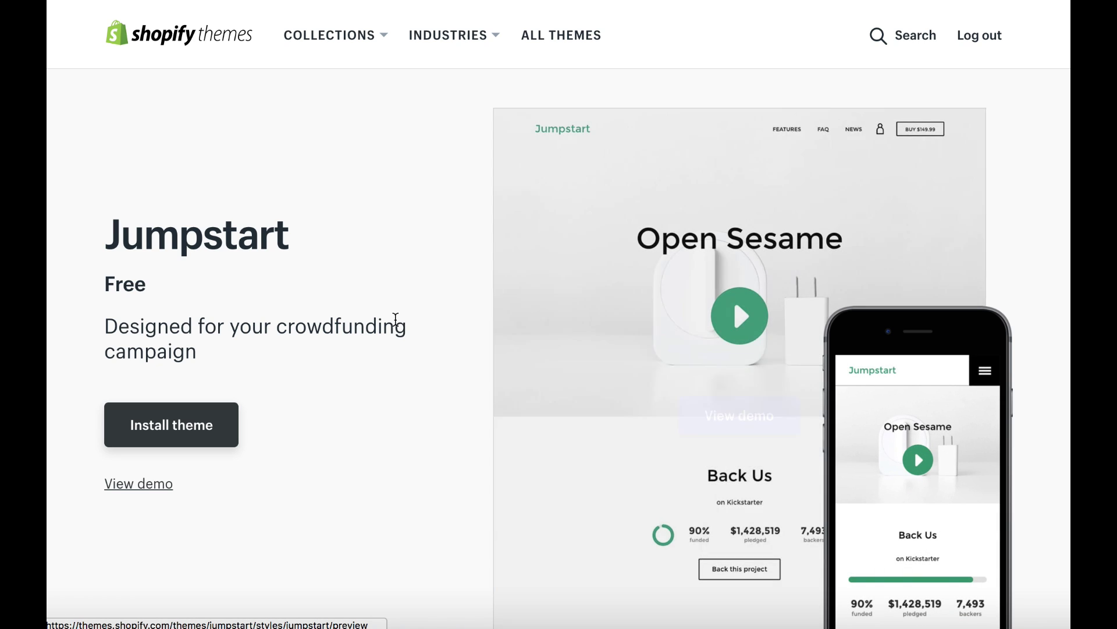
scroll(395, 319, "down", 3)
mouse_move(783, 269)
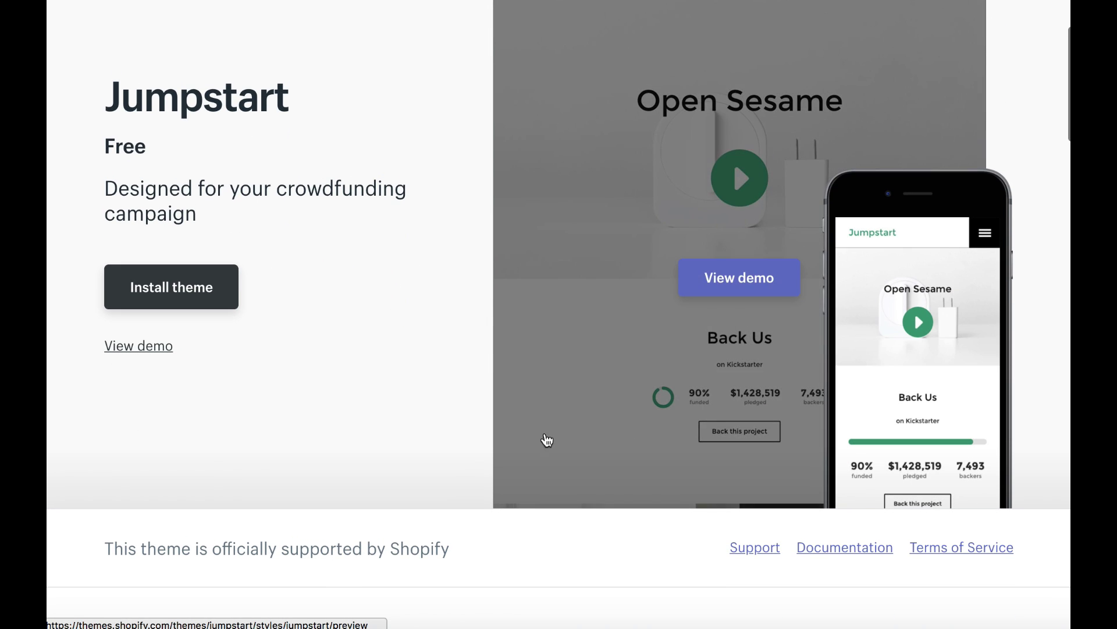
scroll(451, 456, "down", 5)
scroll(451, 457, "down", 4)
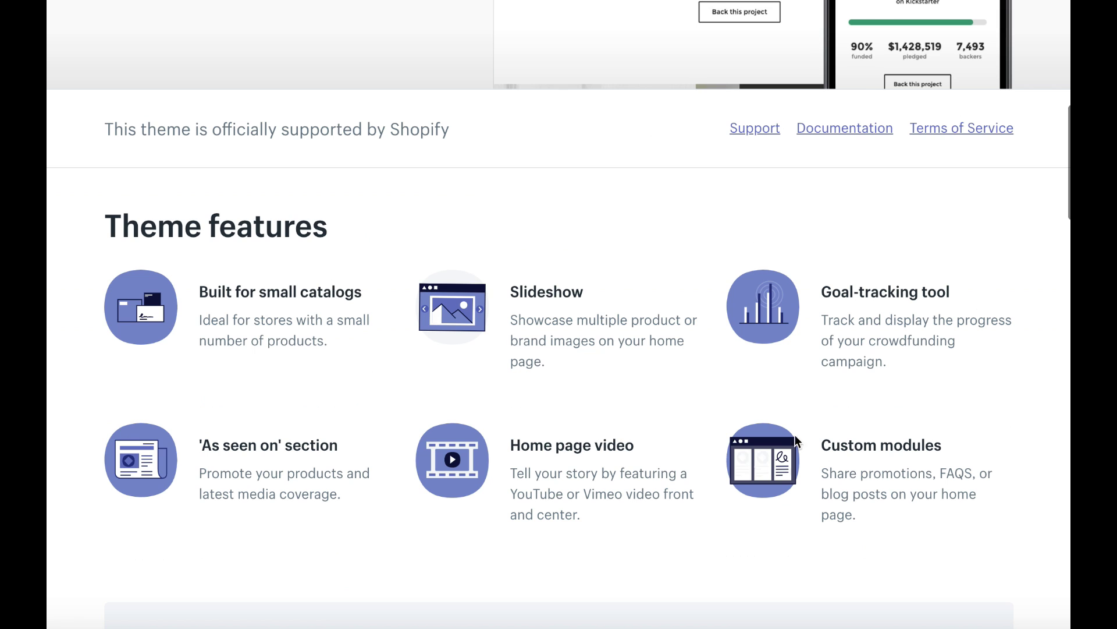
scroll(512, 418, "down", 14)
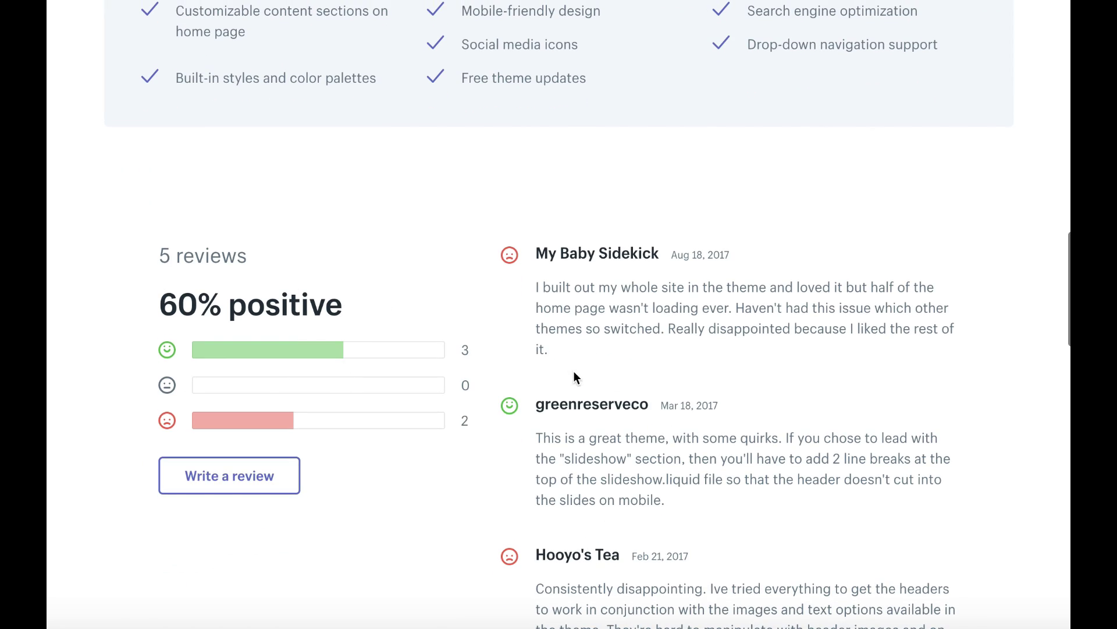
scroll(295, 349, "down", 15)
scroll(295, 349, "up", 17)
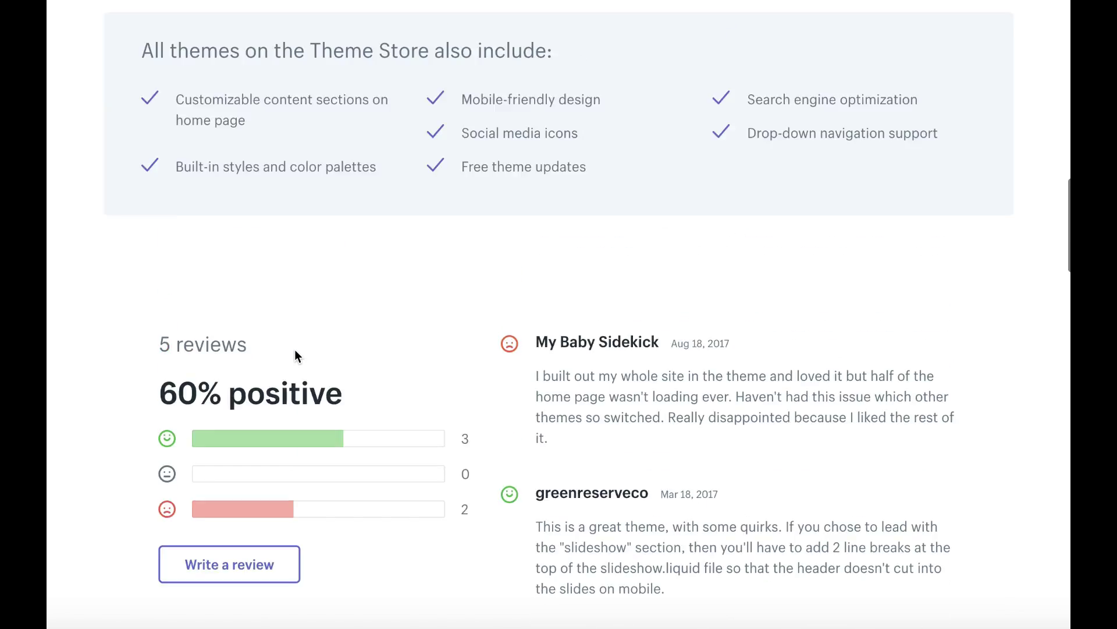
scroll(295, 349, "up", 20)
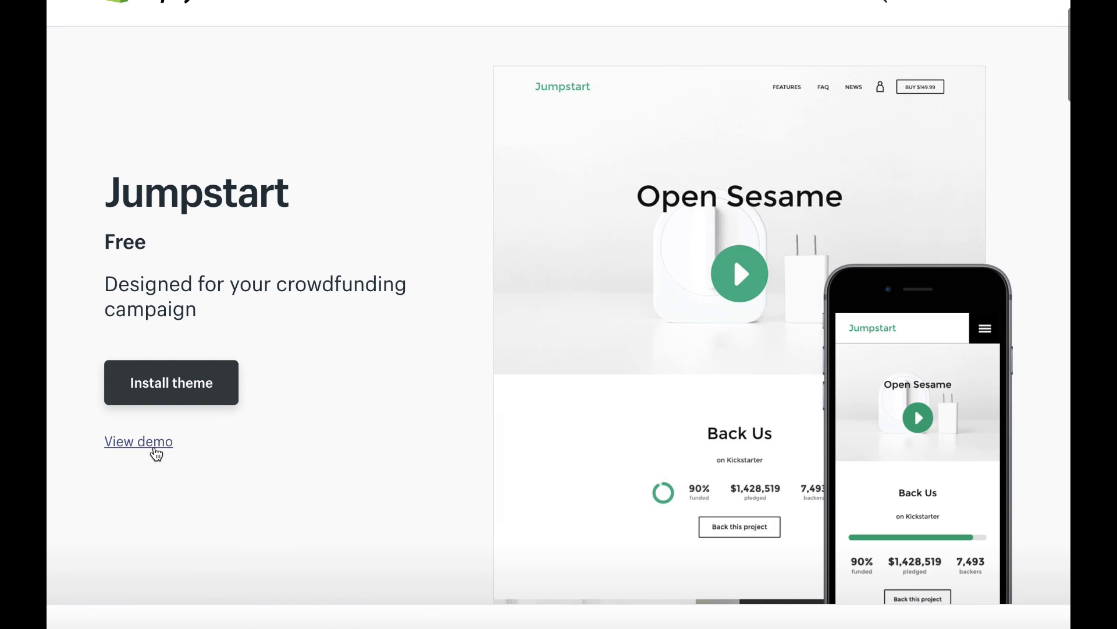
Step: Open the Jumpstart theme's demo and review its home page in the desktop view, from the opening banner to the news section
mouse_move(834, 362)
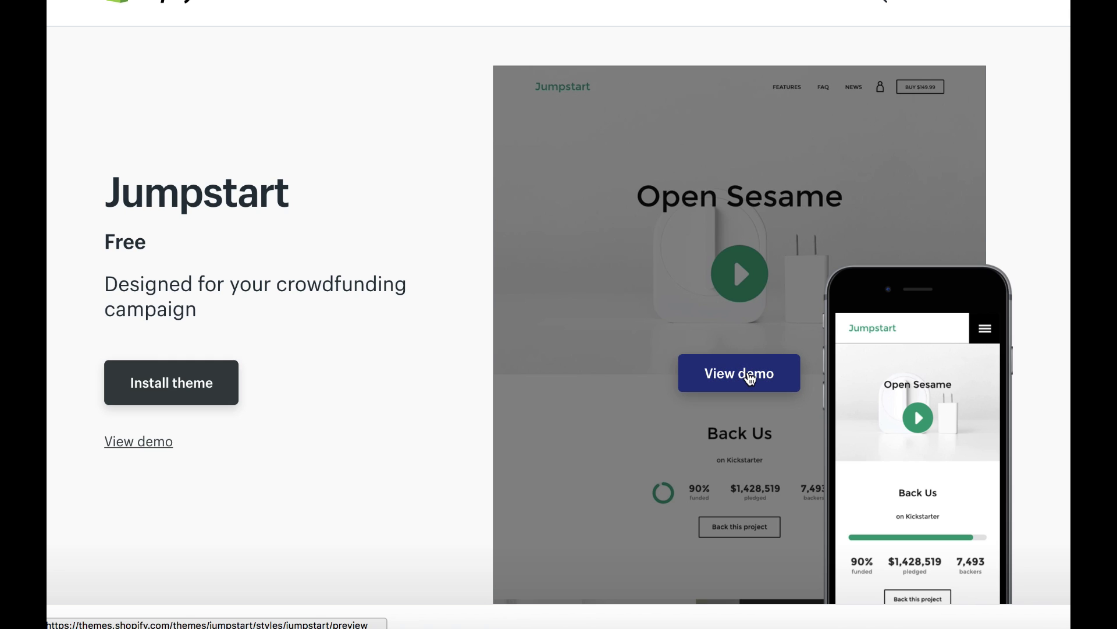
left_click(751, 378)
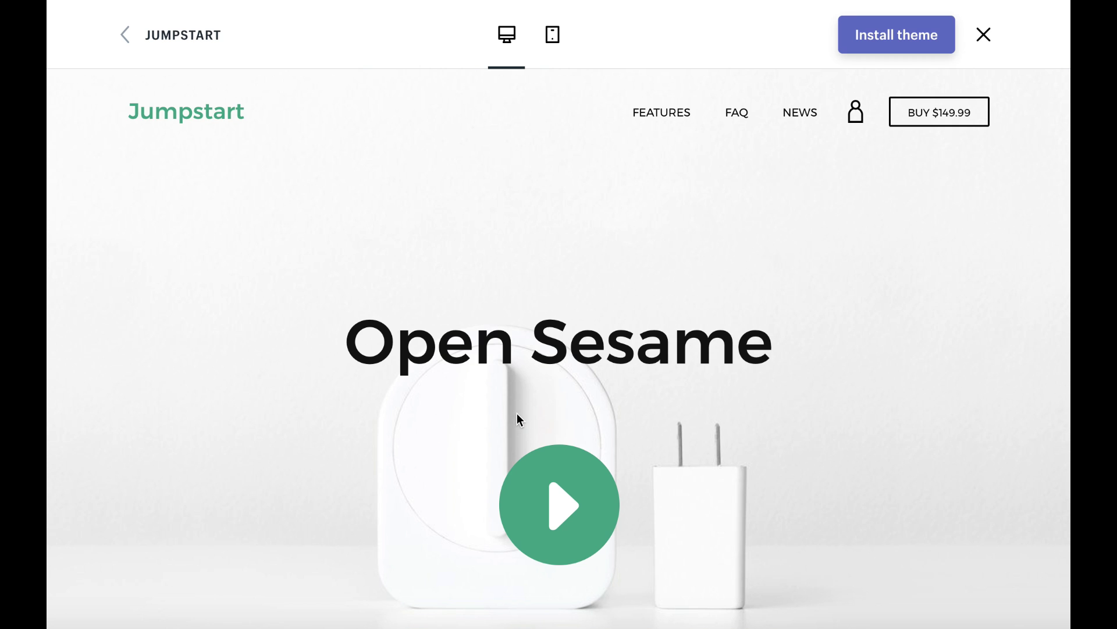
scroll(517, 415, "down", 2)
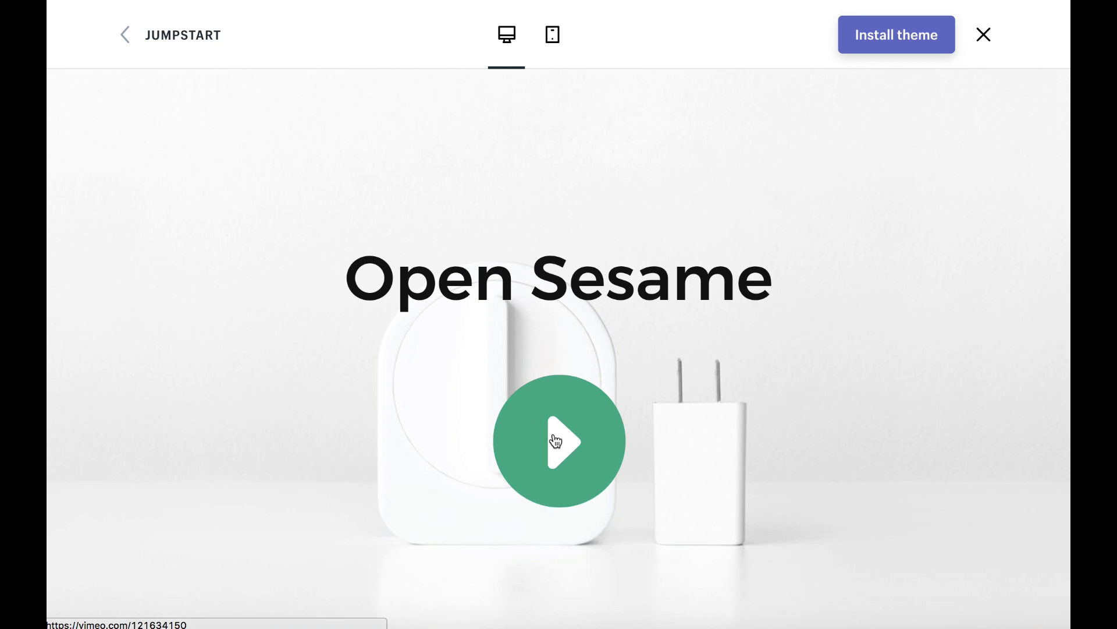
scroll(558, 447, "down", 5)
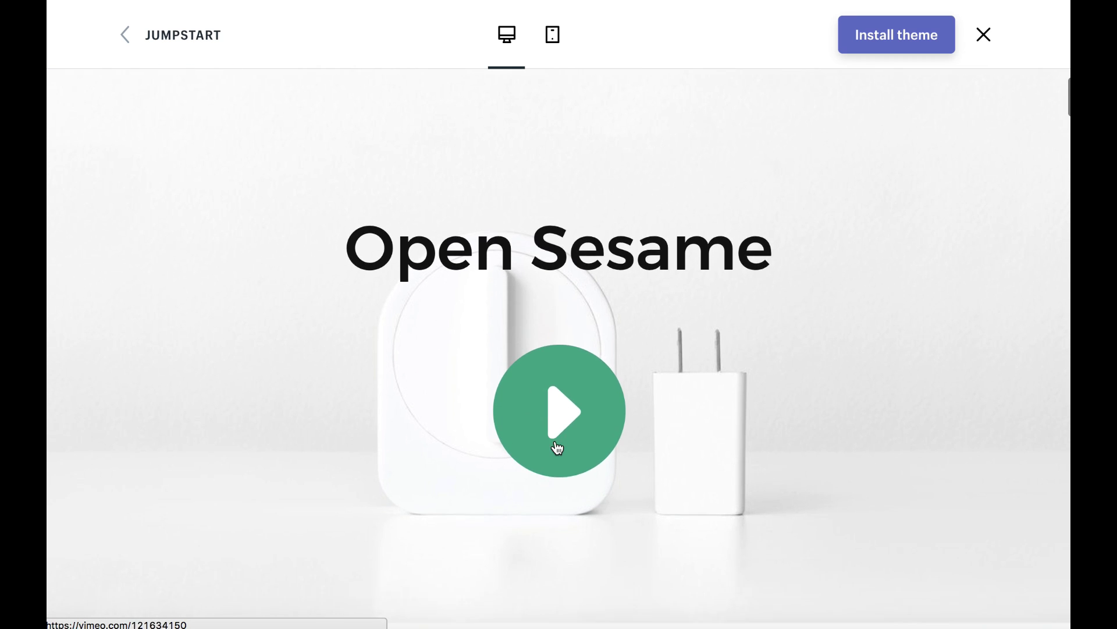
scroll(558, 447, "down", 3)
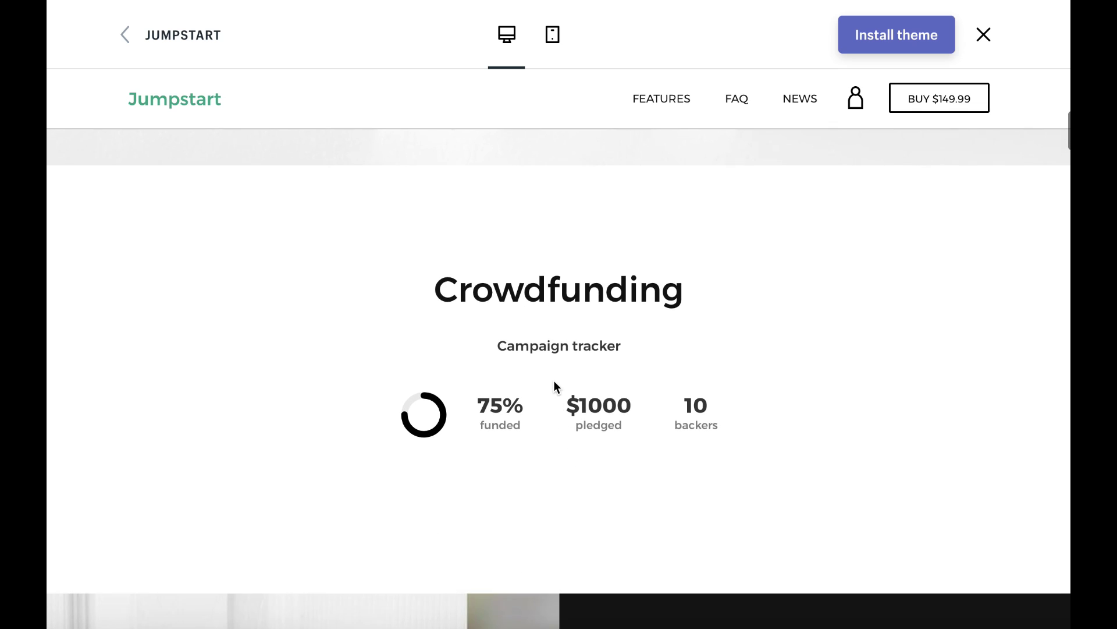
scroll(553, 380, "down", 8)
scroll(553, 379, "down", 15)
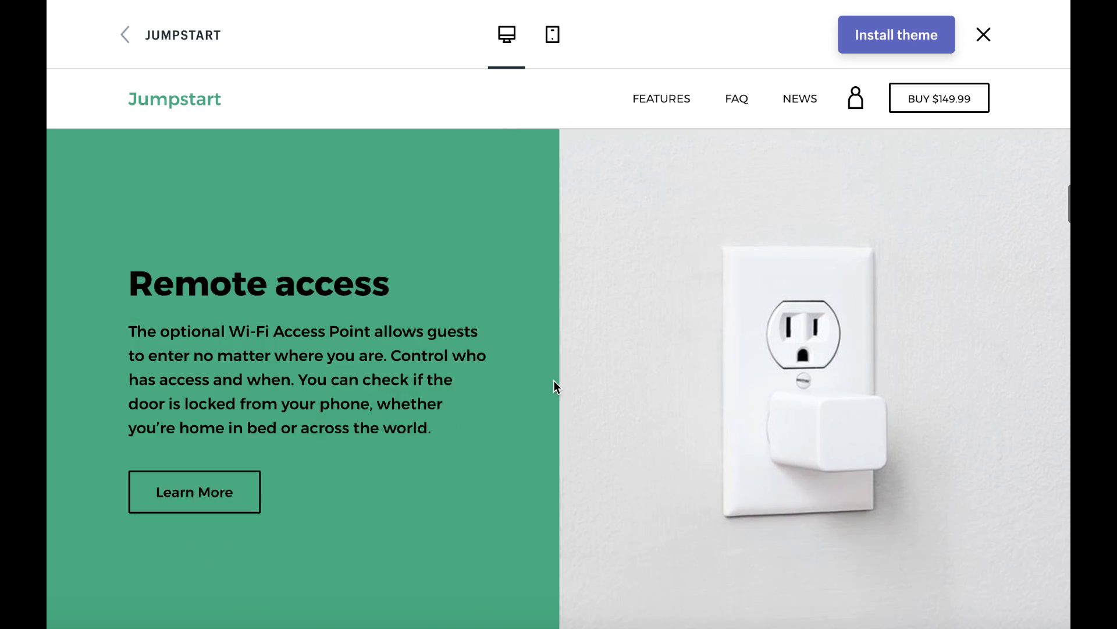
scroll(555, 384, "down", 20)
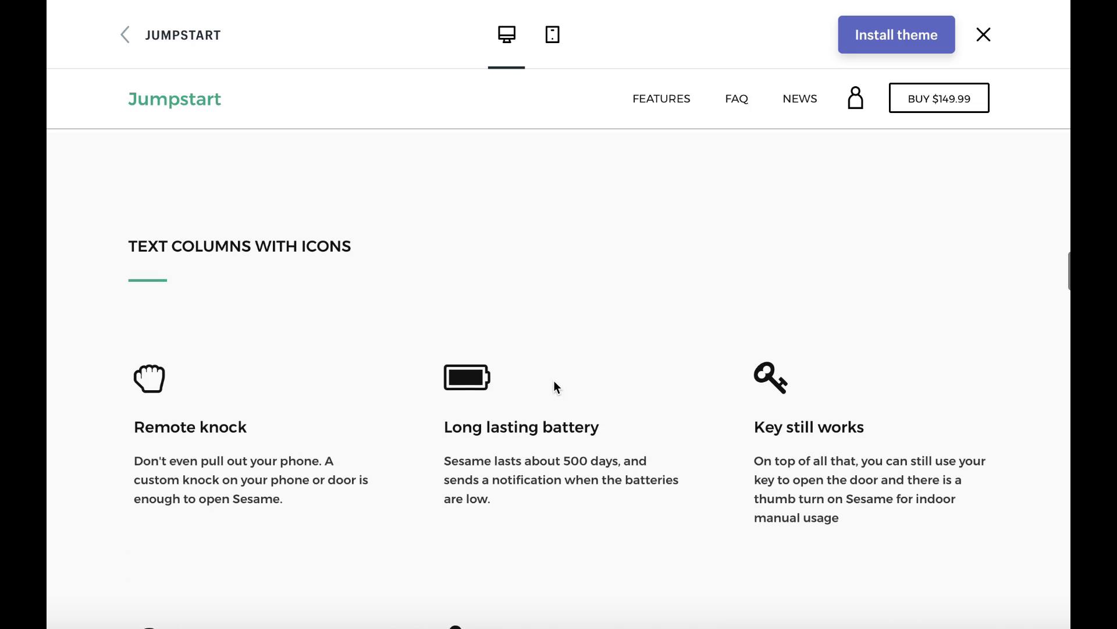
scroll(555, 383, "down", 20)
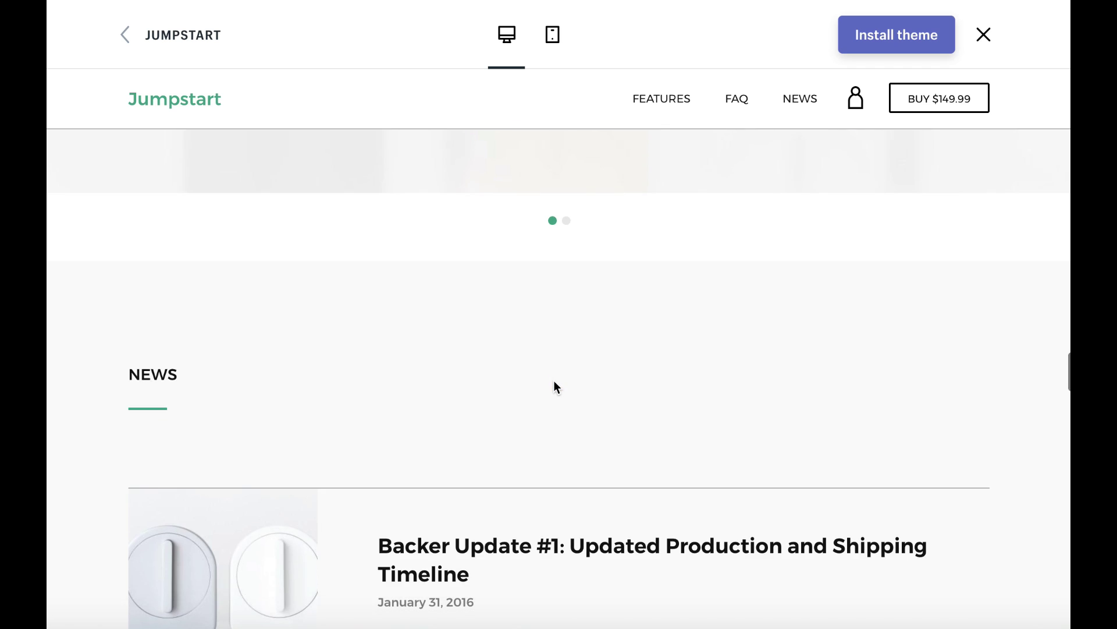
scroll(555, 384, "down", 6)
scroll(554, 384, "up", 20)
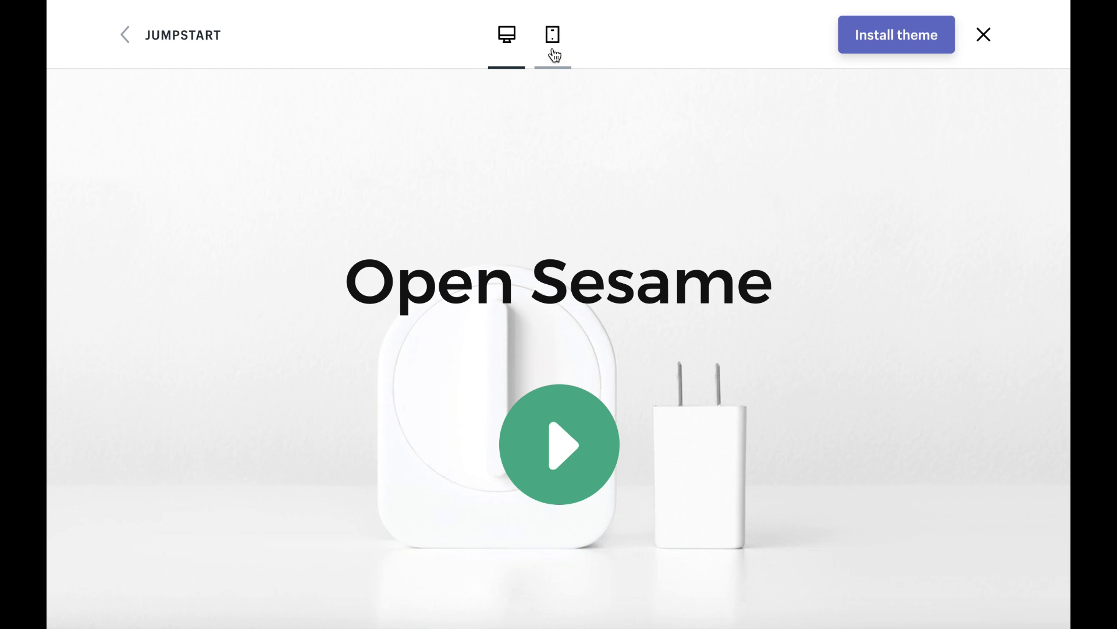
Step: Switch the Jumpstart demo to the mobile view, review the page, and close the preview frame
left_click(552, 41)
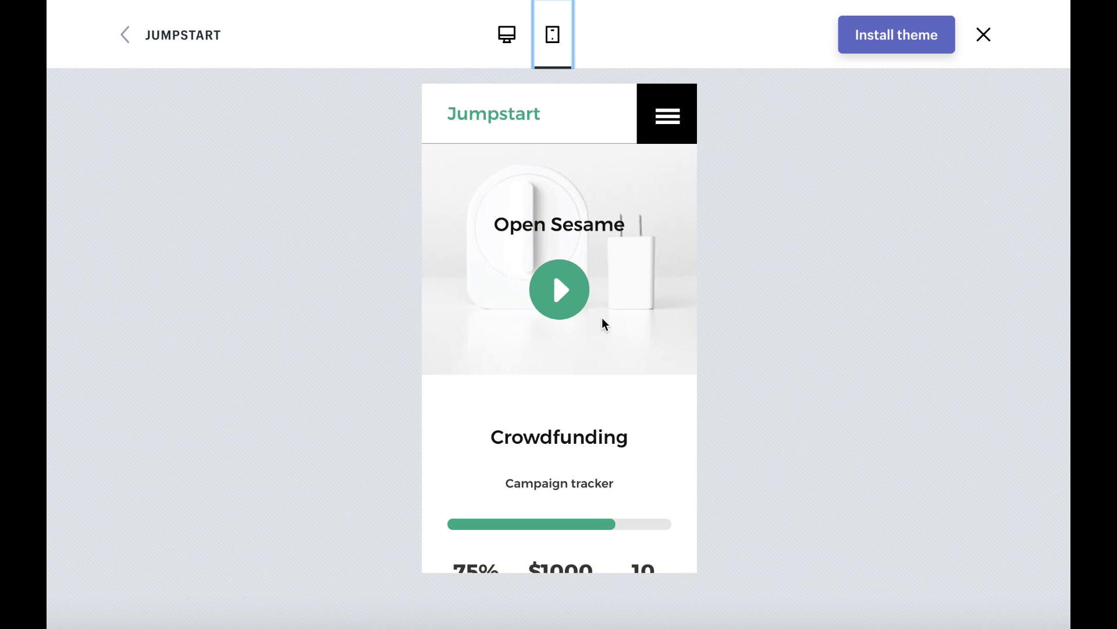
scroll(604, 341, "down", 1)
scroll(604, 342, "down", 7)
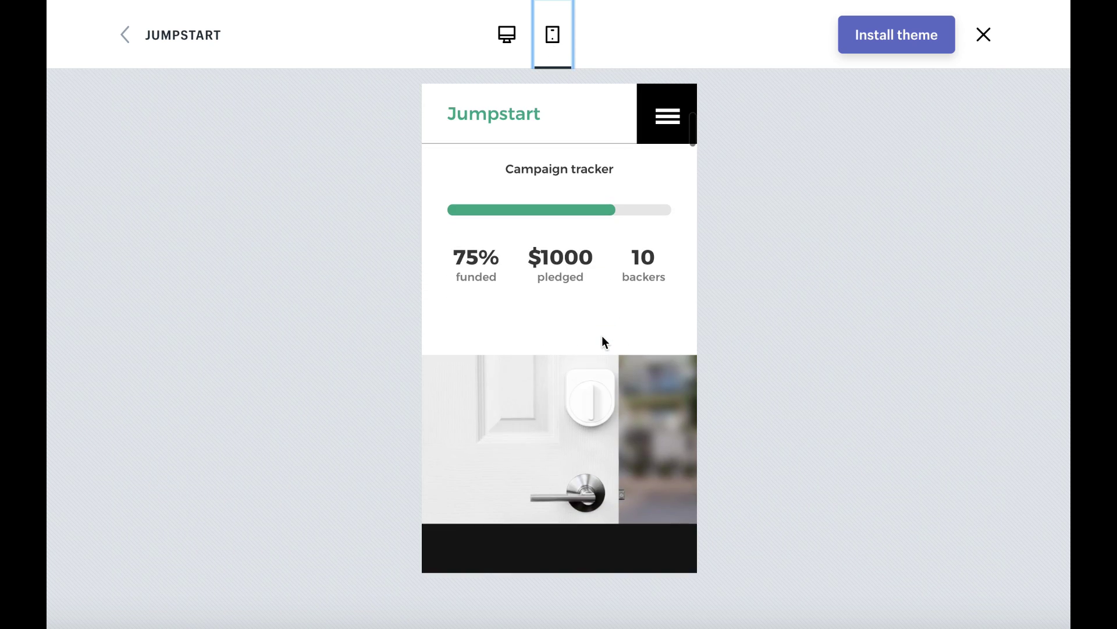
scroll(603, 337, "down", 10)
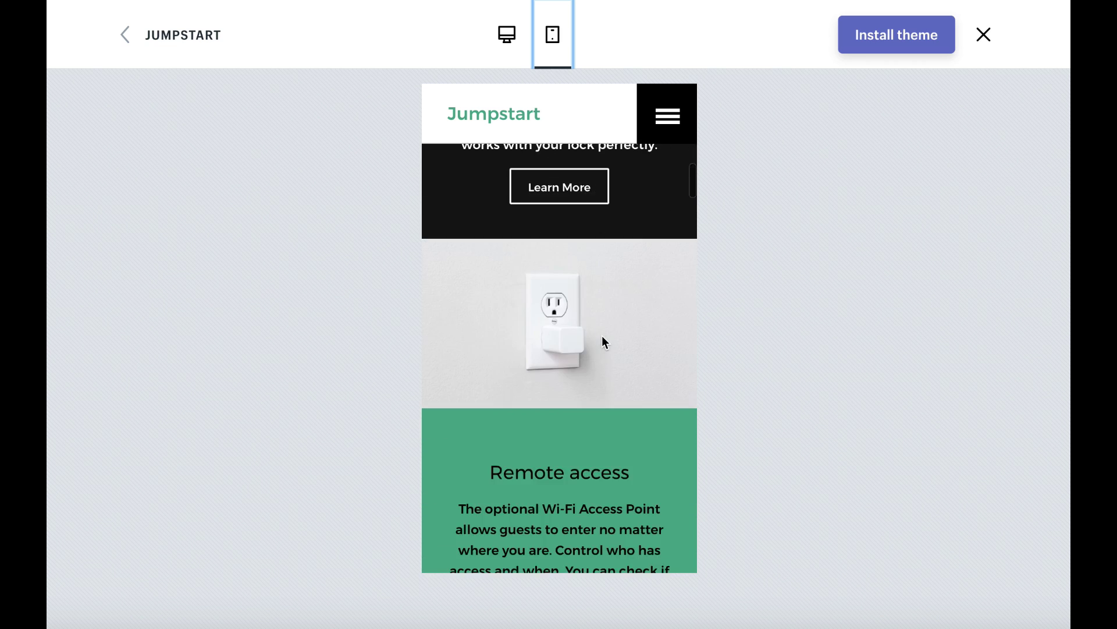
scroll(602, 338, "up", 15)
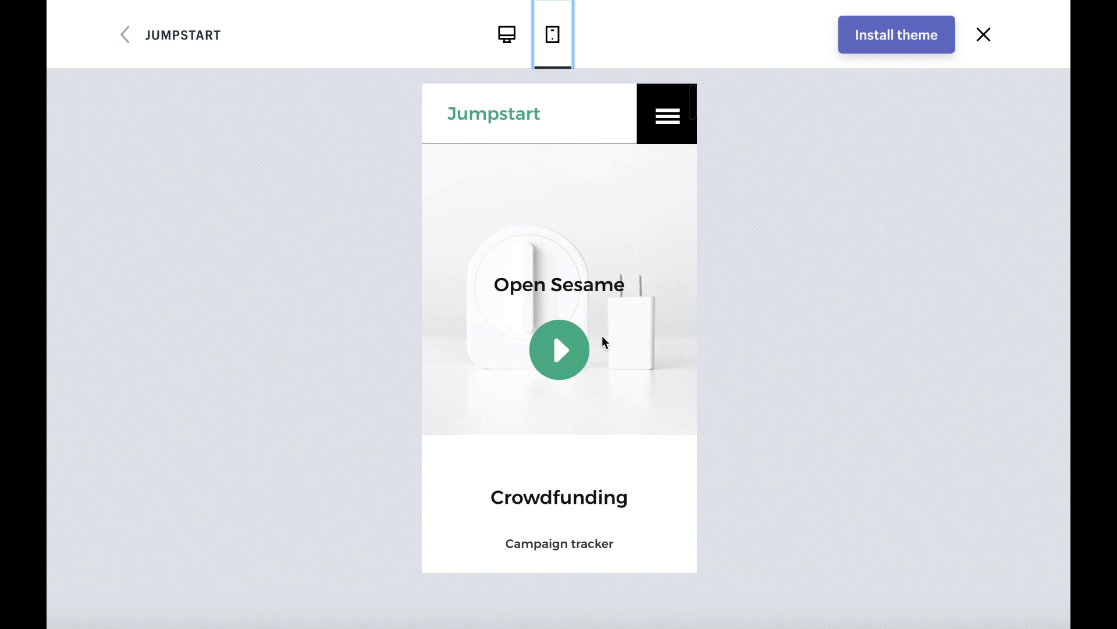
left_click(984, 35)
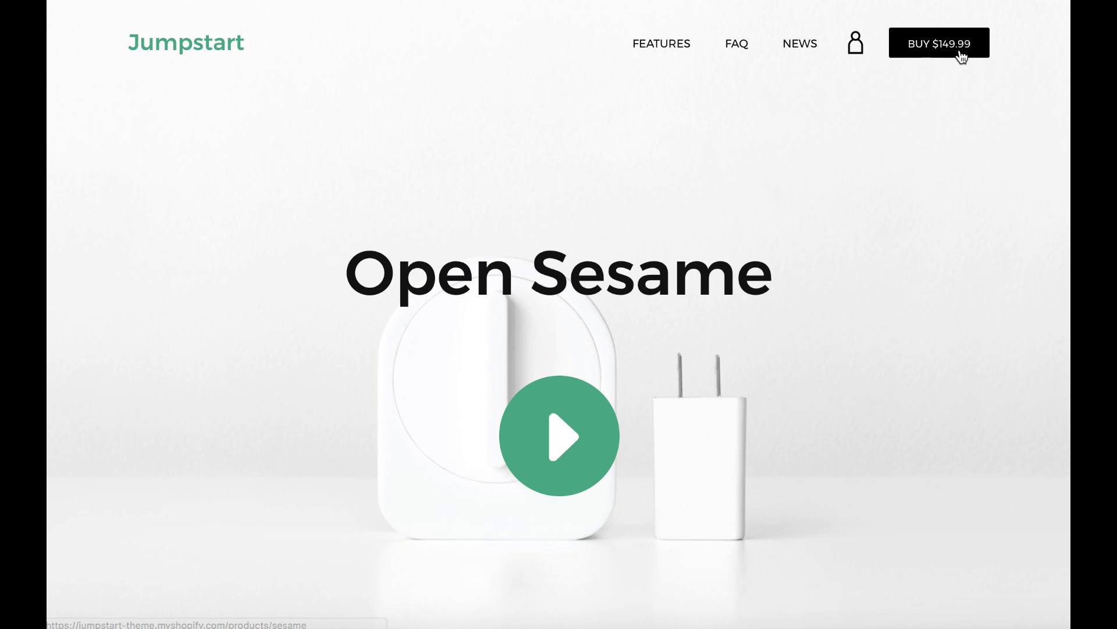
Step: Return to the store admin's themes page and browse the full selection of free themes
left_click(228, 64)
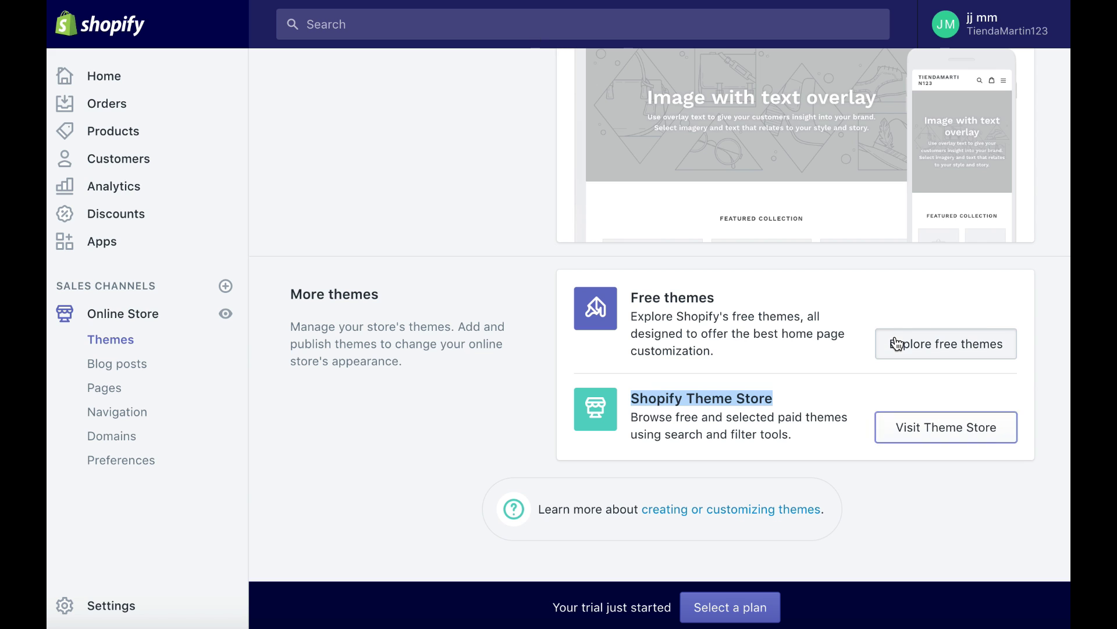
left_click(897, 344)
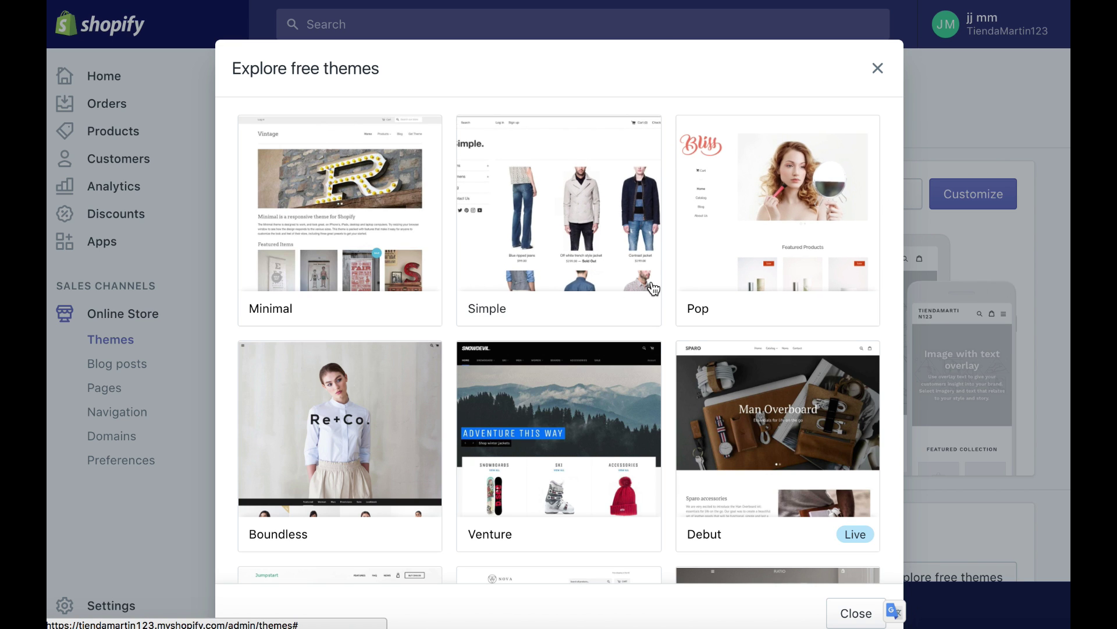
scroll(654, 287, "down", 3)
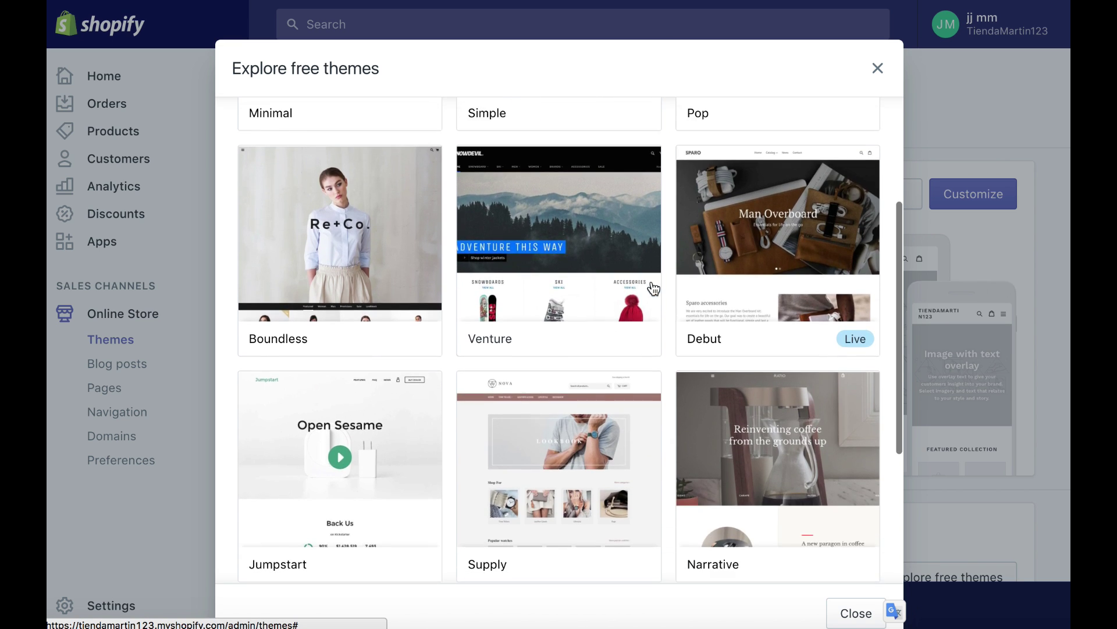
scroll(654, 288, "down", 3)
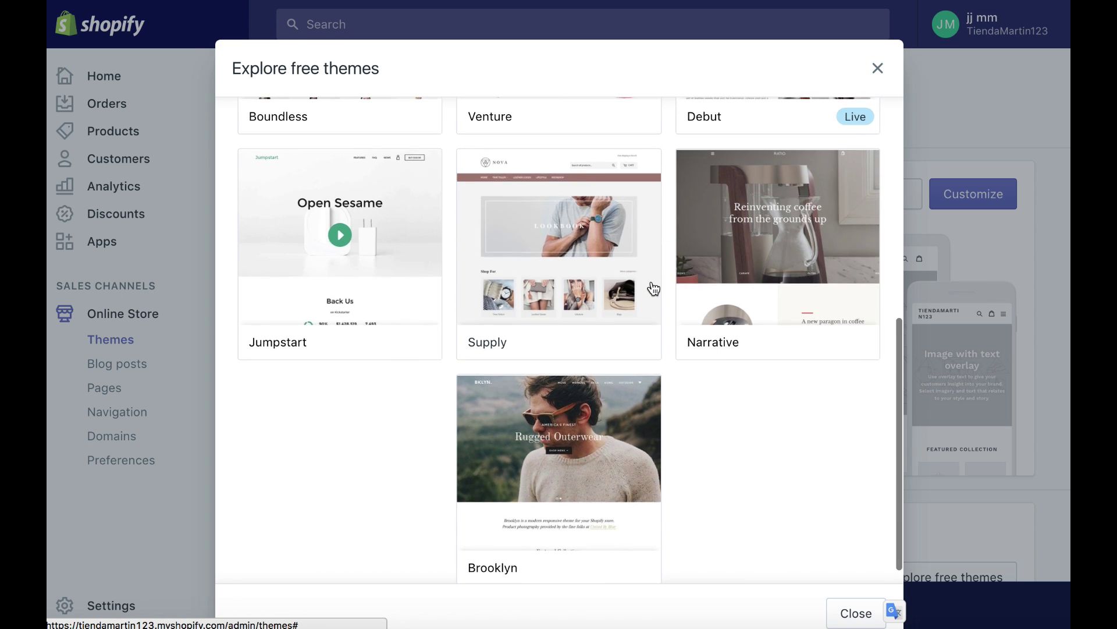
scroll(654, 288, "up", 6)
scroll(654, 288, "up", 1)
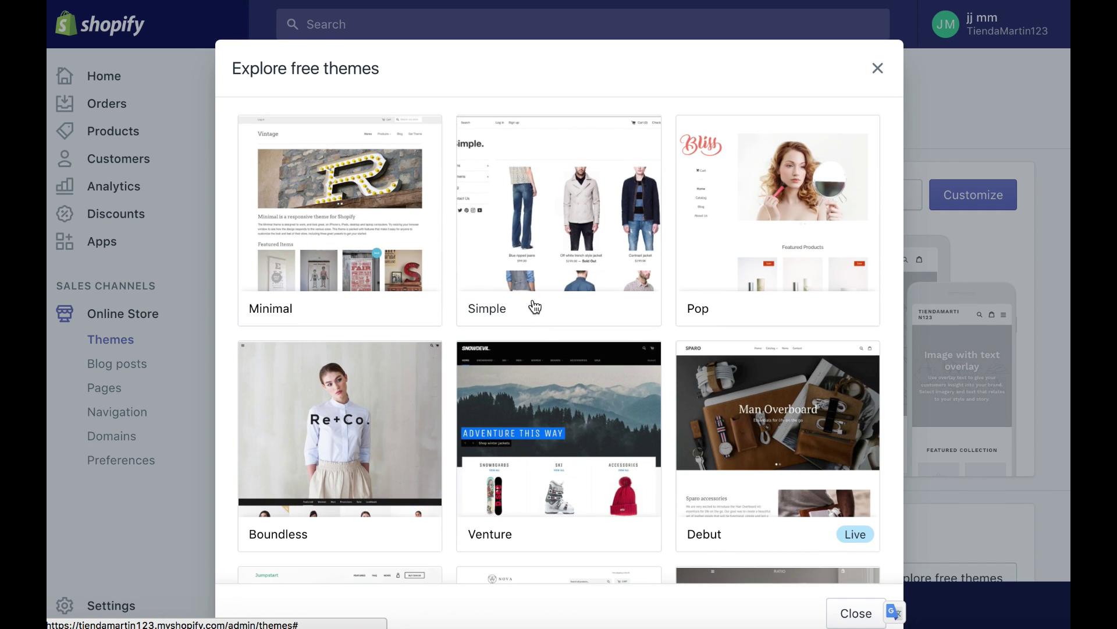
Step: Open the free Pop theme, compare its Bone and Toy styles, and install Pop with the Bone style
left_click(777, 269)
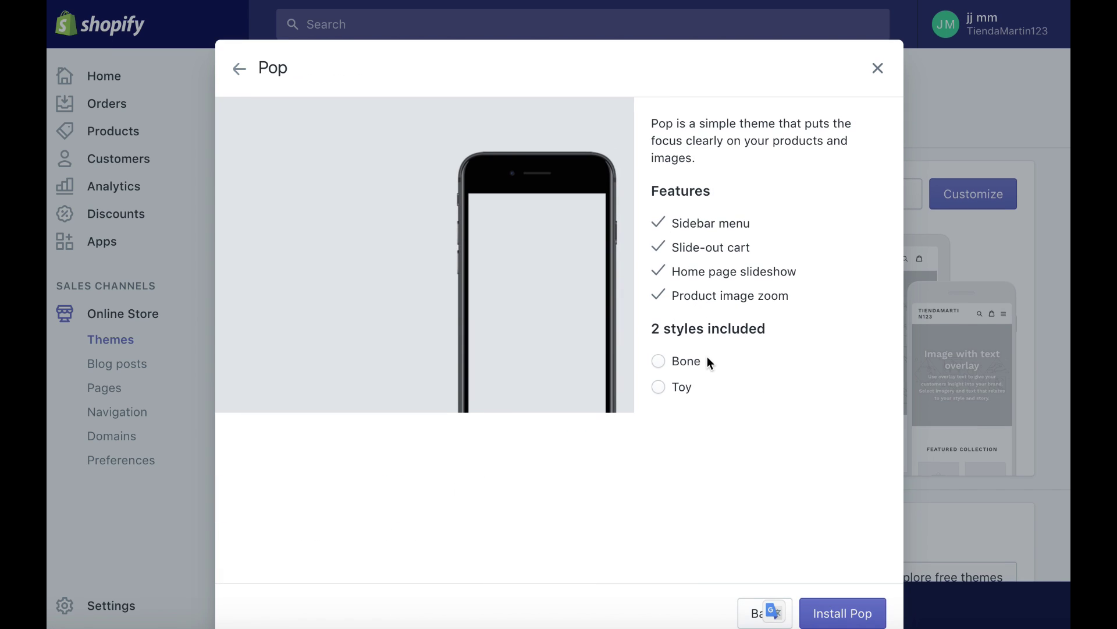
left_click(658, 365)
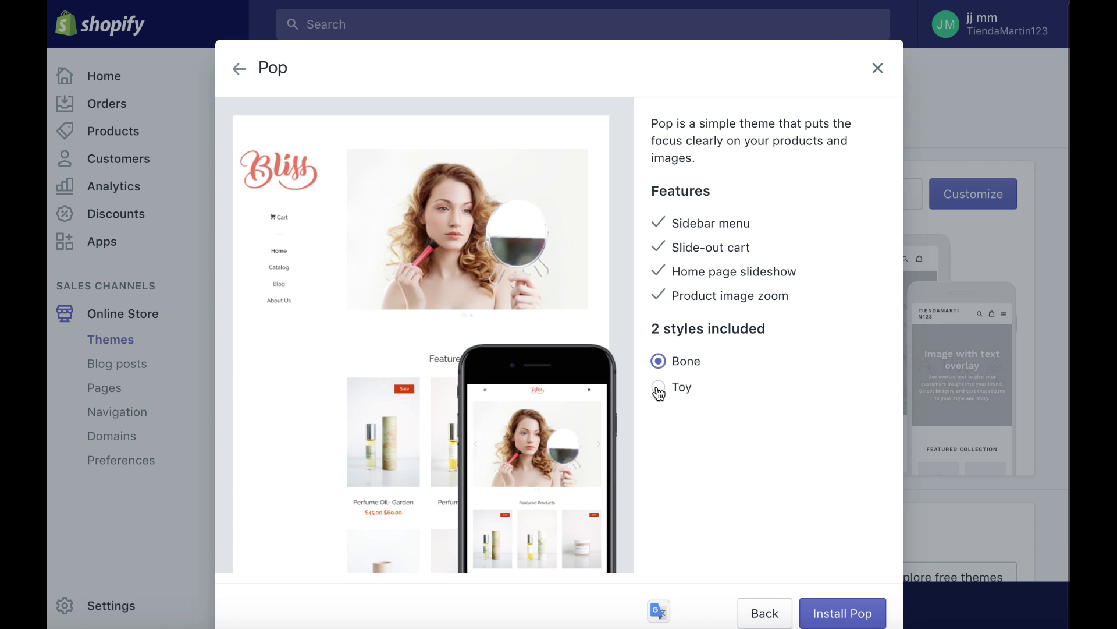
left_click(658, 388)
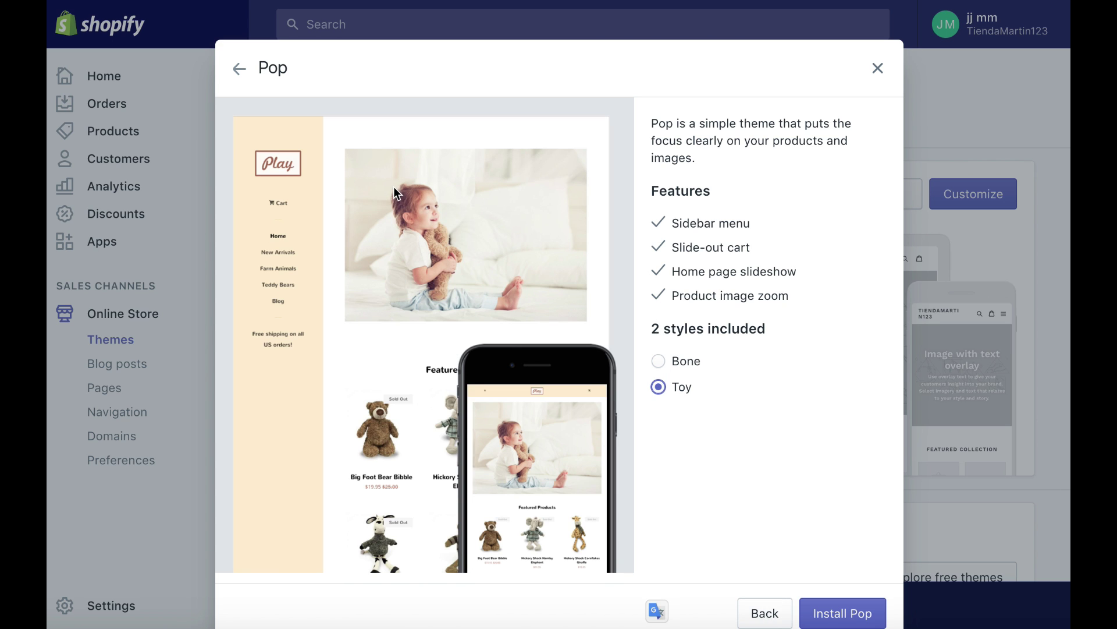
left_click(657, 362)
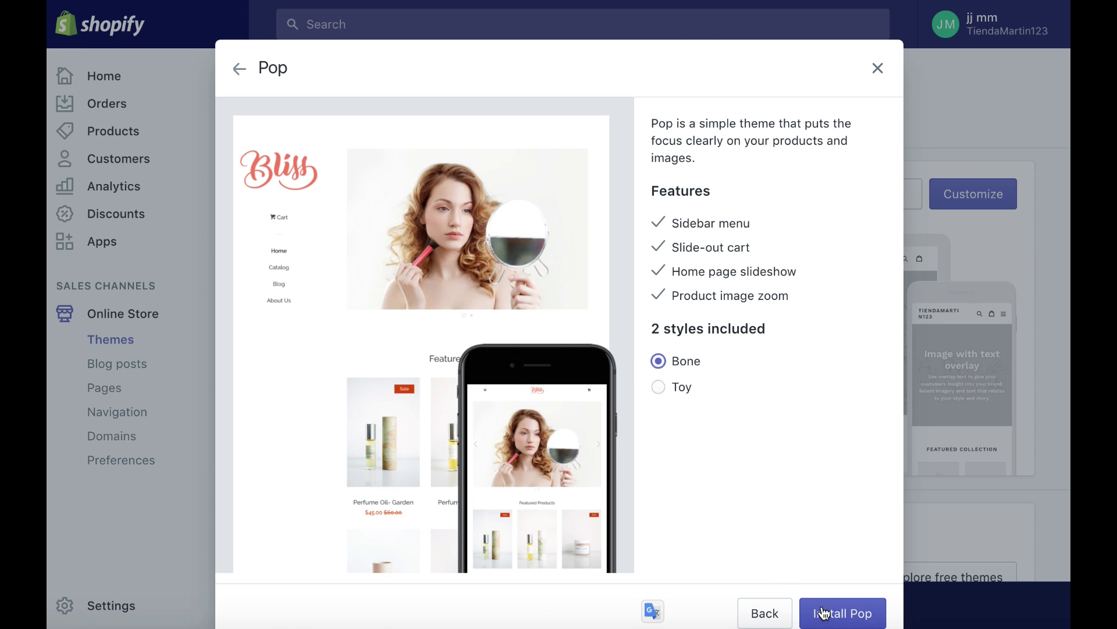
left_click(854, 617)
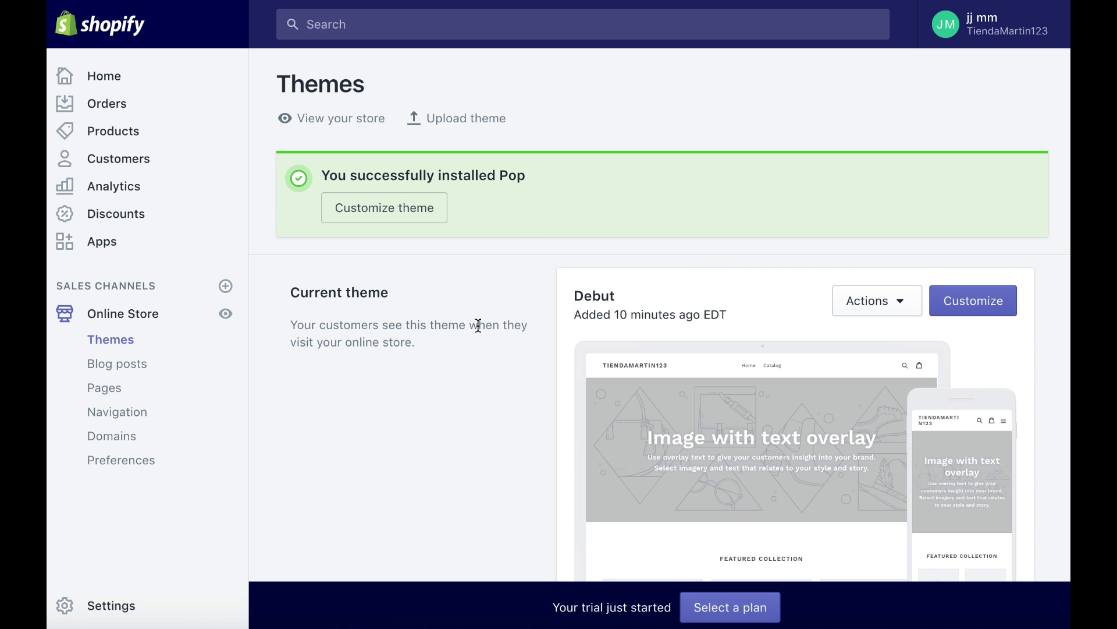
Step: Open the installed Pop theme for customization and review its home page preview down to the footer content
left_click(370, 208)
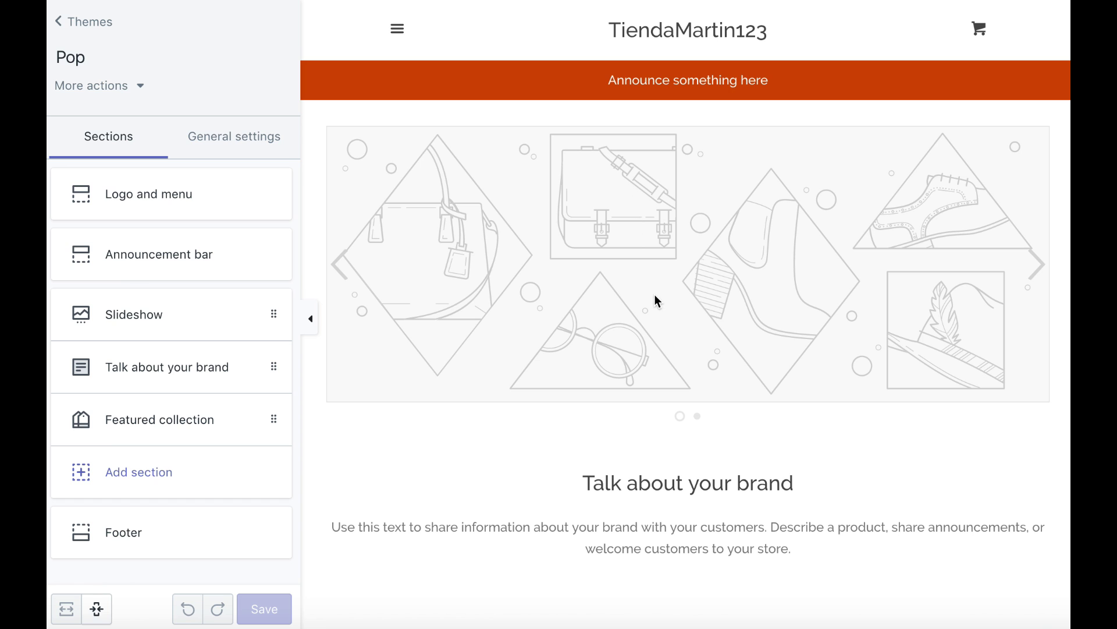
scroll(655, 323, "down", 8)
scroll(656, 325, "down", 8)
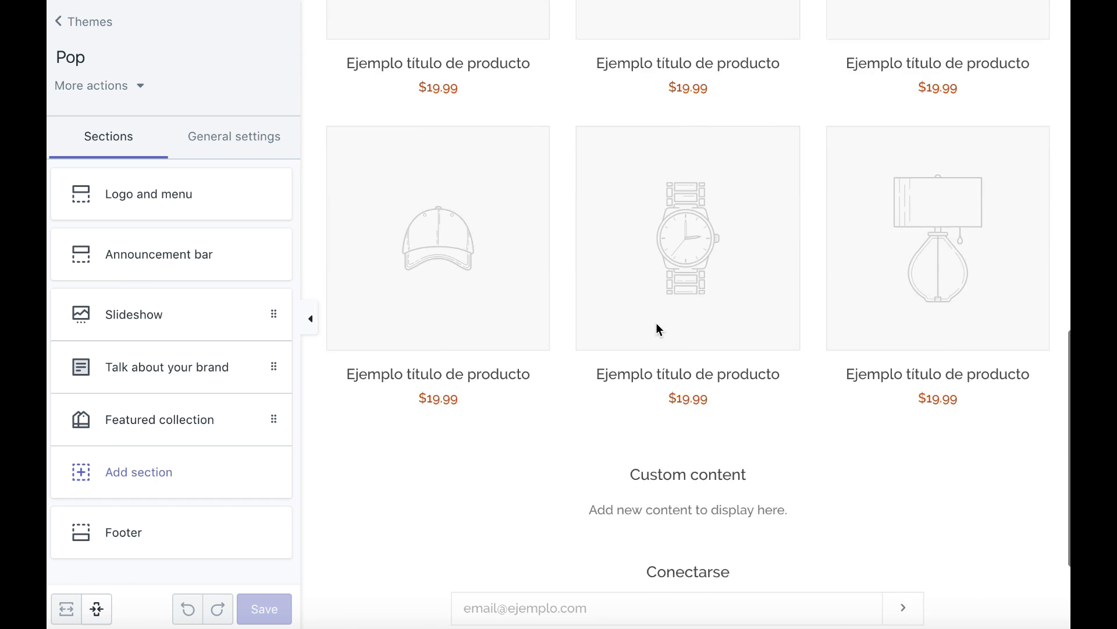
scroll(655, 322, "up", 20)
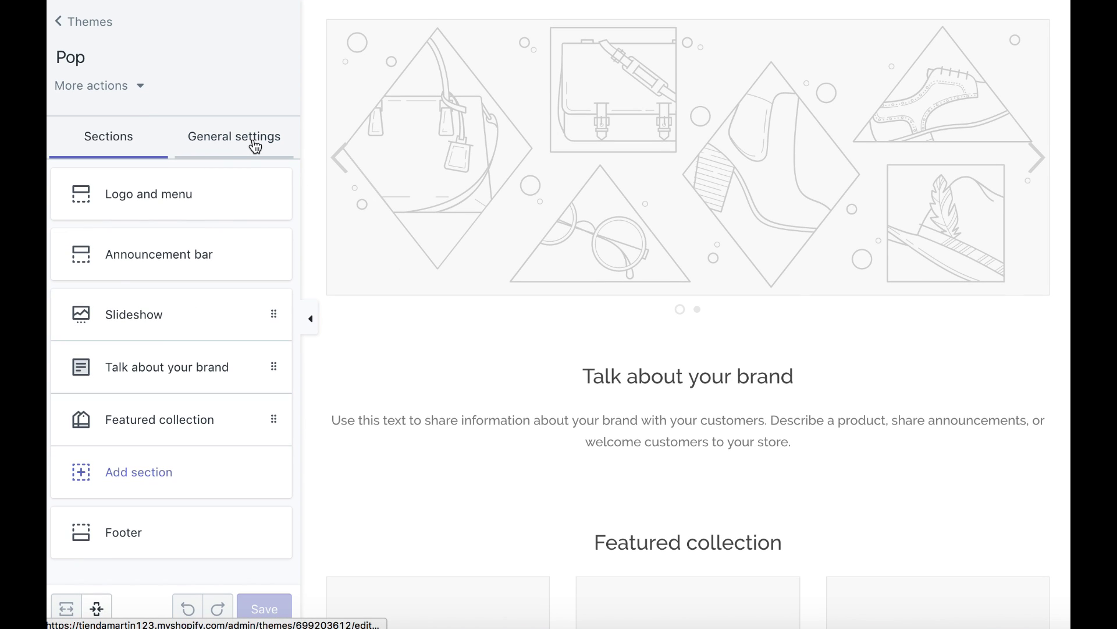
Step: Review the Pop theme's general settings, examining the Colors and Typography options
left_click(255, 146)
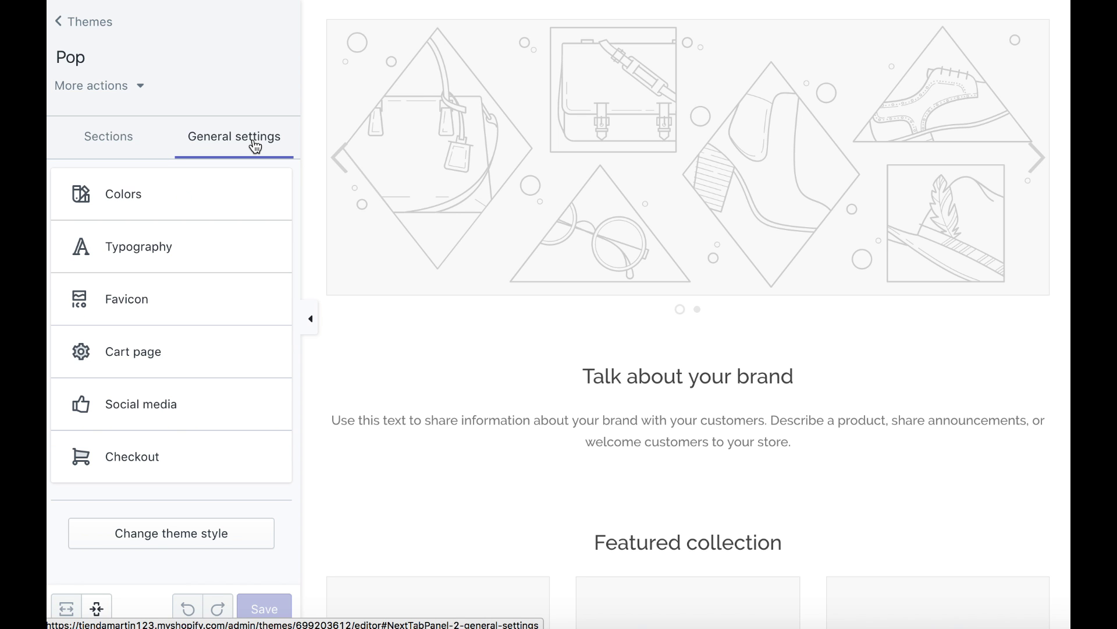
left_click(177, 197)
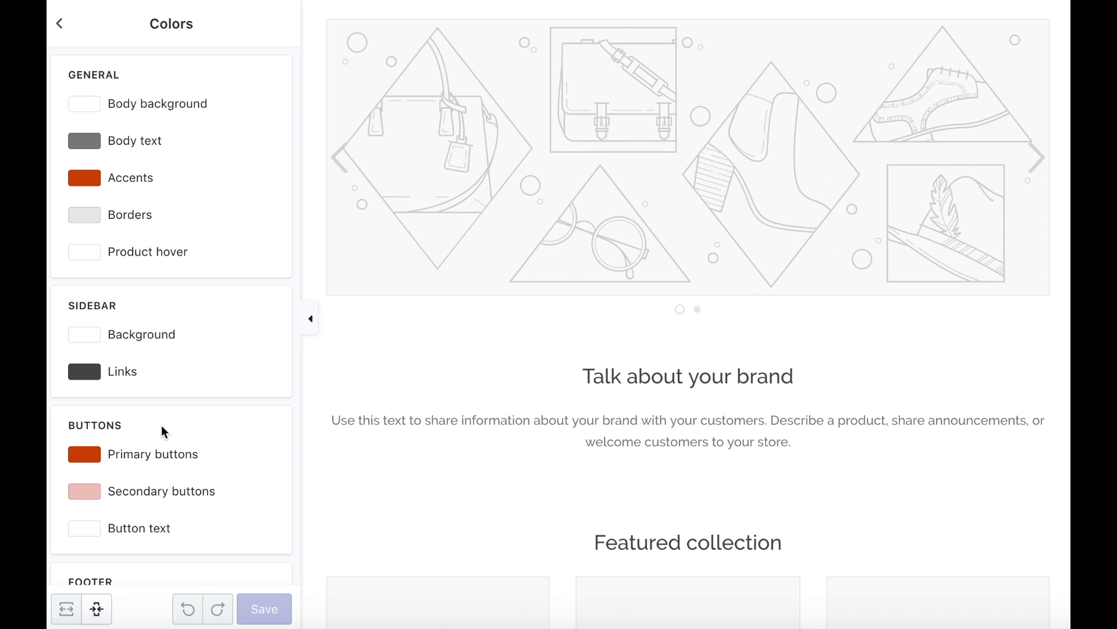
scroll(162, 428, "down", 1)
scroll(162, 428, "up", 1)
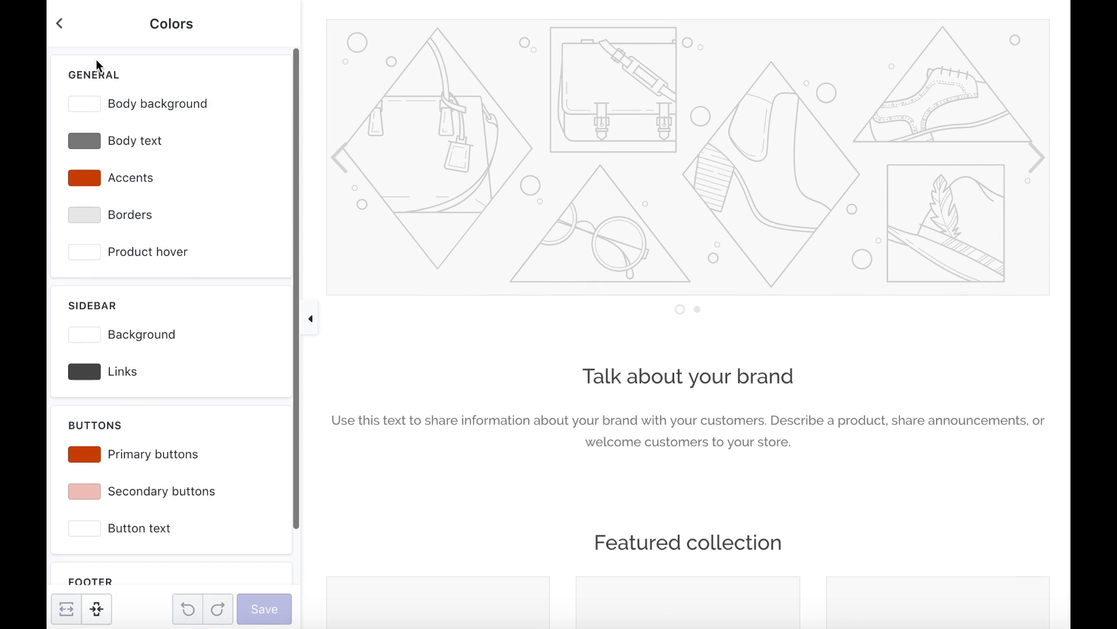
left_click(61, 25)
left_click(134, 254)
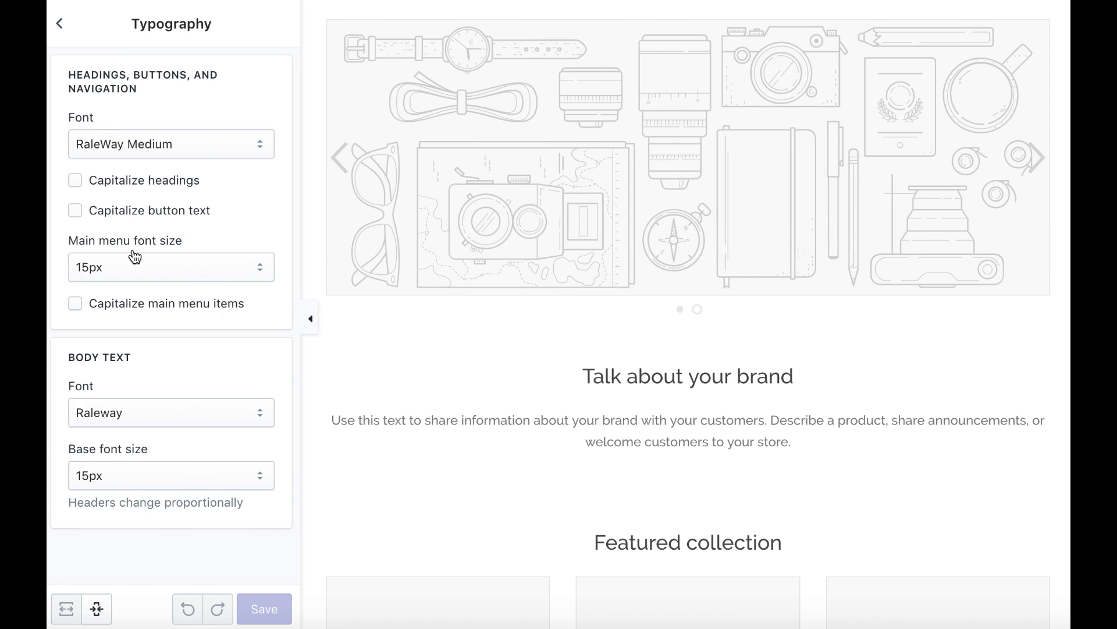
left_click(58, 26)
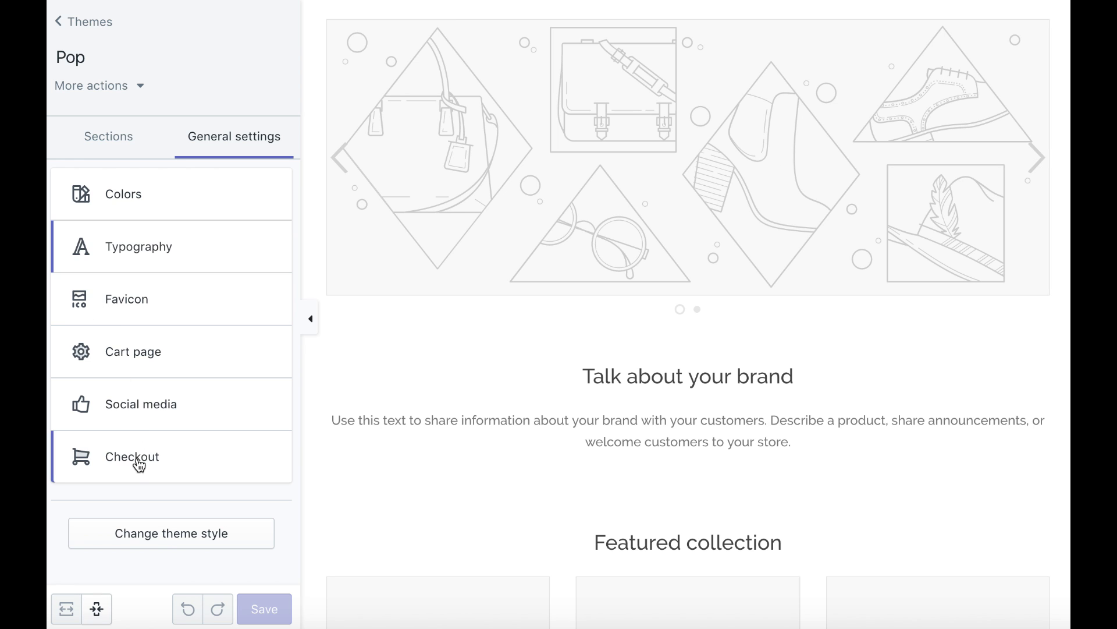
Step: Upload que es ser feliz.png as the custom logo in the Logo and menu section and check the options for updating it
left_click(120, 153)
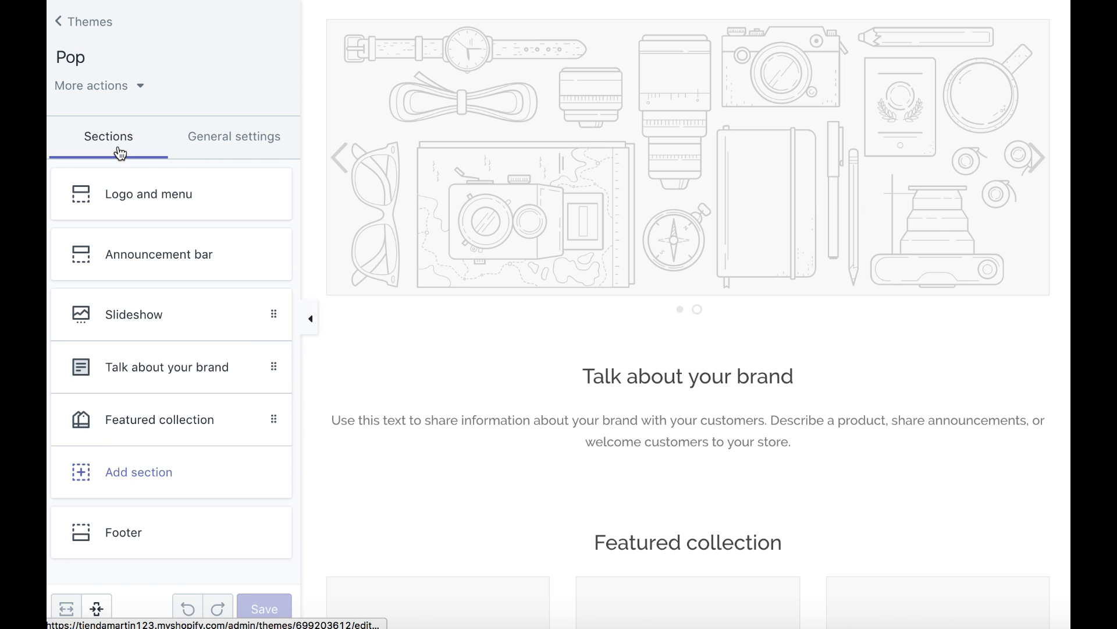
left_click(149, 198)
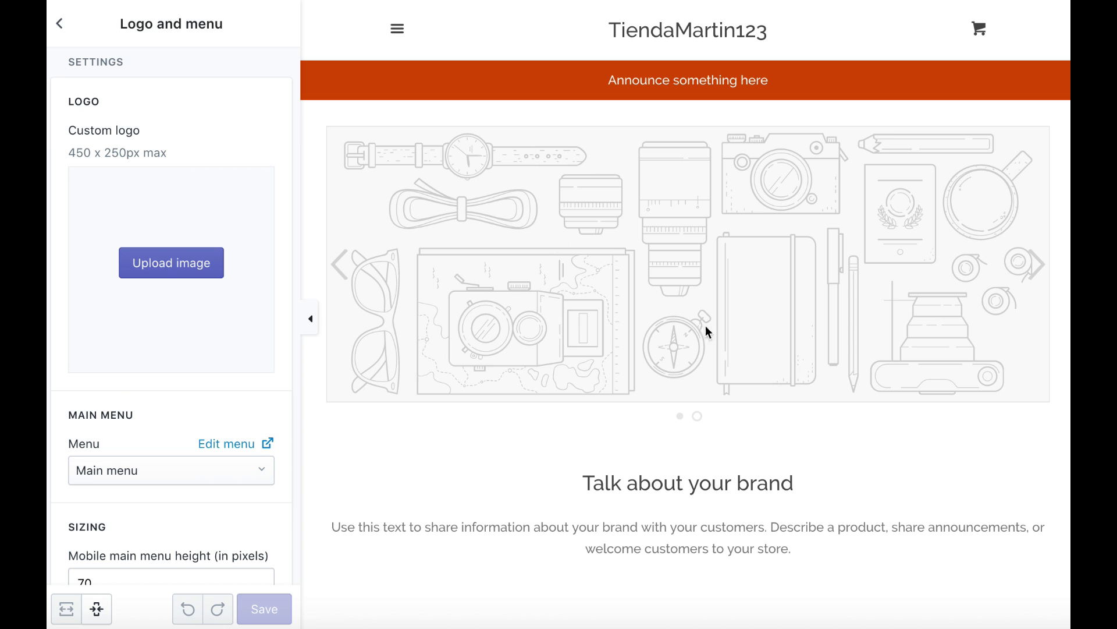
left_click(168, 273)
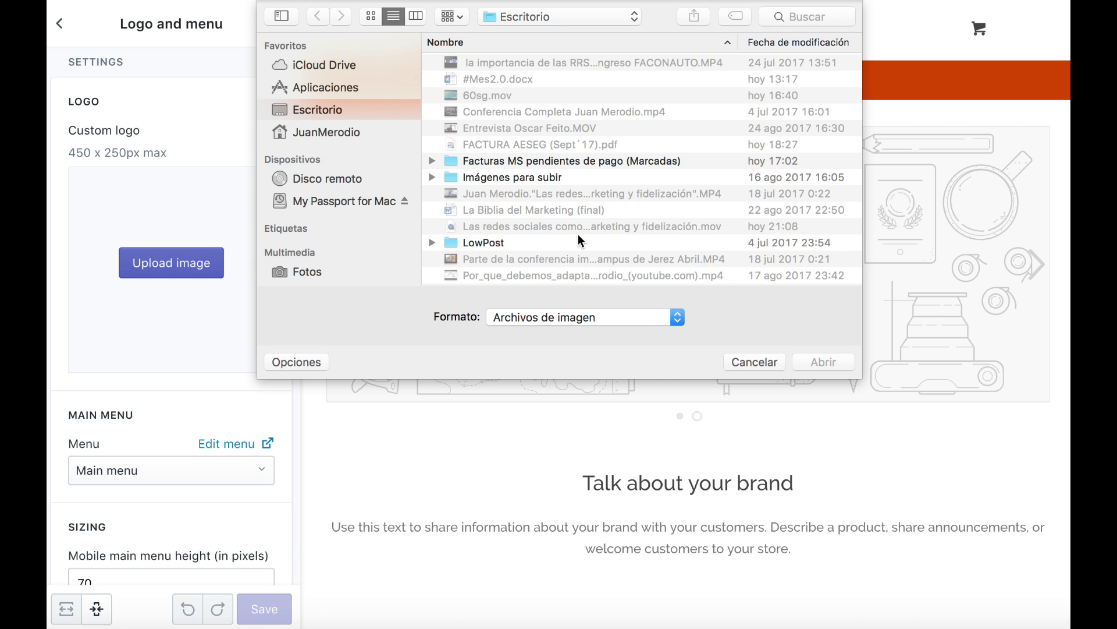
scroll(576, 242, "down", 3)
left_click(528, 230)
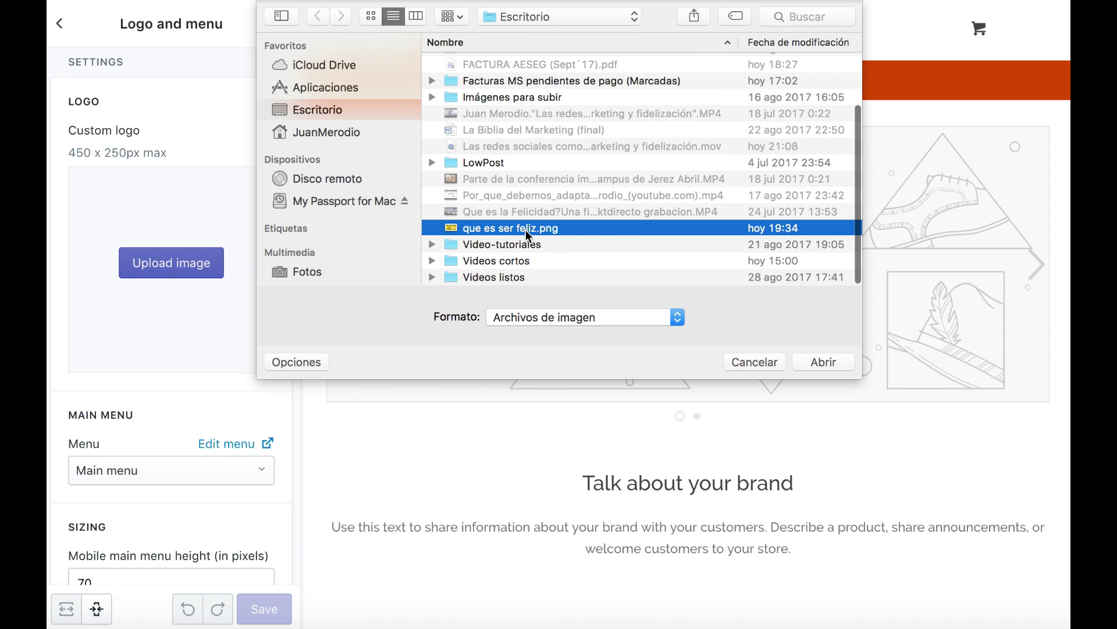
left_click(804, 362)
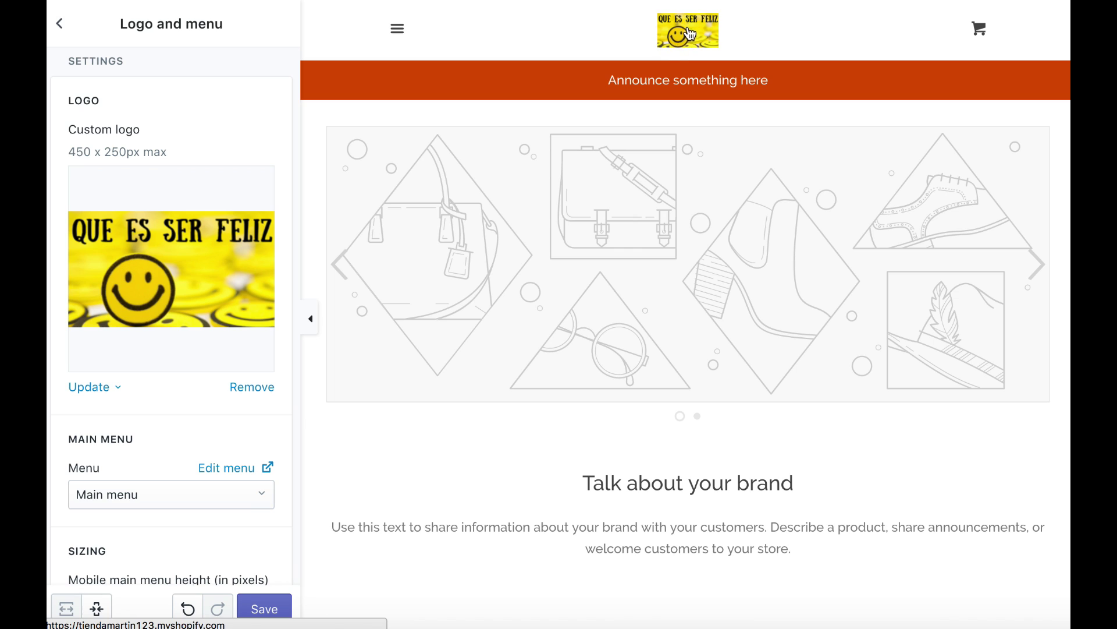
left_click(120, 393)
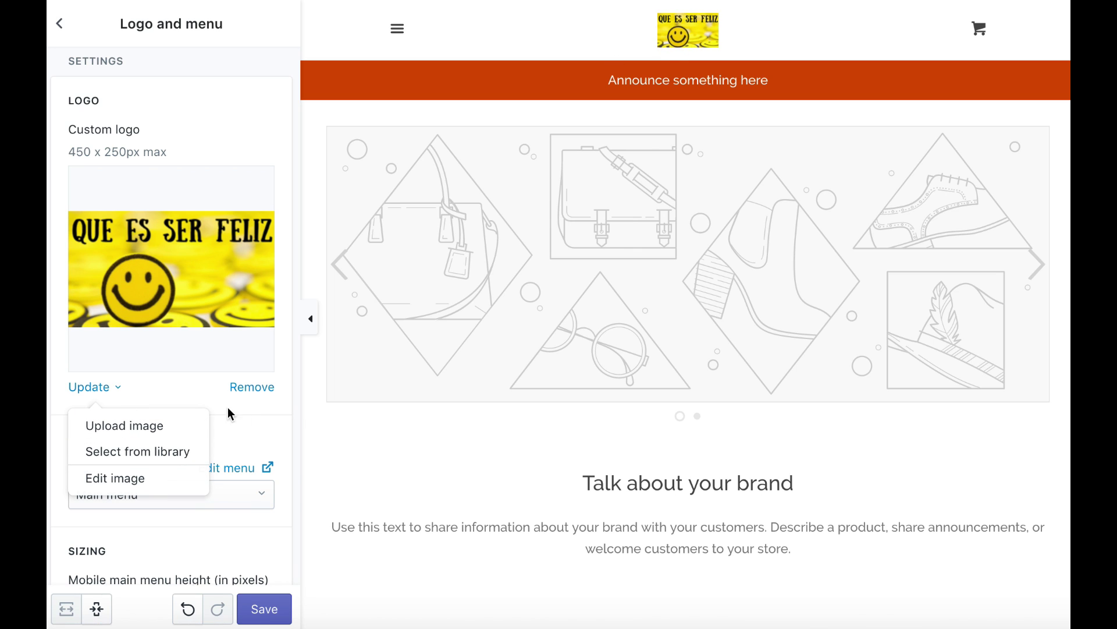
left_click(278, 409)
Step: Try a mobile main menu height of 35 pixels in the logo sizing settings
scroll(277, 409, "down", 3)
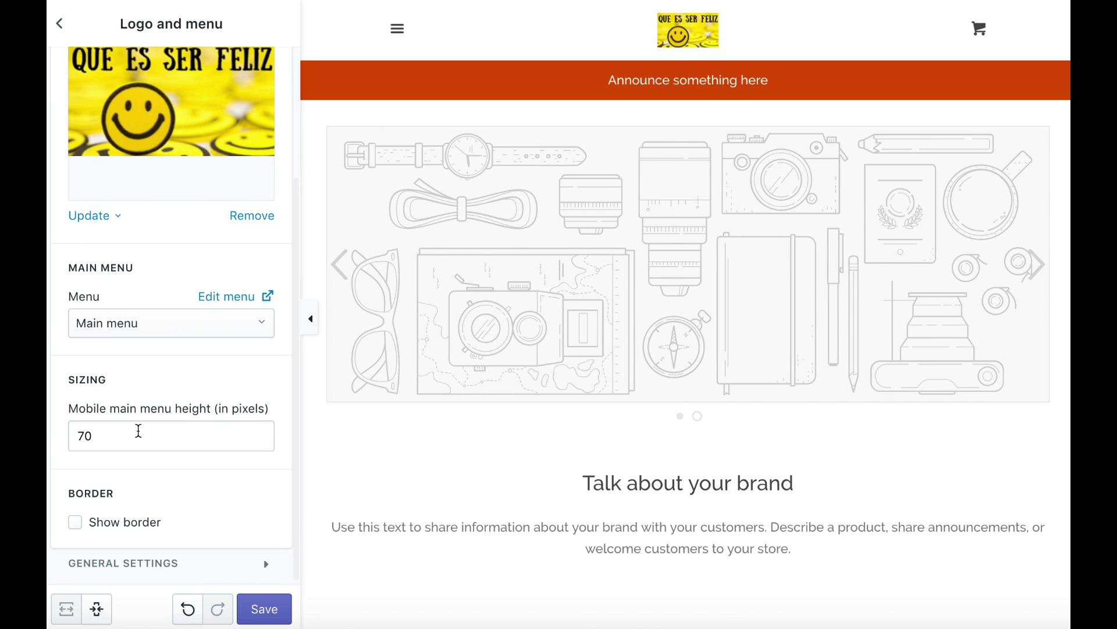
left_click_drag(132, 432, 72, 432)
type("35")
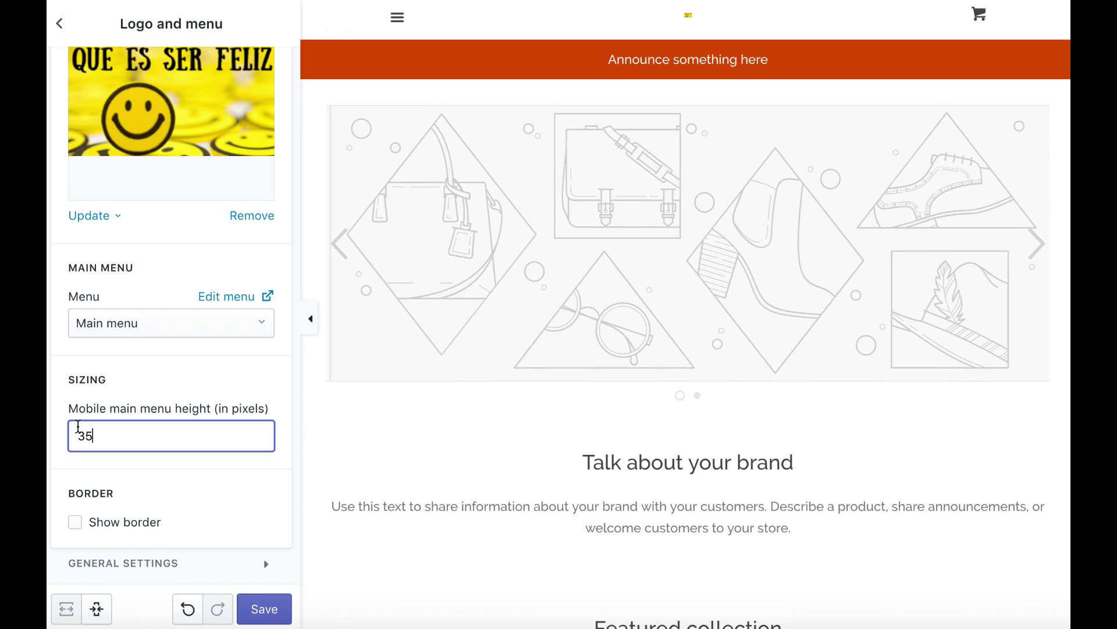
Step: Set the mobile main menu height to 120 pixels, save the logo changes, and return to the section list
left_click_drag(110, 434, 48, 435)
type("120")
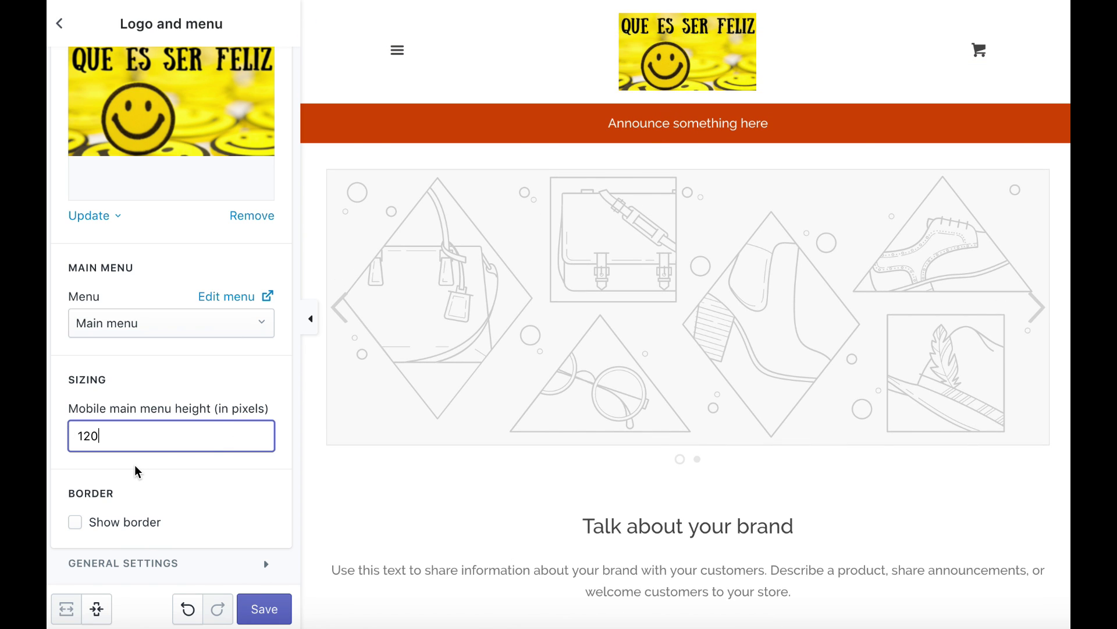
scroll(138, 471, "up", 1)
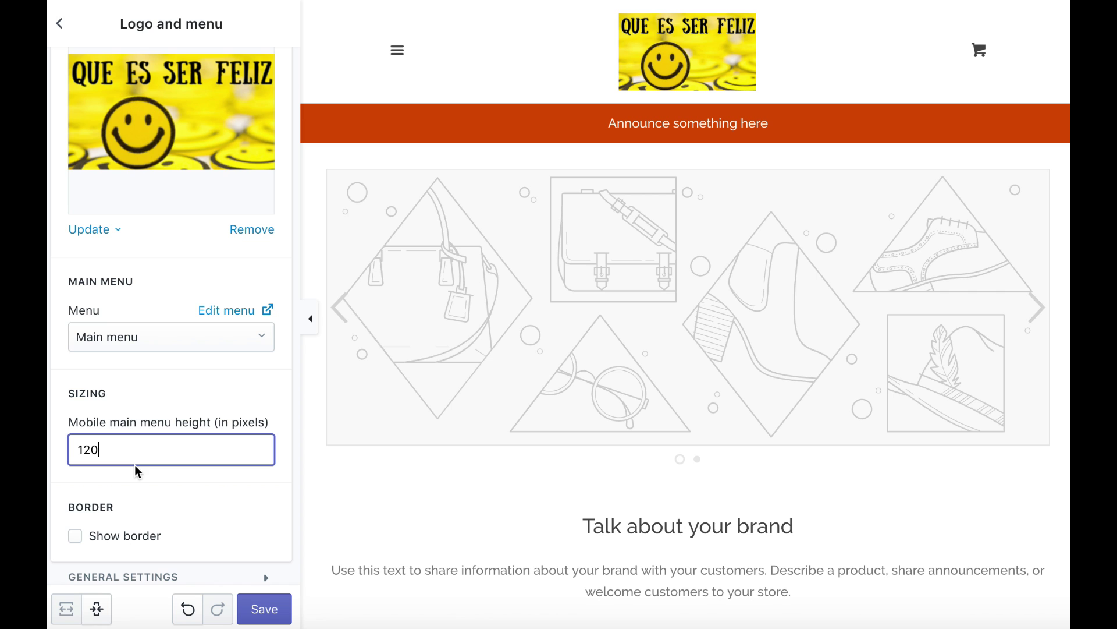
scroll(155, 452, "down", 1)
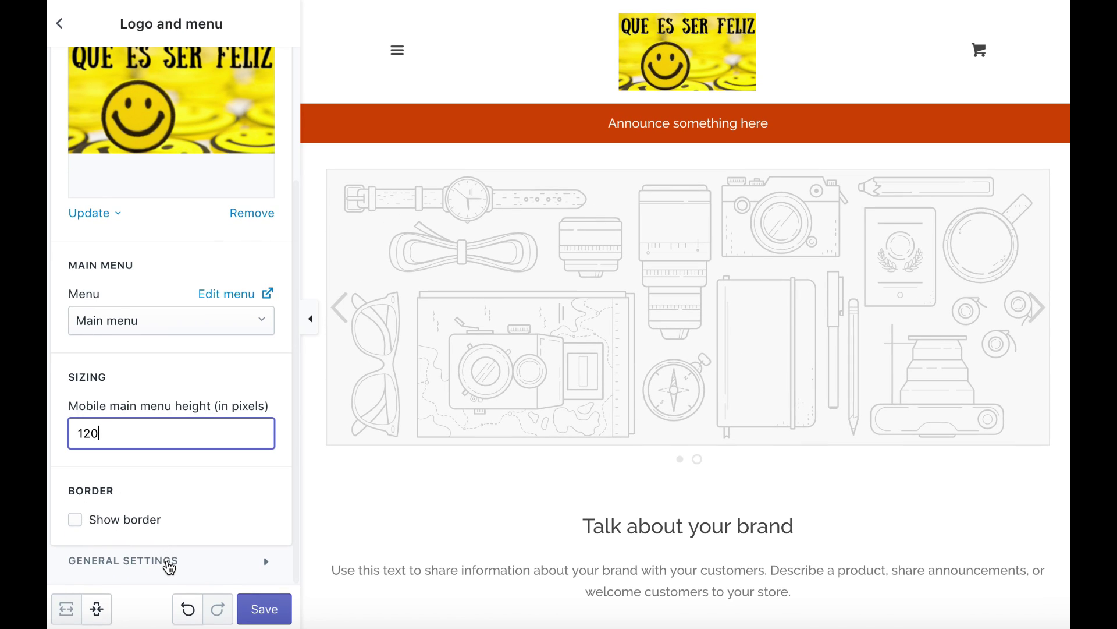
left_click(266, 611)
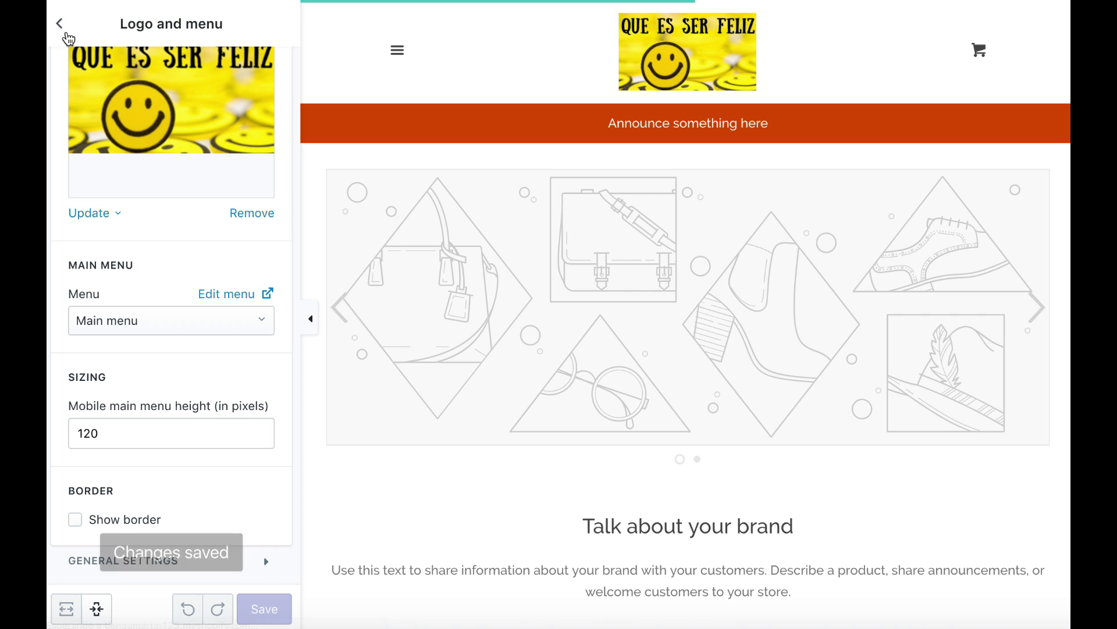
left_click(61, 23)
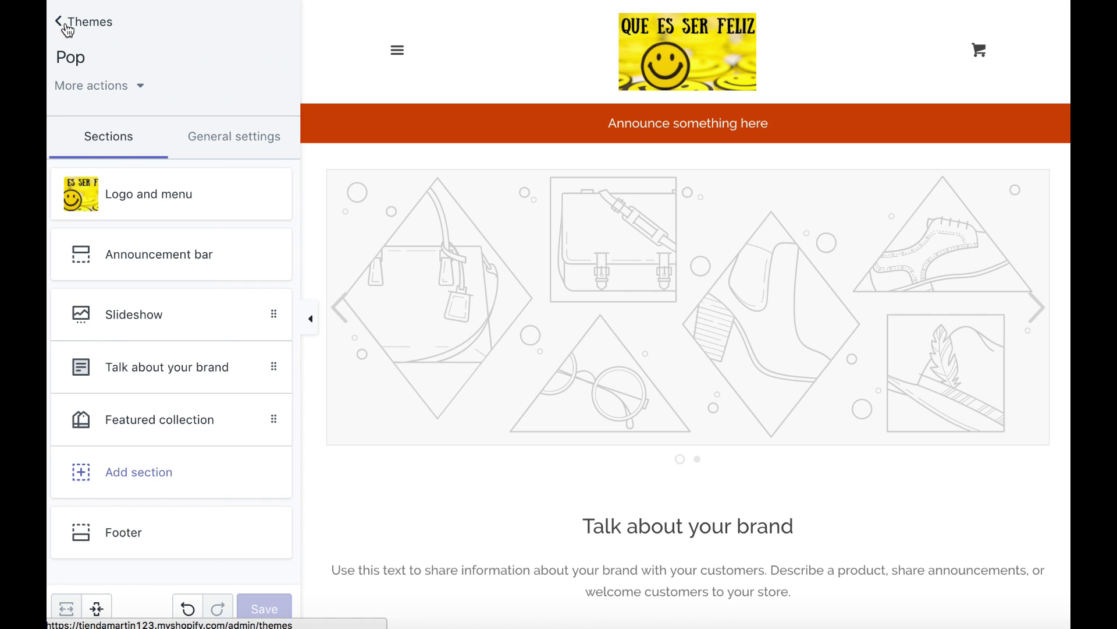
Step: Change the announcement bar's text to "Aqui te mostramos las ofertas"
left_click(160, 260)
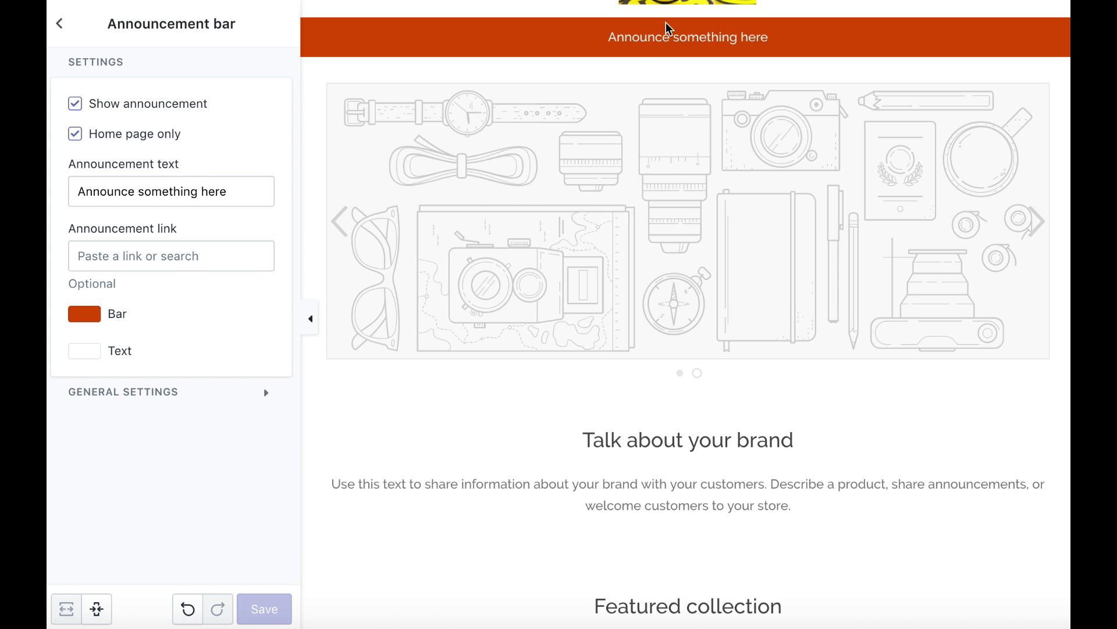
left_click_drag(249, 191, 65, 189)
type("Aqui tem m")
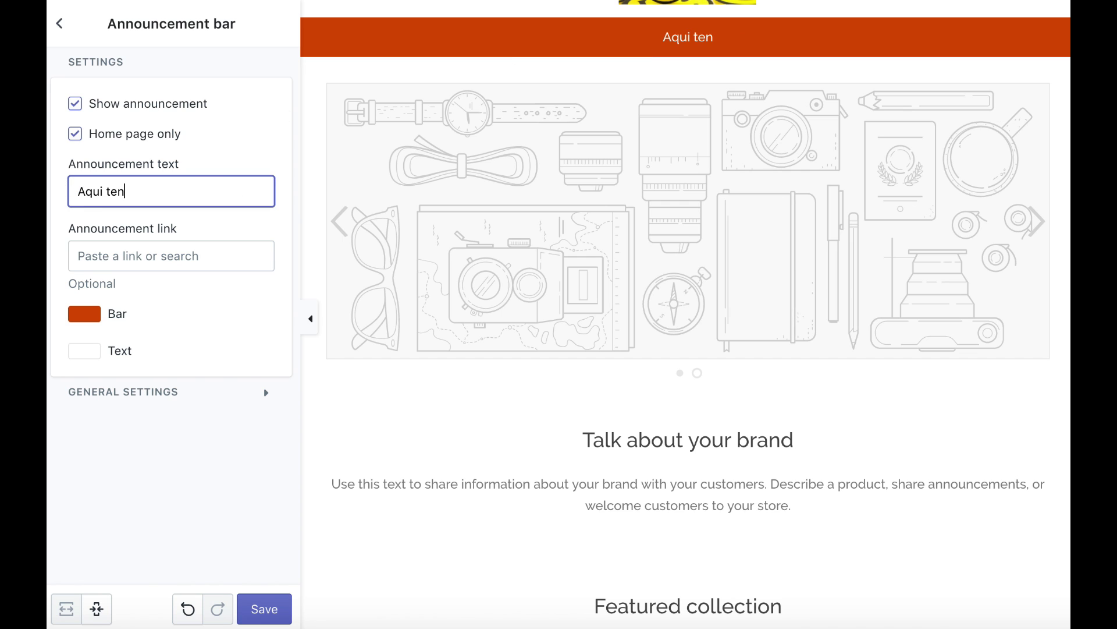
key("BackSpace")
key("BackSpace")
key("BackSpace")
type("mostra")
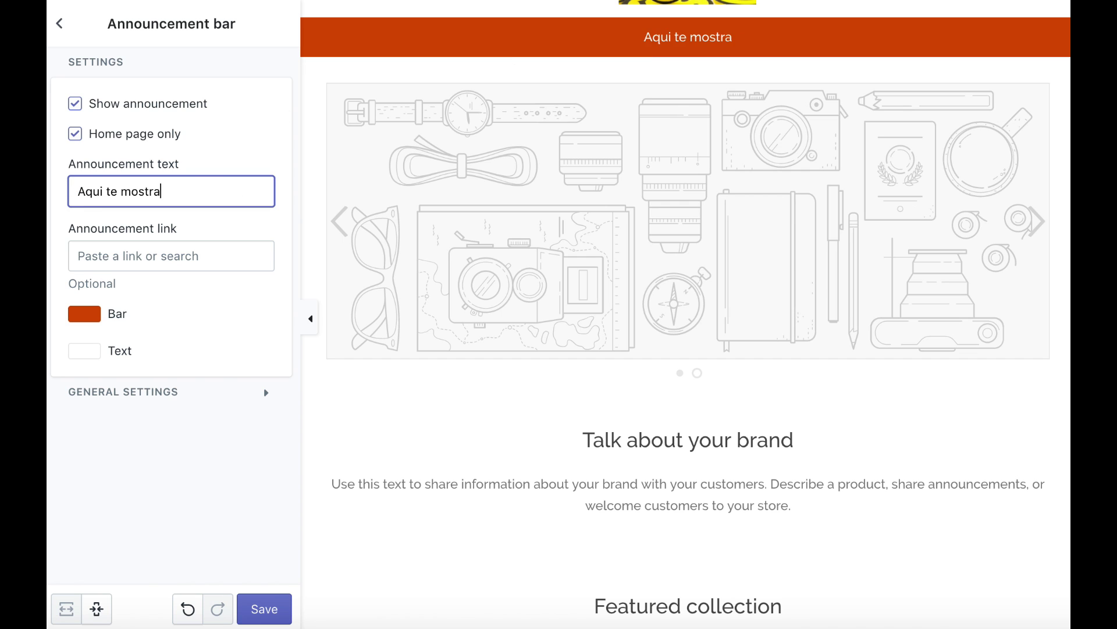
type("mos las ofertas")
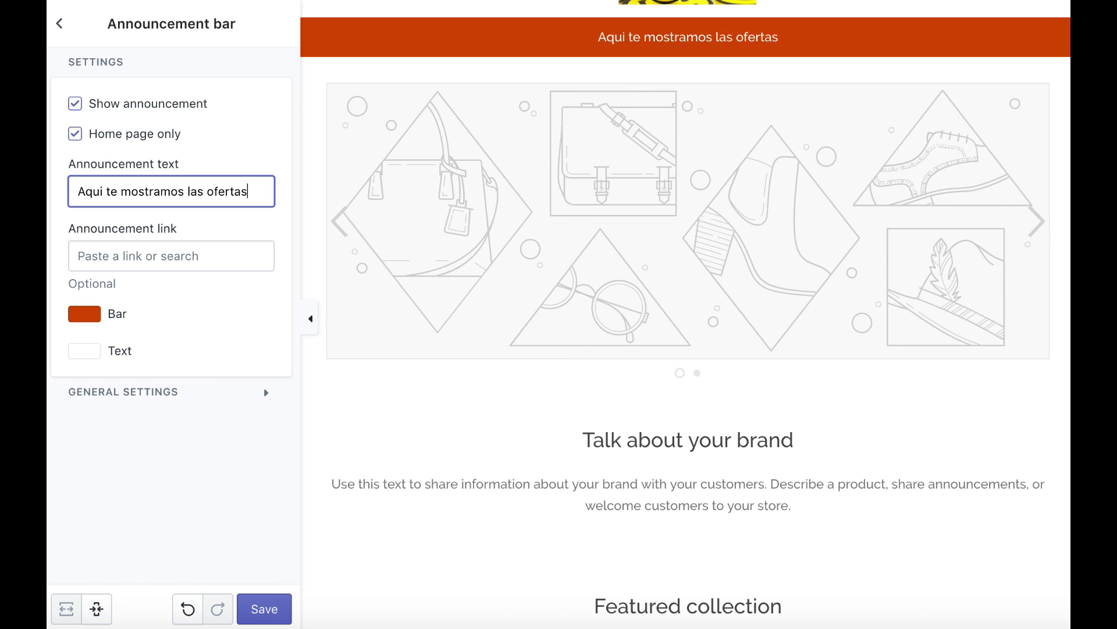
Step: Turn the announcement display off and on again, and explore the product choices for the announcement link without picking one
left_click(75, 104)
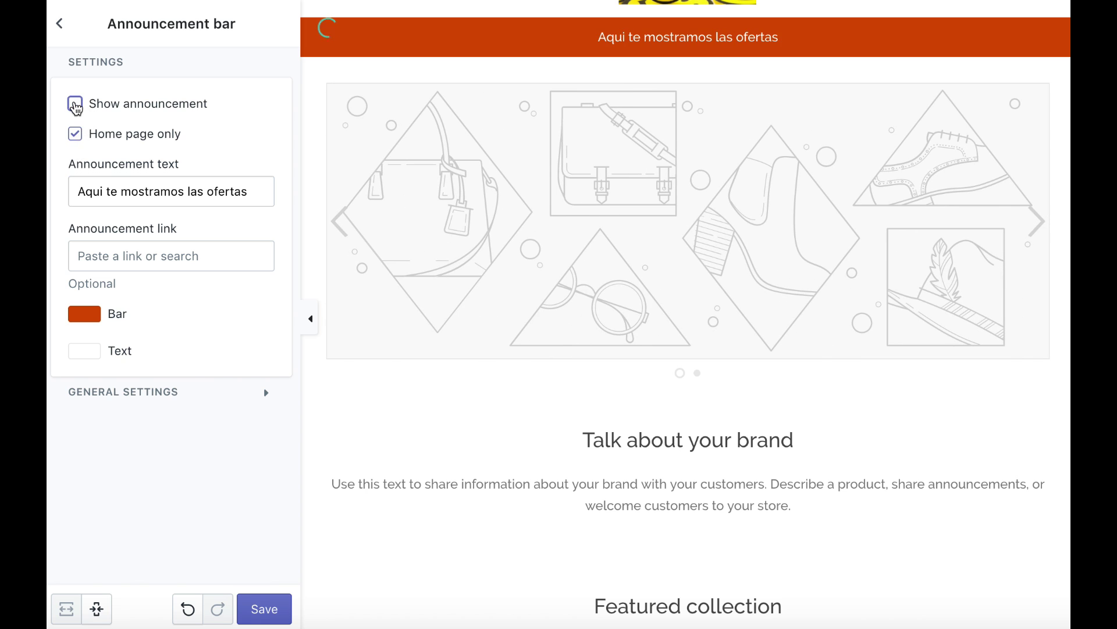
left_click(75, 104)
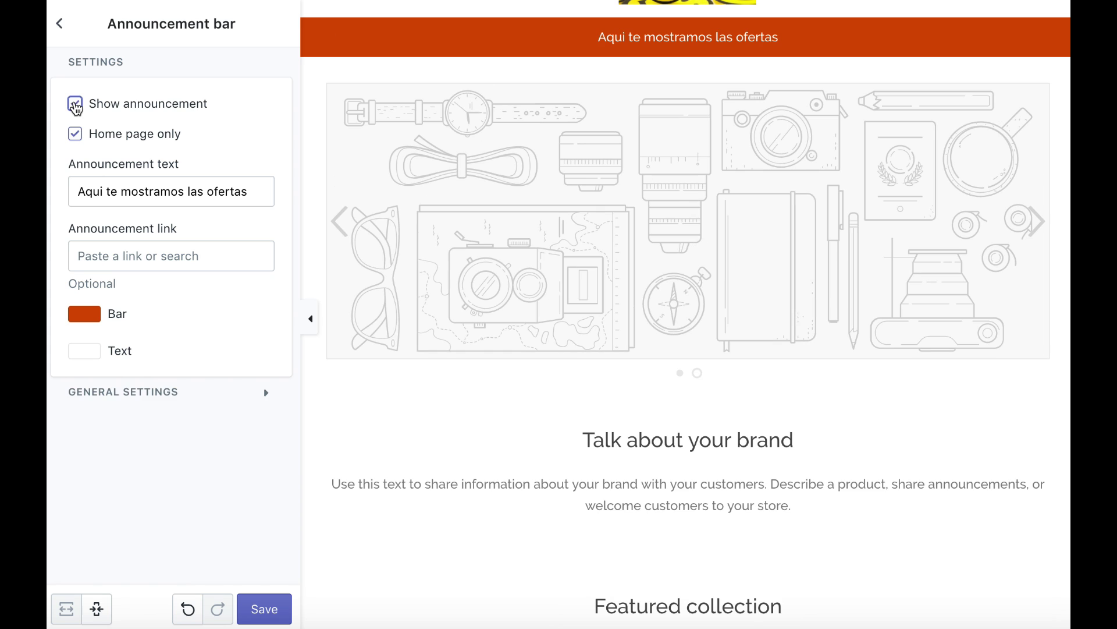
left_click(129, 256)
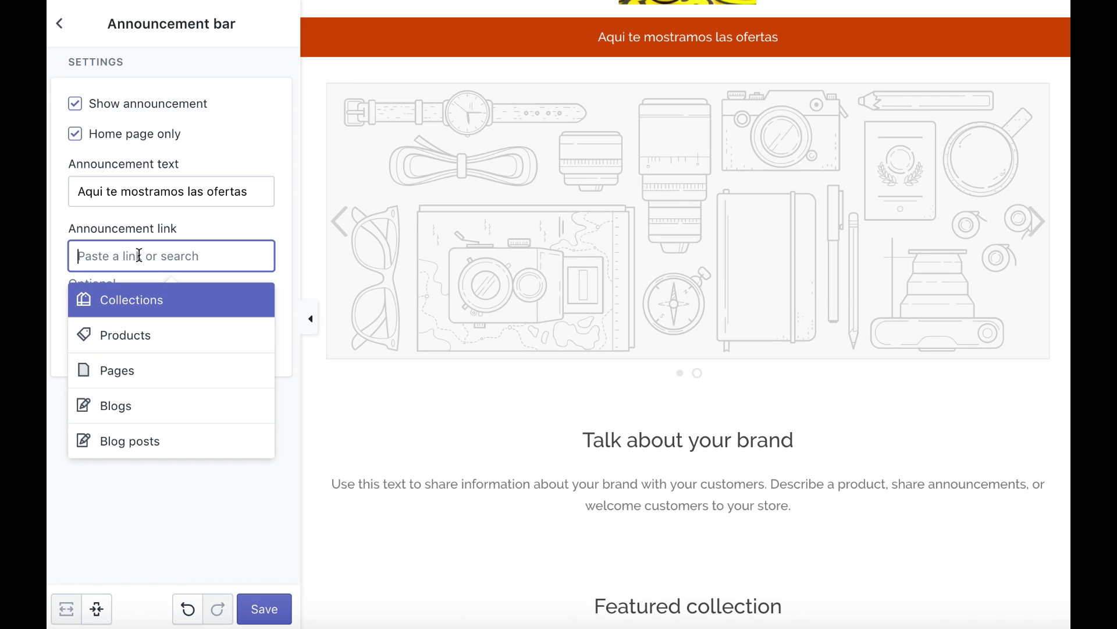
left_click(140, 342)
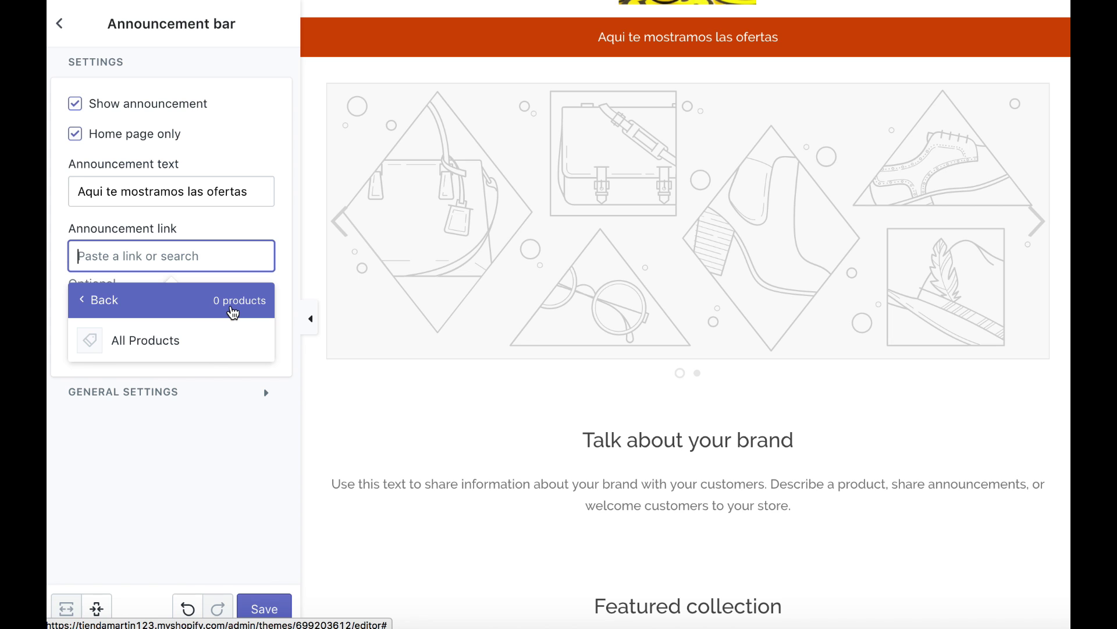
left_click(198, 452)
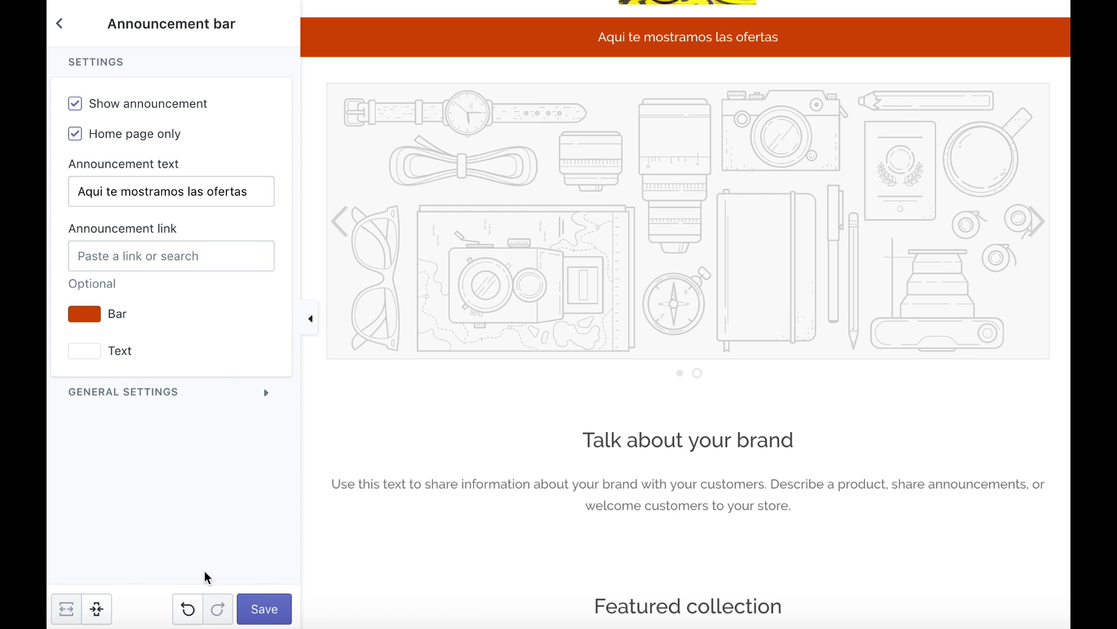
Step: Save the announcement bar changes and return to the section list
left_click(262, 610)
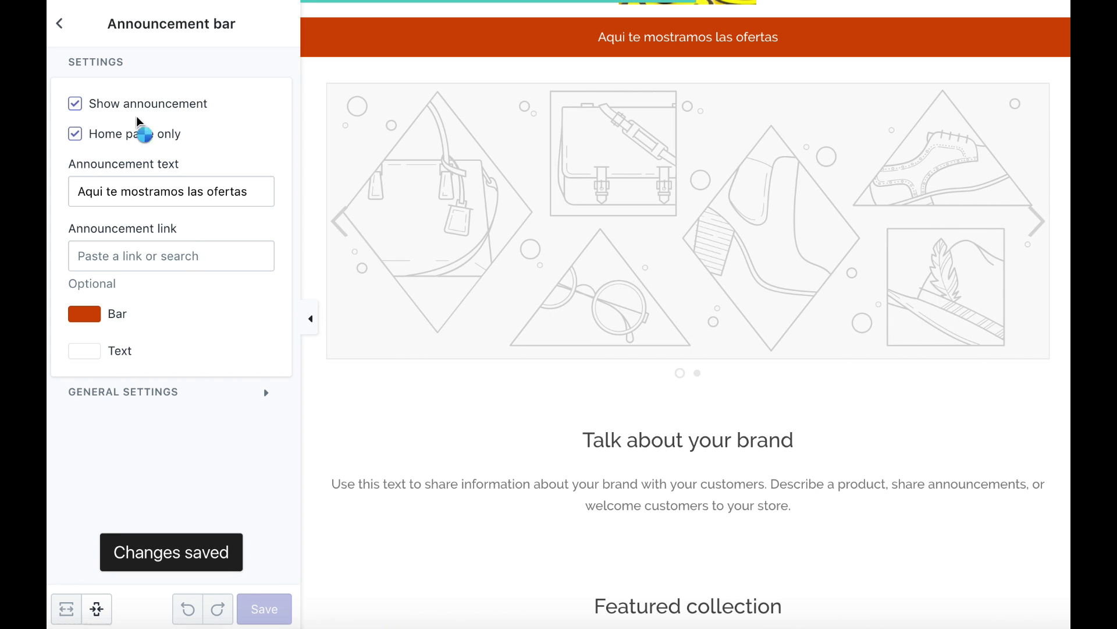
left_click(61, 24)
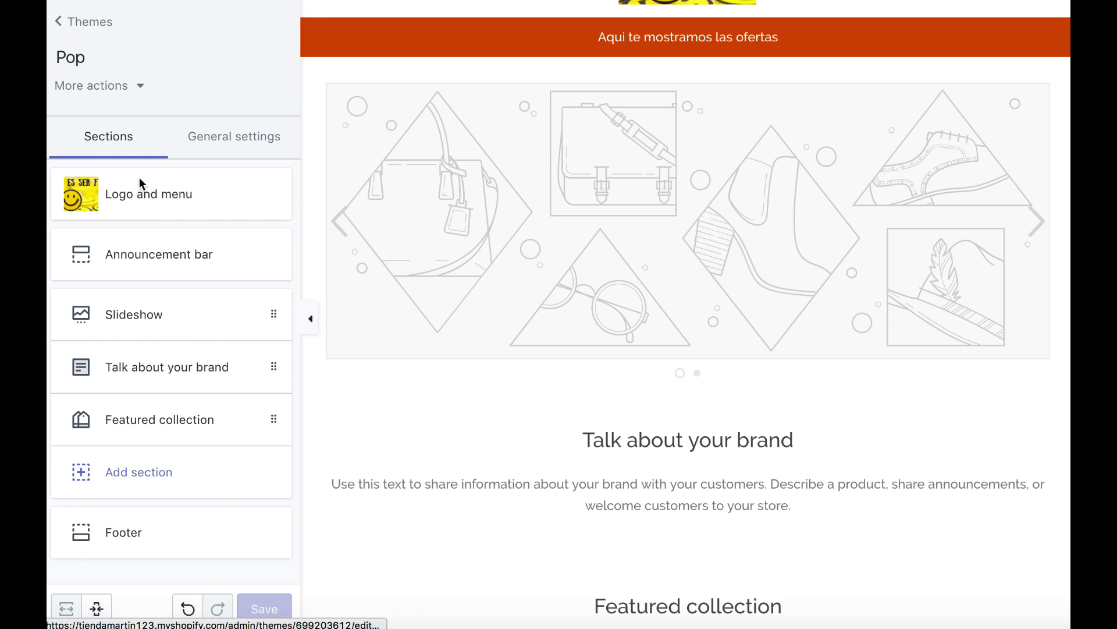
Step: Set the first slide of the Slideshow section to the "Que es ser feliz" image from the image library
left_click(170, 317)
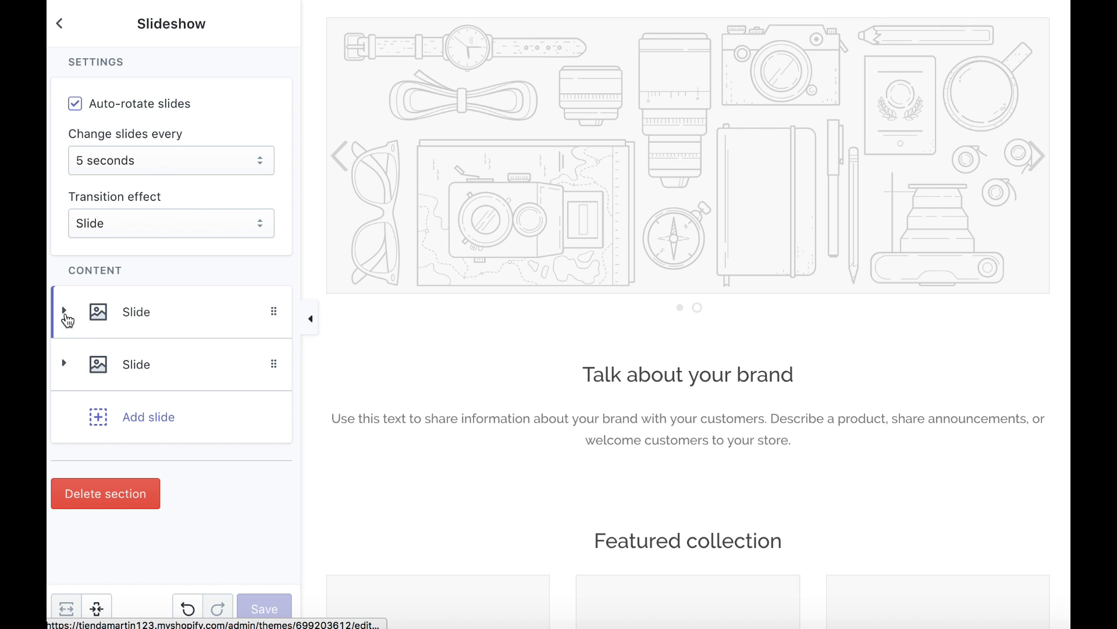
left_click(67, 315)
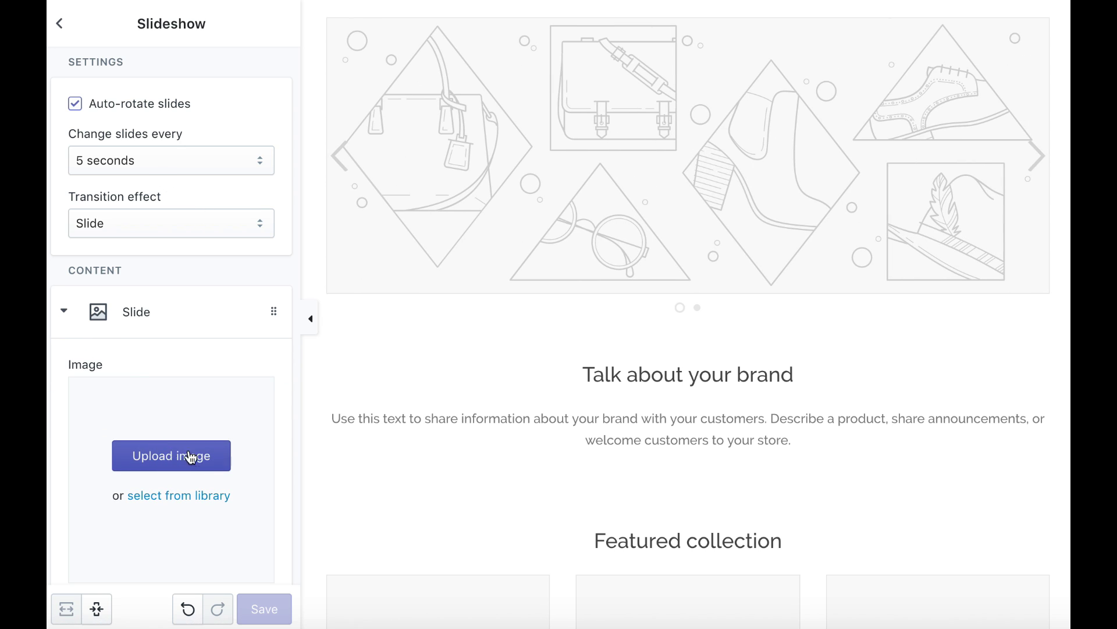
left_click(186, 495)
left_click(373, 352)
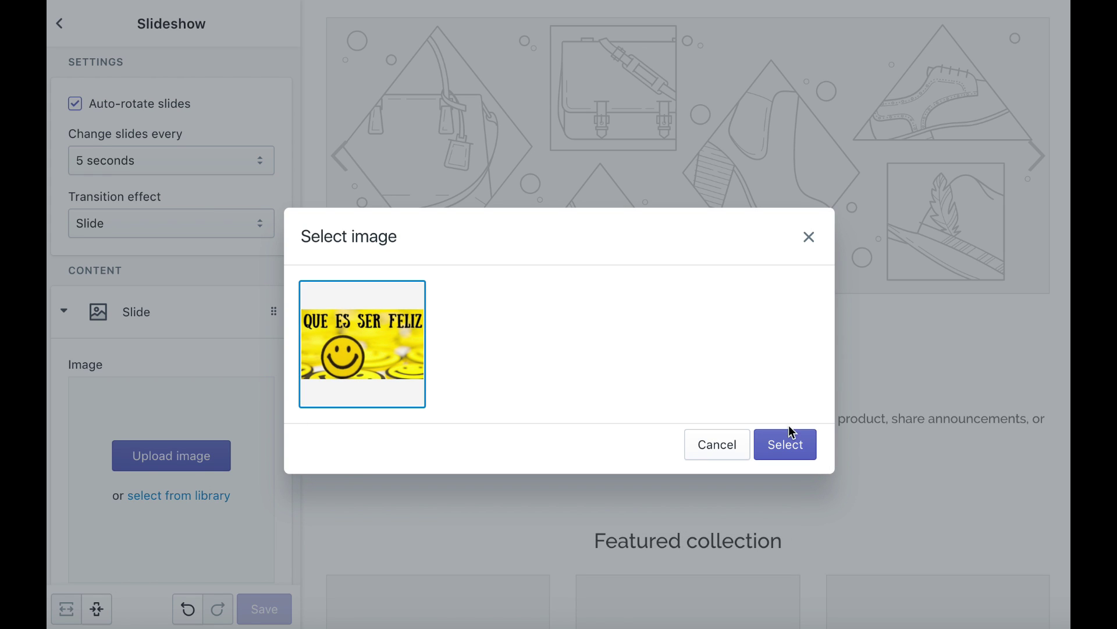
left_click(799, 444)
scroll(708, 293, "up", 3)
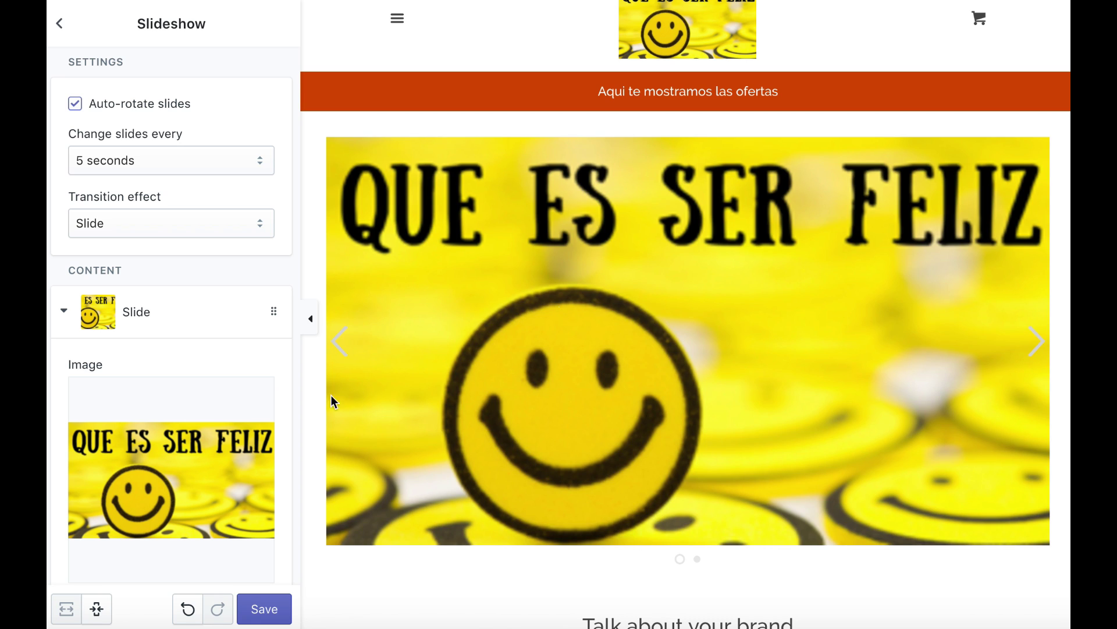
Step: Set the slideshow's transition effect to Fade with slides changing every 10 seconds, and save the section
left_click(165, 224)
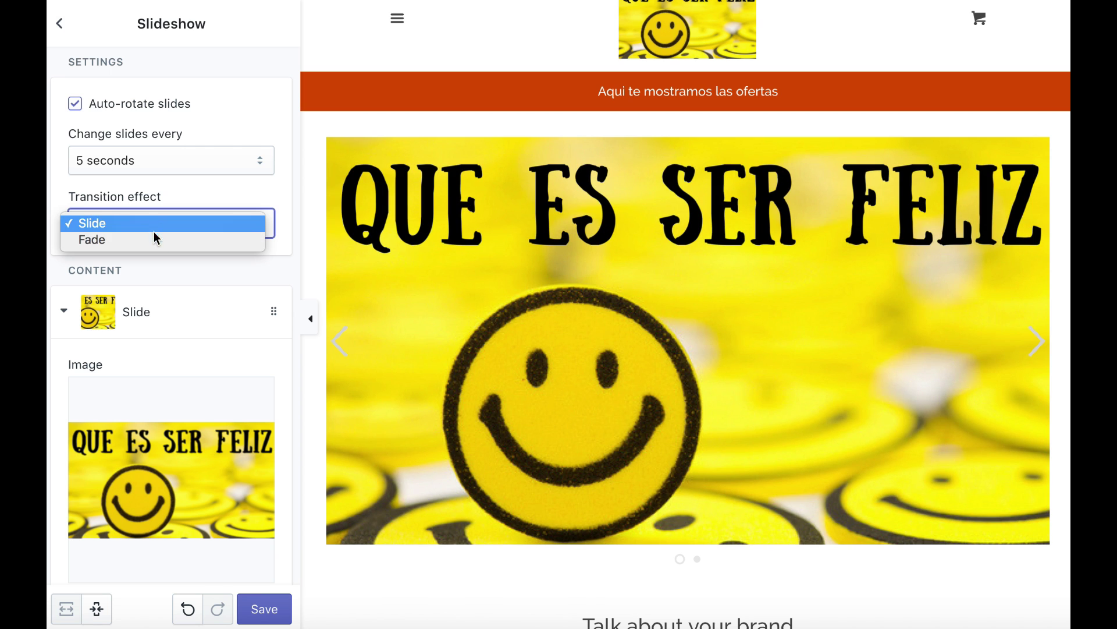
left_click(152, 239)
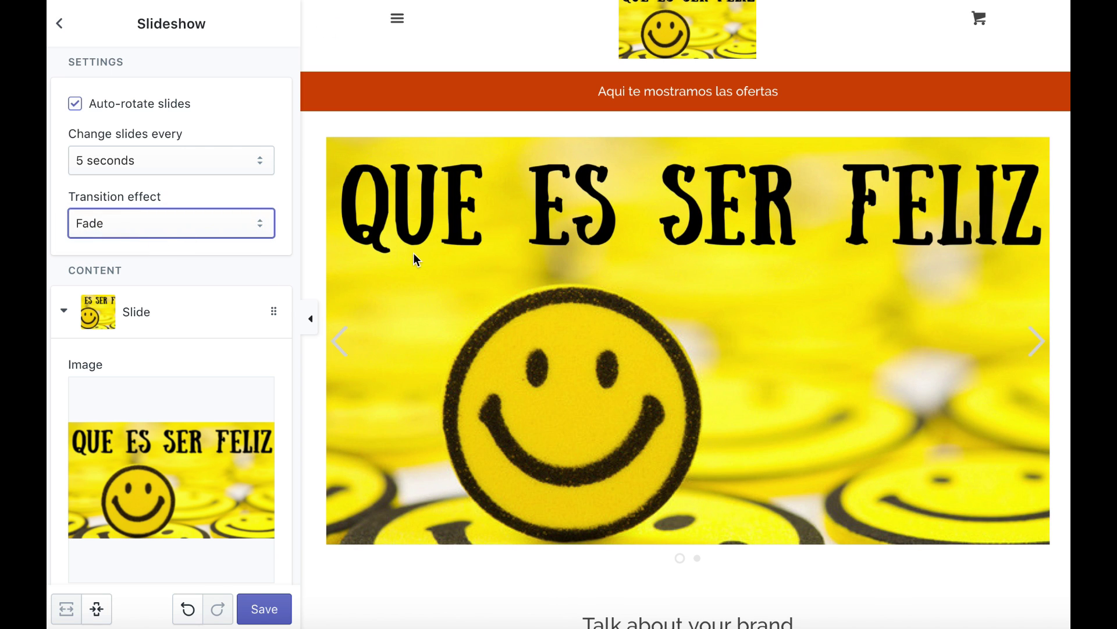
left_click(242, 160)
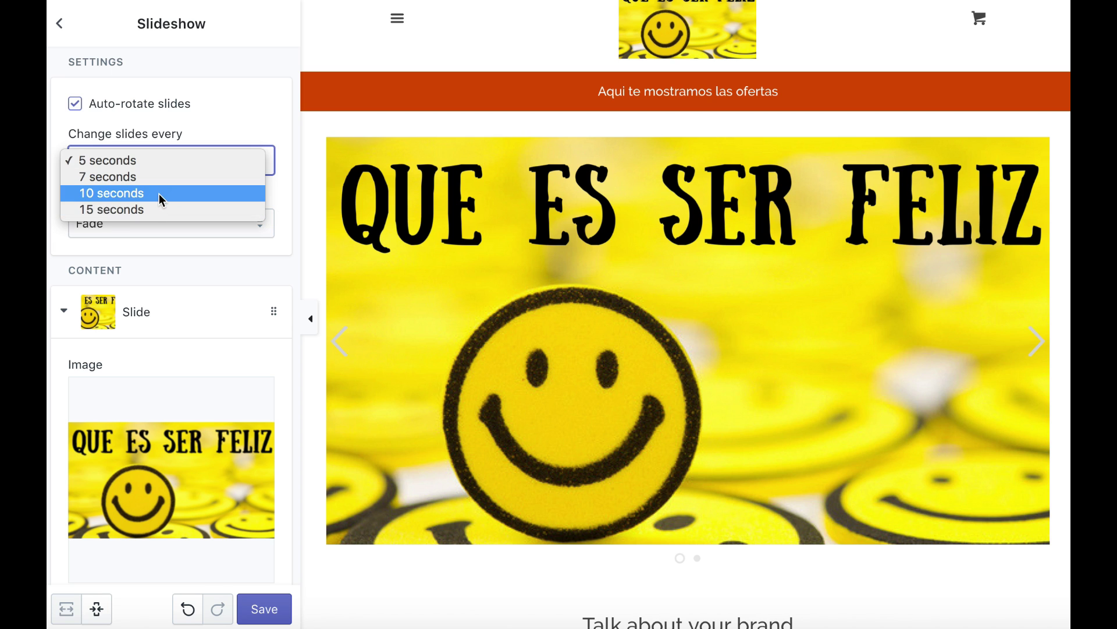
left_click(184, 257)
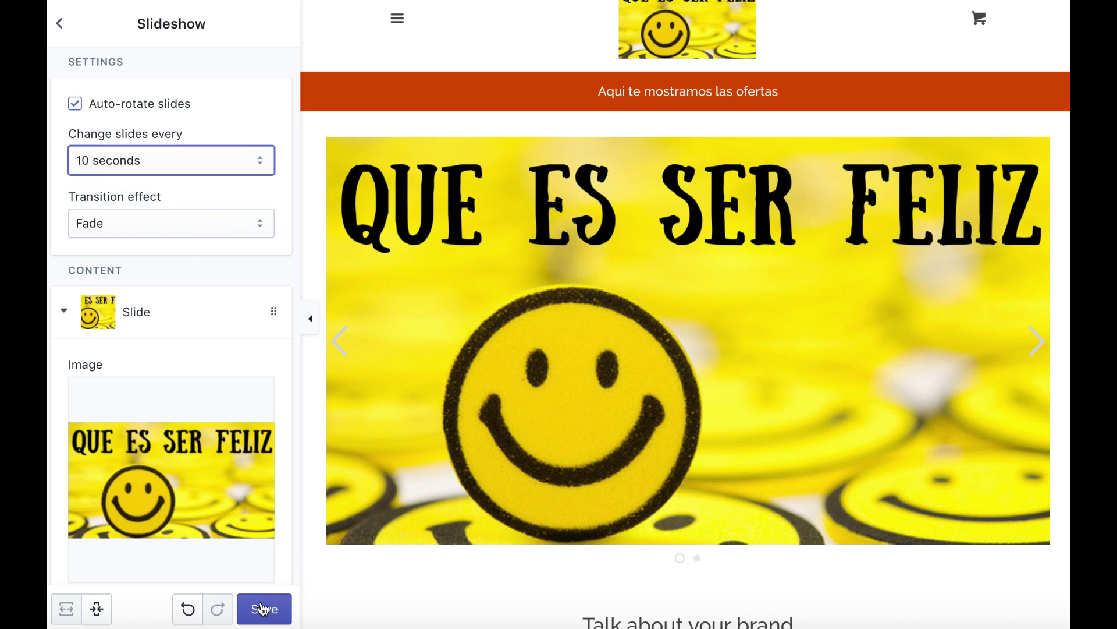
left_click(263, 607)
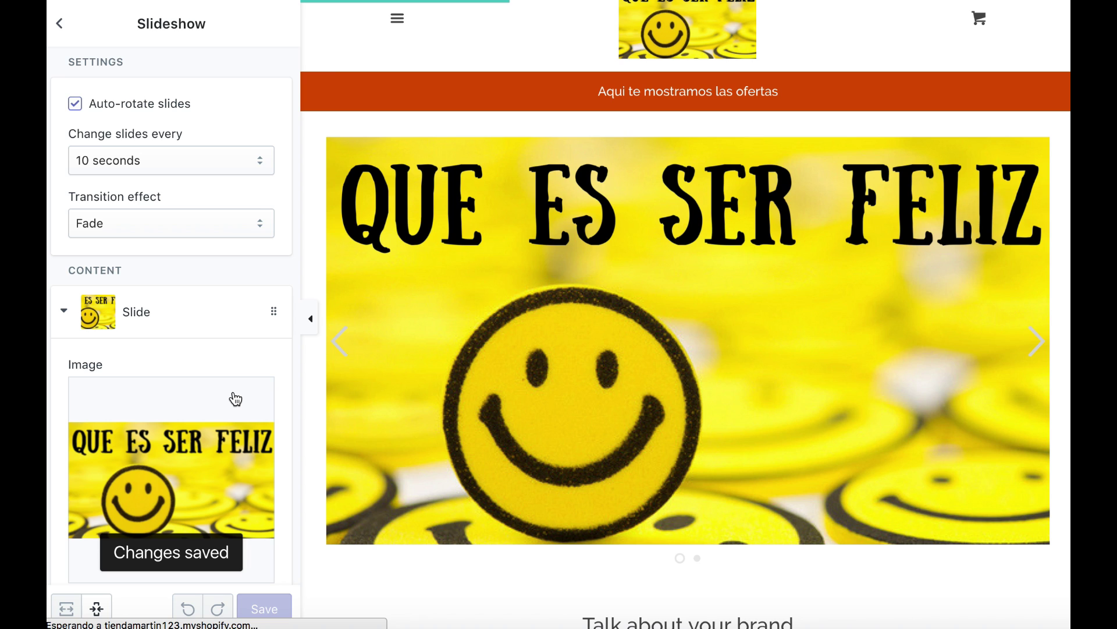
left_click(60, 25)
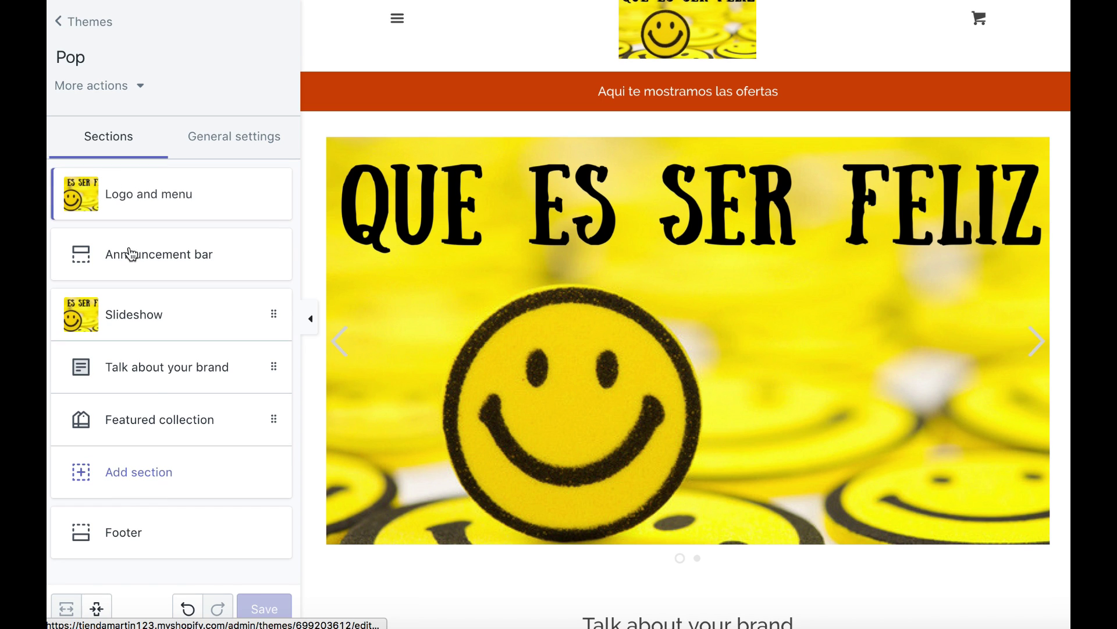
Step: Replace the body text of the Talk about your brand section with "fdsfdsfdsfdsfds" and return to the section list
left_click(157, 368)
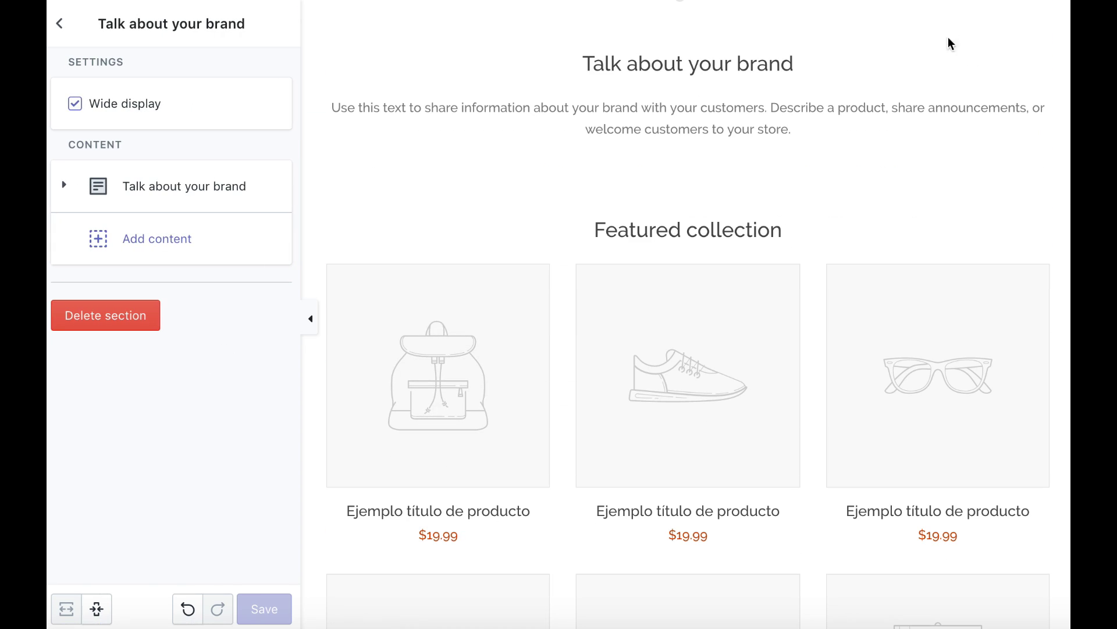
left_click(65, 186)
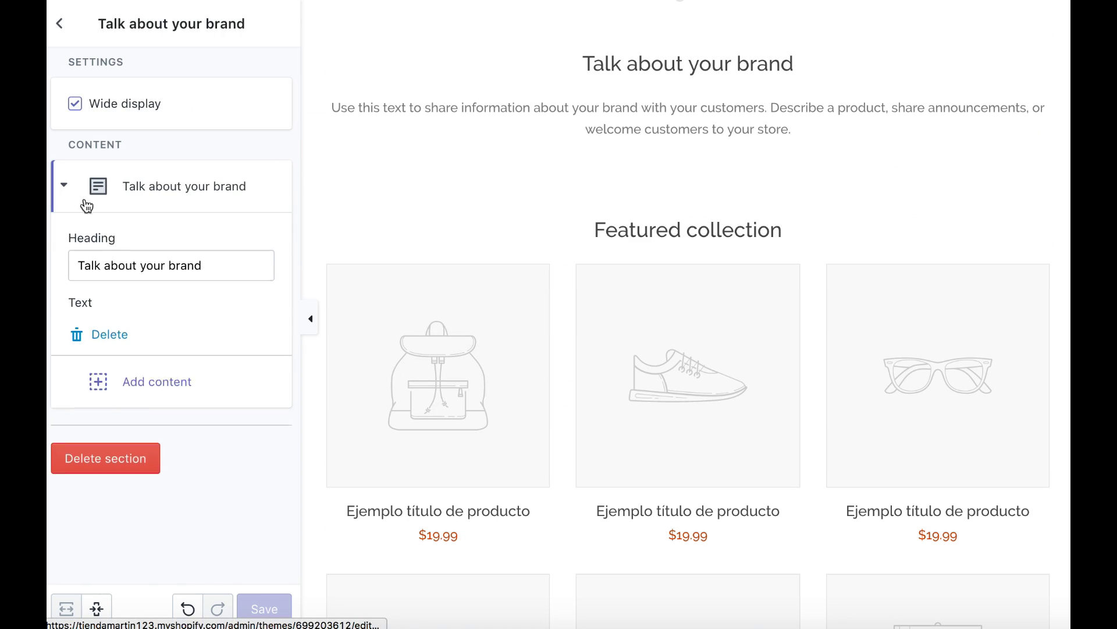
left_click_drag(194, 385, 78, 364)
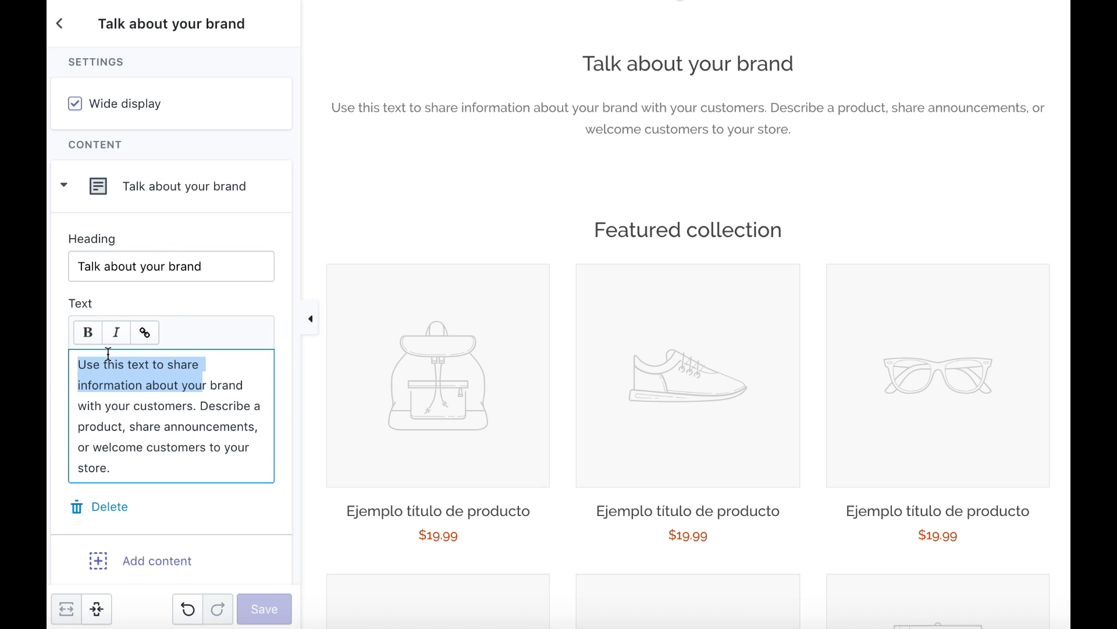
left_click_drag(133, 468, 80, 382)
key("ctrl+a")
type("fdsfdsfdsfdsfds")
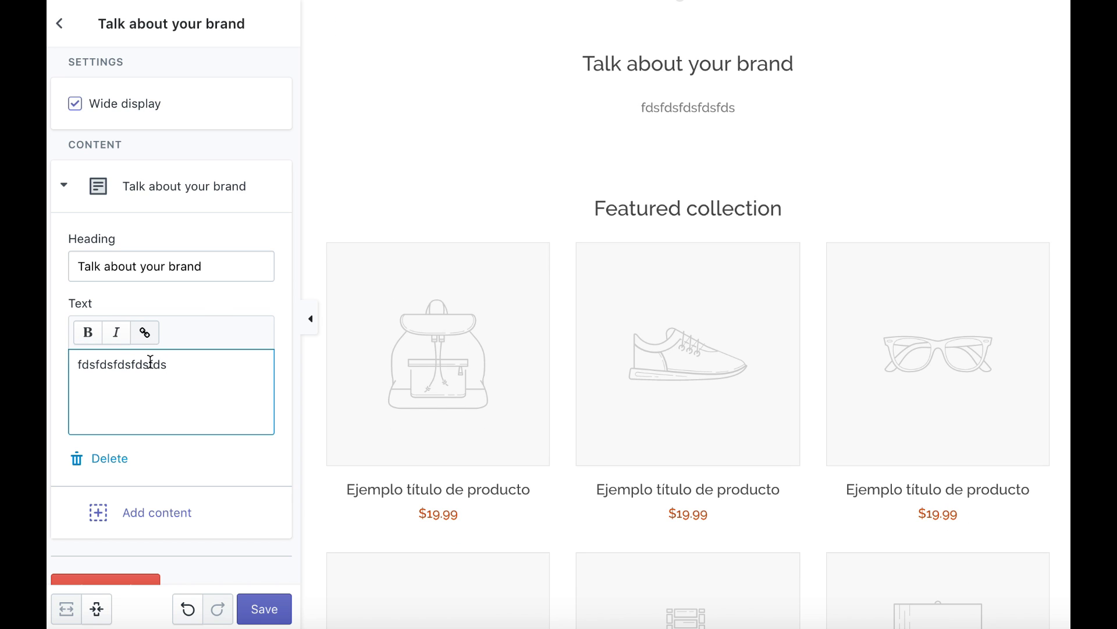
scroll(176, 455, "down", 1)
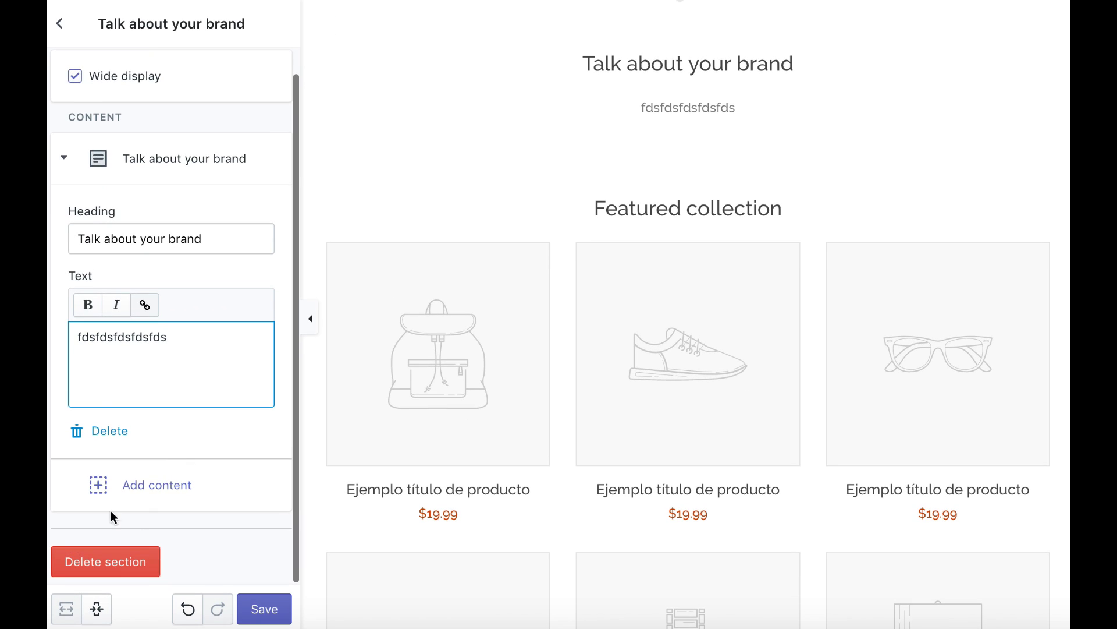
left_click(60, 29)
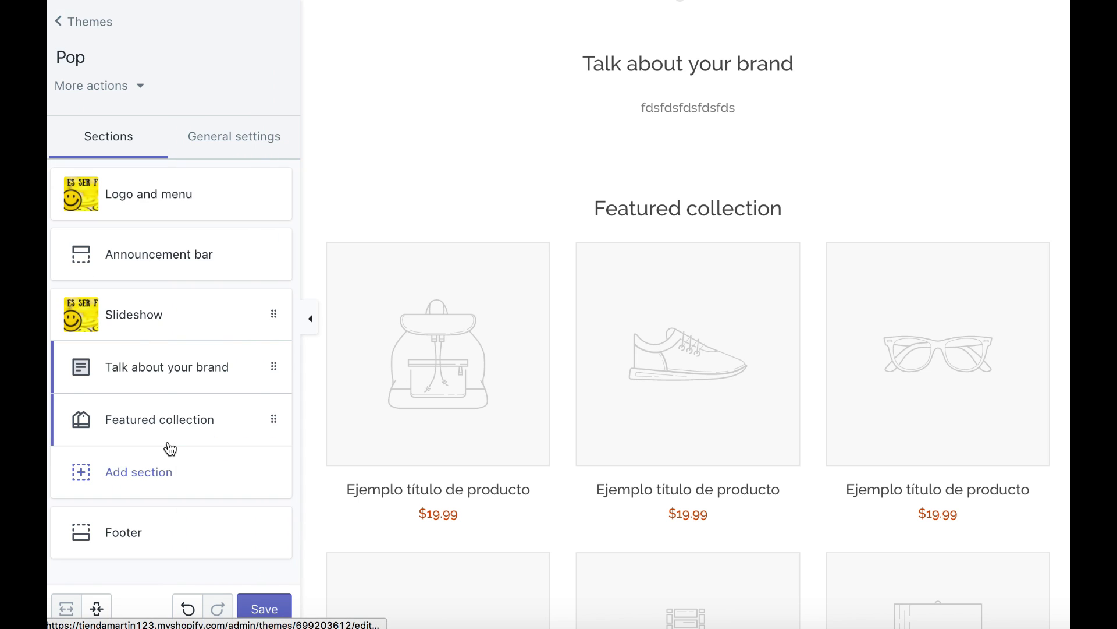
Step: Review the Featured collection section's settings and its product grid in the preview without changing anything
left_click(171, 424)
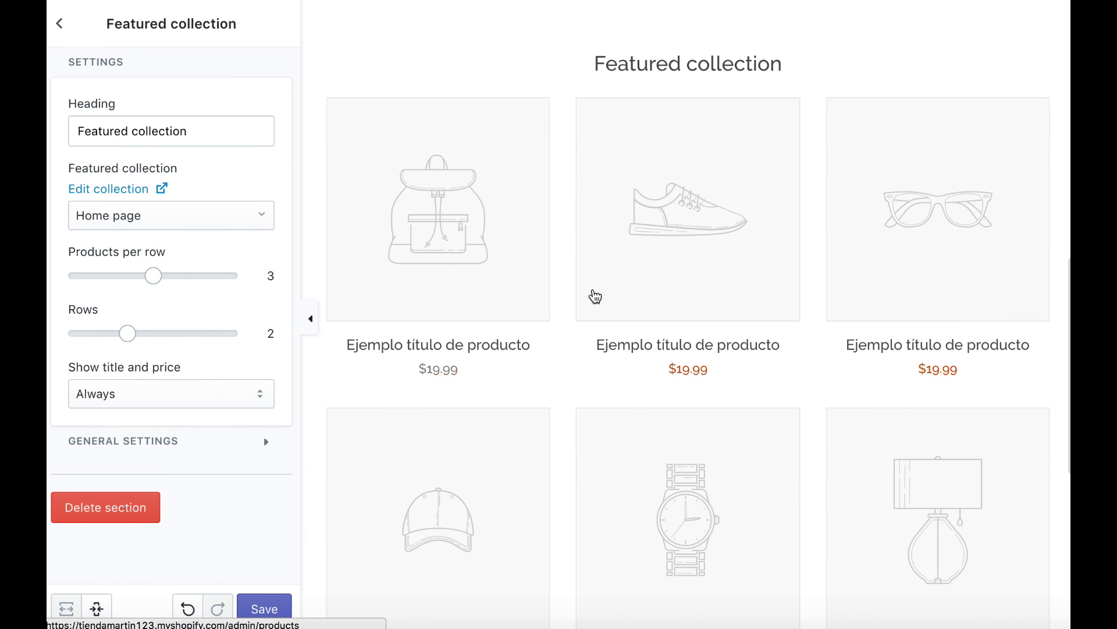
scroll(534, 287, "down", 1)
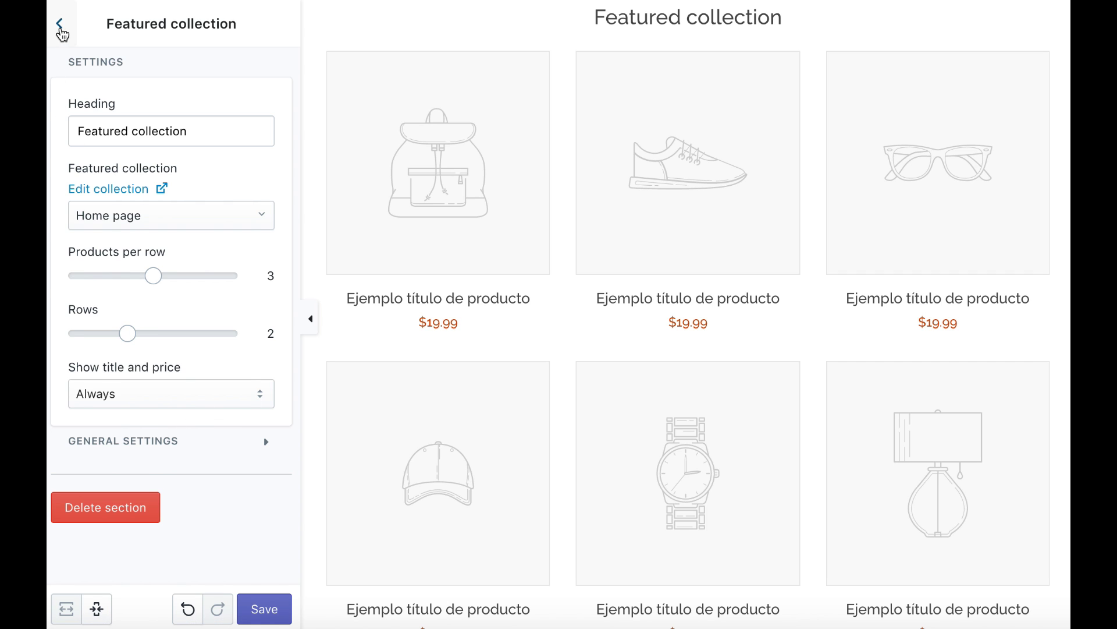
left_click(59, 24)
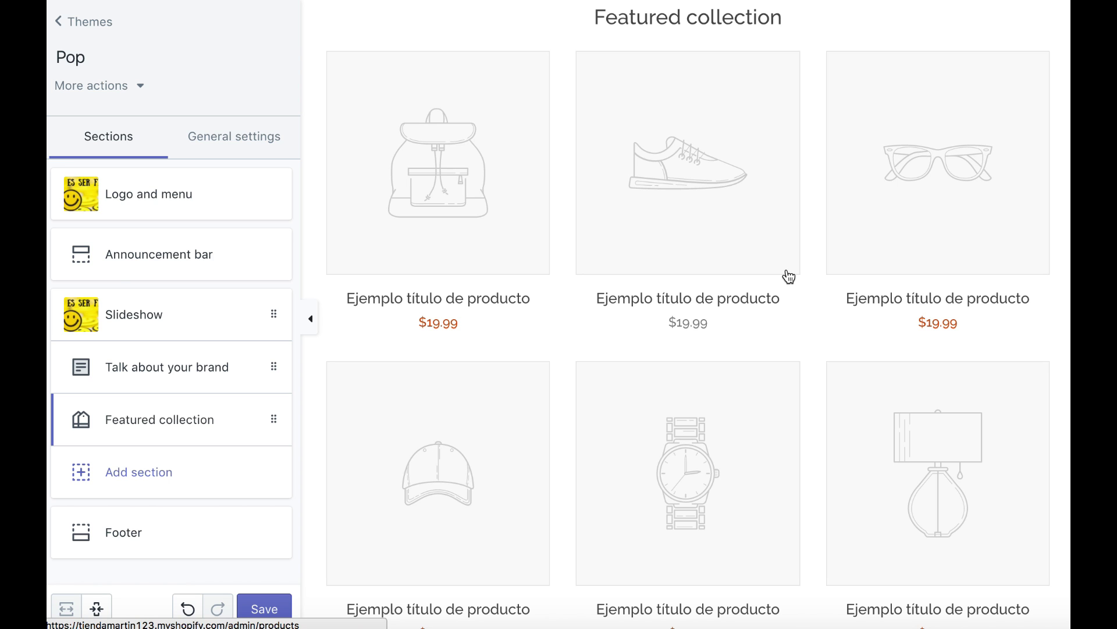
scroll(193, 518, "down", 1)
scroll(169, 498, "up", 1)
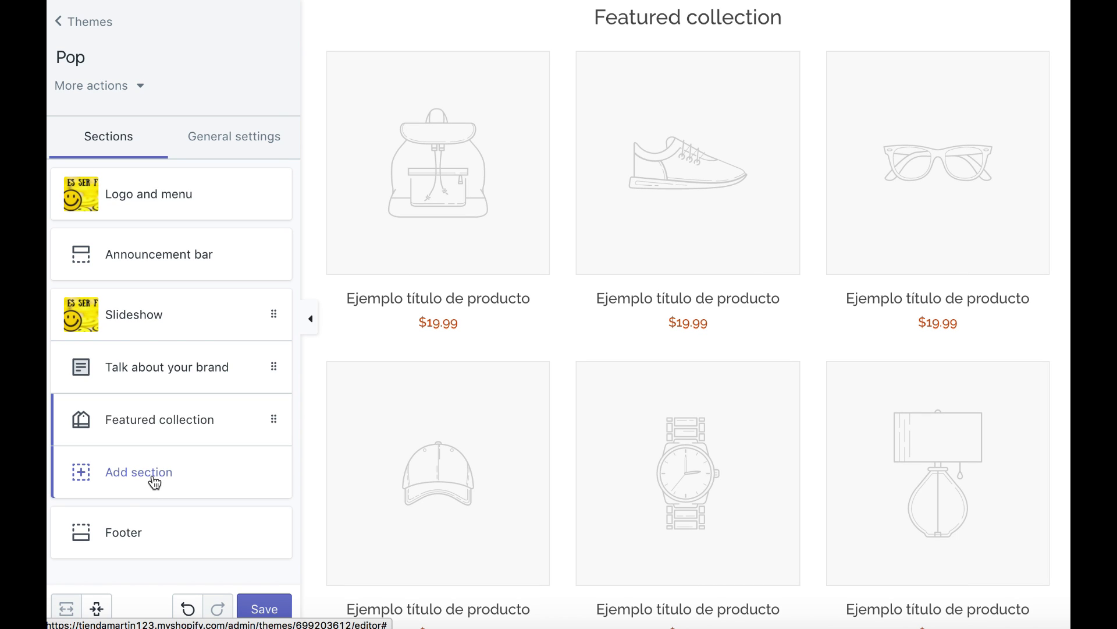
Step: Arrange the Featured collection section directly below Slideshow, and delete the Talk about your brand section
left_click_drag(274, 417, 269, 220)
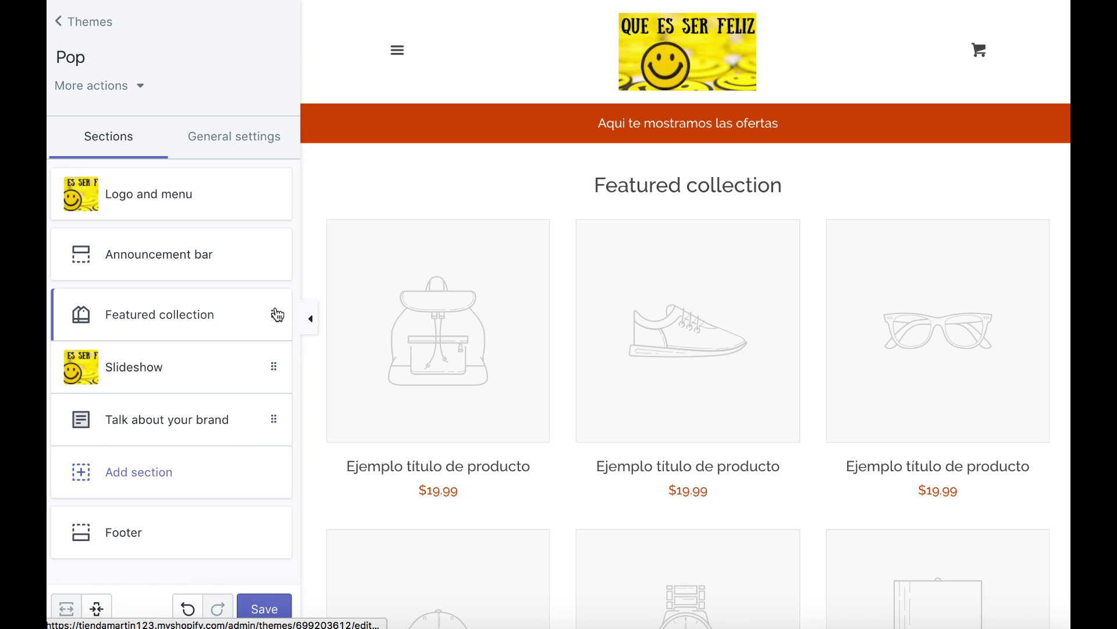
left_click_drag(274, 367, 274, 313)
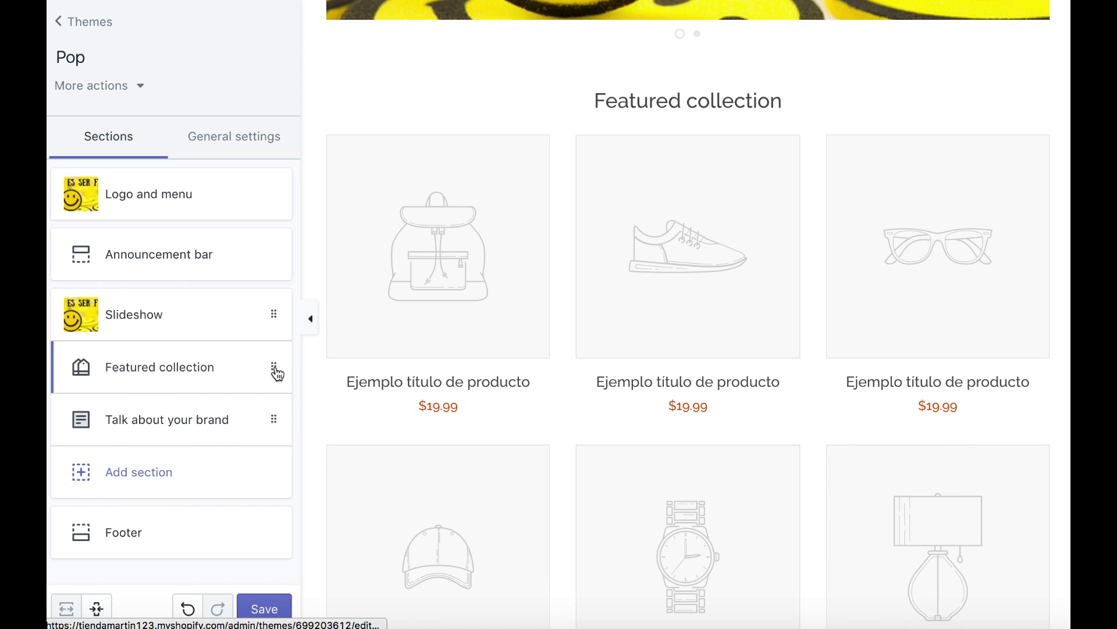
left_click(273, 418)
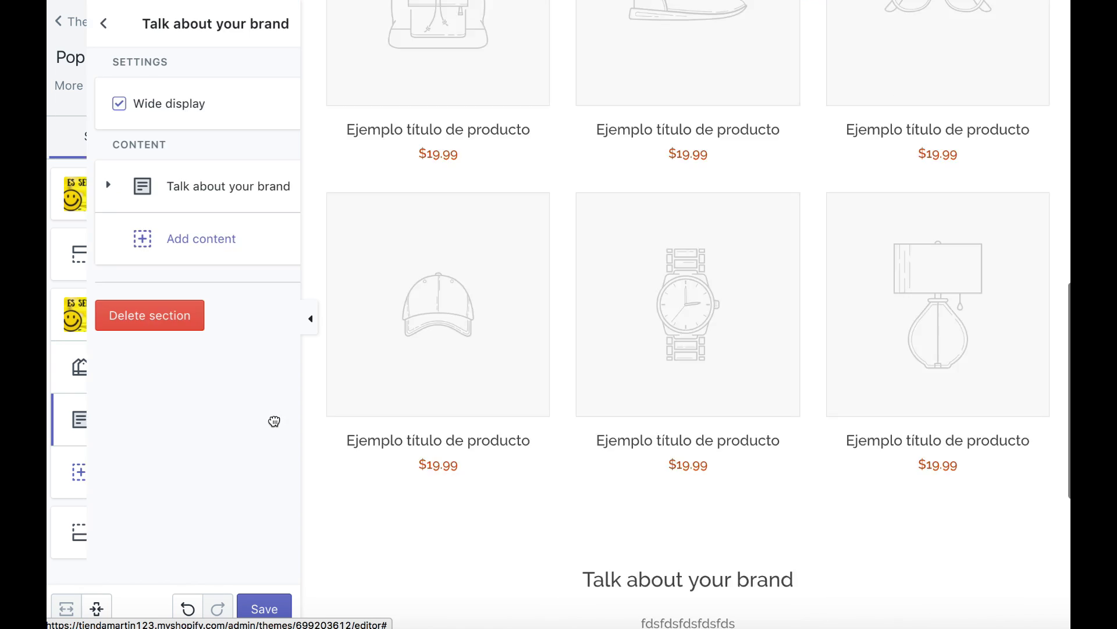
left_click(128, 324)
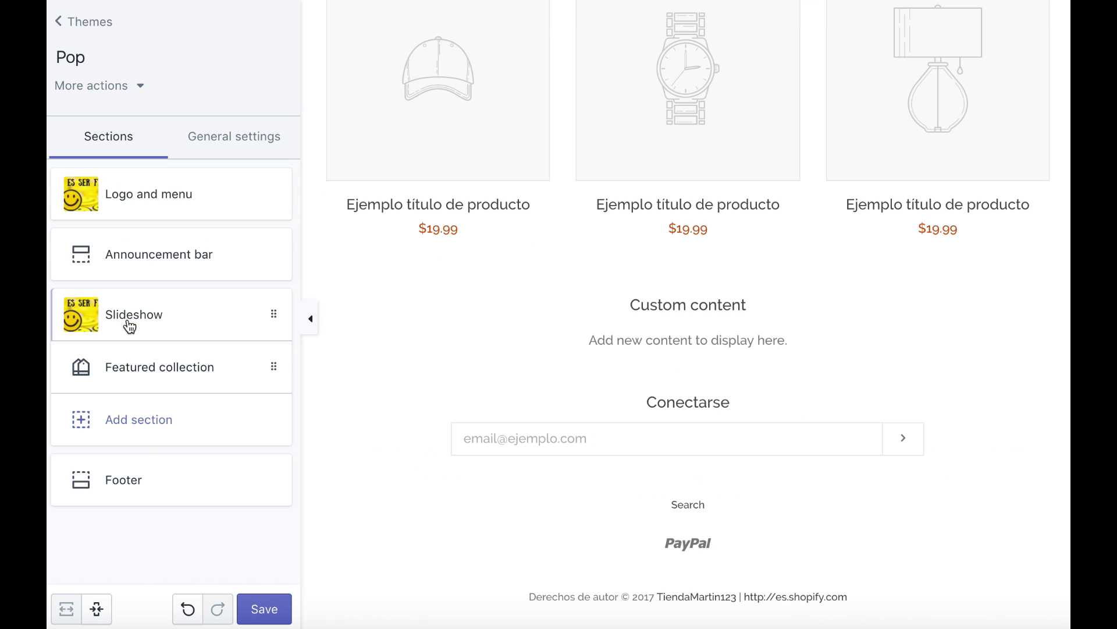
Step: Look through the section types that can be added to the home page, down to Custom HTML, without adding any
left_click(135, 422)
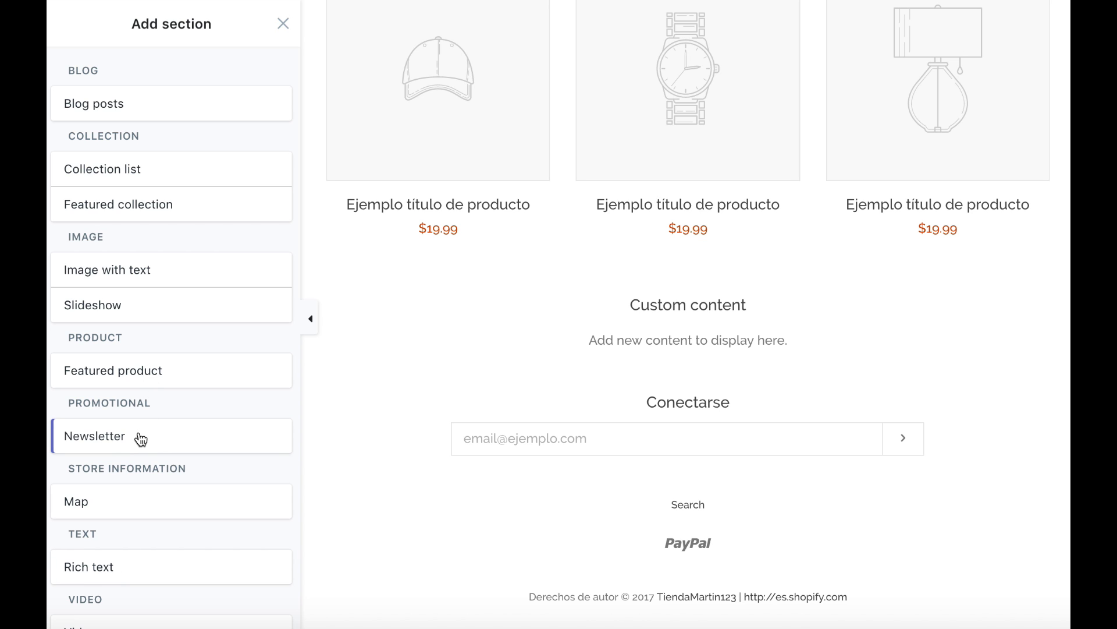
scroll(141, 439, "down", 1)
scroll(141, 439, "down", 2)
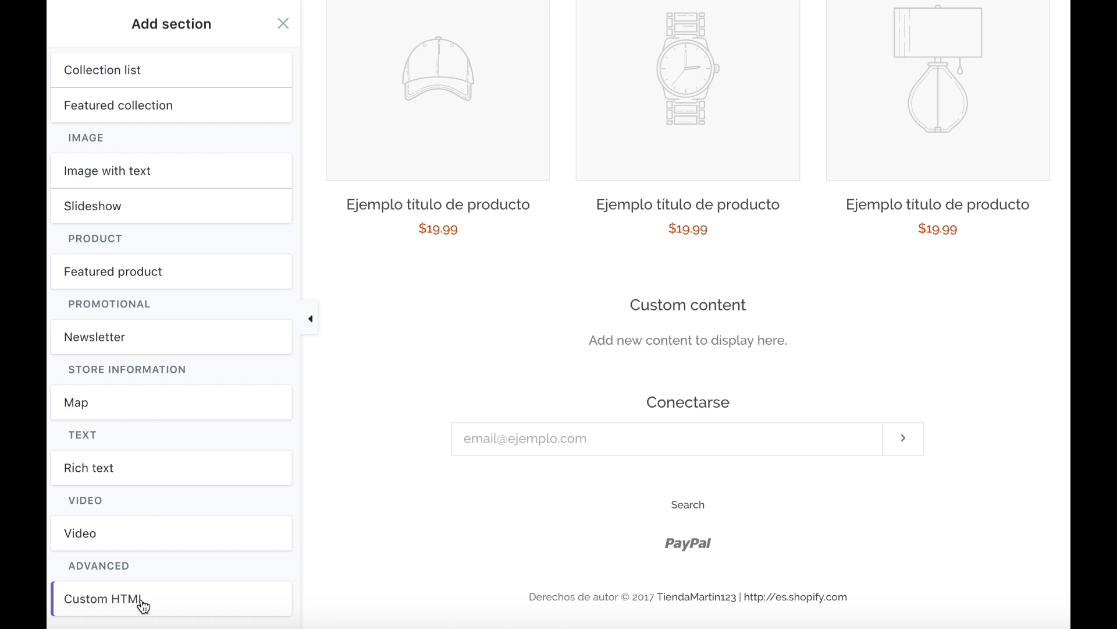
left_click(282, 26)
Step: Hide the newsletter signup in the Footer section, save the theme, and exit the editor to the Themes page
left_click(132, 484)
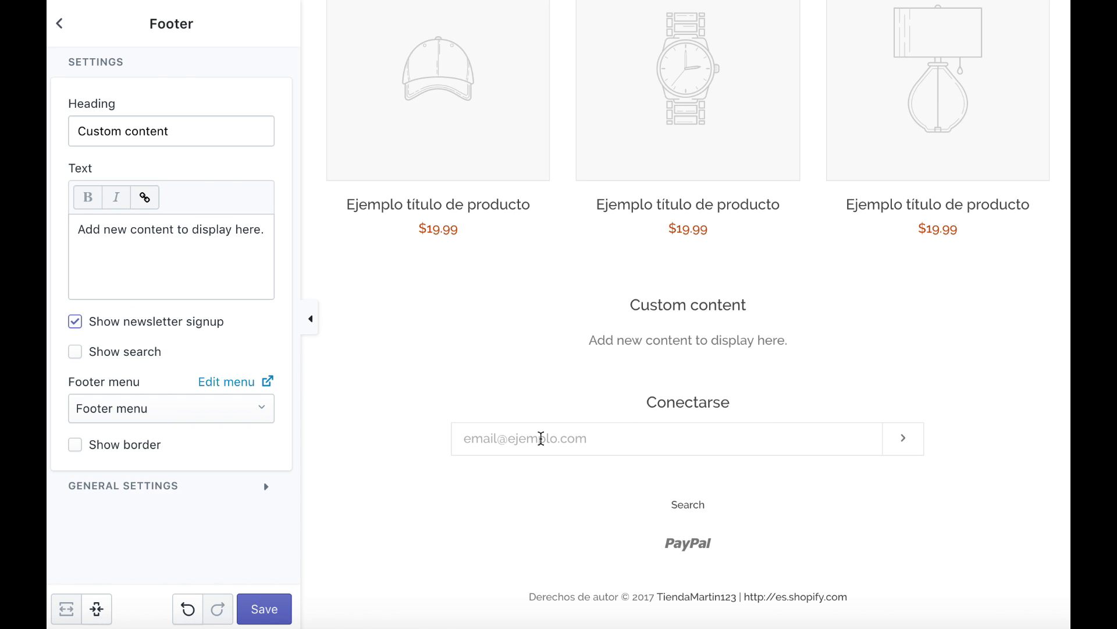
left_click(75, 321)
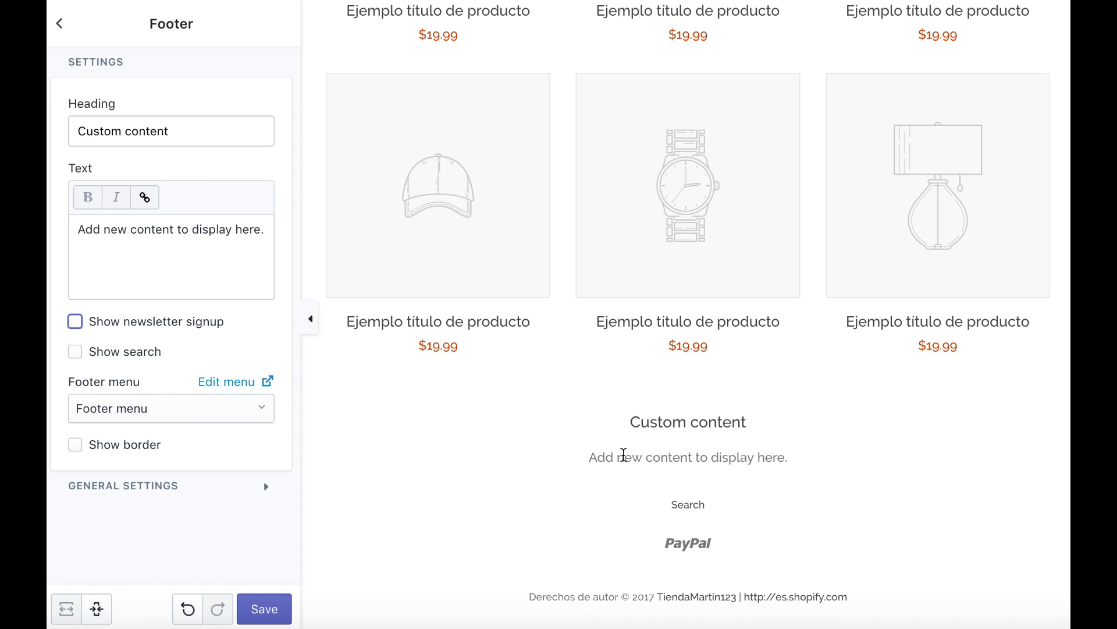
left_click(264, 608)
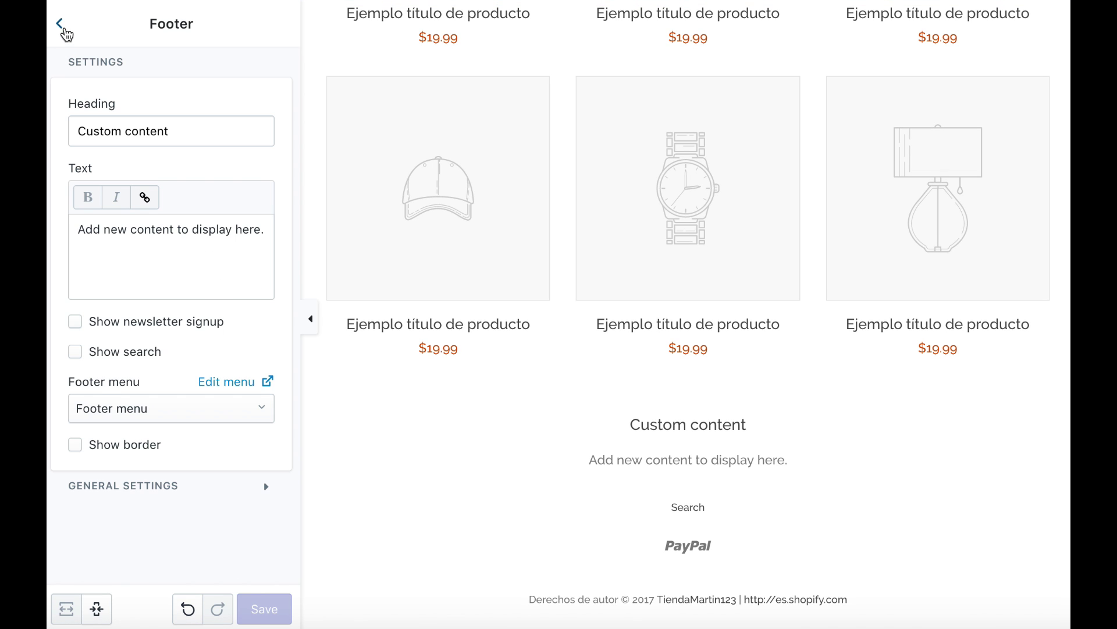
left_click(60, 24)
left_click(65, 24)
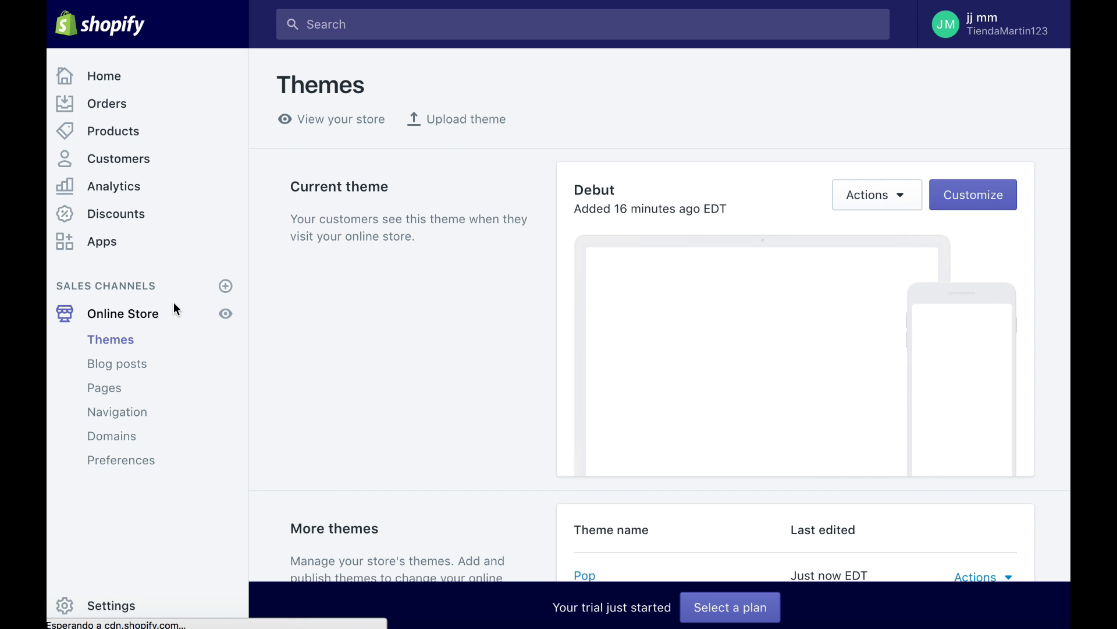
Step: Open the live online store and look over its home page and web address
left_click(226, 315)
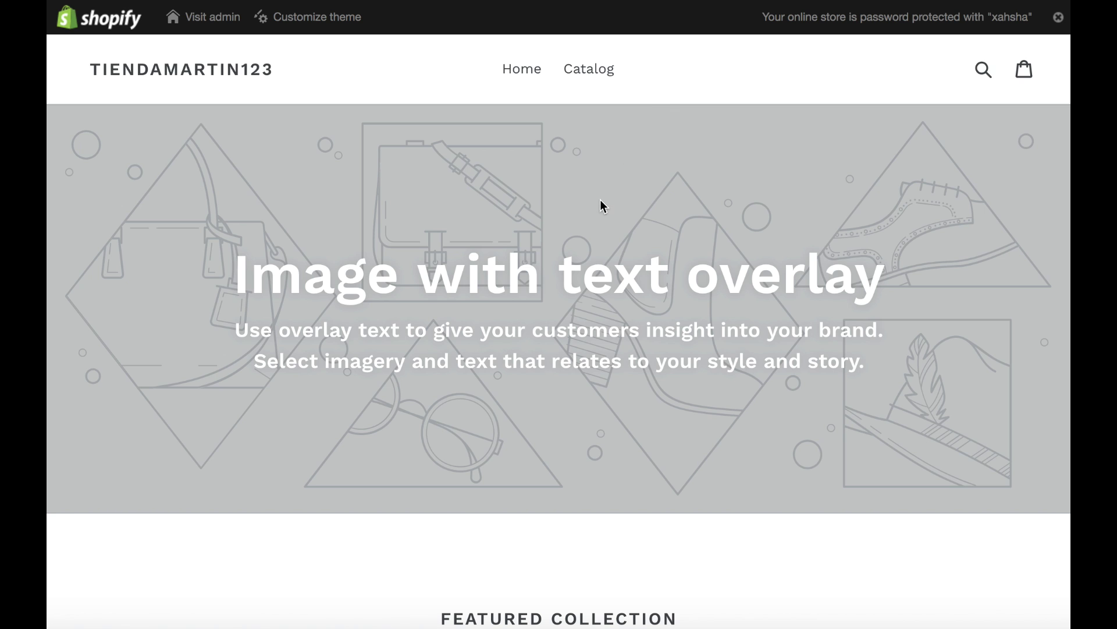
scroll(512, 222, "down", 20)
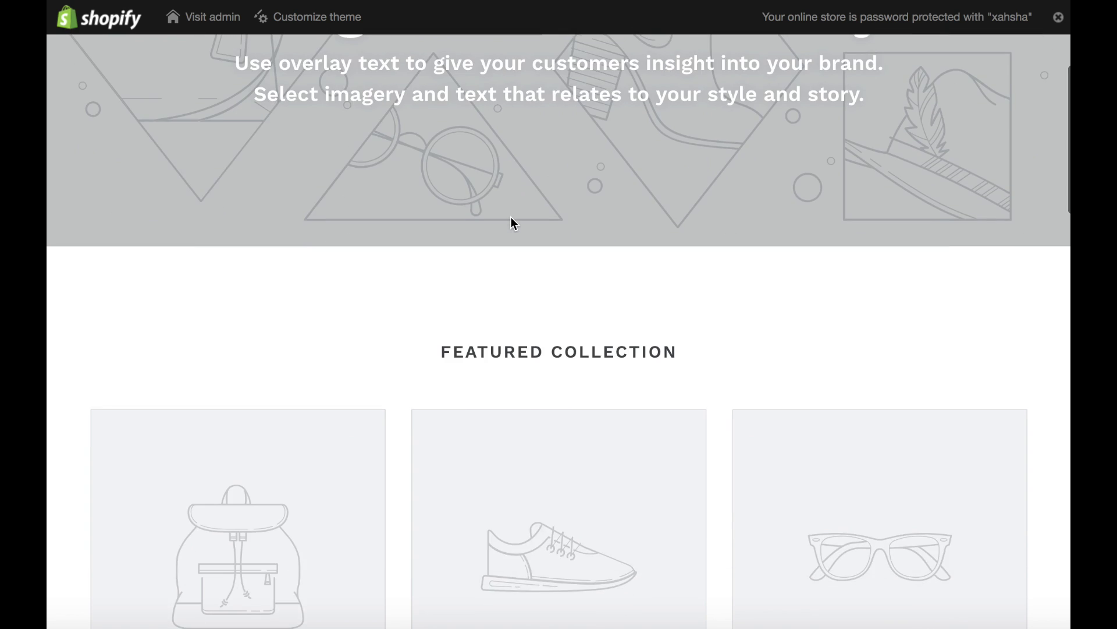
scroll(511, 217, "up", 20)
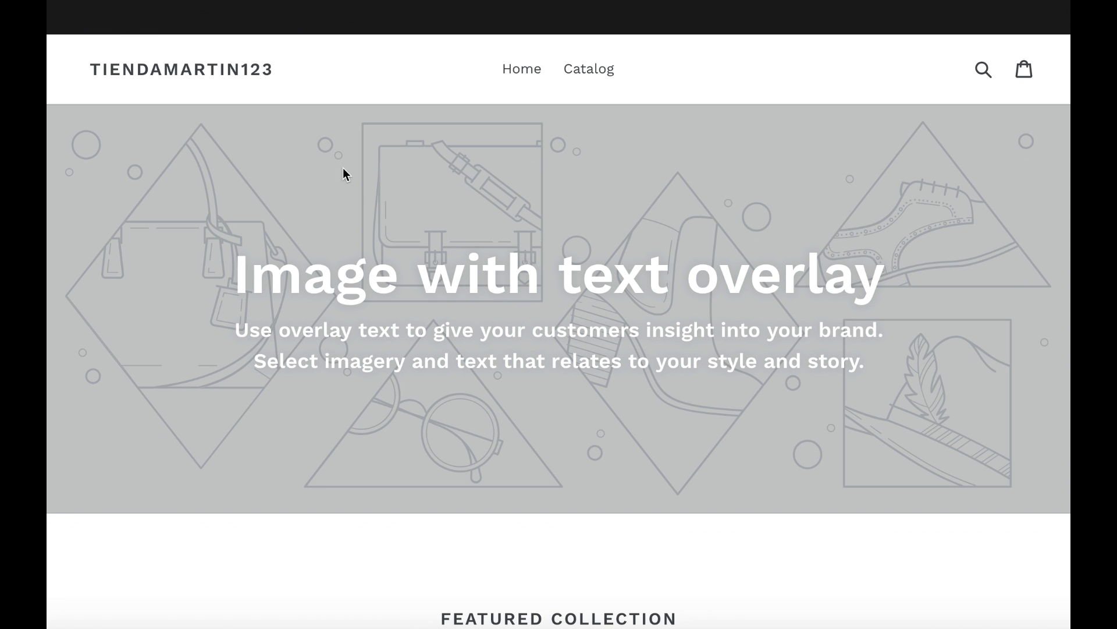
scroll(466, 197, "down", 10)
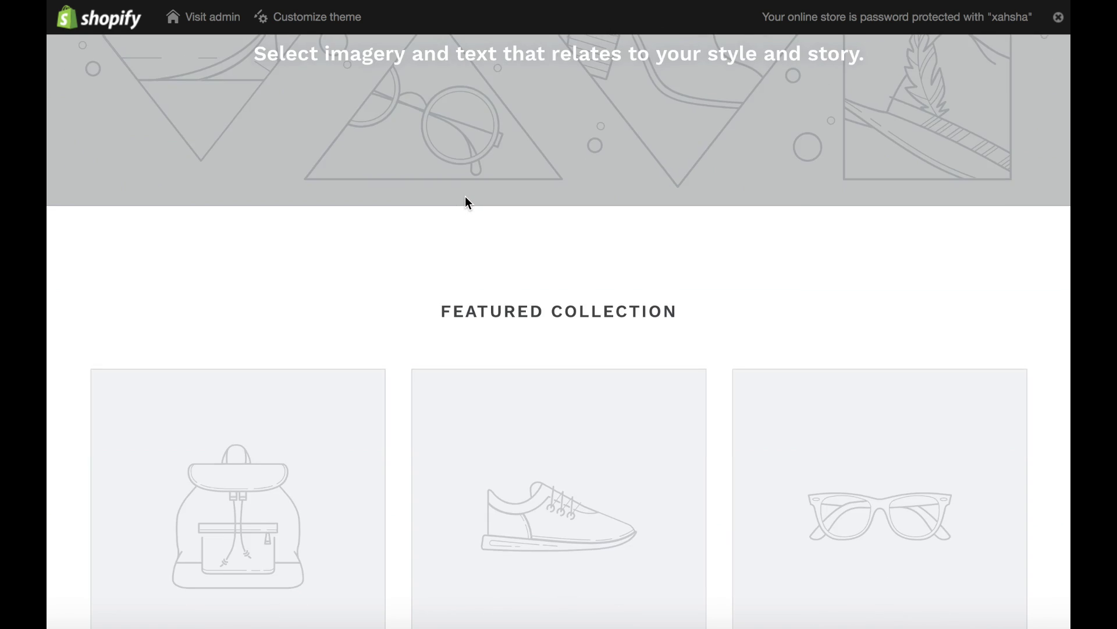
scroll(459, 154, "up", 10)
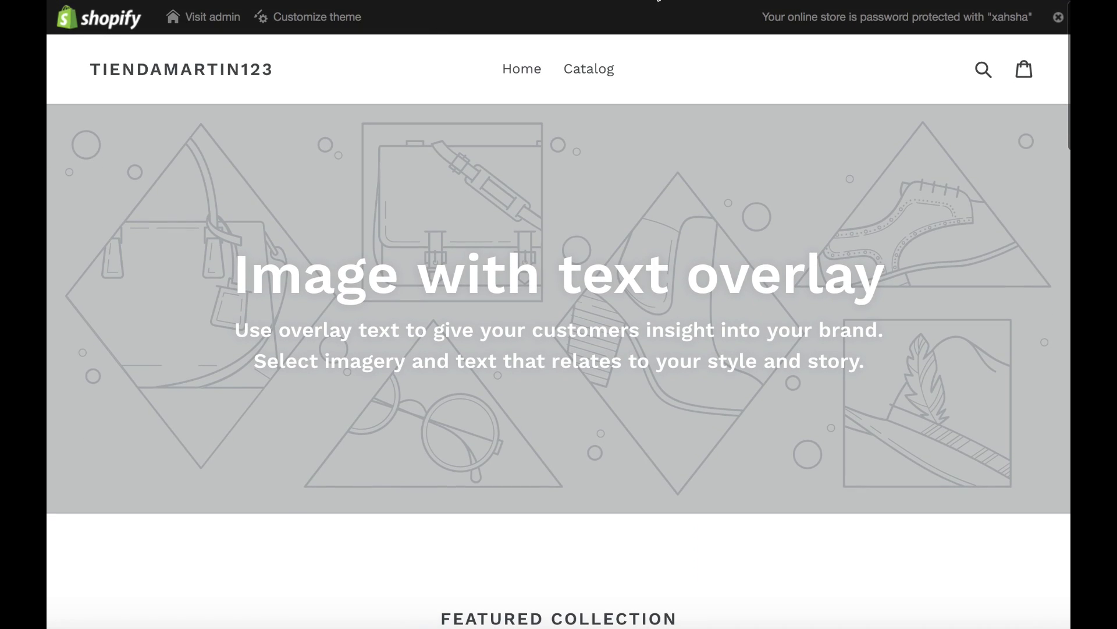
mouse_move(751, 23)
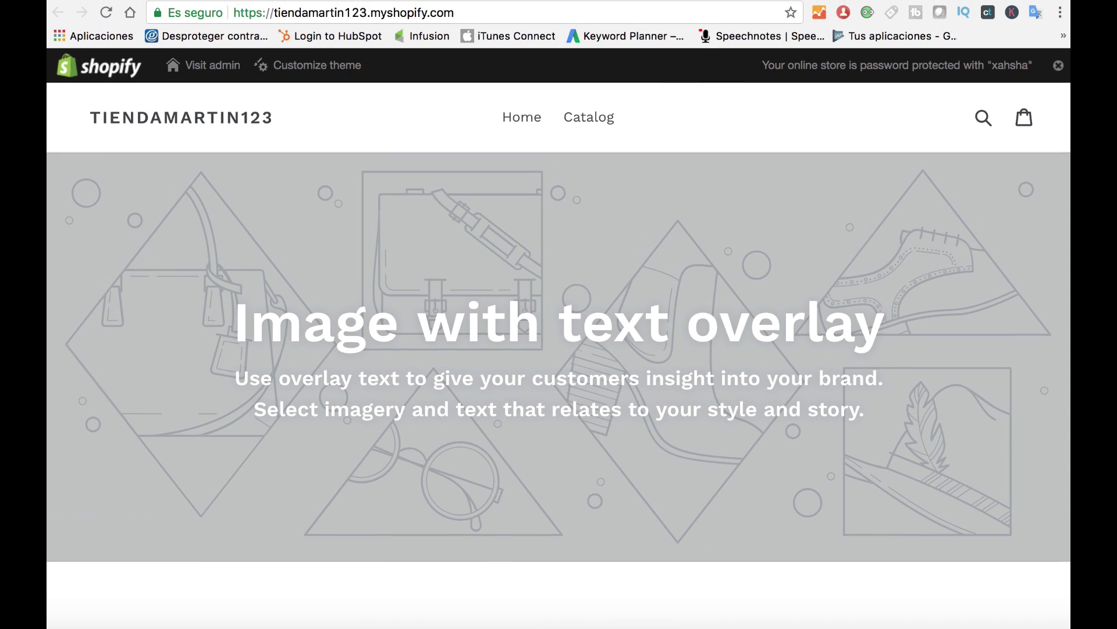
Step: Return to the Themes page and examine the actions available for the current Debut theme without choosing one
left_click(453, 22)
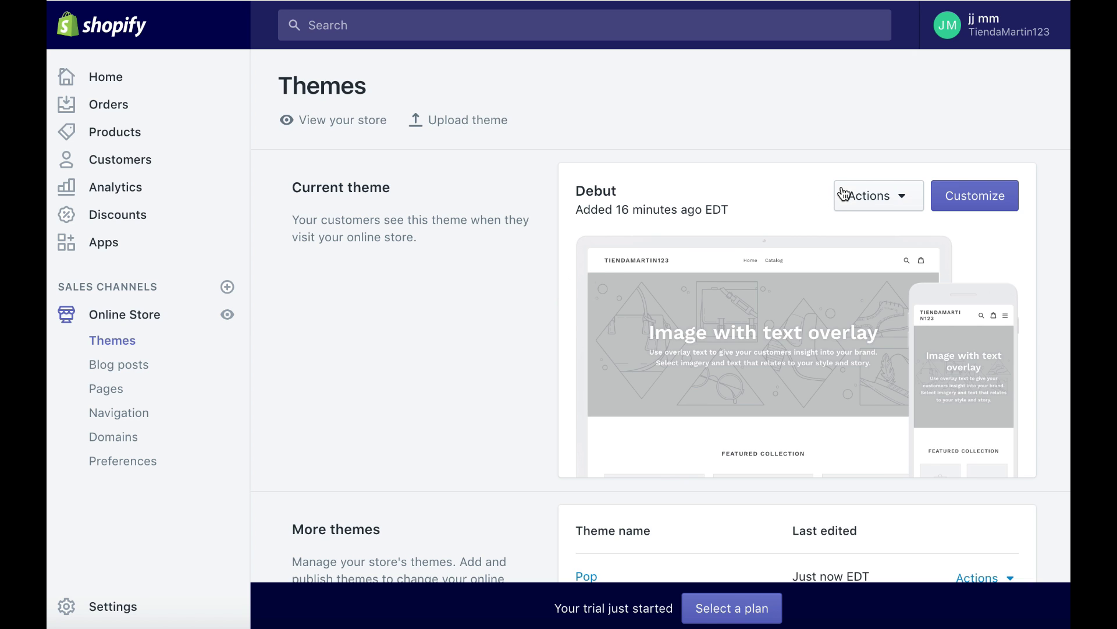
left_click(906, 197)
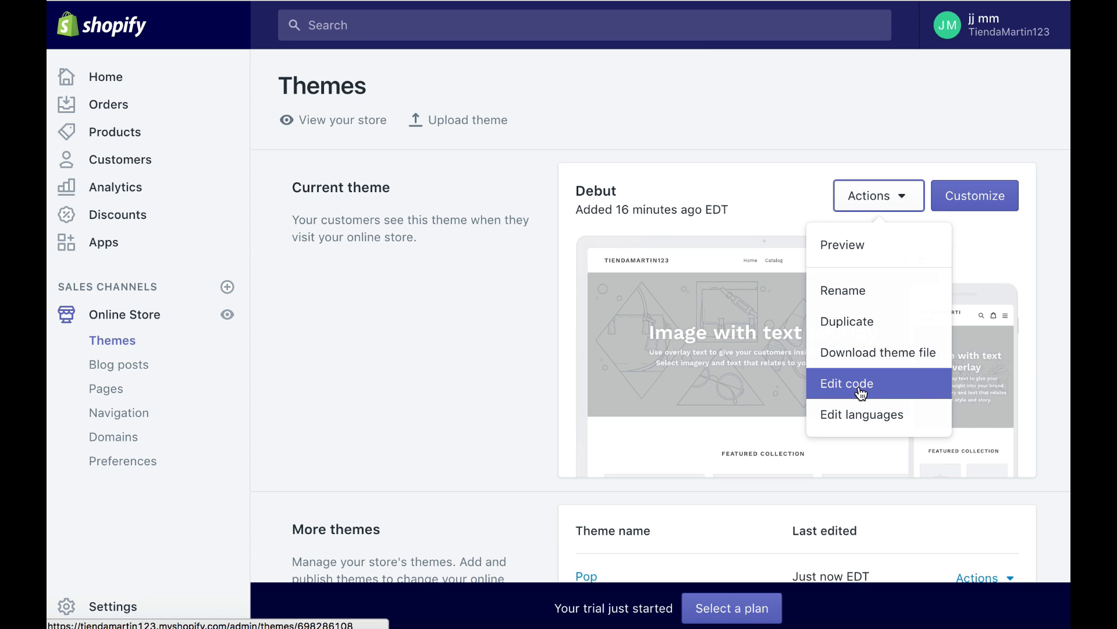
left_click(282, 361)
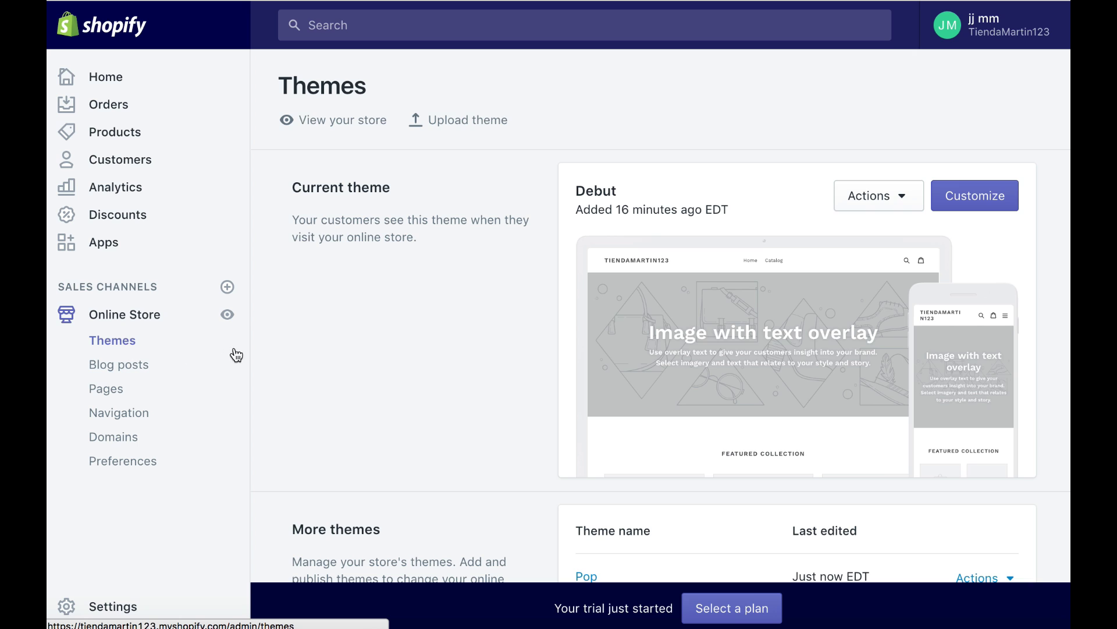
Step: Start a new blog post titled "fdfdsfds" with the content "fdsfdsfdsfds"
left_click(123, 365)
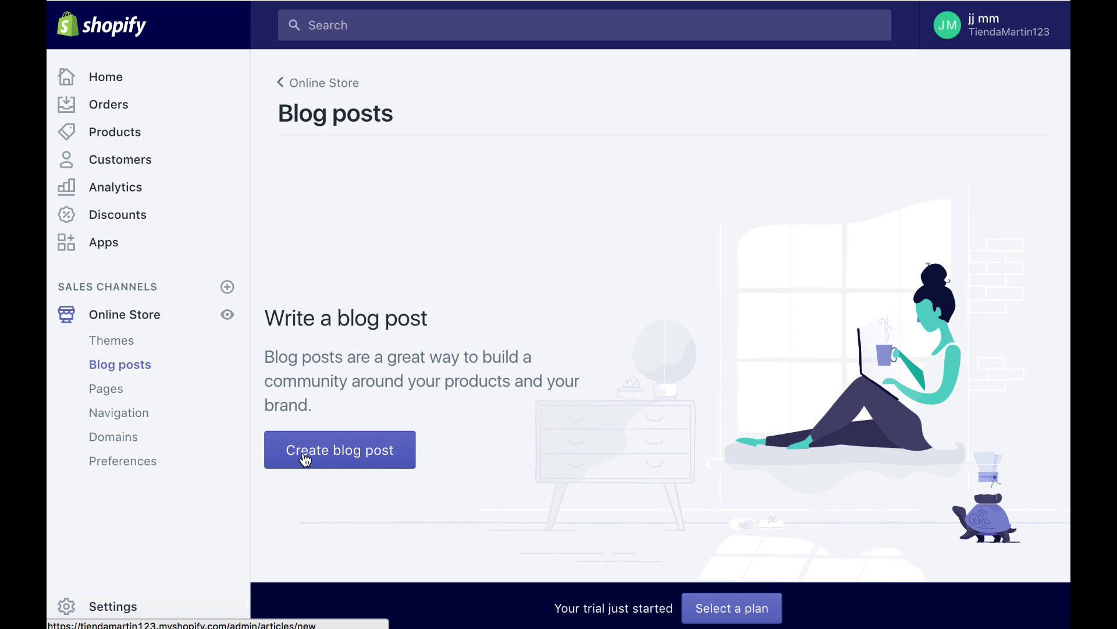
left_click(340, 449)
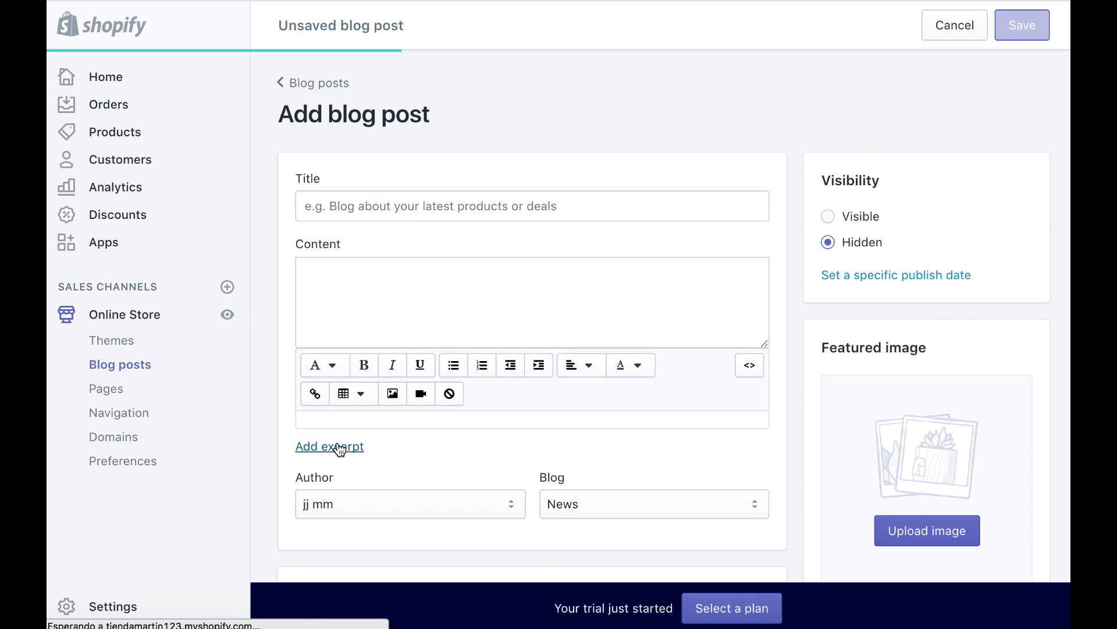
left_click(446, 208)
type("dsf")
left_click(402, 346)
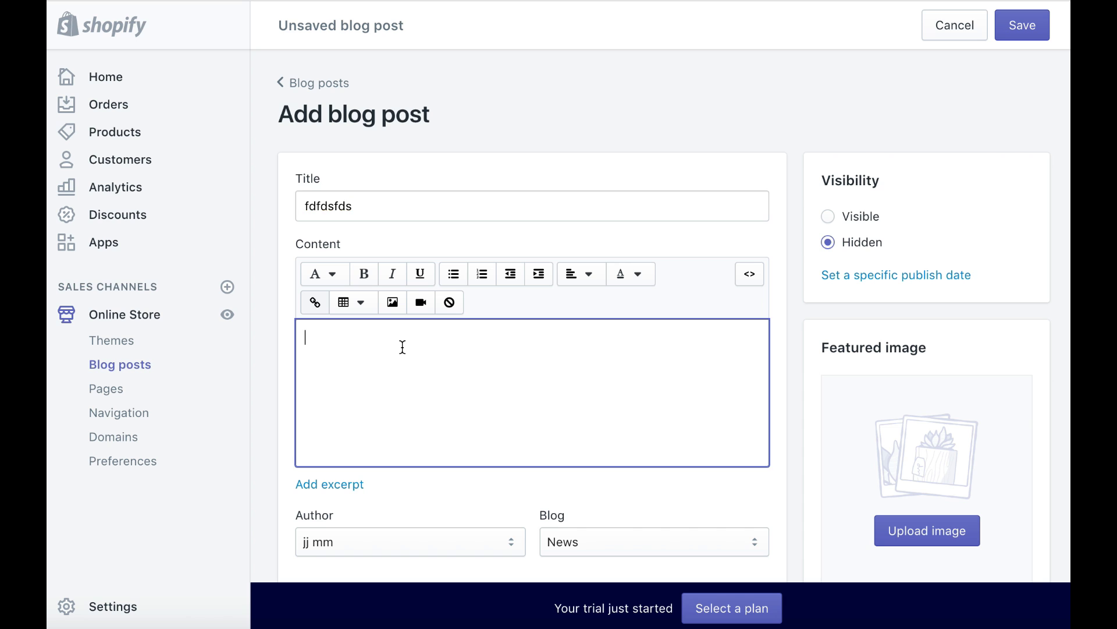
type("fdsfdsfdsfds")
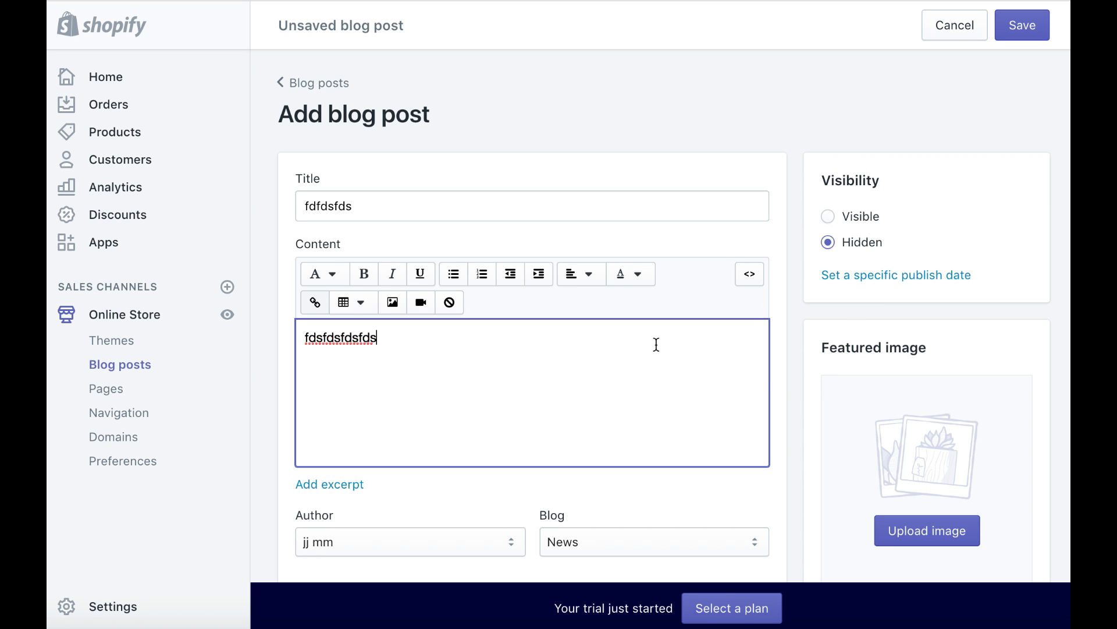
Step: Look over the unsaved post's blog choices, search listing preview and tags, and leave for the Pages section without saving the post
scroll(656, 343, "down", 2)
scroll(645, 427, "down", 2)
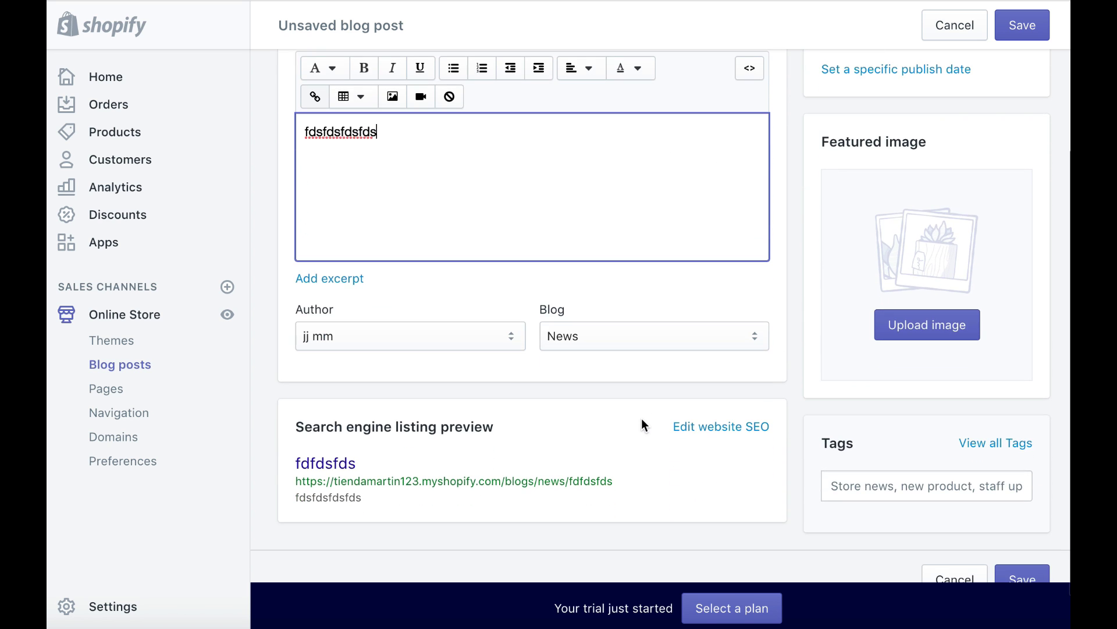
left_click(631, 331)
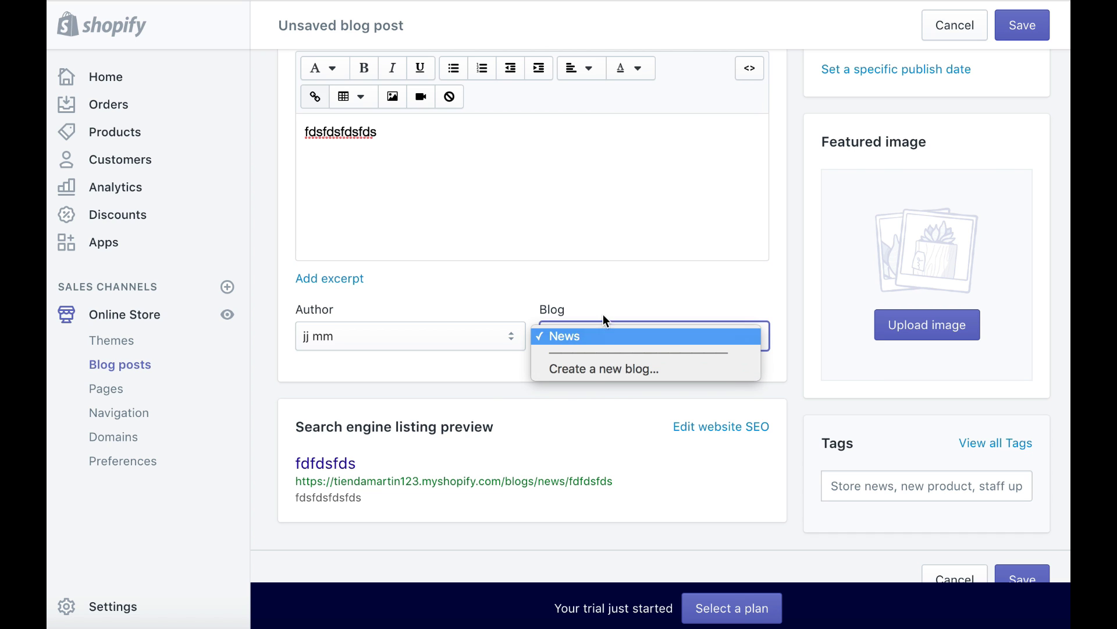
left_click(487, 299)
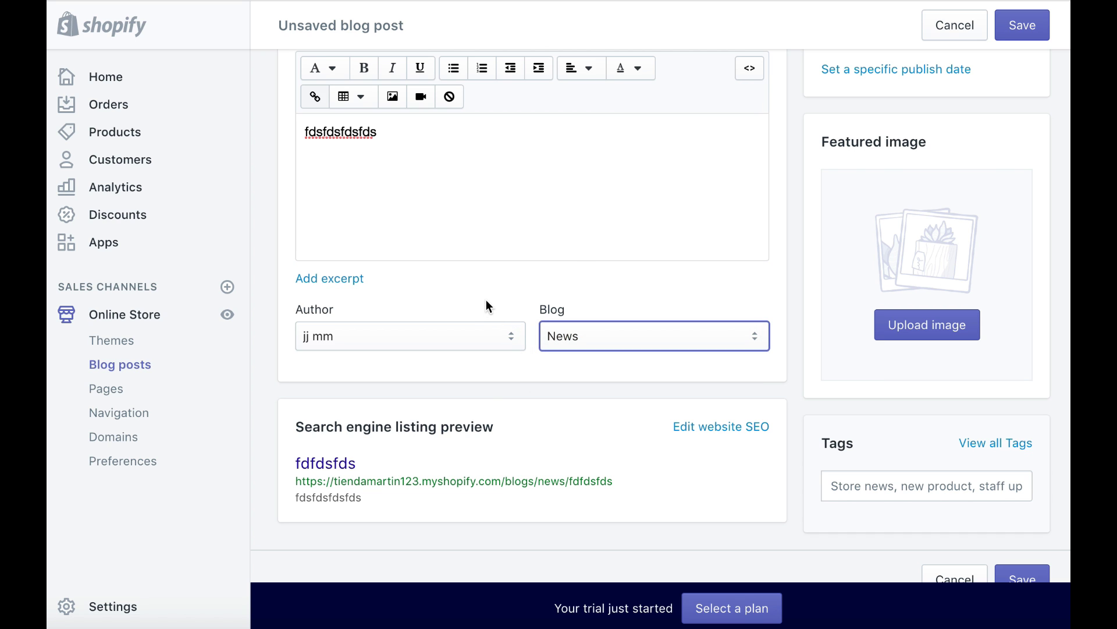
scroll(490, 430, "down", 1)
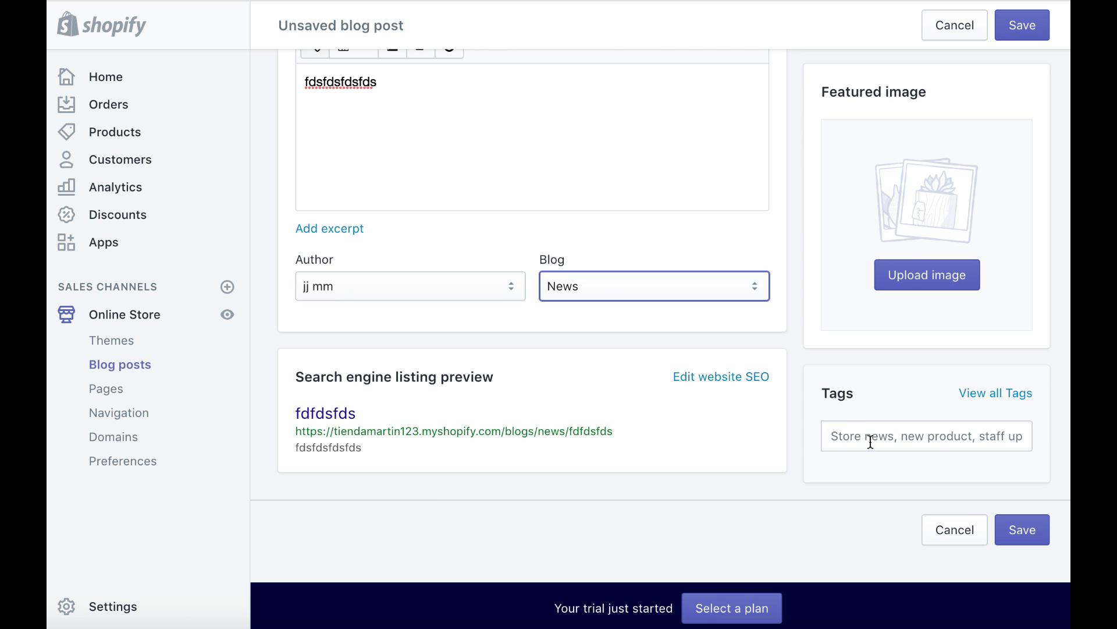
scroll(527, 389, "up", 3)
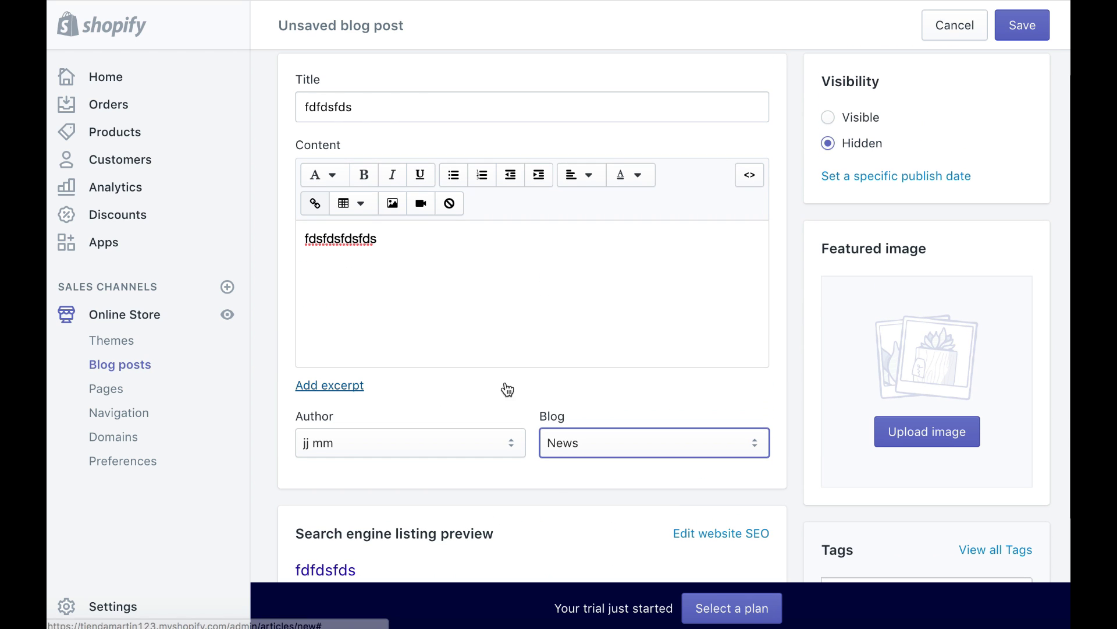
left_click(113, 393)
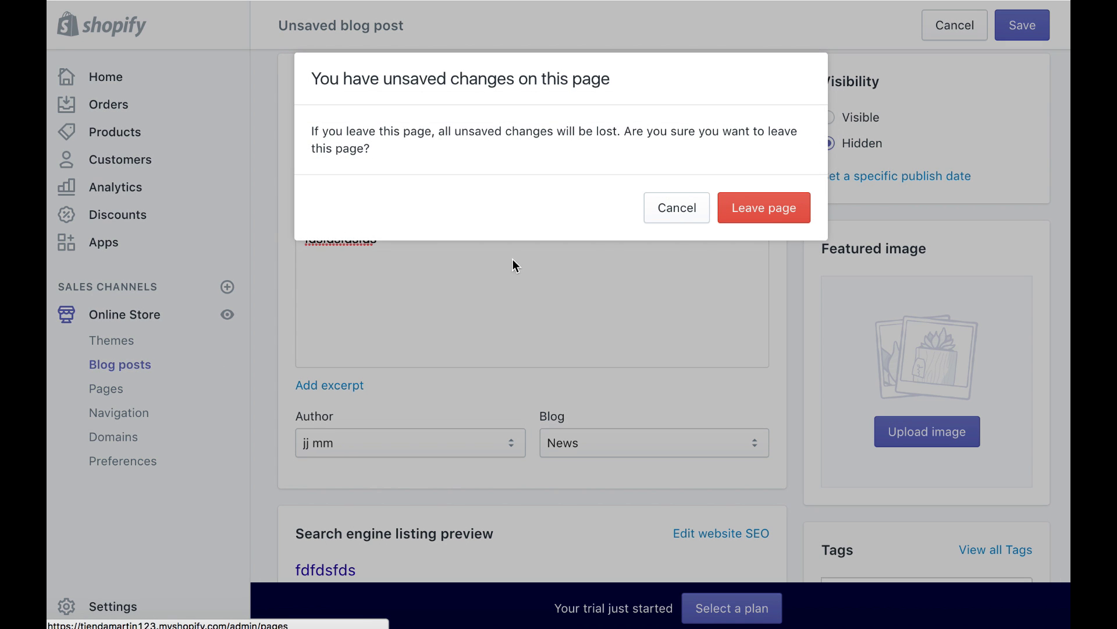
left_click(748, 217)
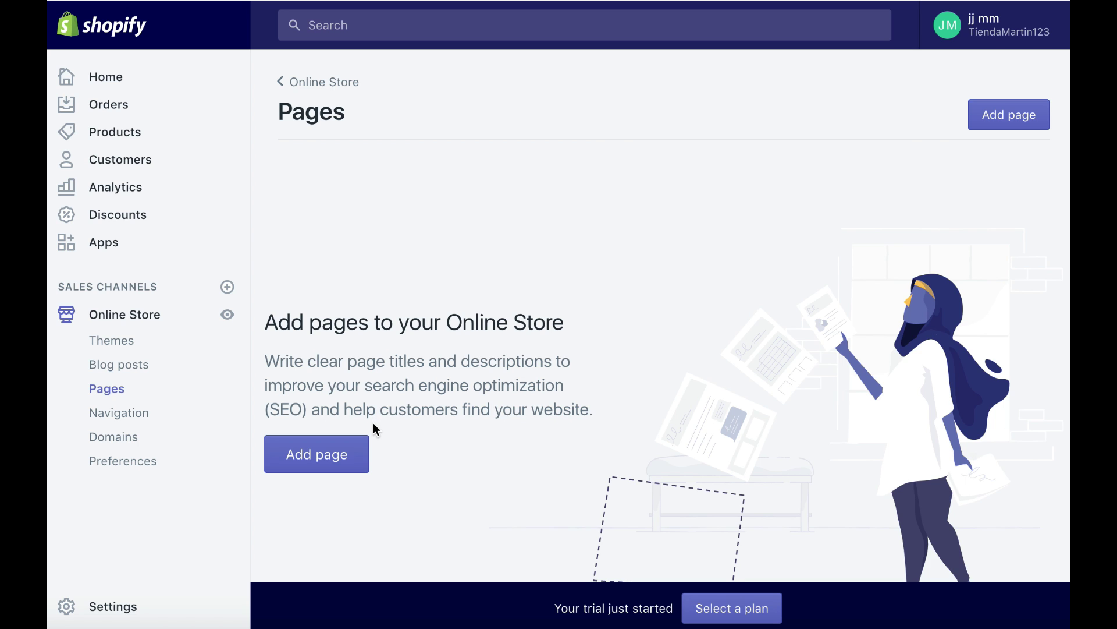
Step: Create and save a store page titled "Quienes somos" with the content "rwerewrewrewrewrewrewrew"
left_click(348, 455)
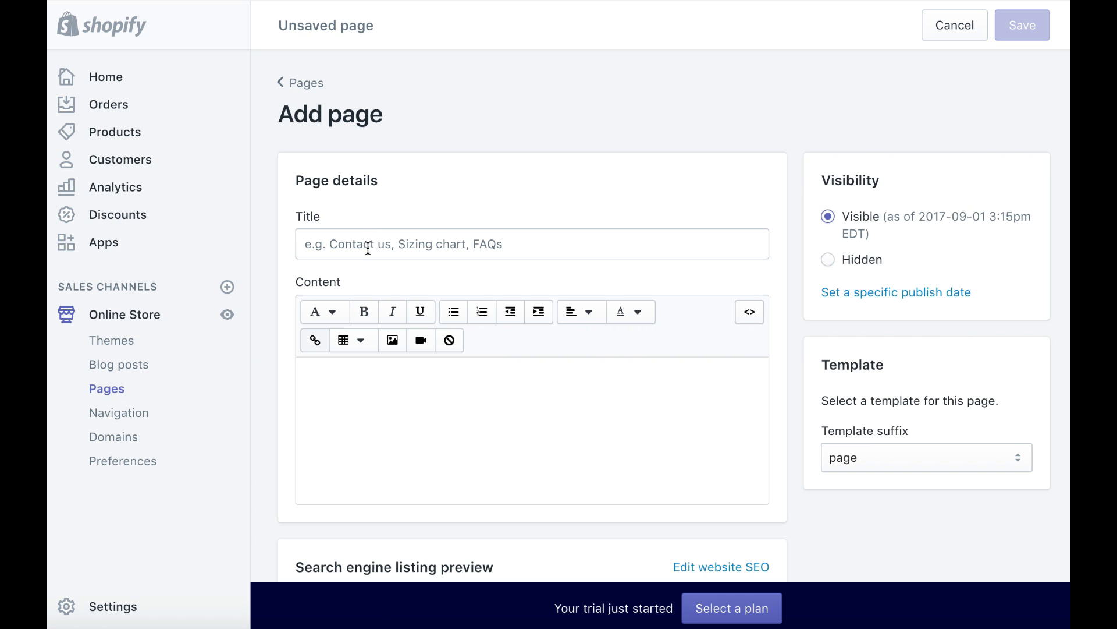
left_click(368, 248)
type("Quienes somos")
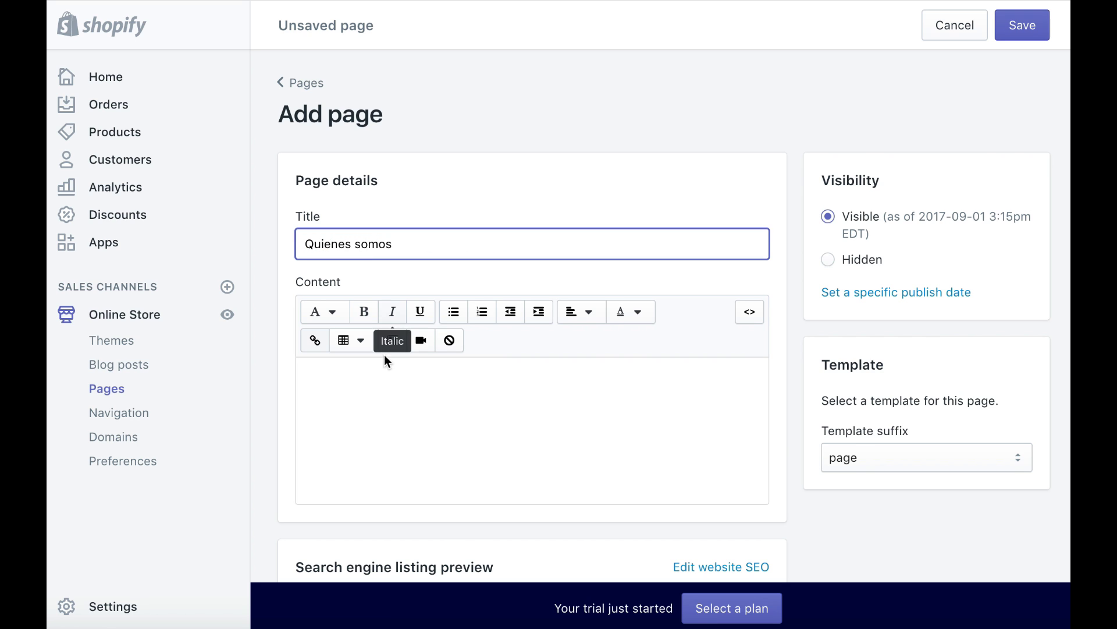
left_click(375, 384)
type("rwerewrewrewrewrewrewrew")
key("Return")
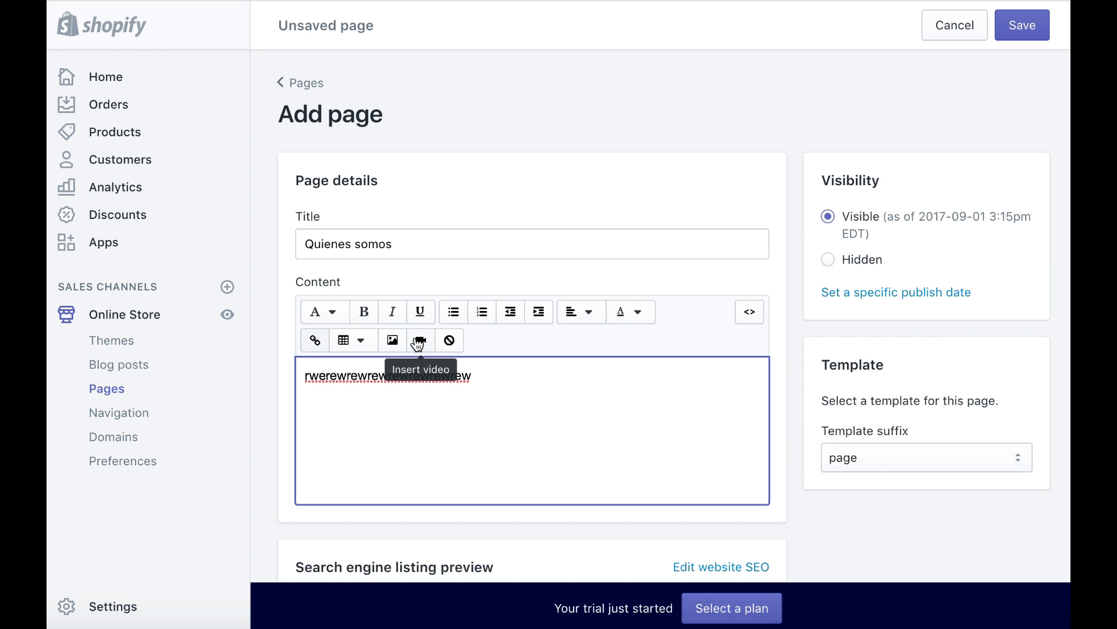
scroll(436, 383, "down", 3)
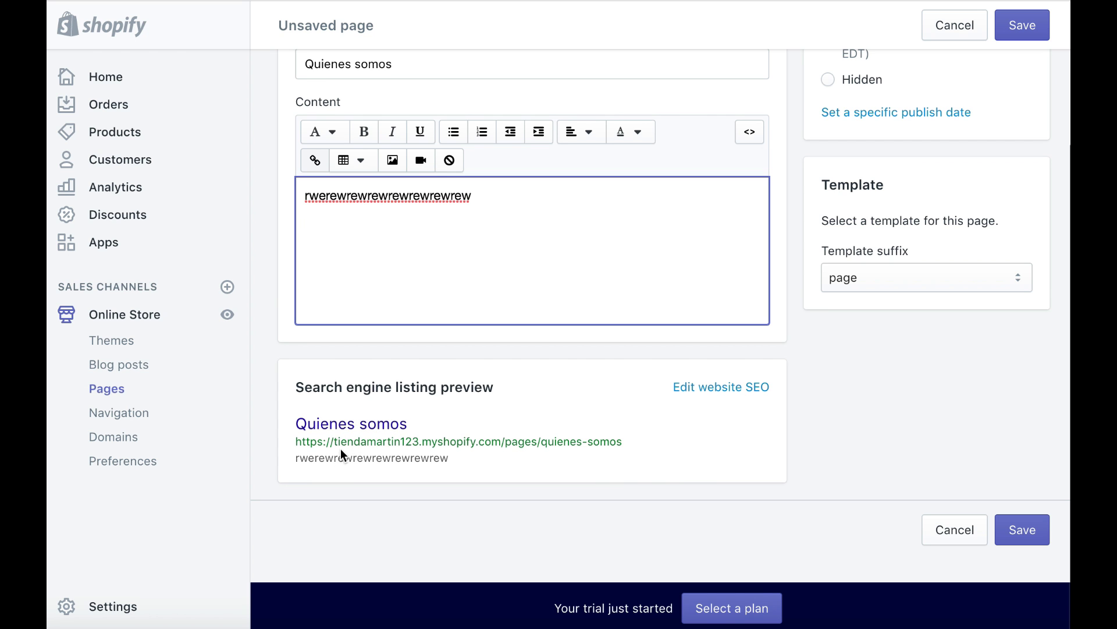
scroll(457, 409, "up", 3)
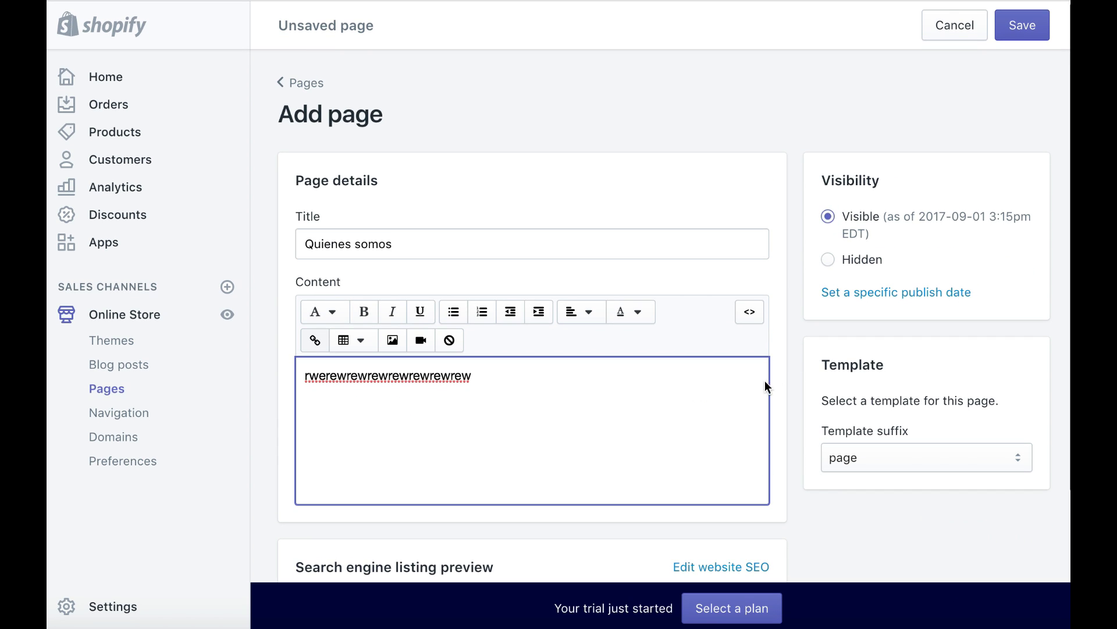
left_click(1029, 33)
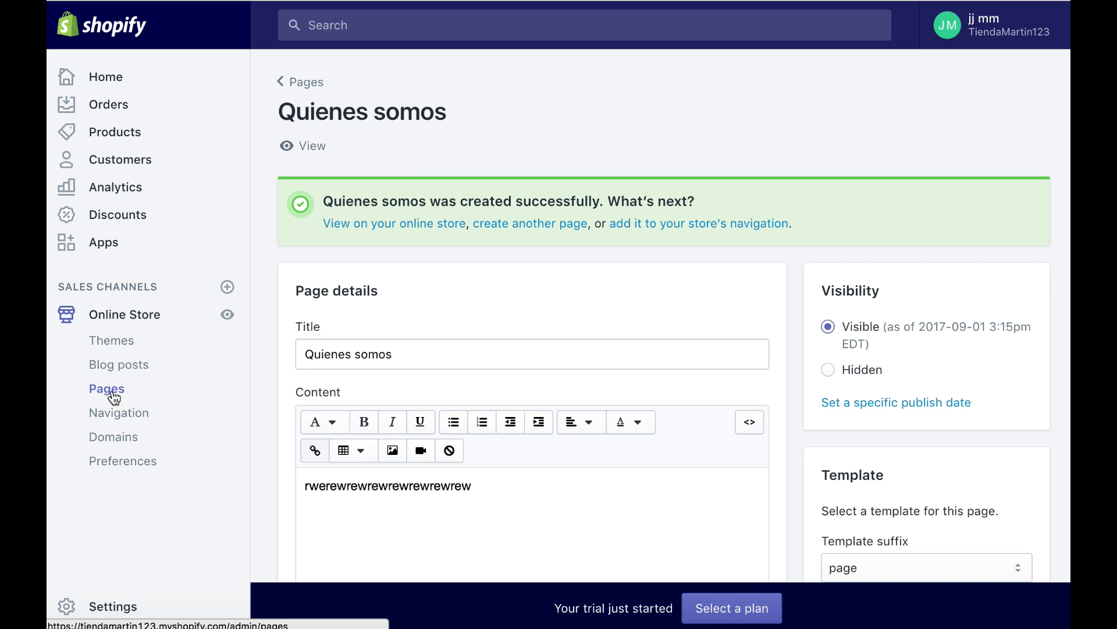
Step: In the store's navigation, add a "Contacto" item linked to All Products to the Main menu and save the menu
left_click(114, 416)
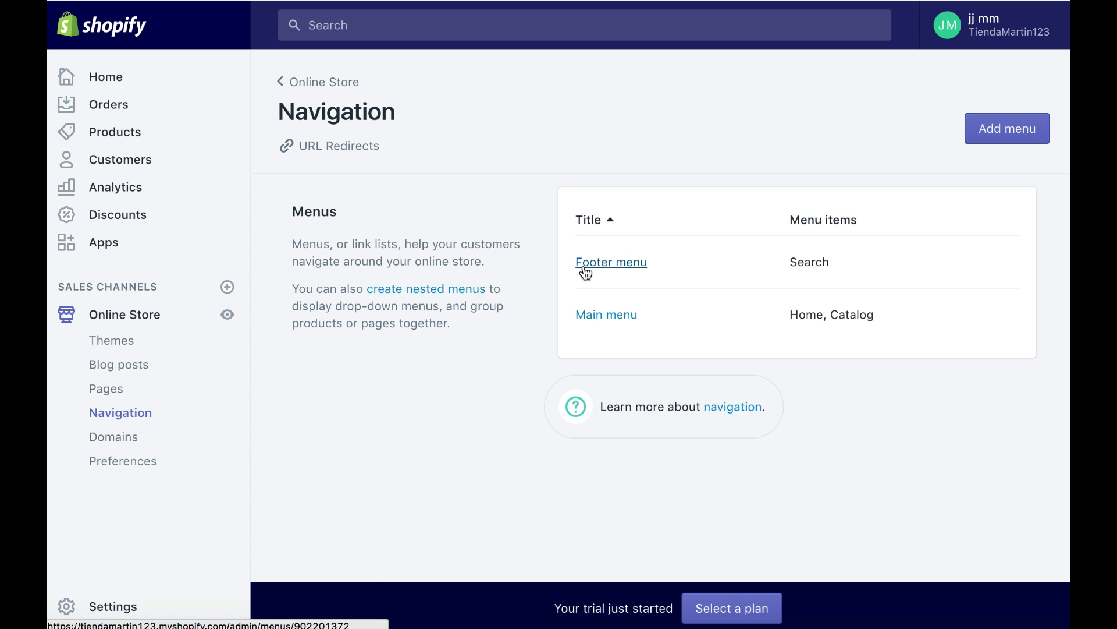
left_click_drag(830, 259, 787, 260)
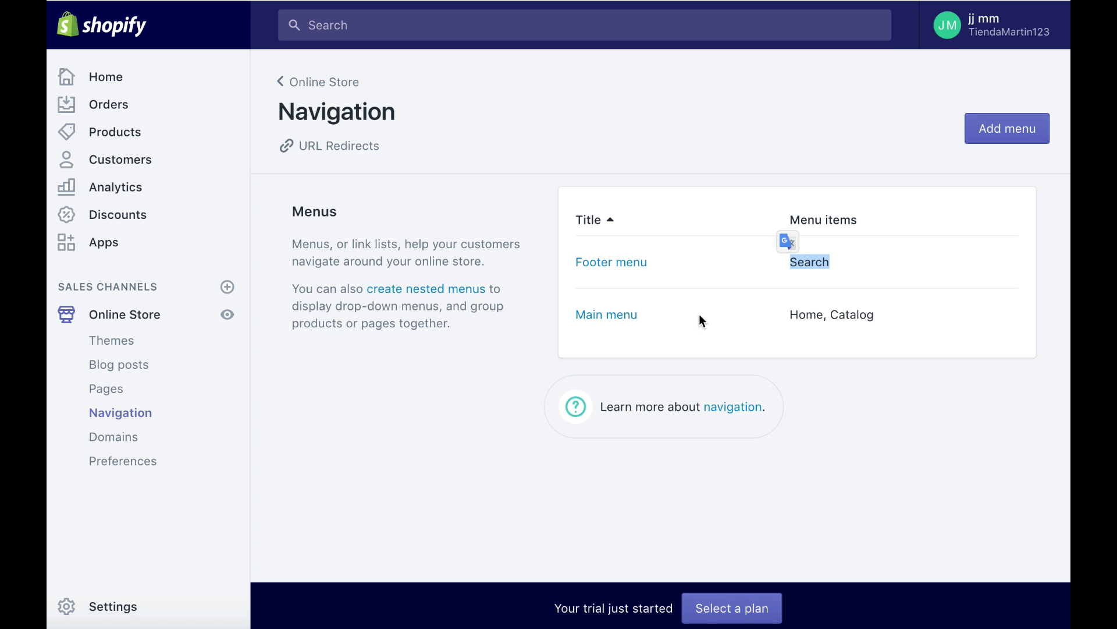
left_click(627, 320)
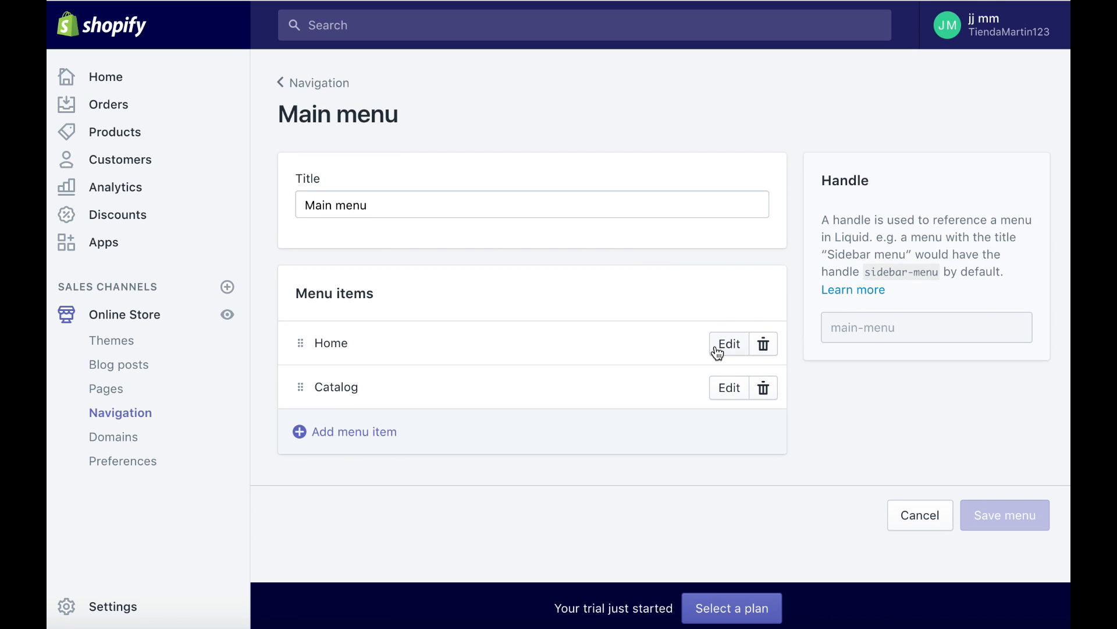
left_click(364, 432)
left_click(369, 319)
type("Contacto")
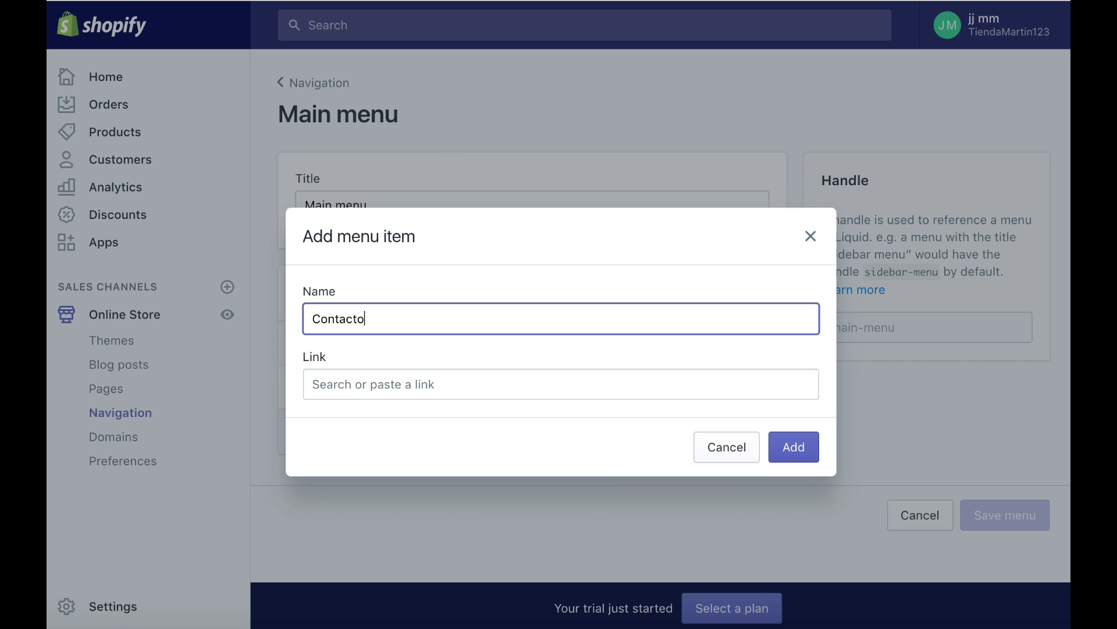
left_click(376, 382)
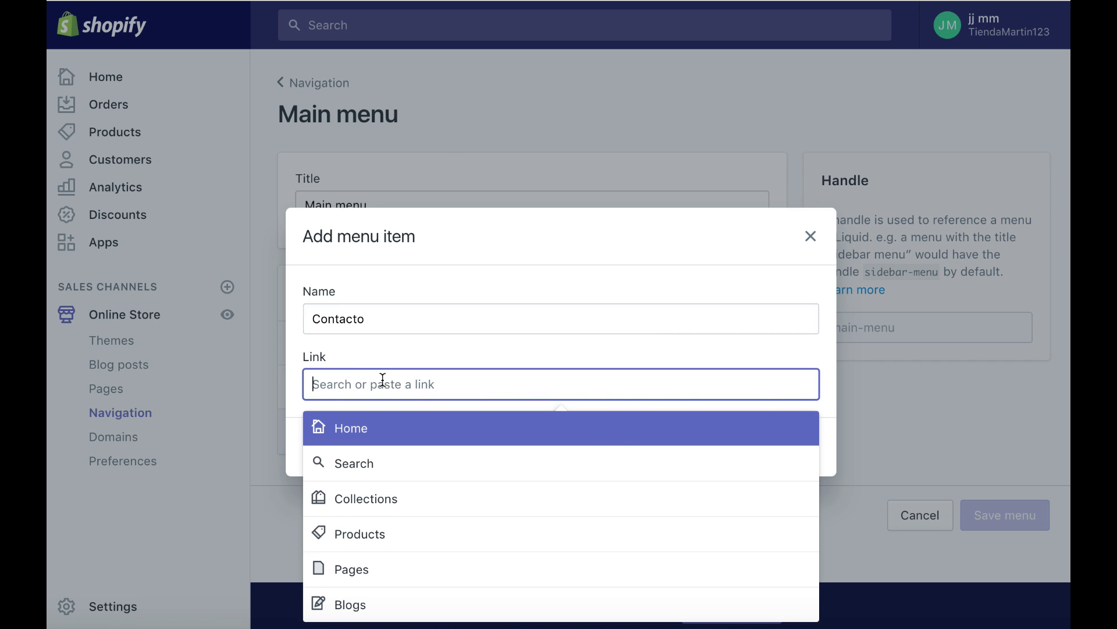
left_click(380, 548)
left_click(381, 471)
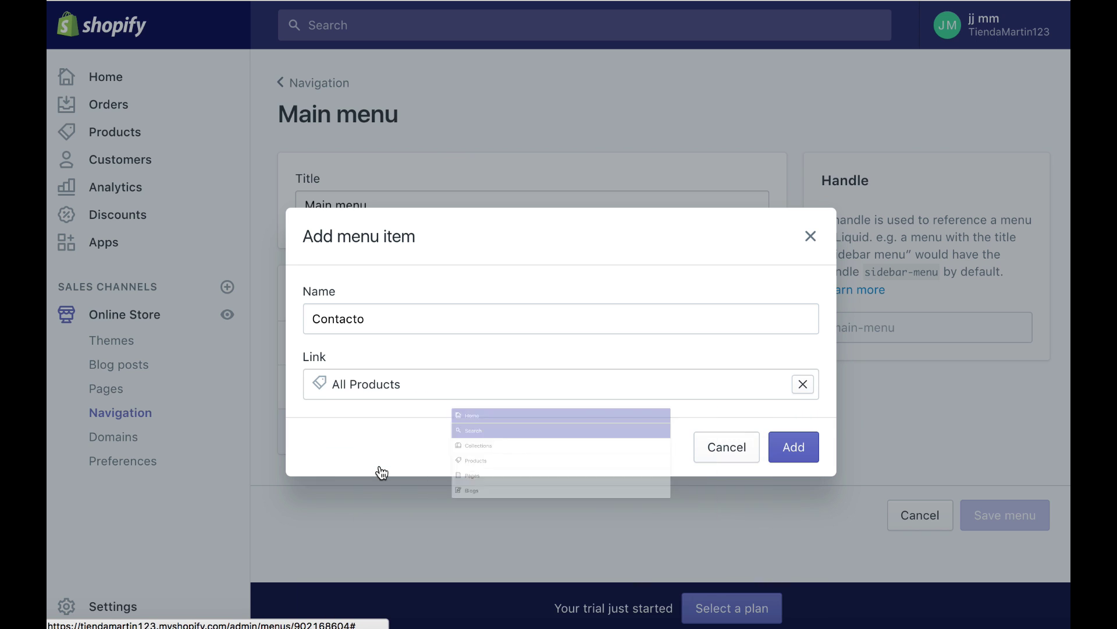
left_click(793, 447)
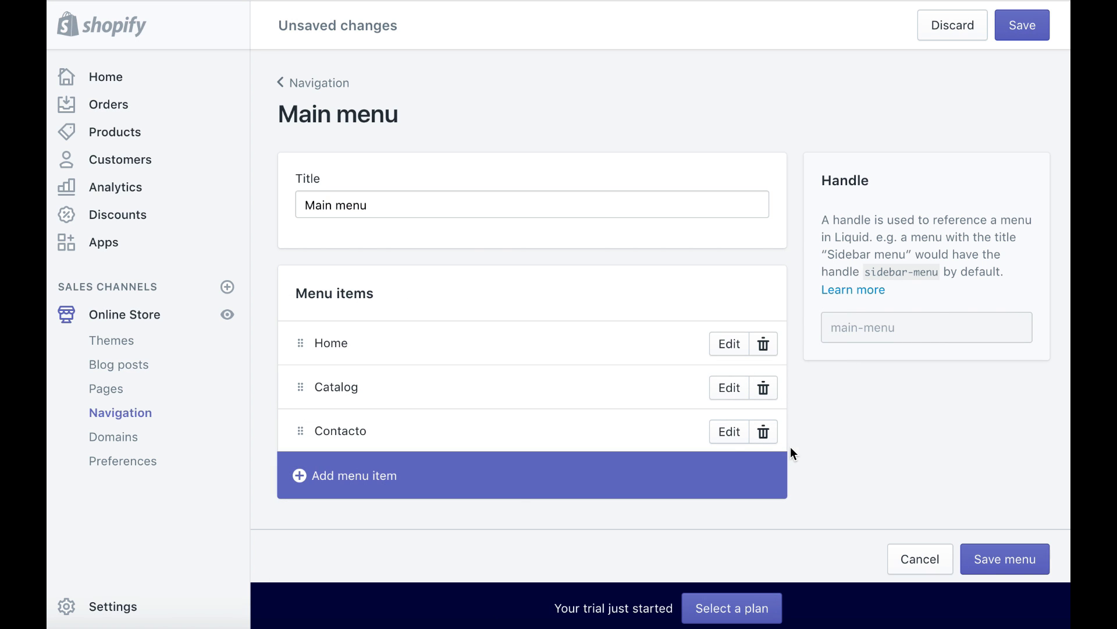
left_click(1004, 559)
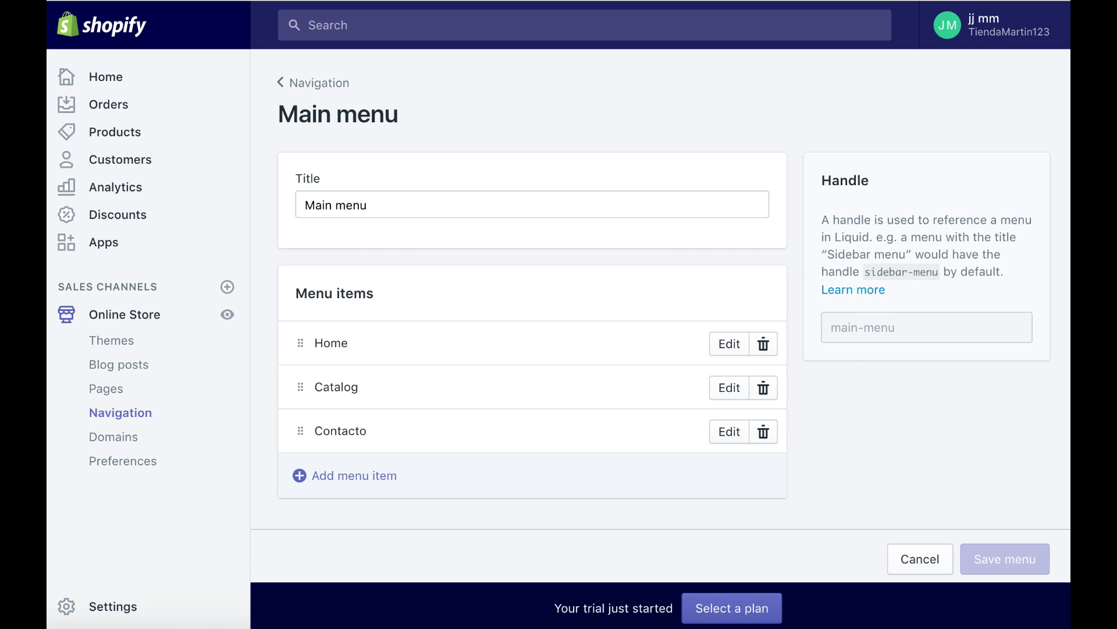
Step: View the live online store, follow the Contacto link in its header menu, and look over the page it opens
left_click(227, 314)
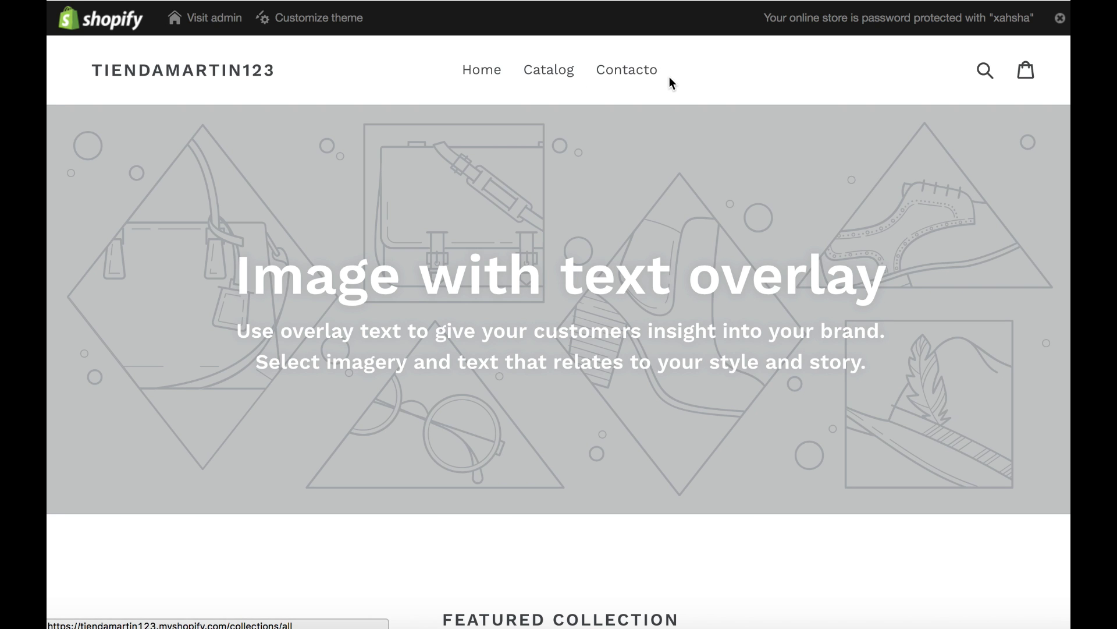
left_click_drag(666, 76, 595, 72)
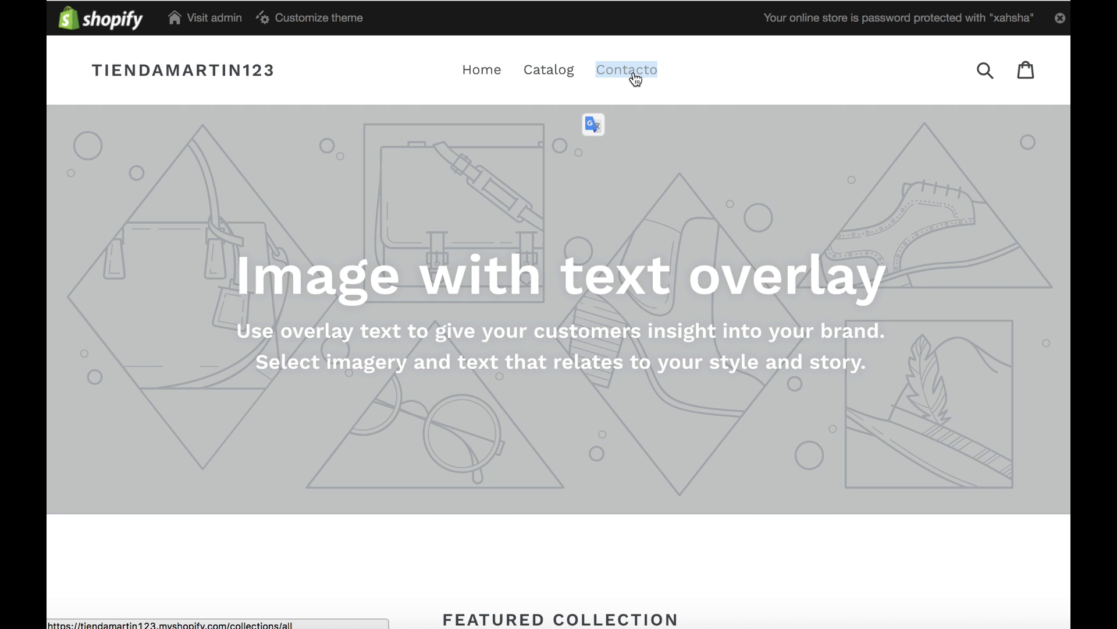
left_click(624, 75)
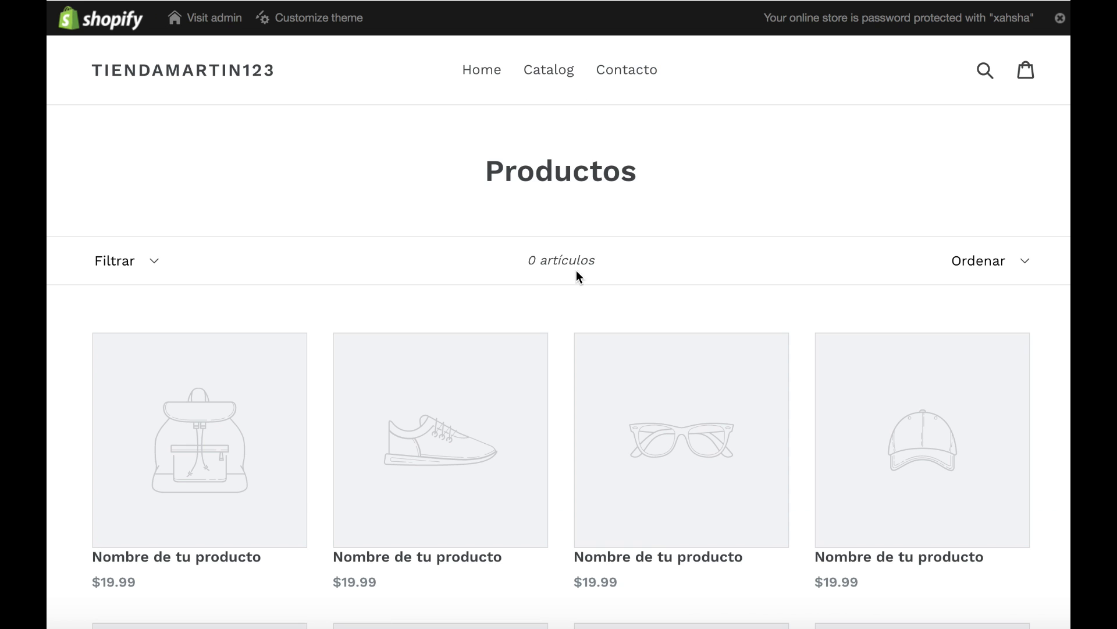
scroll(591, 314, "down", 10)
scroll(592, 317, "up", 10)
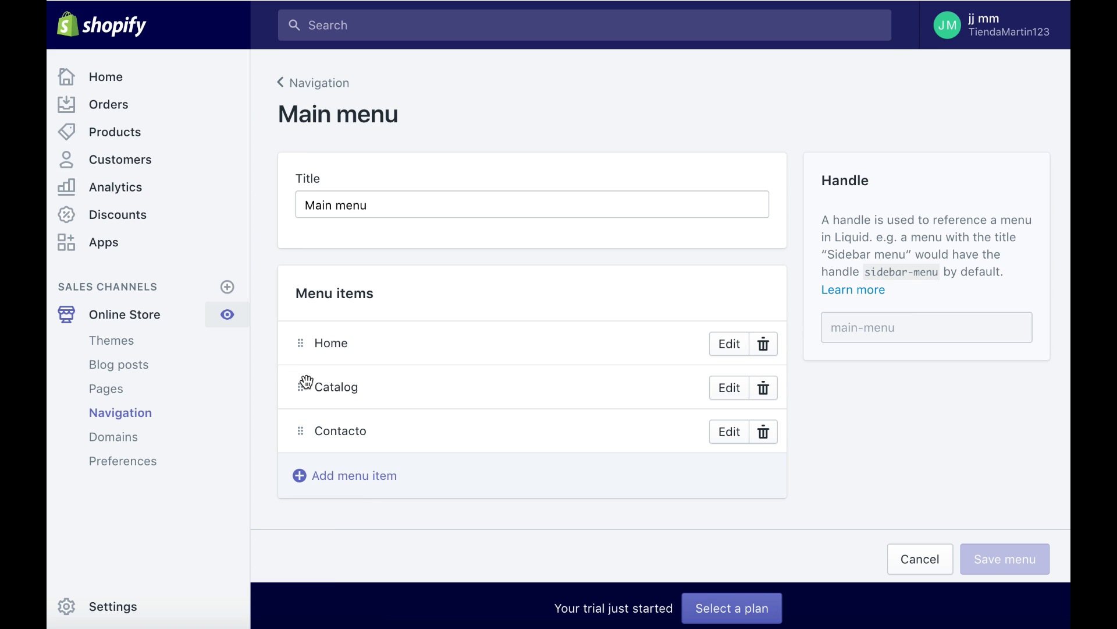
Step: Move Catalog above Home in the Main menu, retitle the menu "Menú principal", and save it
left_click_drag(307, 381, 301, 325)
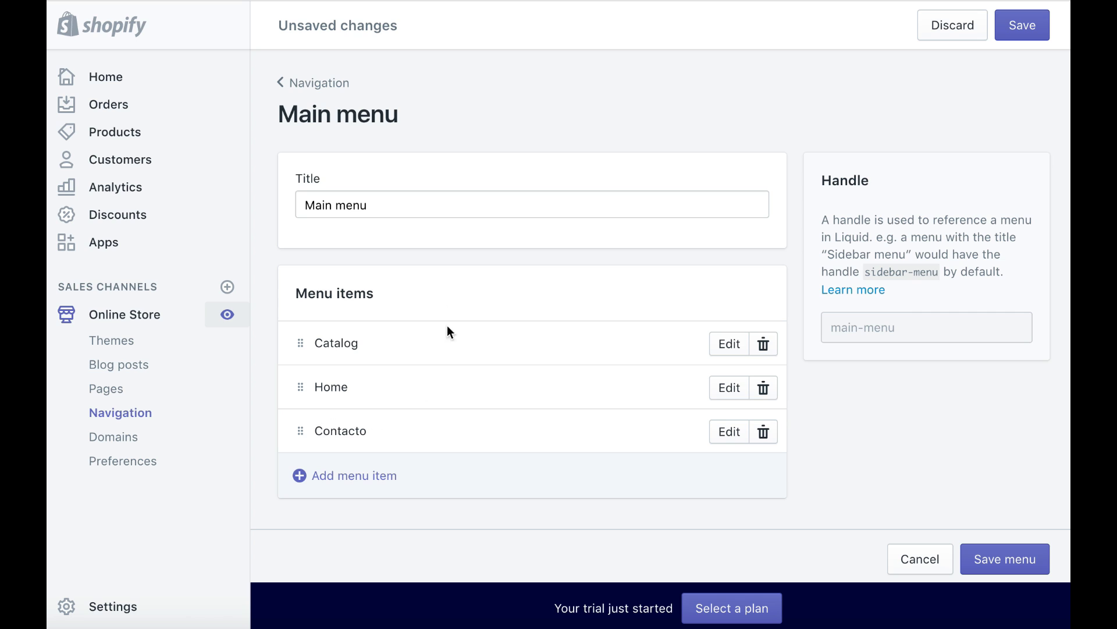
left_click_drag(375, 205, 288, 203)
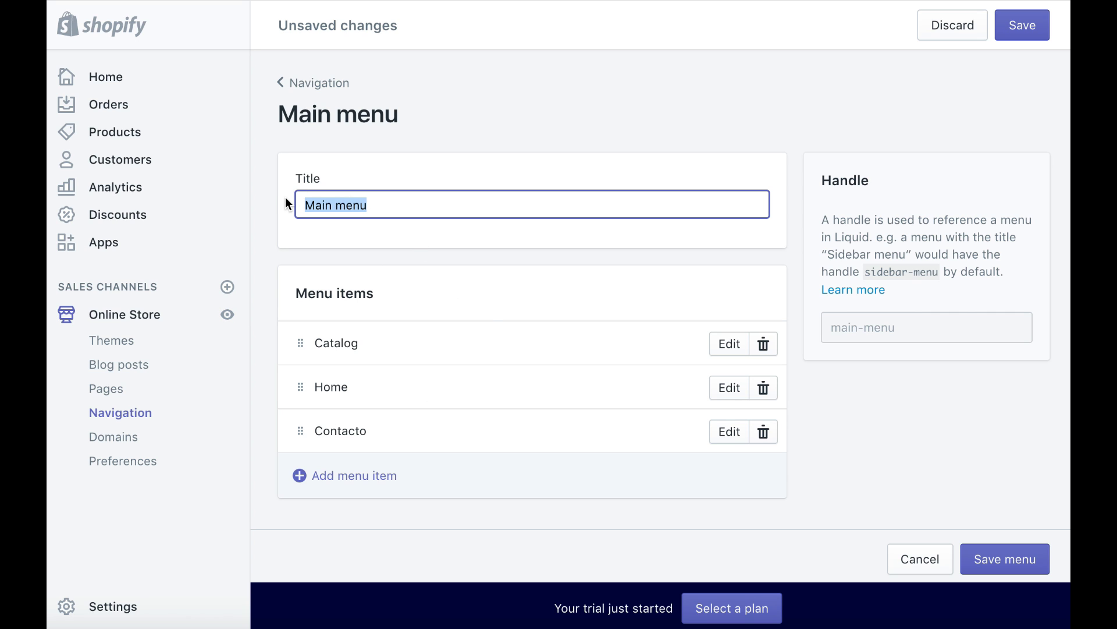
type("Menú pr")
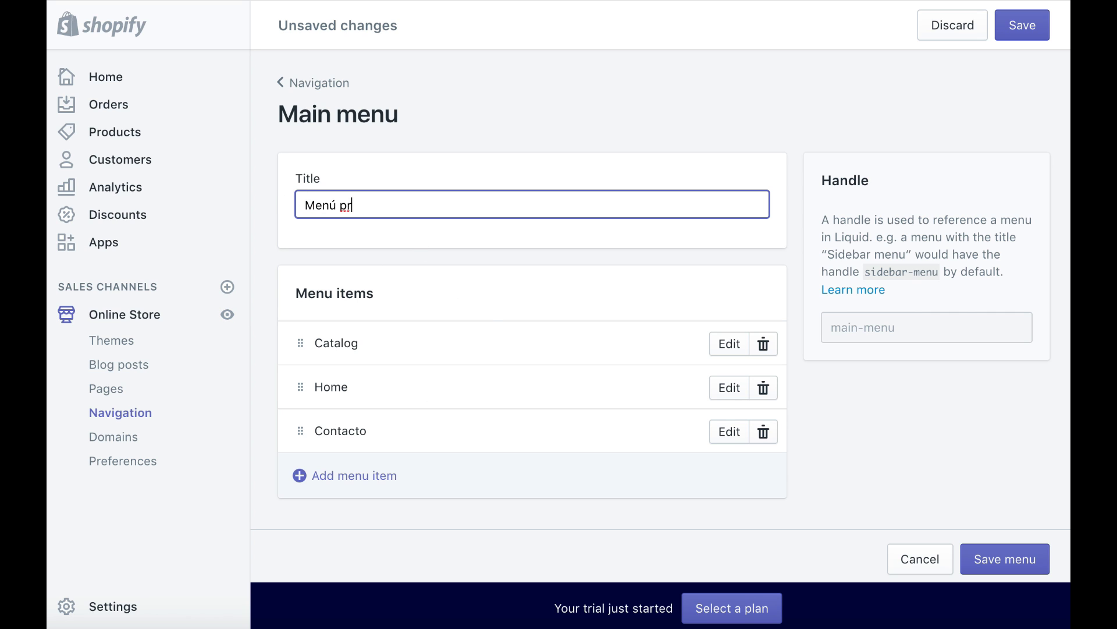
type("incipal")
left_click(966, 557)
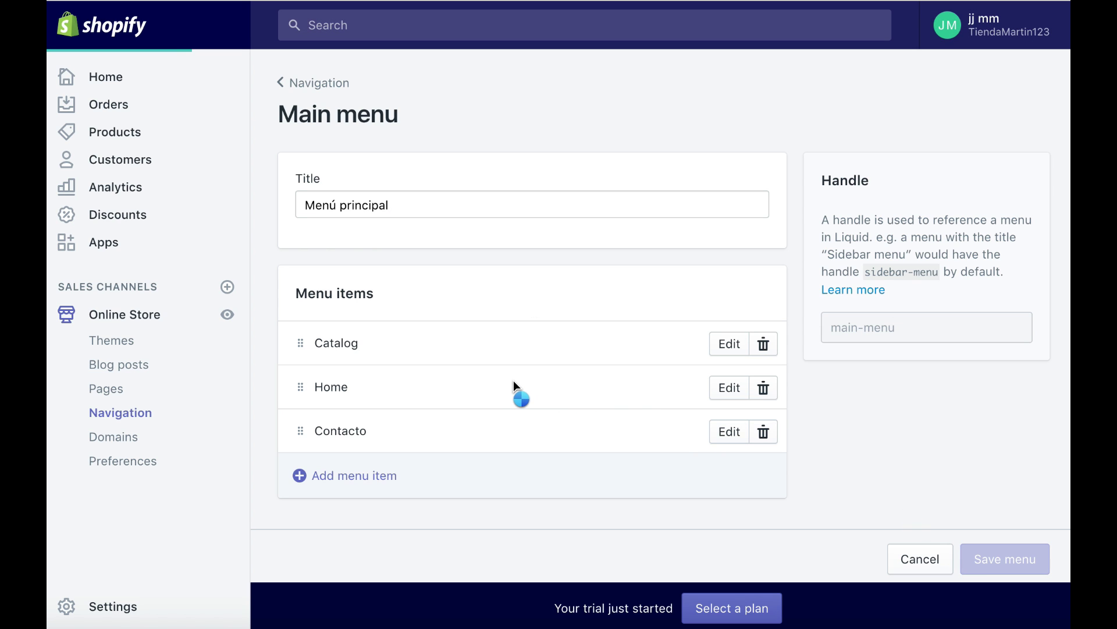
Step: In the store's domain settings, start connecting the existing domain ellasconducen.com
left_click(117, 440)
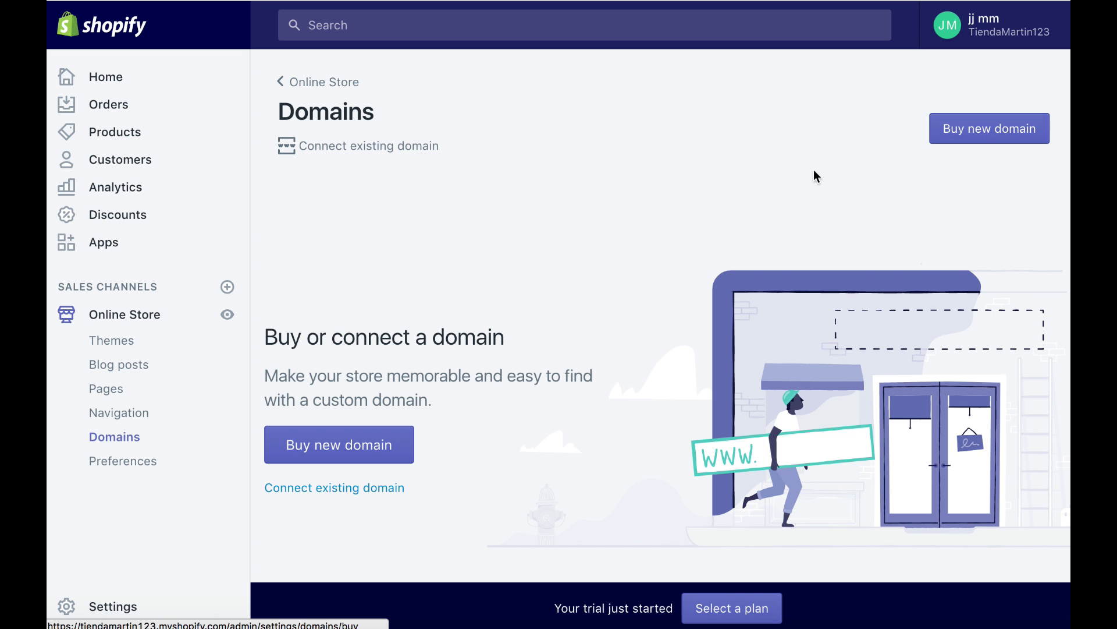
scroll(524, 288, "down", 5)
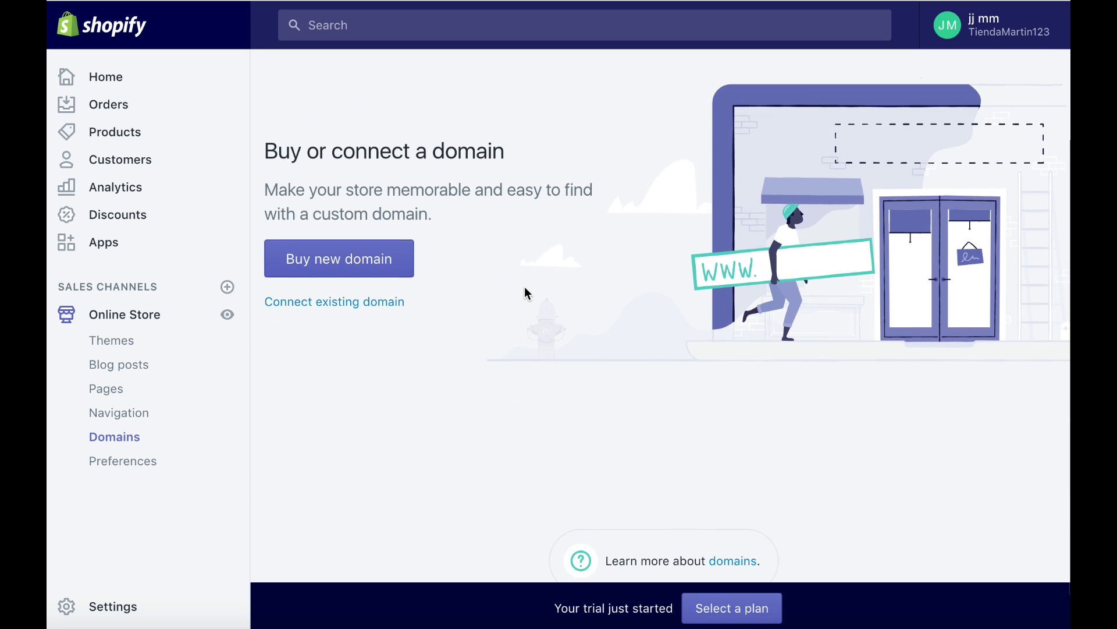
scroll(379, 275, "up", 2)
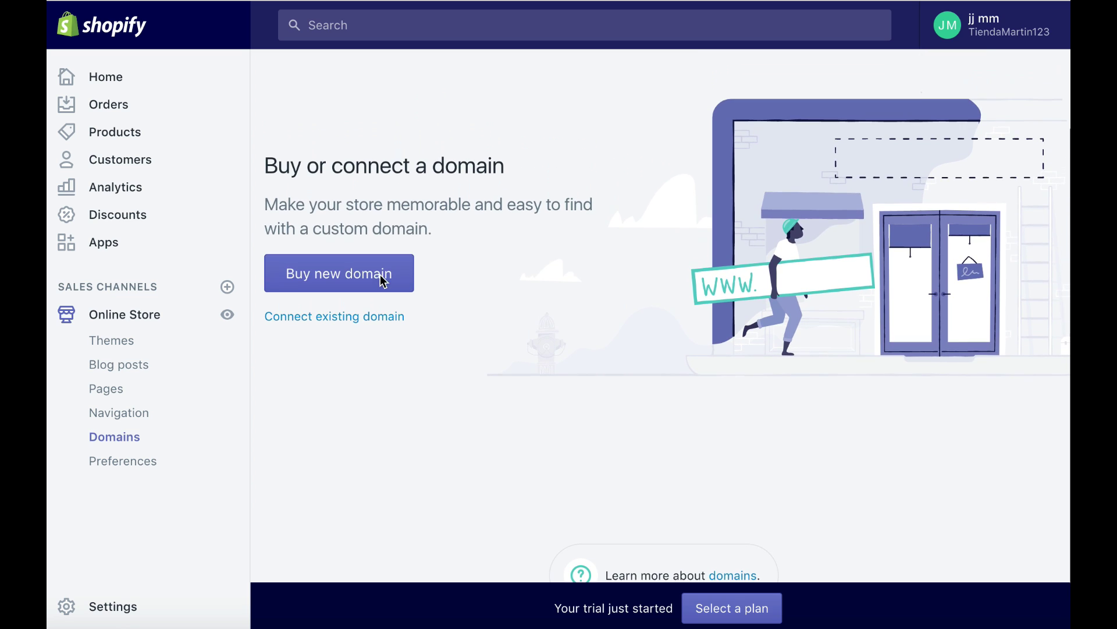
left_click(379, 324)
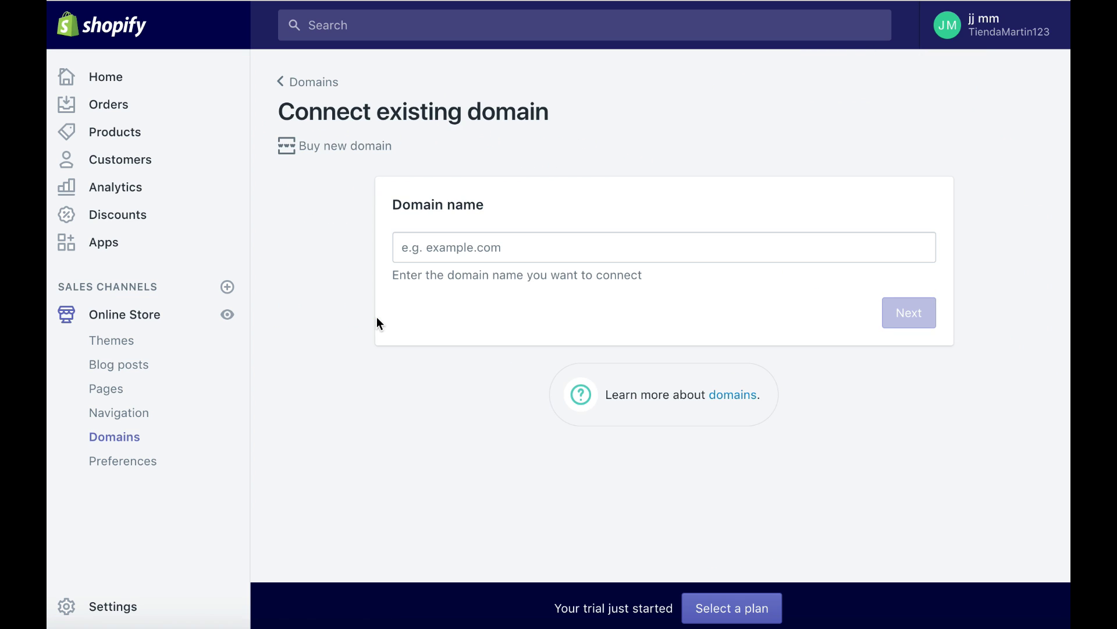
left_click(469, 235)
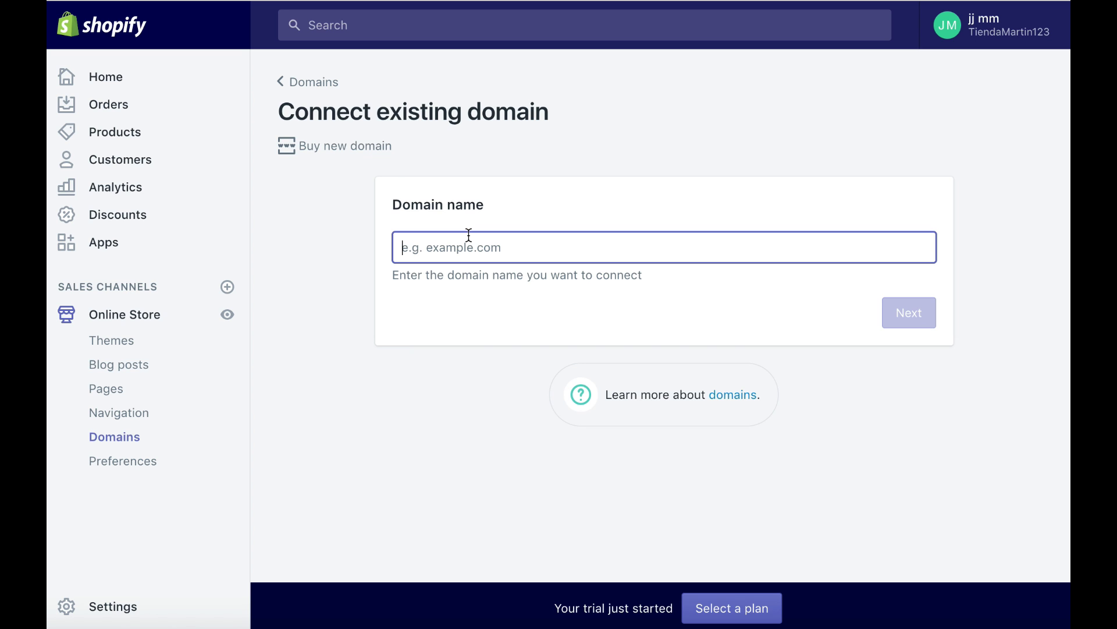
type("ellasconducen.com")
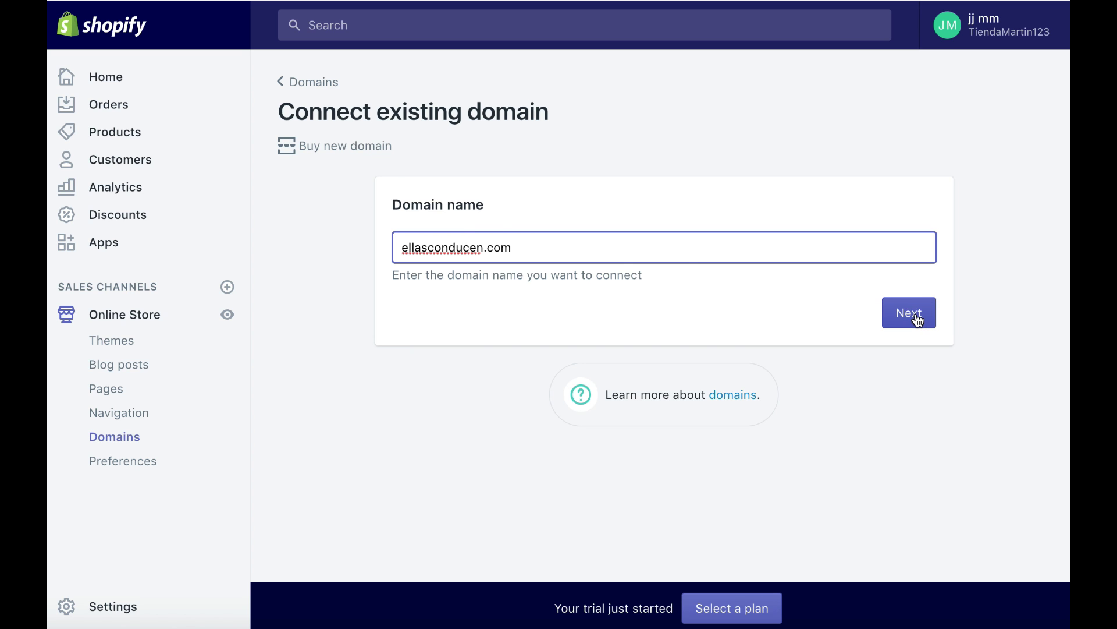
left_click(914, 315)
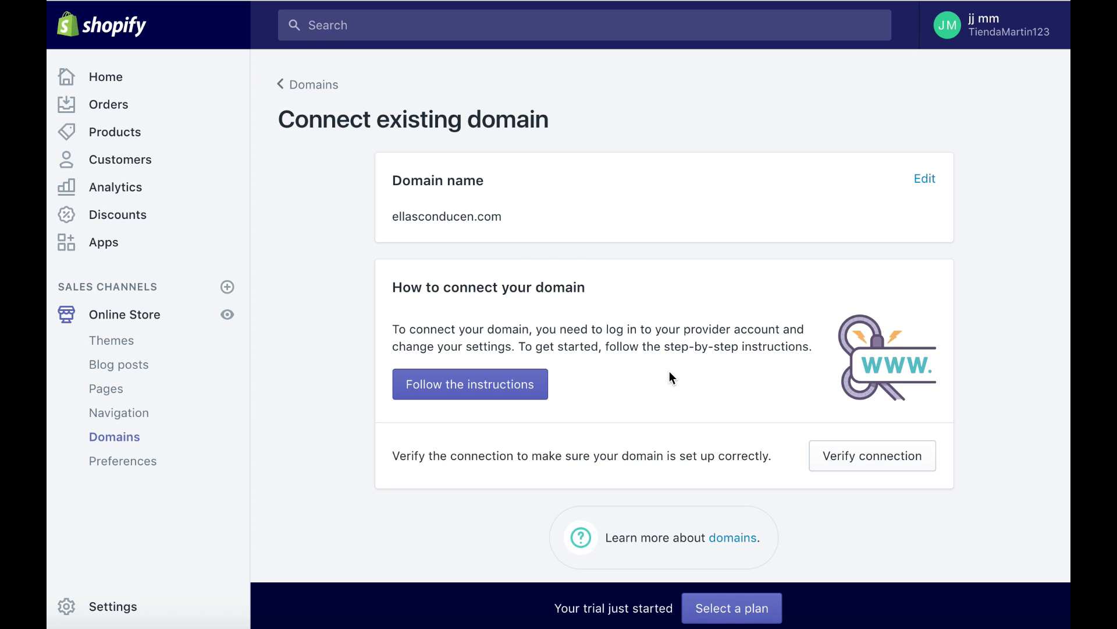
Step: Open the domain connection instructions and review the DNS guidance on the A record and CNAME record
left_click(512, 387)
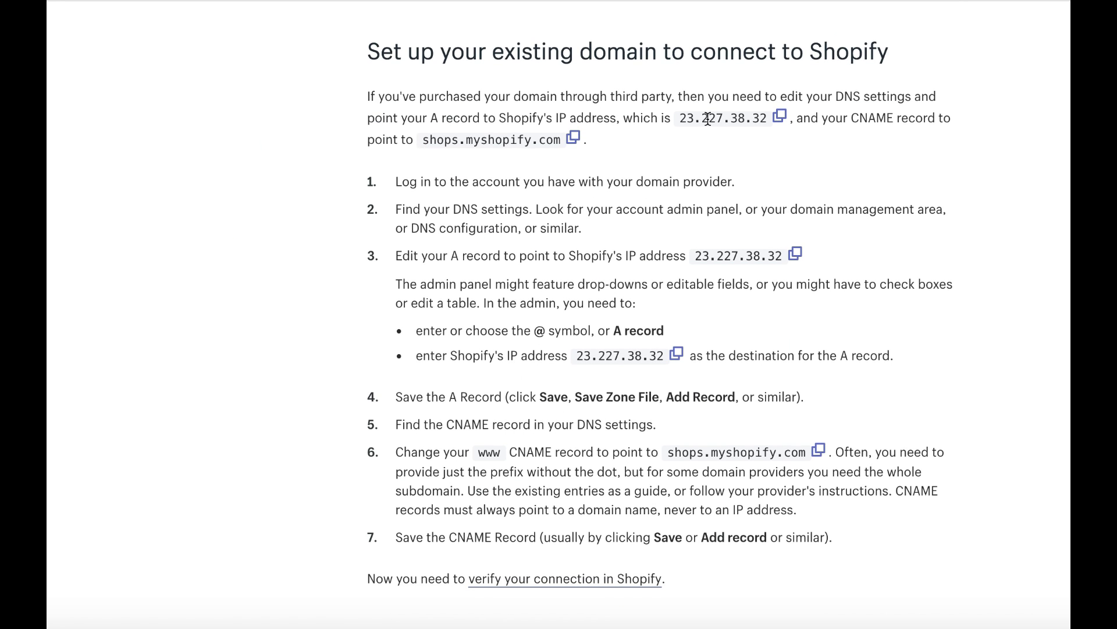
scroll(780, 114, "up", 1)
double_click(861, 110)
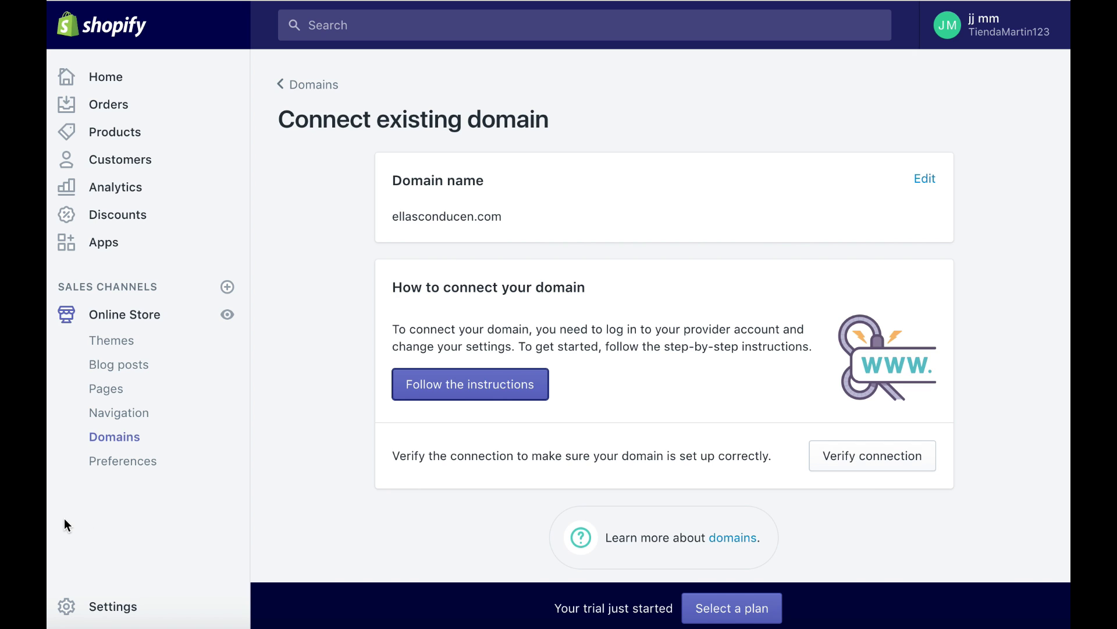
Step: Look over the online store preferences for homepage title, meta description, Google Analytics and Facebook Pixel
left_click(115, 469)
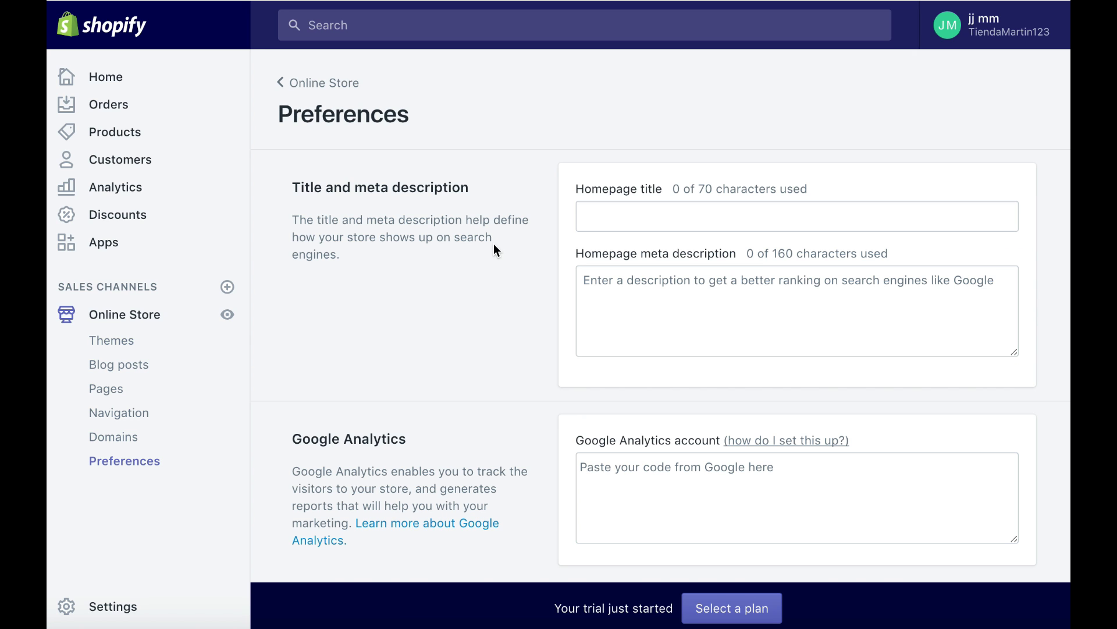
left_click(614, 212)
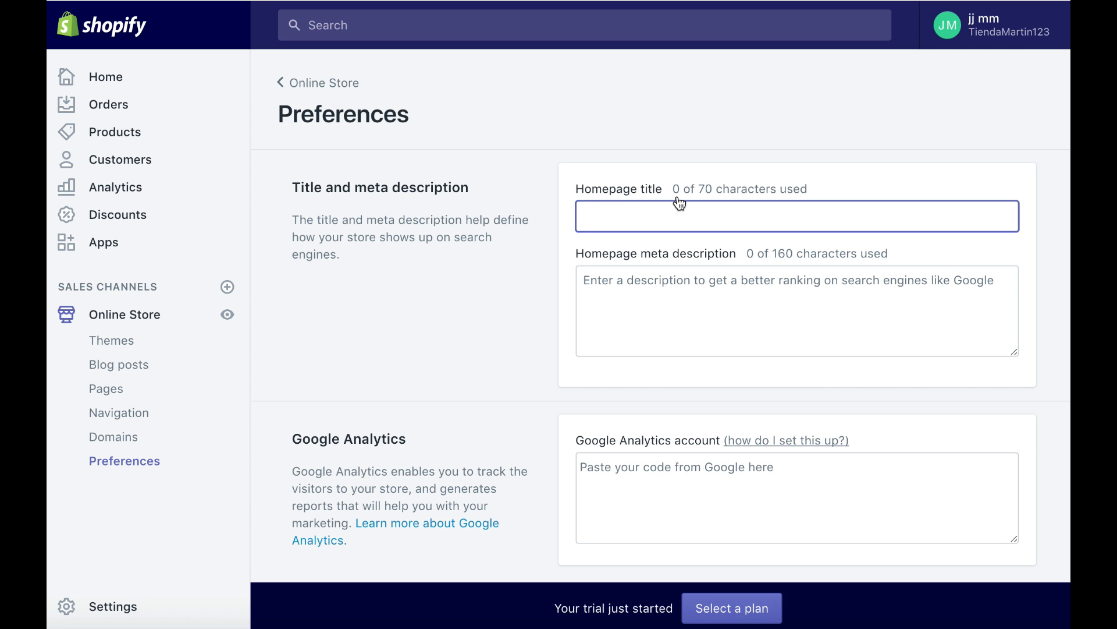
left_click(637, 309)
scroll(635, 314, "down", 5)
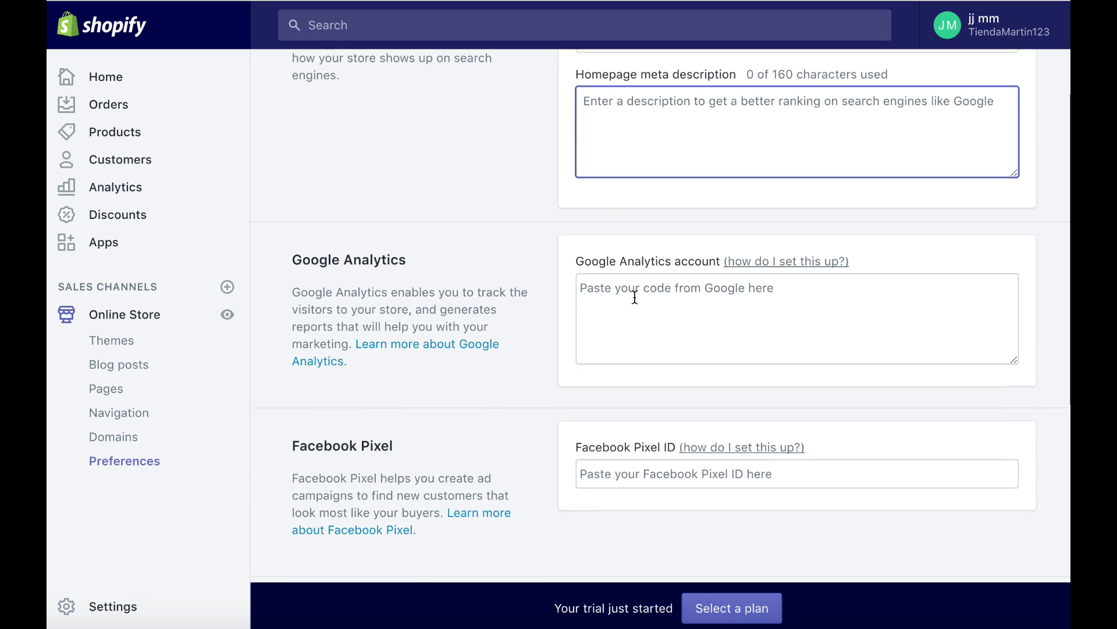
left_click(630, 322)
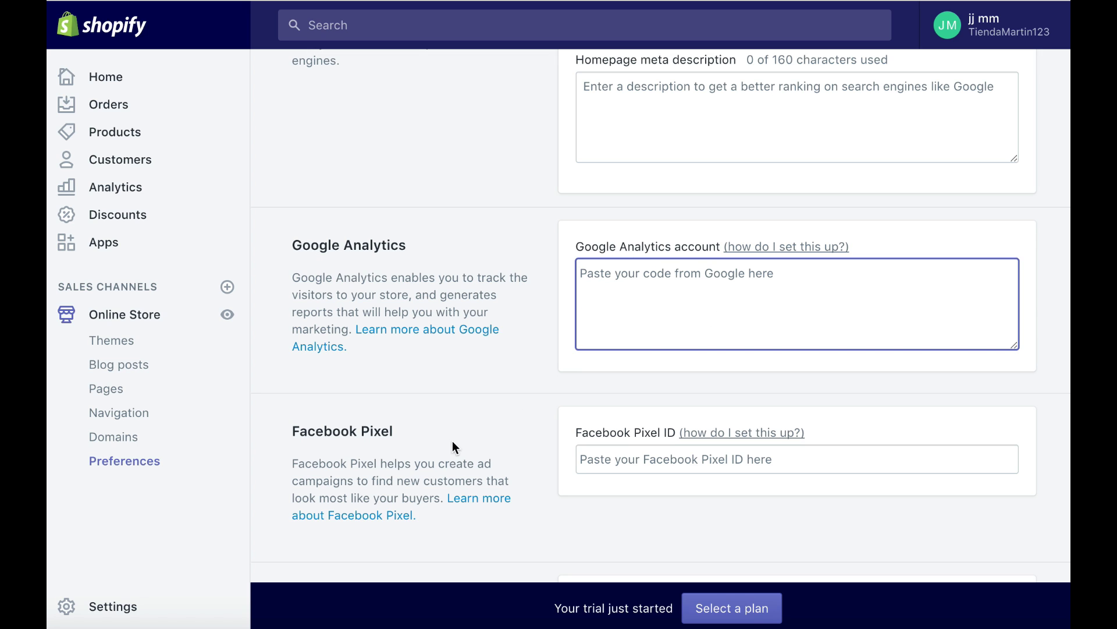
left_click(682, 461)
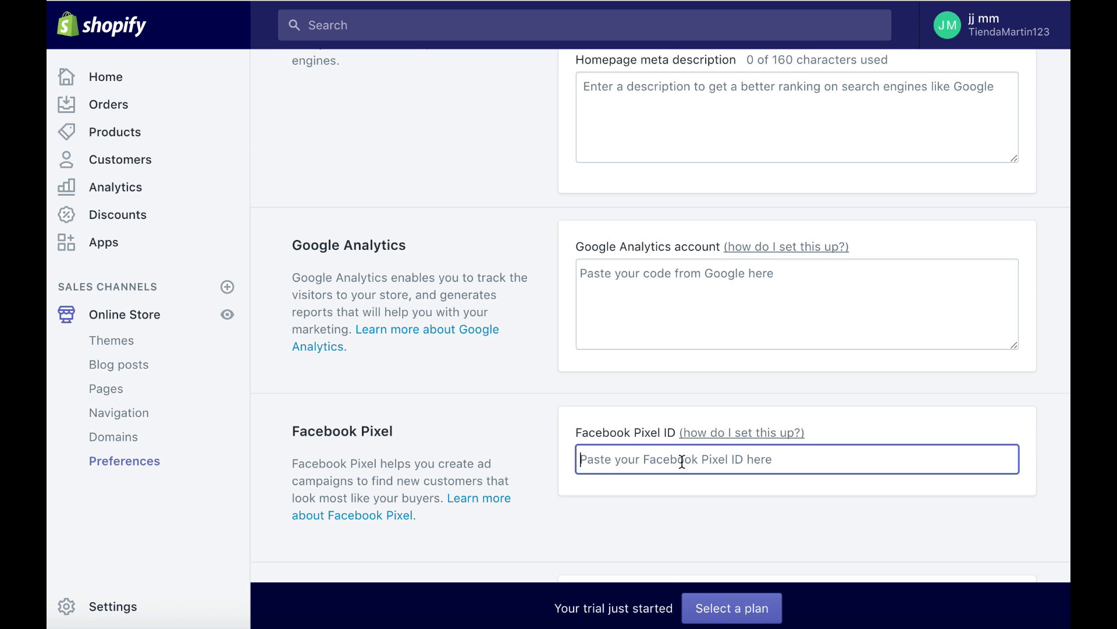
Step: Examine the password page preferences, including the store password and the message for visitors
scroll(682, 461, "down", 5)
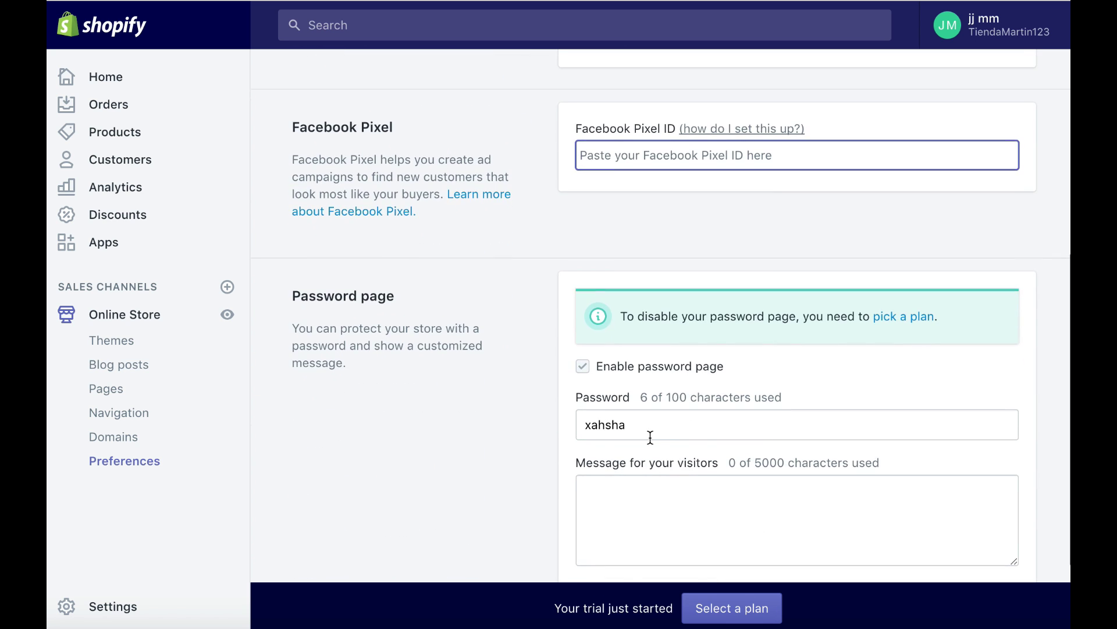
scroll(650, 437, "down", 2)
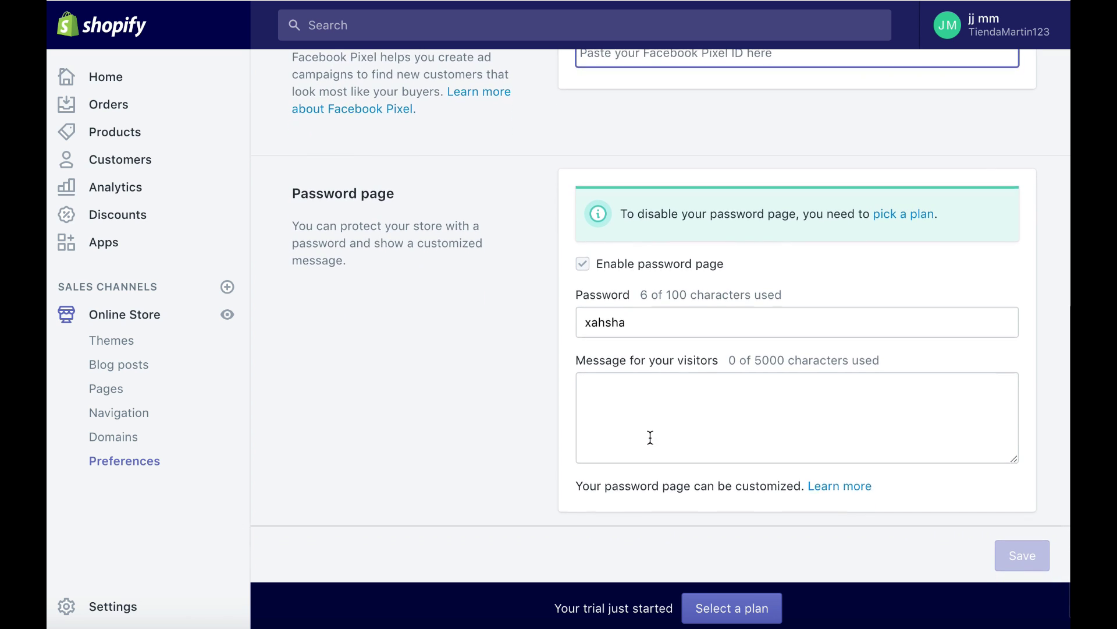
scroll(650, 437, "down", 1)
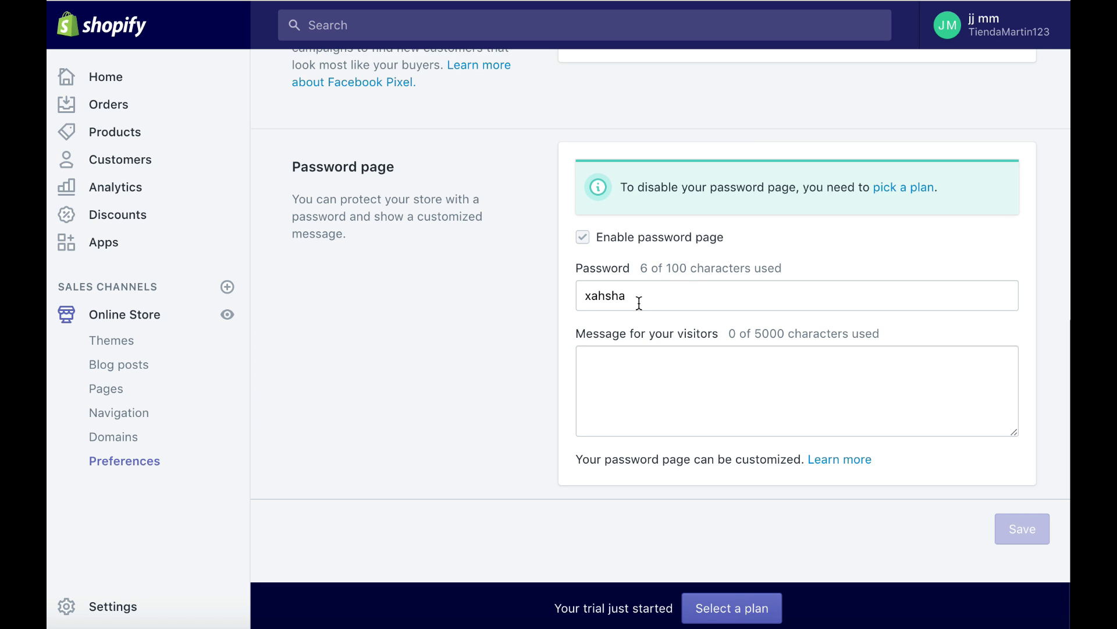
left_click(598, 299)
left_click_drag(599, 299, 579, 298)
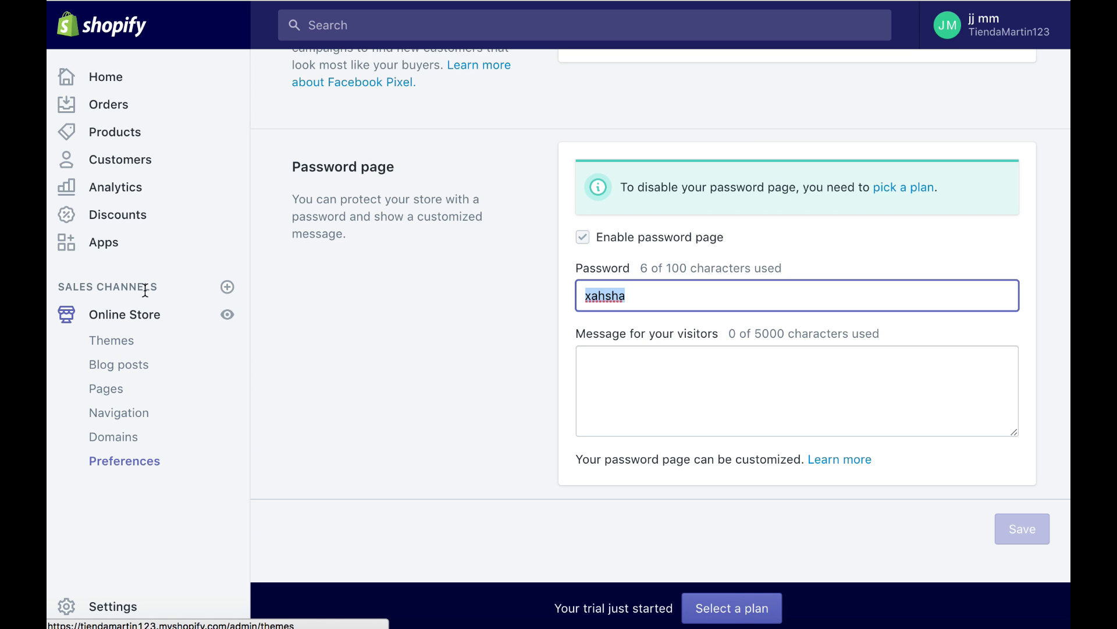
Step: View the options for importing products by CSV file, and close them without uploading a file
left_click(125, 138)
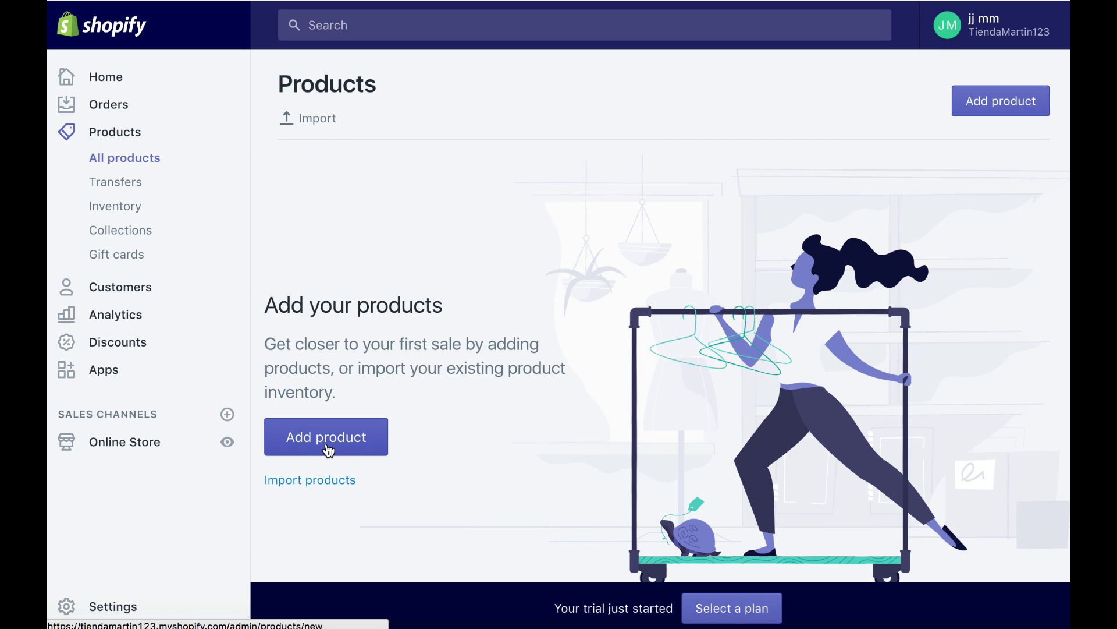
left_click(320, 481)
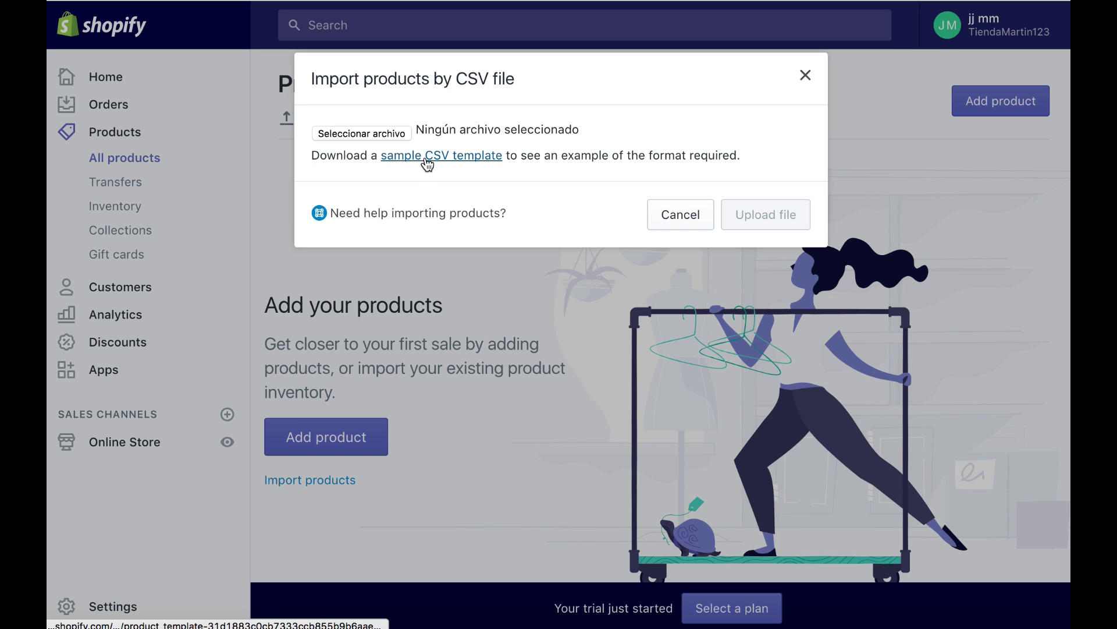
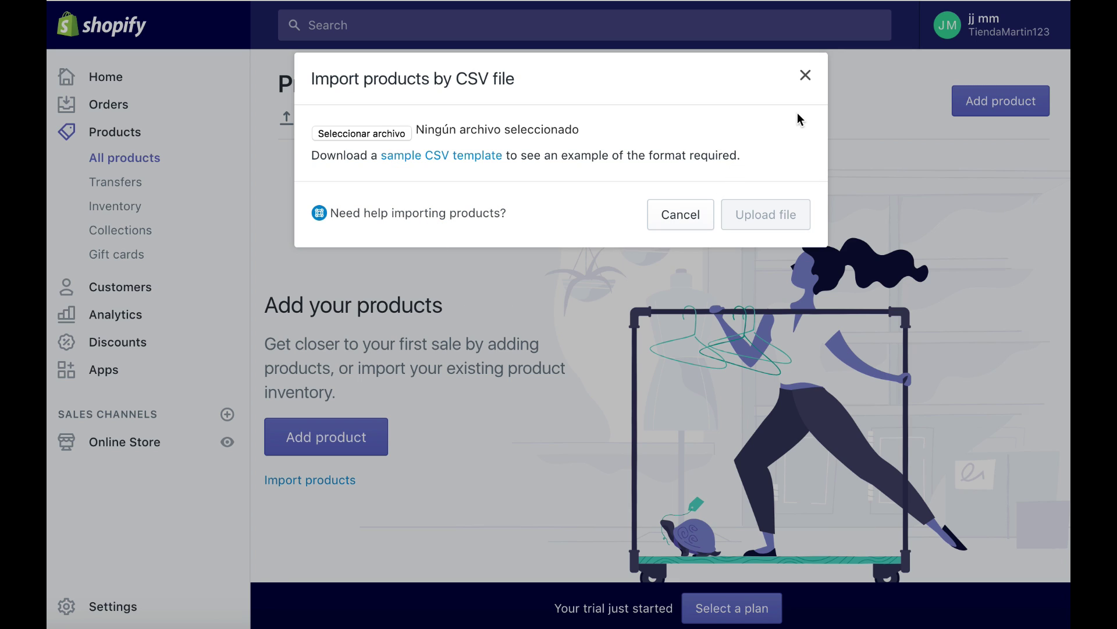
left_click(807, 77)
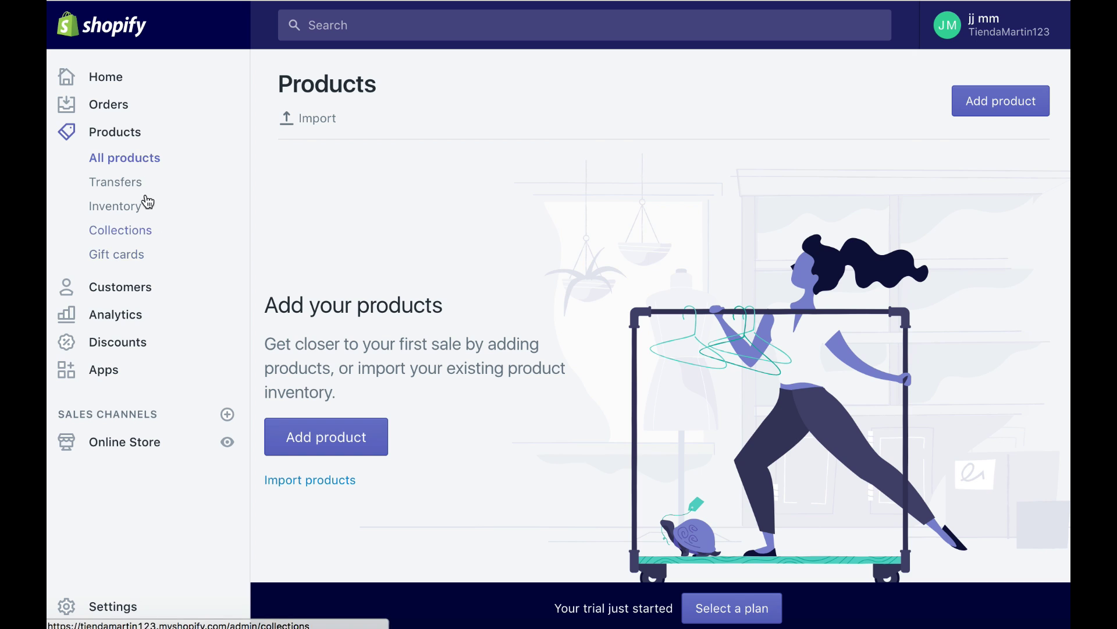
Step: Start a new product titled "Producto 1" with the description "descripciones"
left_click(327, 440)
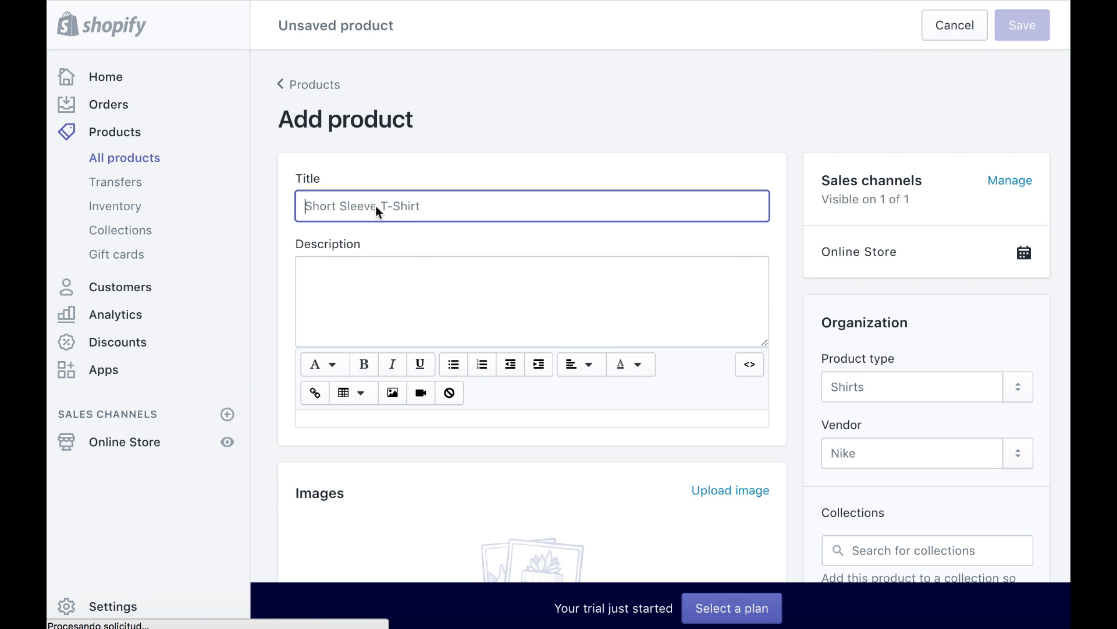
type("Producto 1")
left_click(385, 352)
type("descripciones")
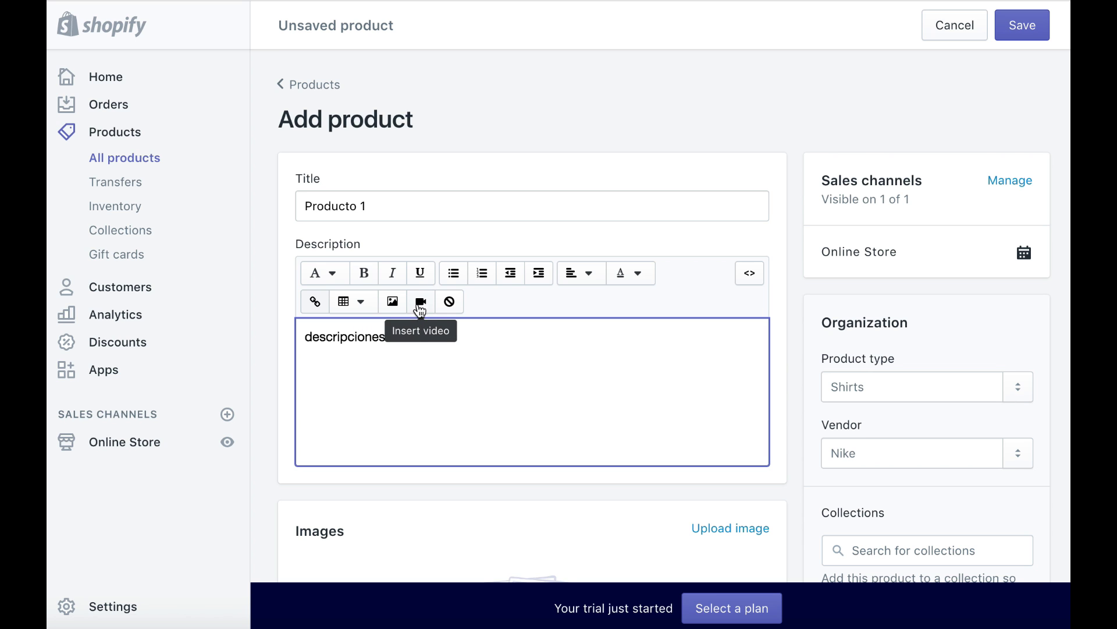
Step: Upload the image "que es ser feliz.png" from the Escritorio folder to the new product
scroll(423, 400, "down", 3)
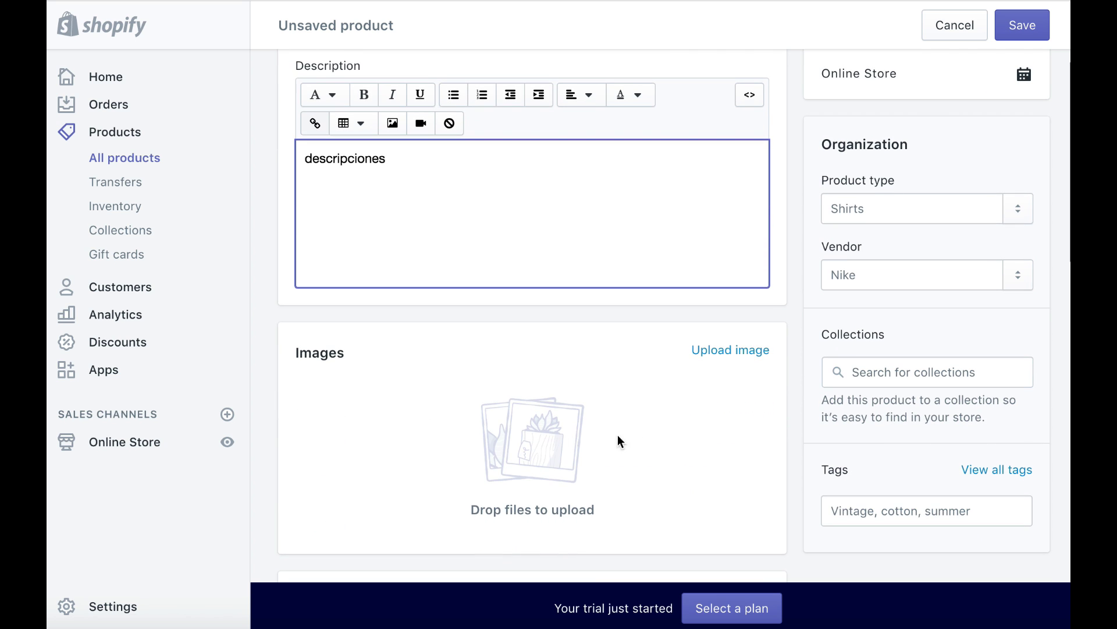
left_click(739, 352)
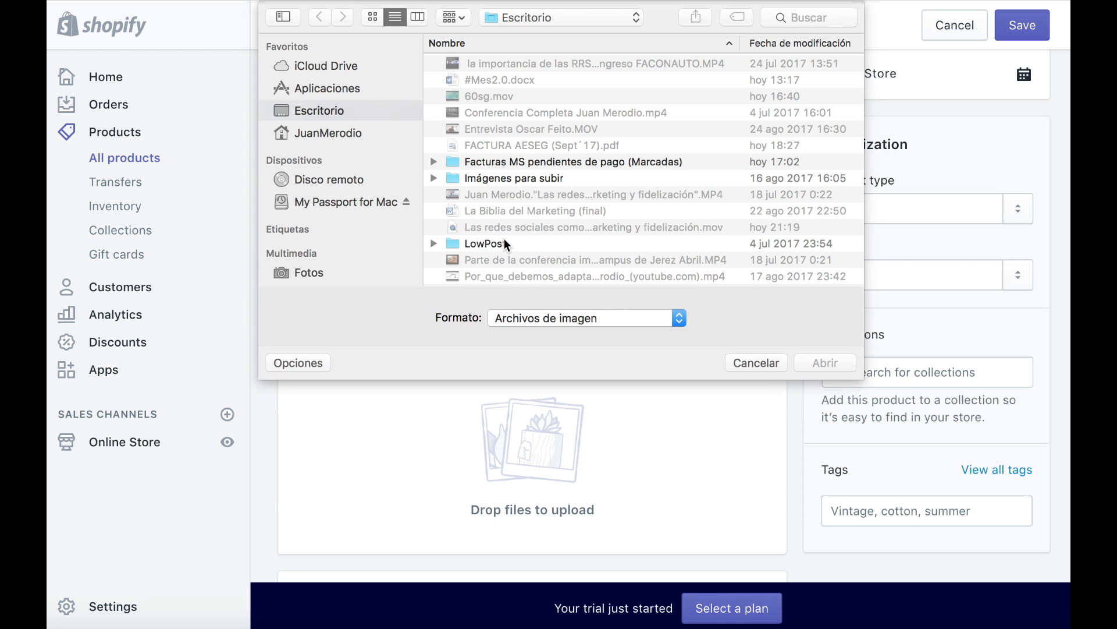
scroll(505, 244, "down", 3)
scroll(502, 187, "up", 3)
scroll(481, 235, "down", 3)
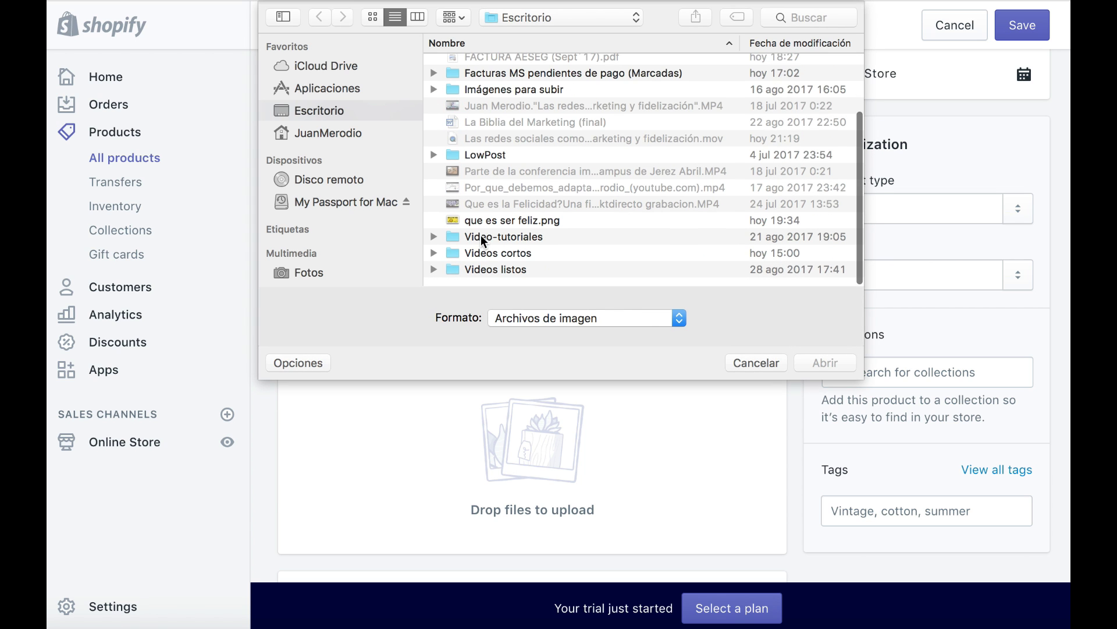
left_click(481, 228)
left_click(815, 360)
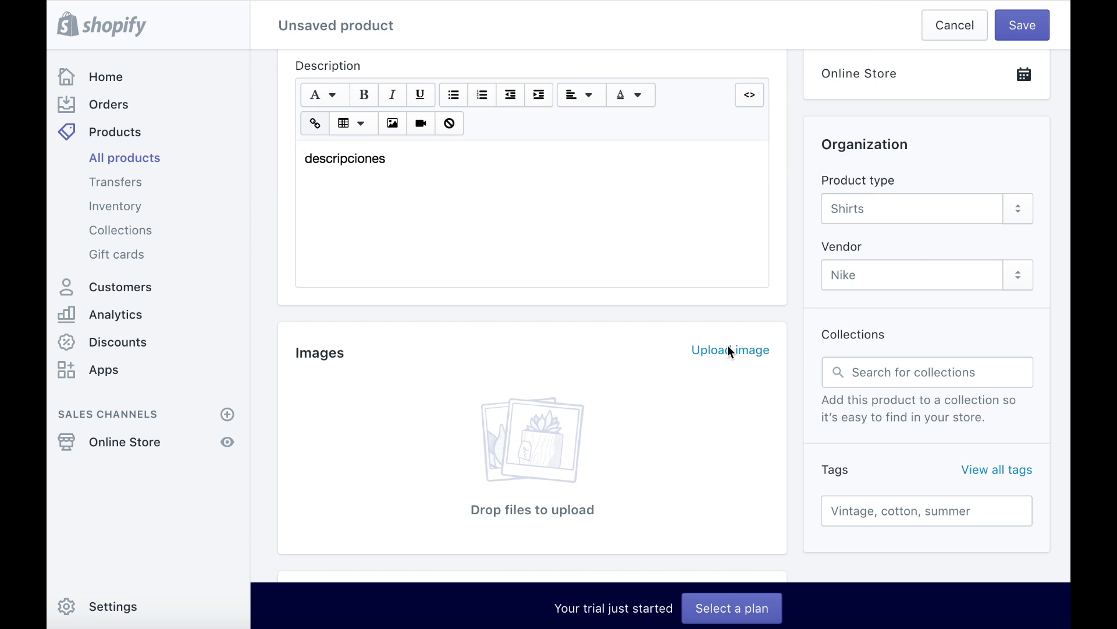
Step: Set the product's price to €15.00 with taxes charged on it
scroll(421, 424, "down", 6)
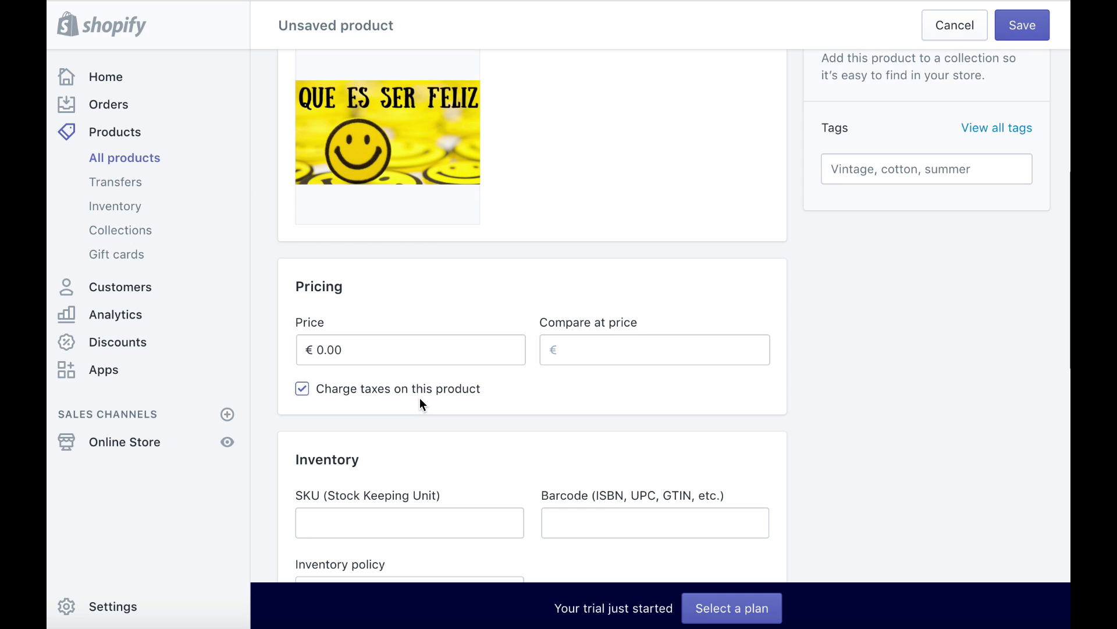
left_click(324, 350)
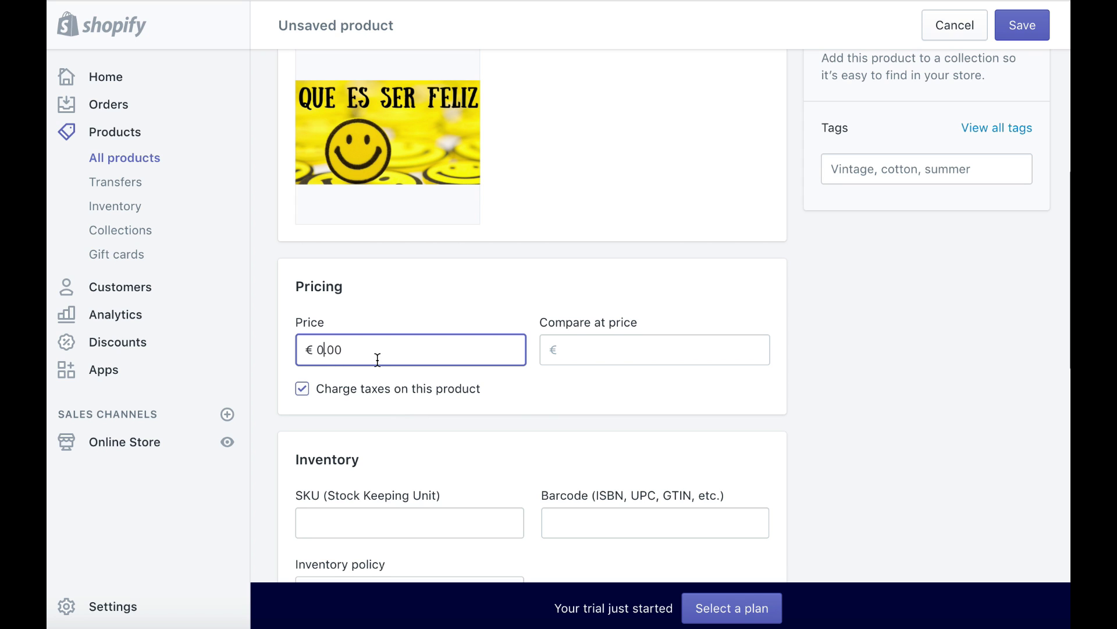
key("BackSpace")
type("15")
left_click(303, 390)
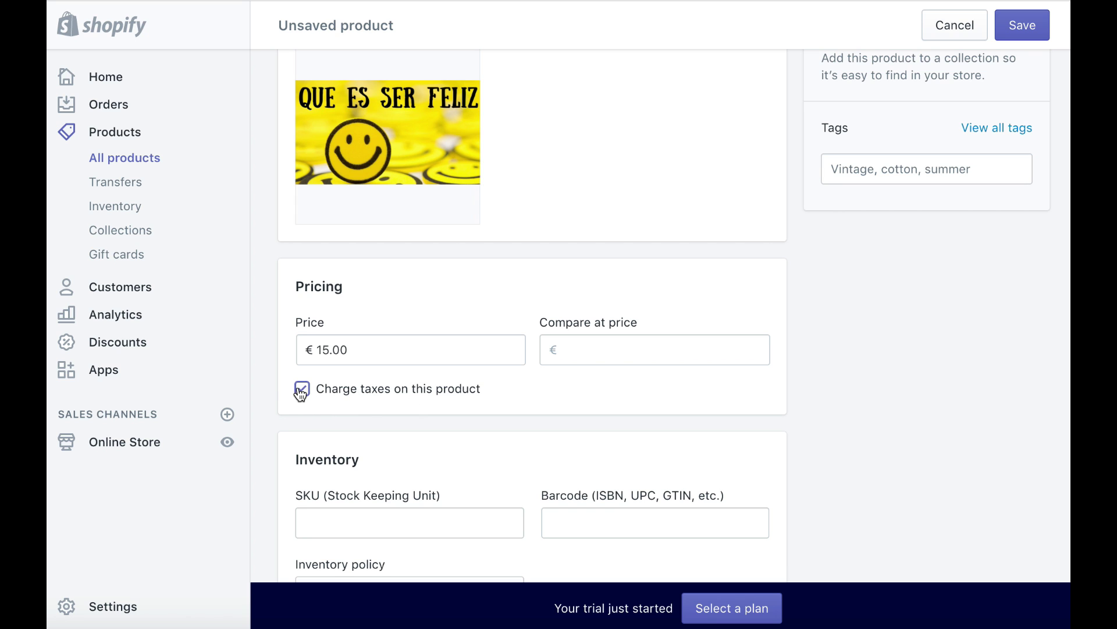
left_click(305, 389)
Step: Review the product's inventory and shipping settings, switching the shipping requirement off and back on
scroll(382, 410, "down", 2)
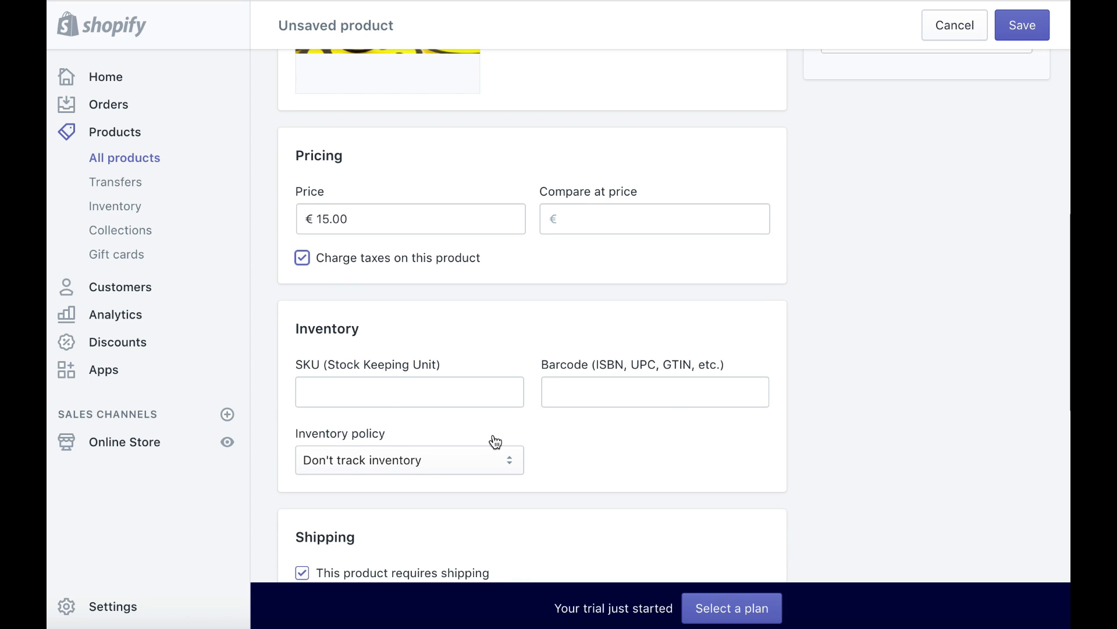
scroll(592, 454, "down", 3)
scroll(592, 455, "down", 2)
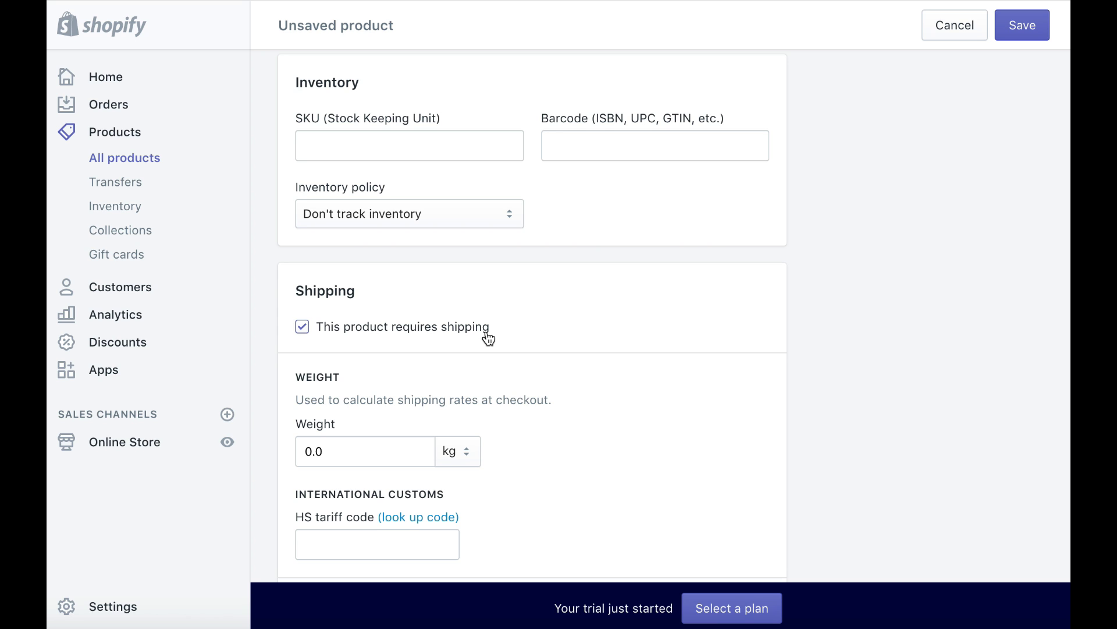
left_click(302, 327)
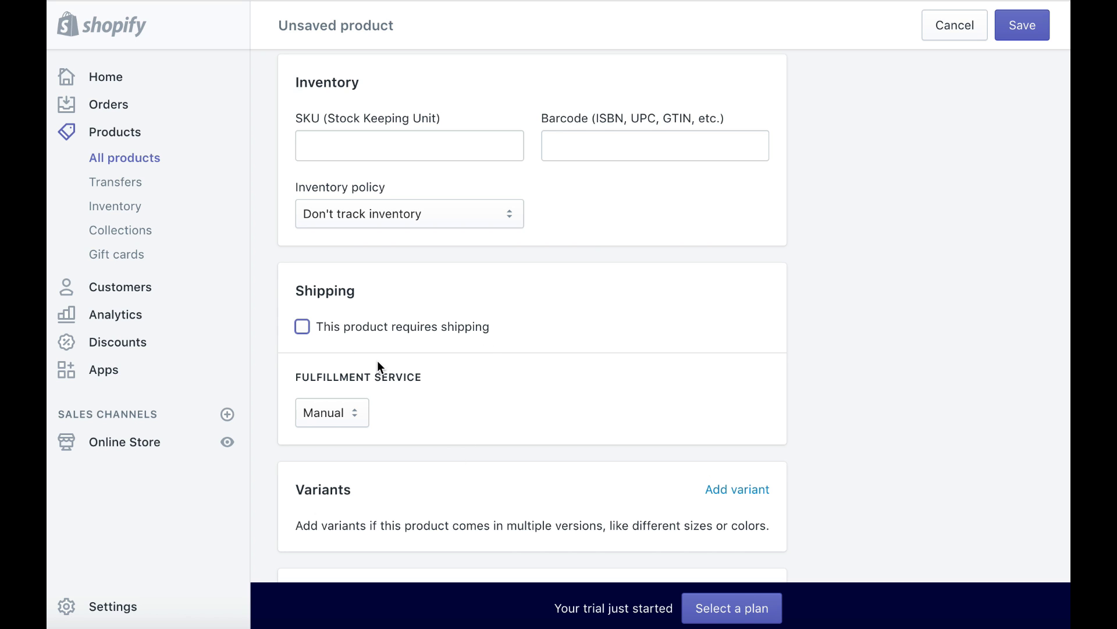
left_click(302, 326)
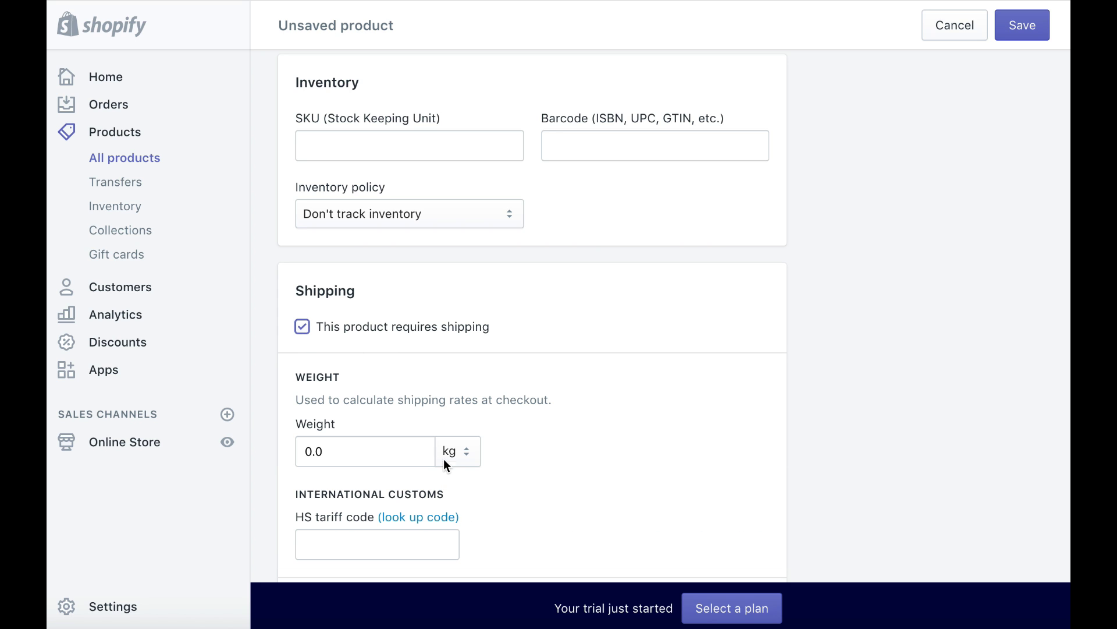
Step: Add Size, Color and Material as variant options without values and save the product
scroll(341, 449, "down", 3)
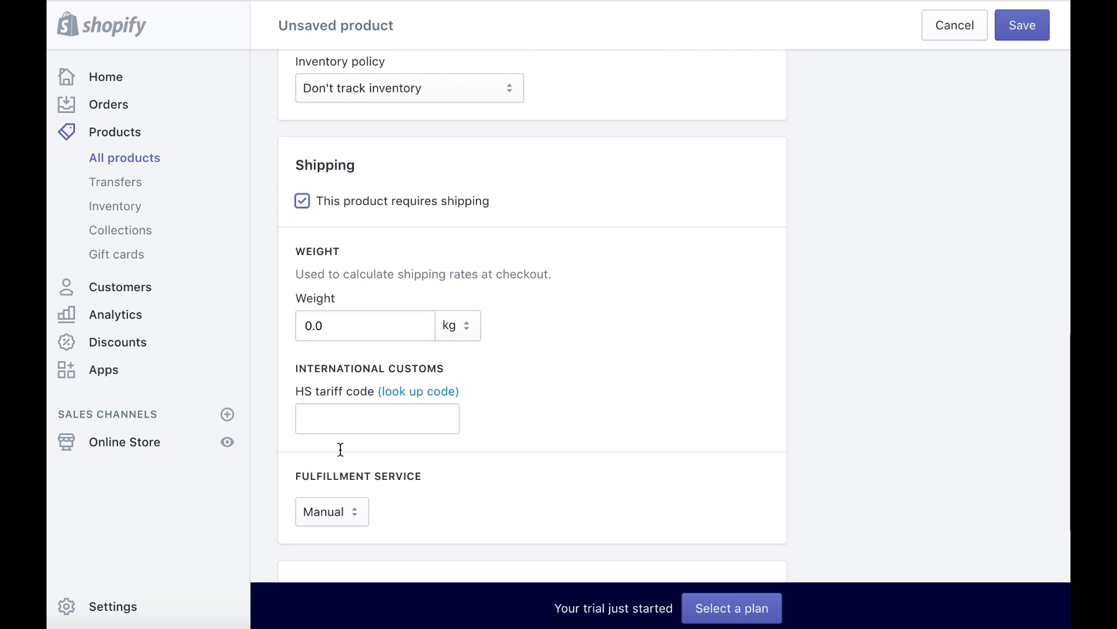
scroll(383, 511, "down", 5)
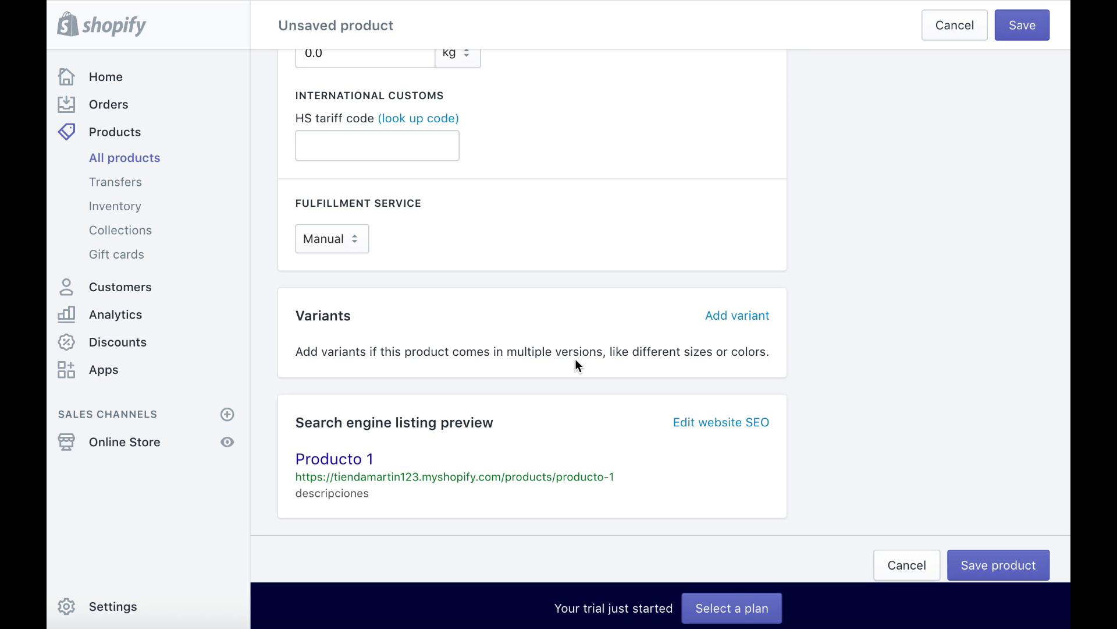
left_click(739, 319)
double_click(355, 452)
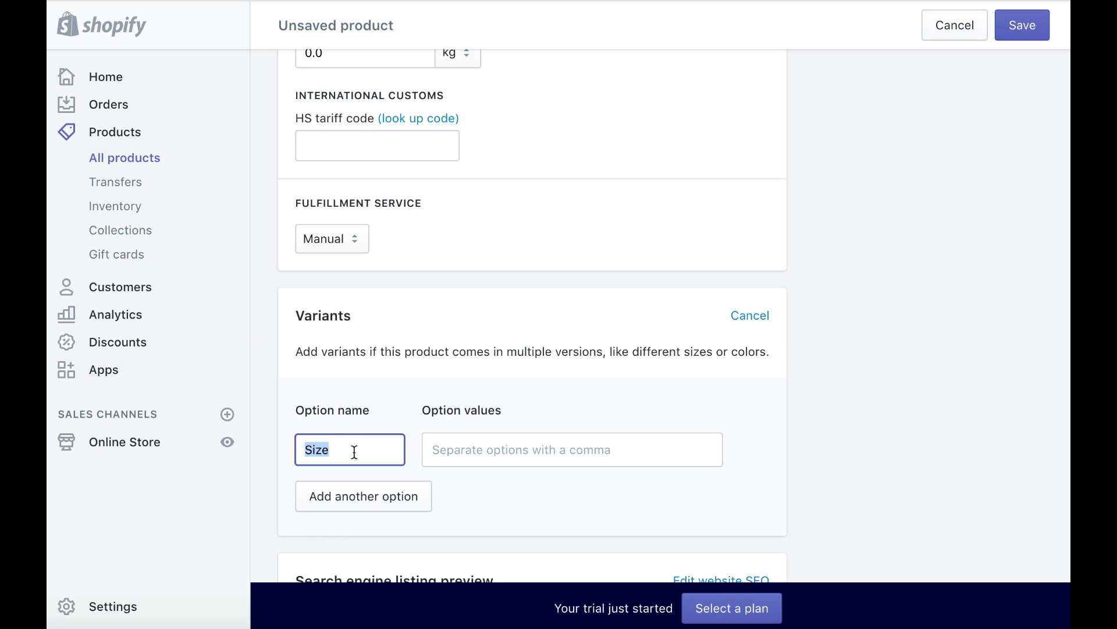
left_click(469, 449)
left_click(373, 501)
left_click(407, 539)
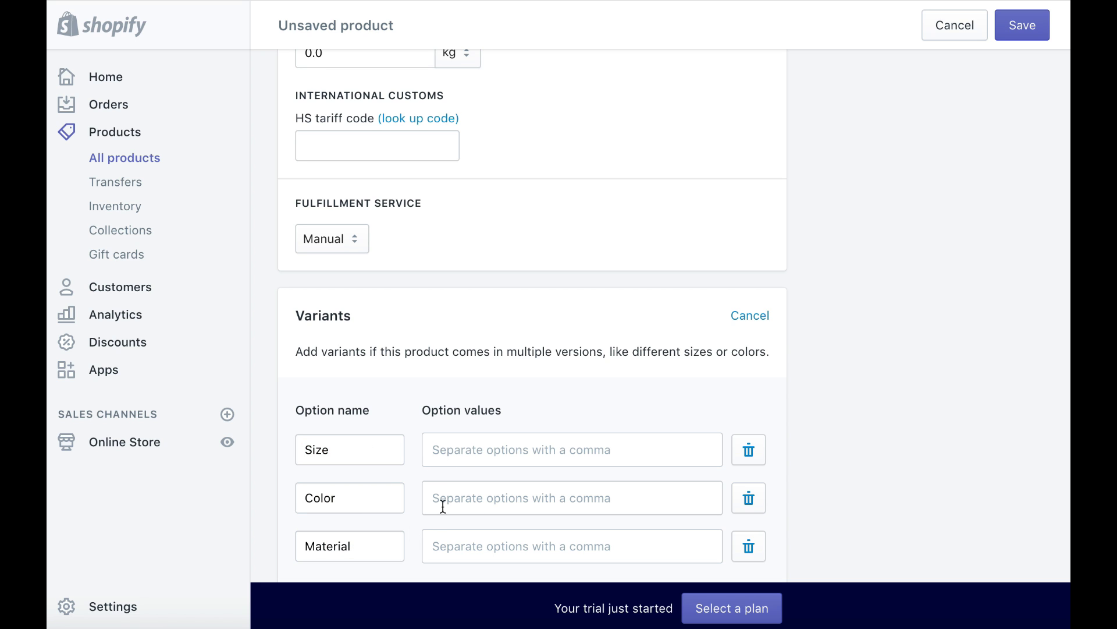
scroll(419, 495, "down", 5)
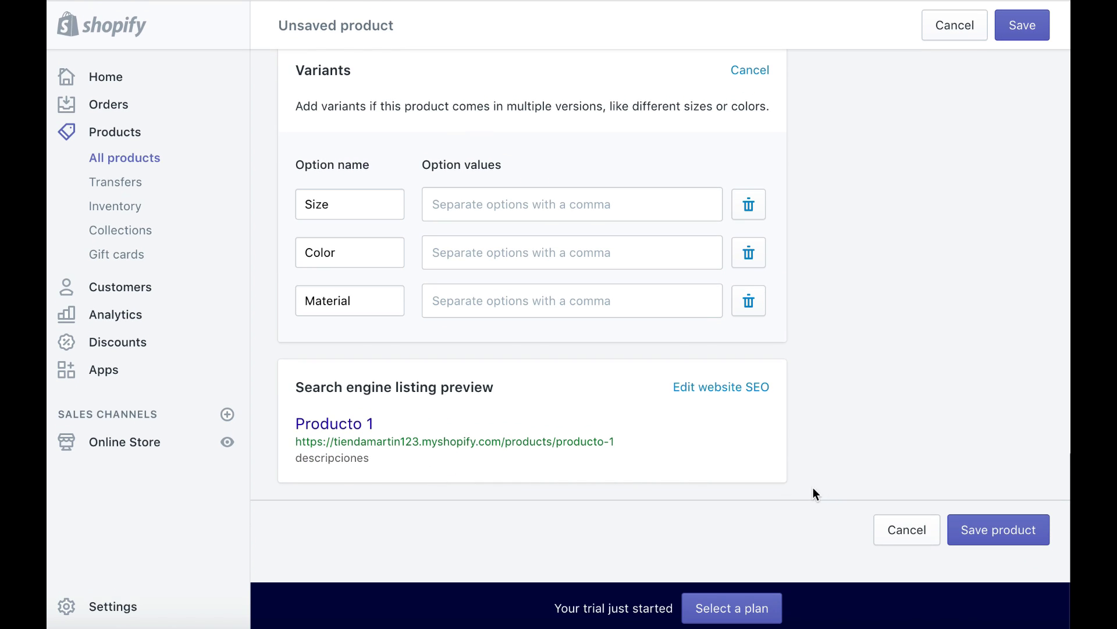
left_click(1003, 534)
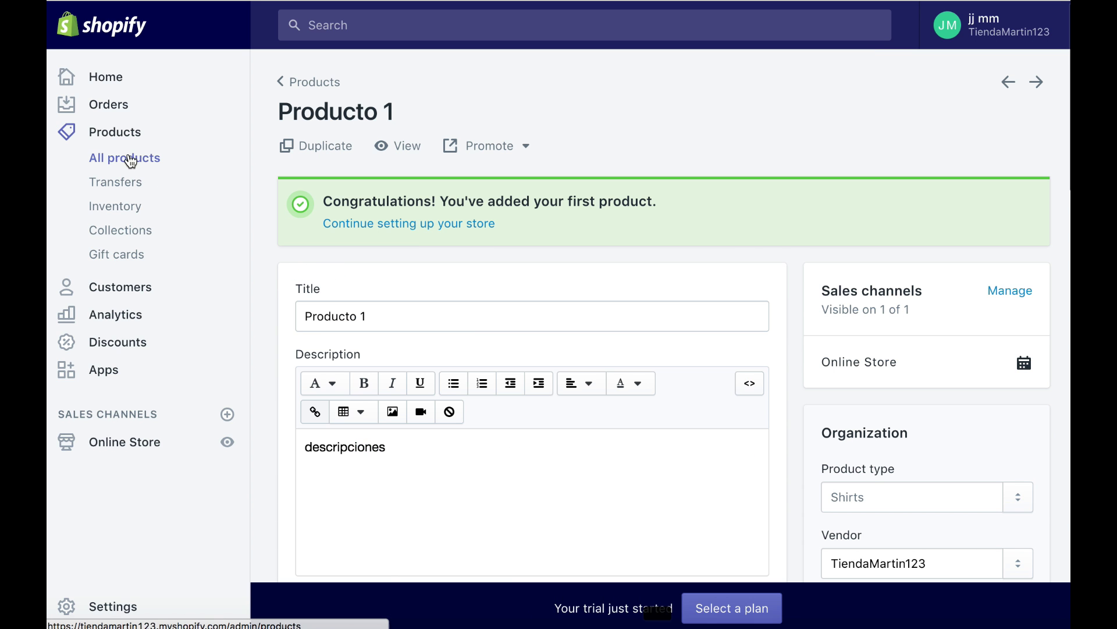
Step: Look over the product list and the store's transfers, gift cards and customers pages
left_click(126, 163)
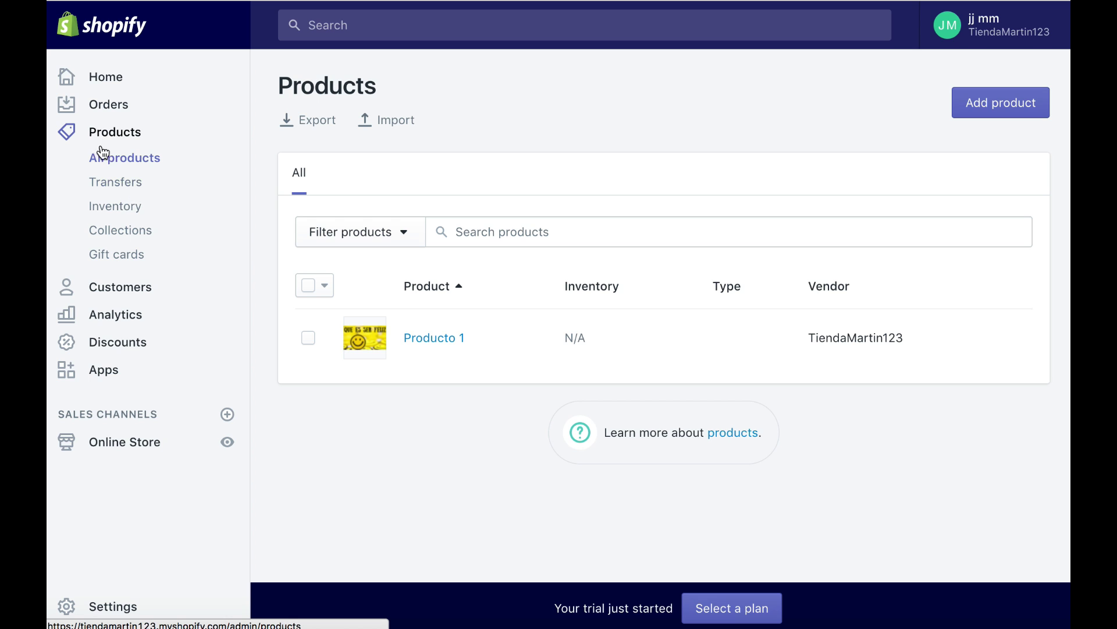
left_click(116, 184)
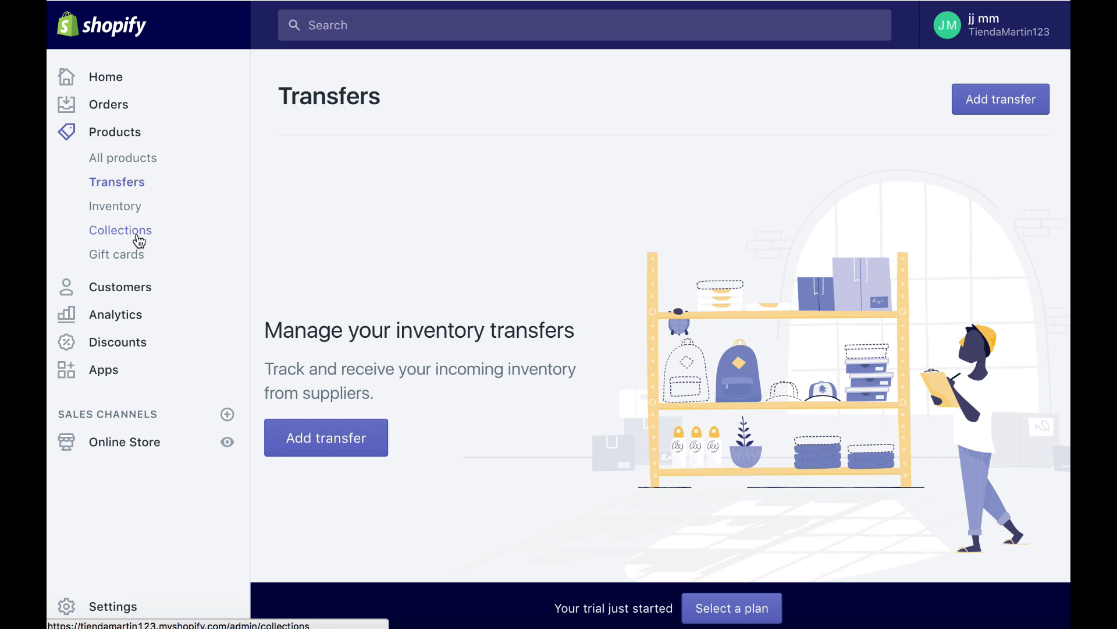
left_click(136, 259)
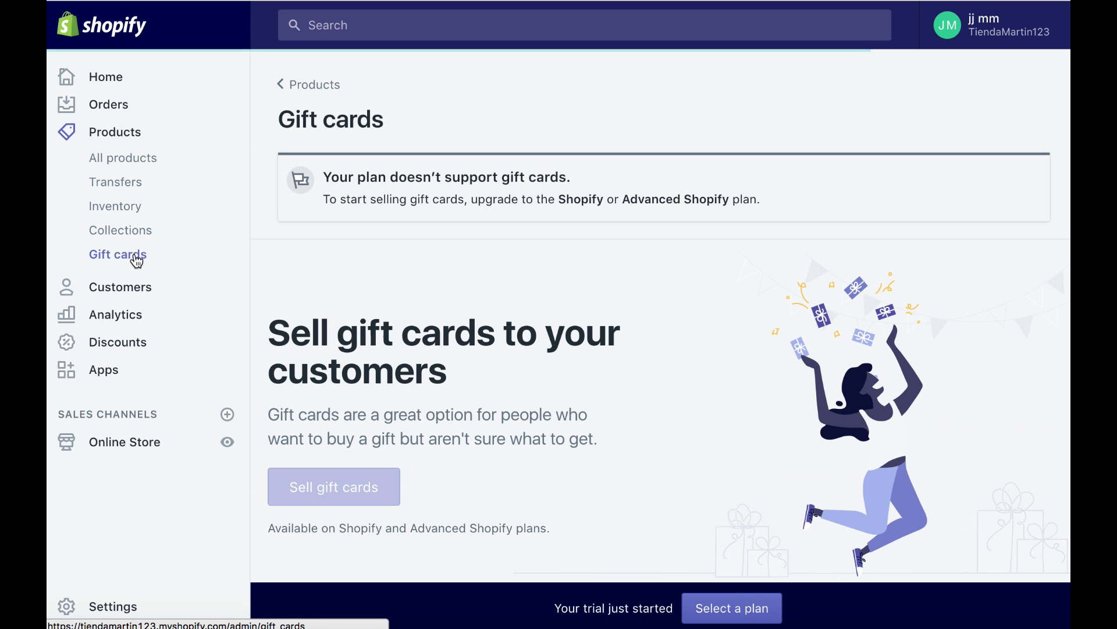
scroll(438, 406, "down", 3)
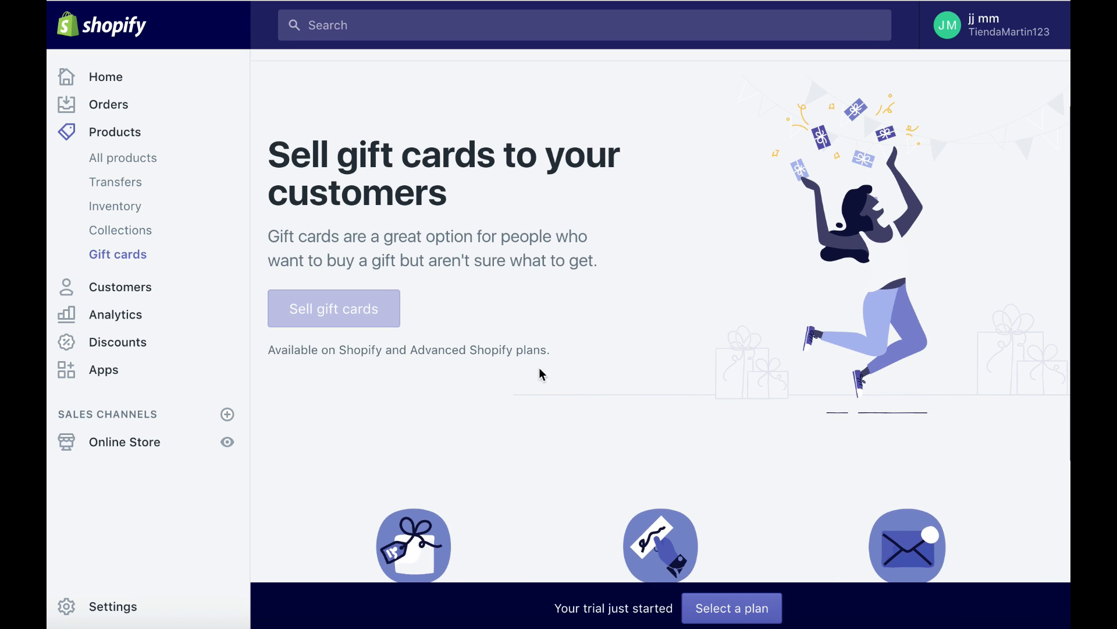
left_click(152, 292)
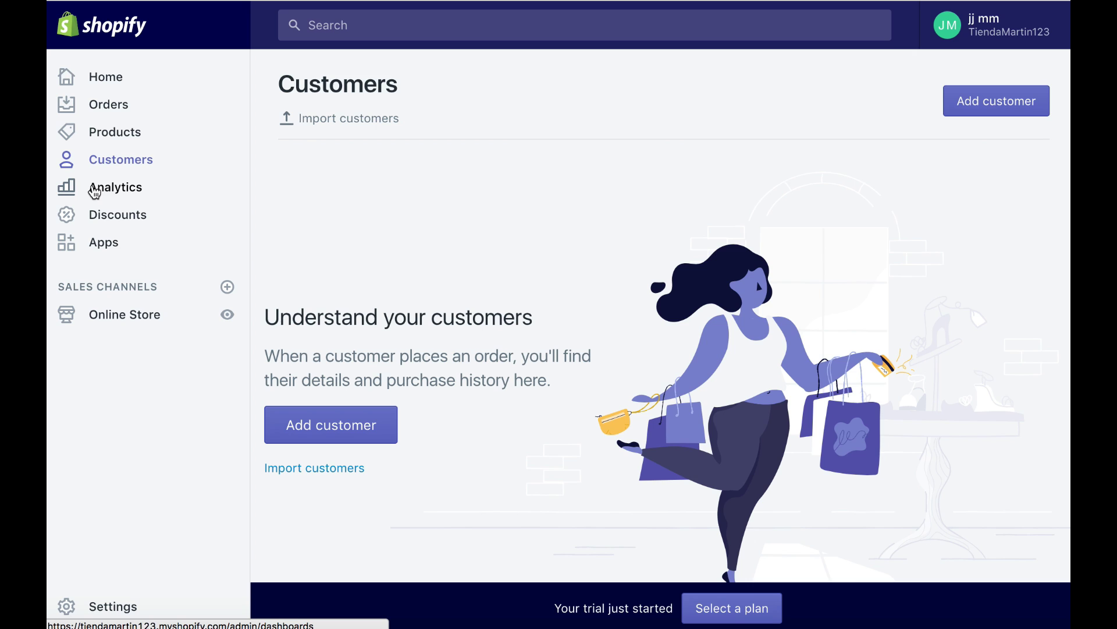
Step: Examine the sales, visits, conversion and order metrics on the analytics overview dashboard
left_click(97, 193)
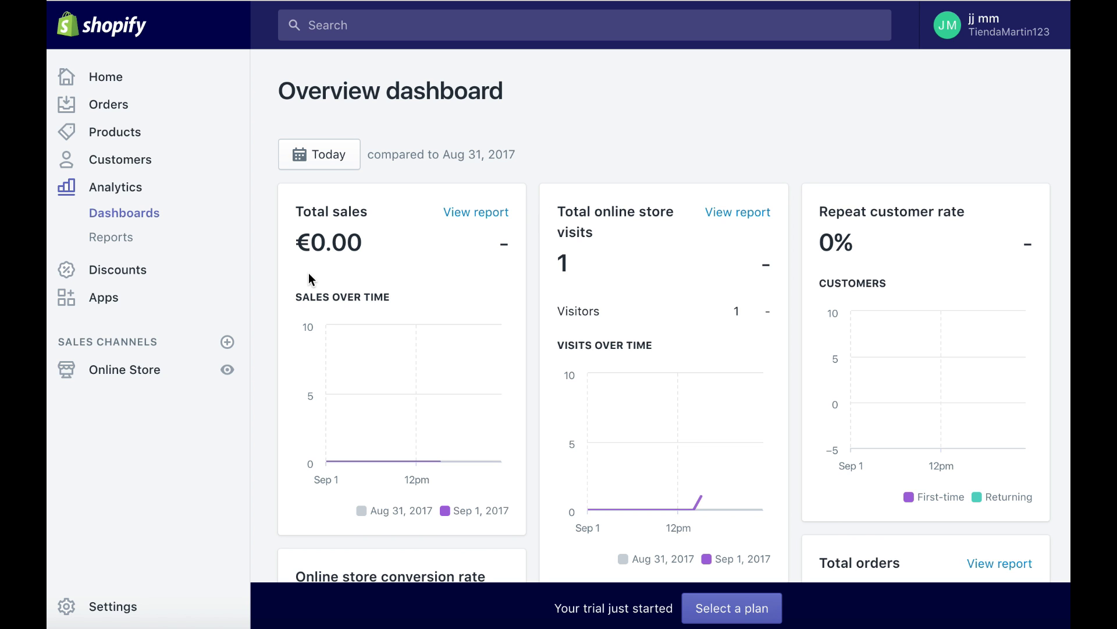
scroll(883, 311, "down", 5)
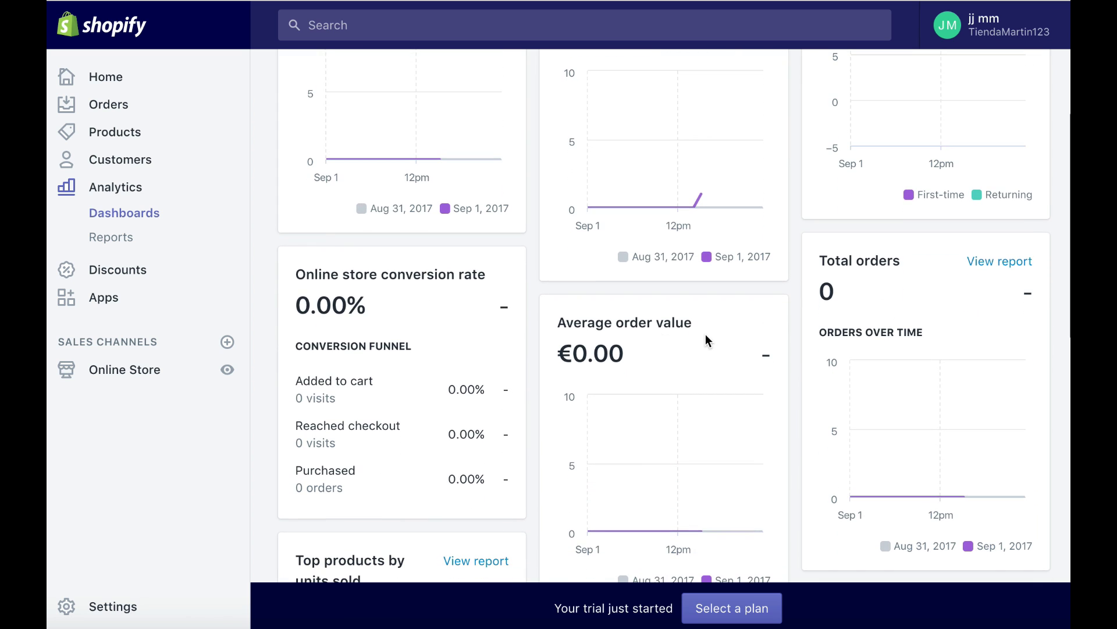
scroll(706, 340, "down", 4)
scroll(706, 337, "down", 10)
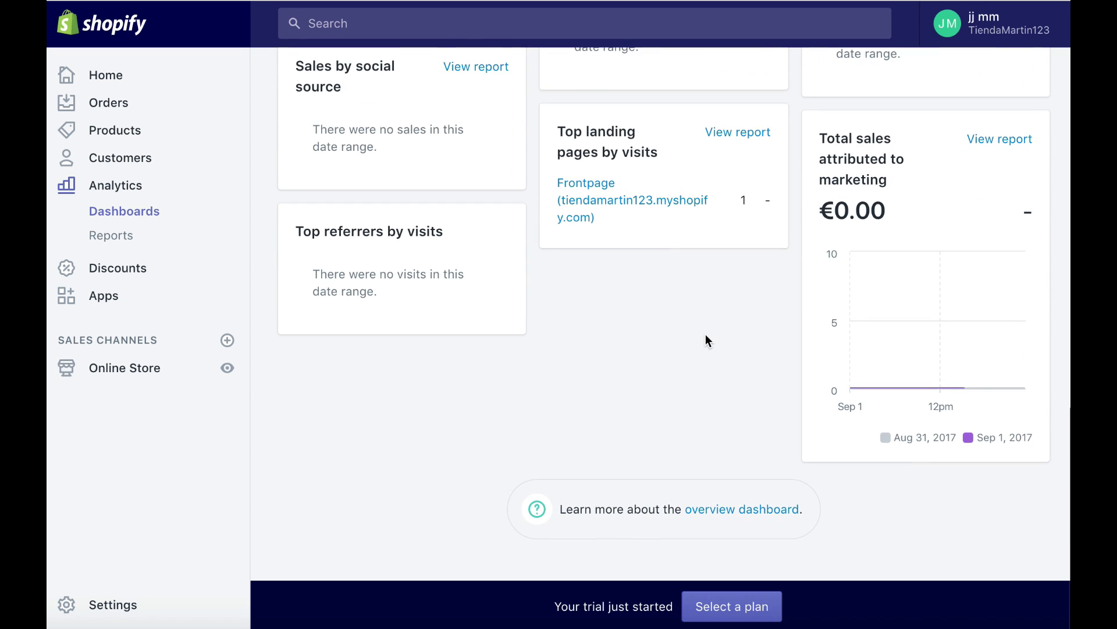
scroll(706, 339, "up", 4)
scroll(706, 338, "up", 8)
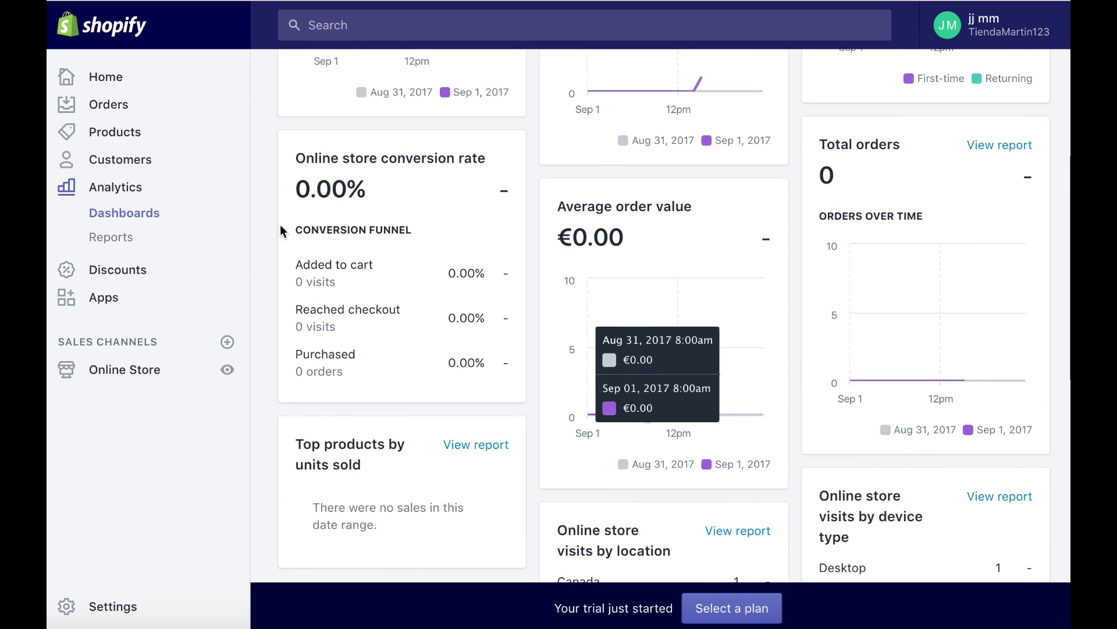
Step: Review the available analytics reports, from sales, customers and finances through acquisition, behavior and marketing
left_click(120, 241)
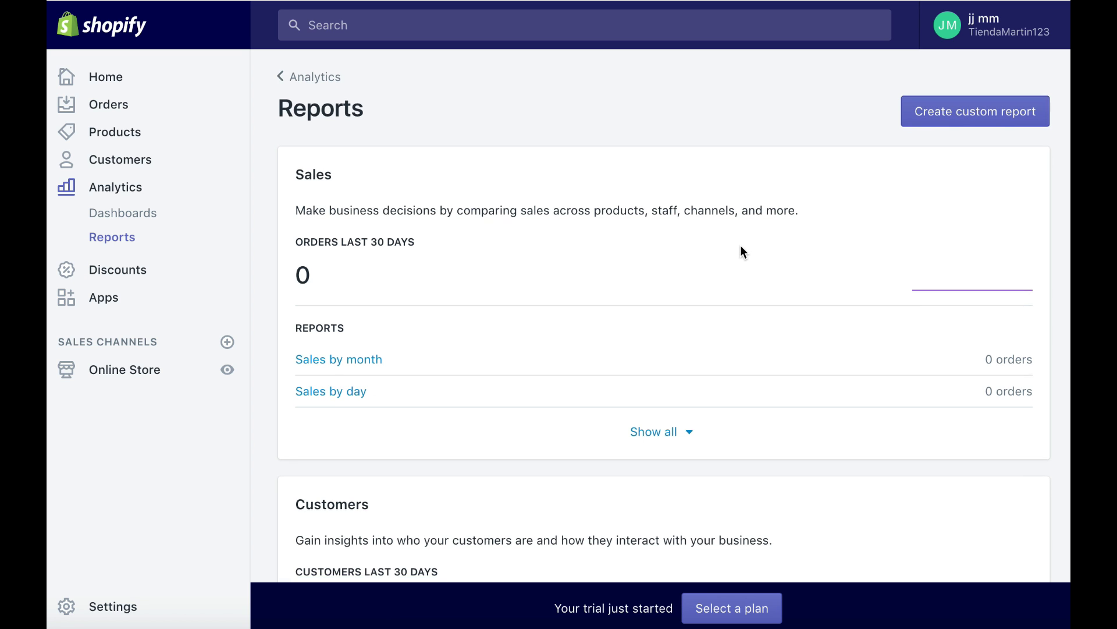
scroll(741, 247, "down", 7)
scroll(740, 245, "down", 5)
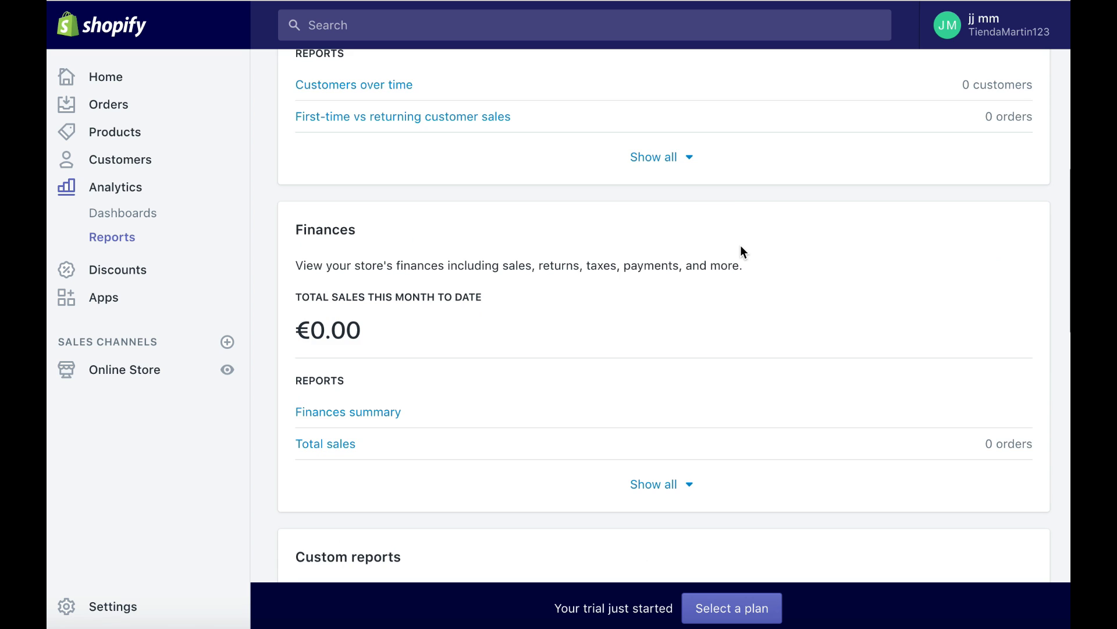
scroll(390, 226, "down", 1)
scroll(390, 225, "down", 10)
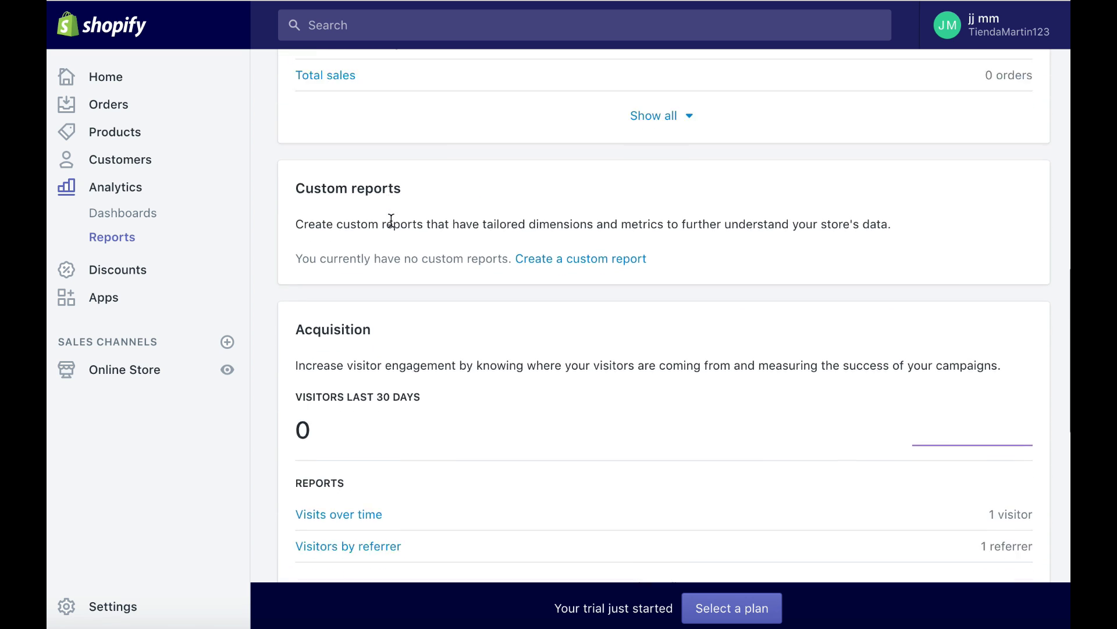
scroll(352, 368, "down", 6)
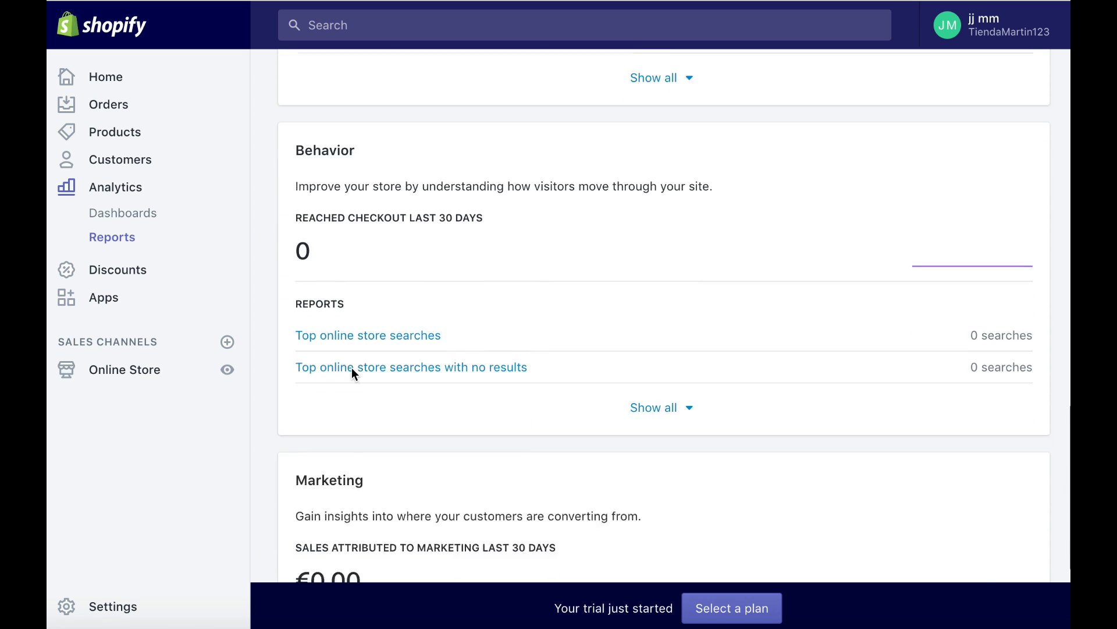
scroll(353, 368, "up", 15)
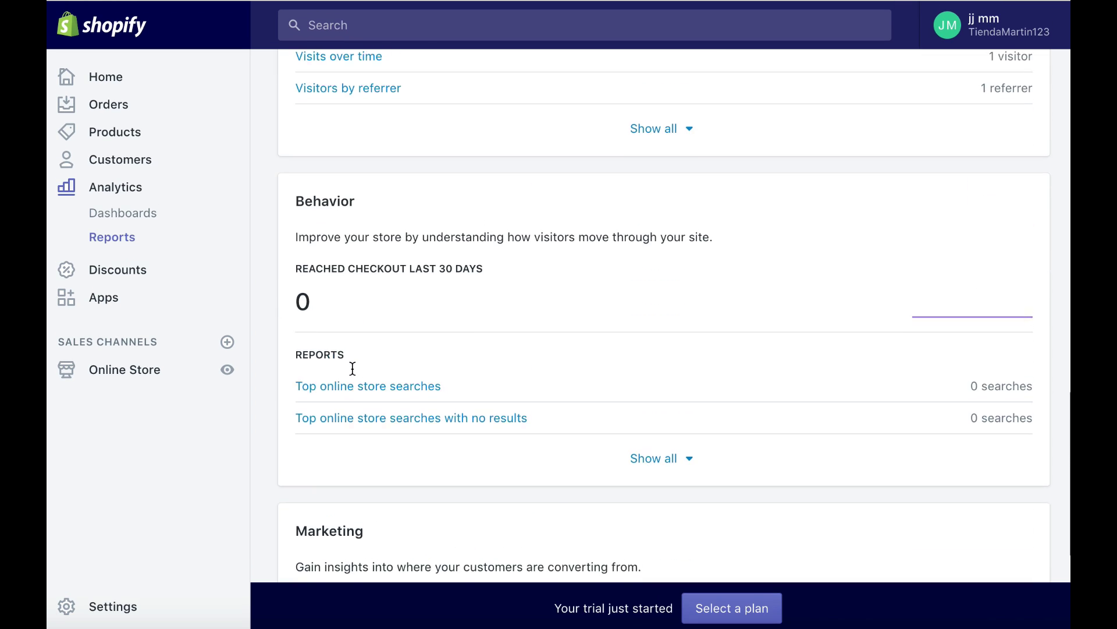
scroll(352, 368, "up", 7)
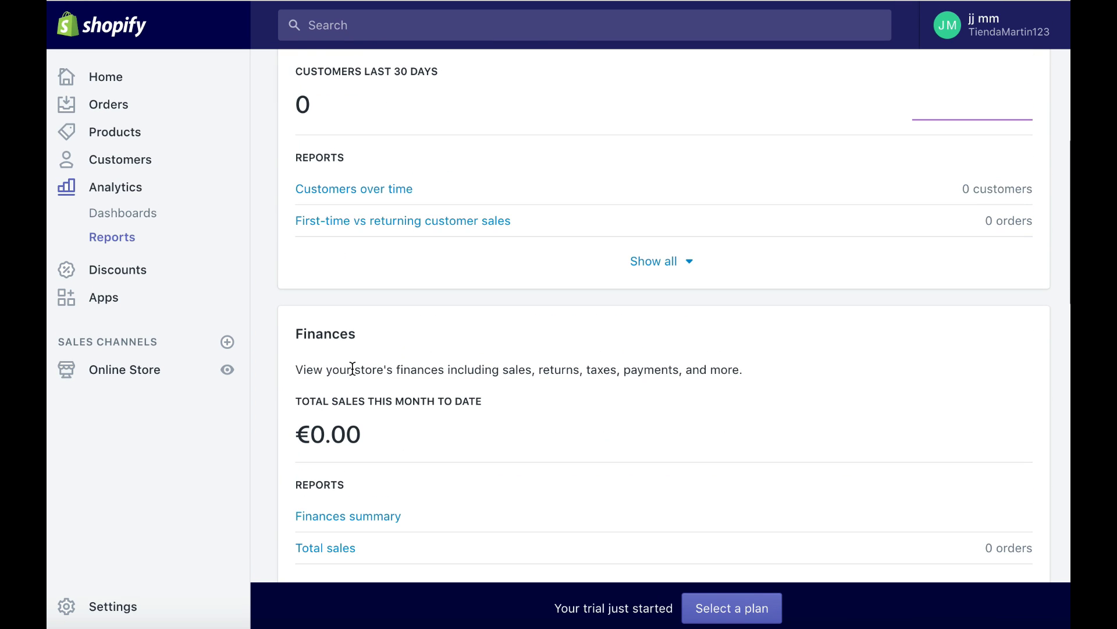
scroll(351, 368, "up", 6)
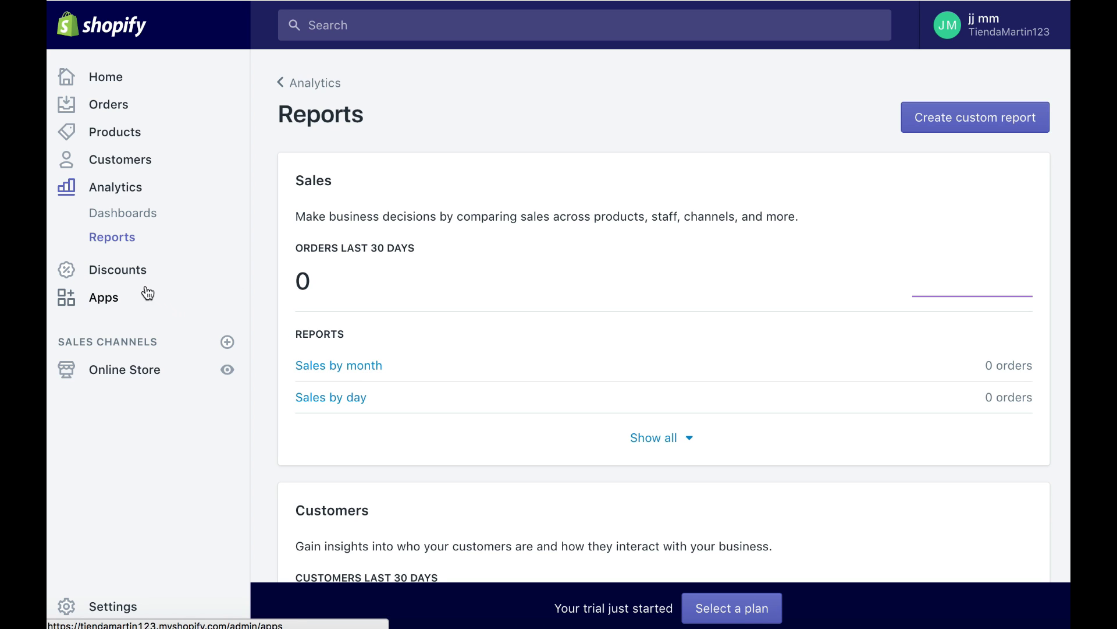
Step: Open a new discount code form and review its code, type, value and applicability options
left_click(133, 272)
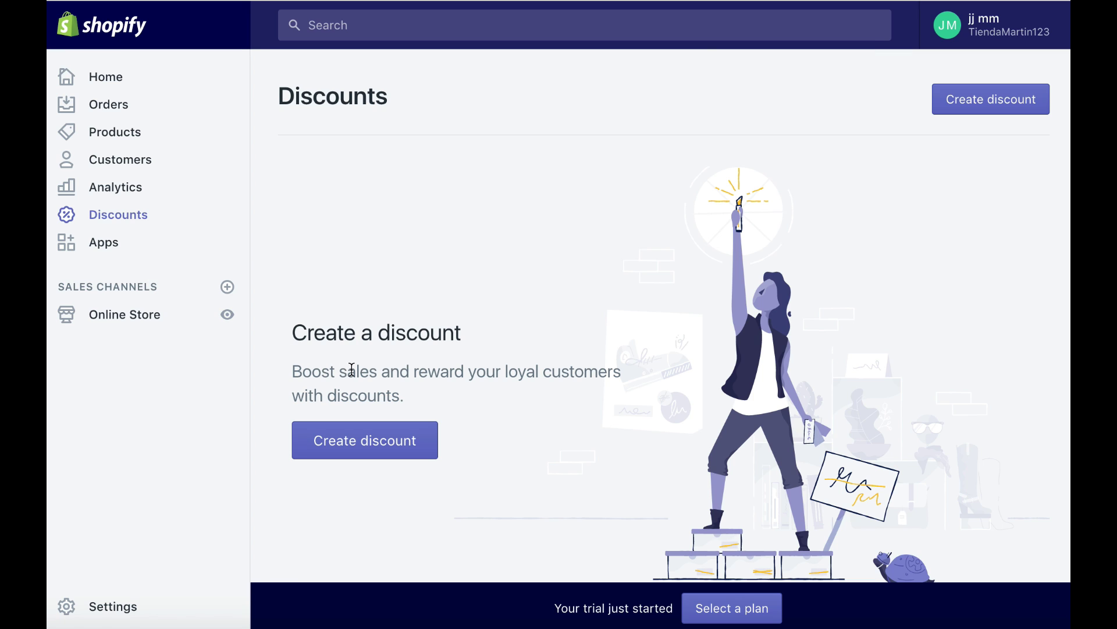
left_click(411, 439)
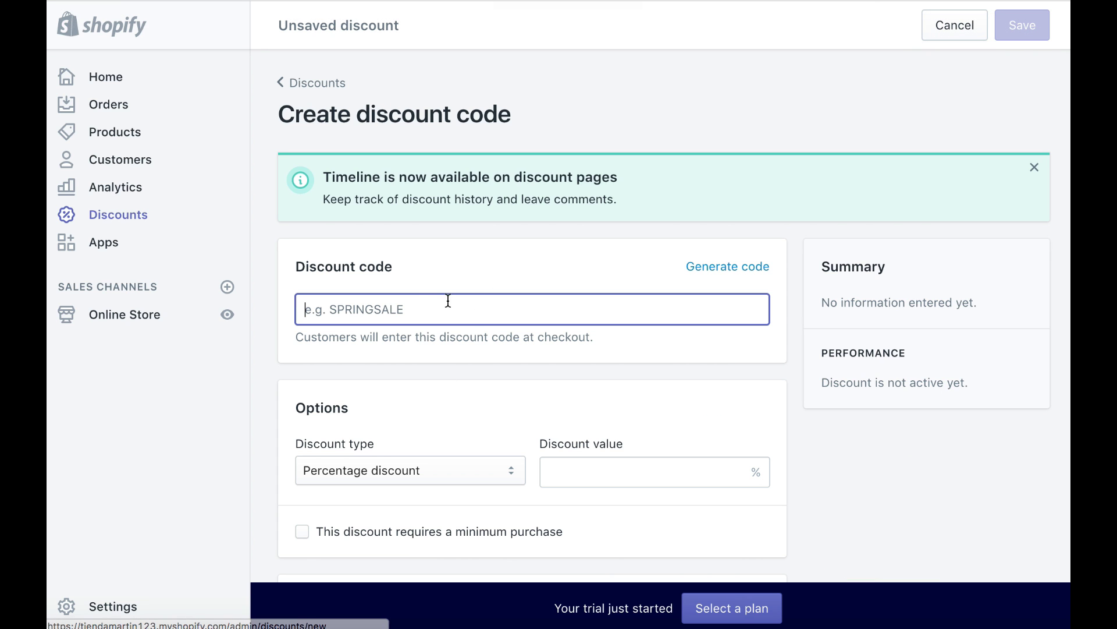
scroll(496, 365, "down", 7)
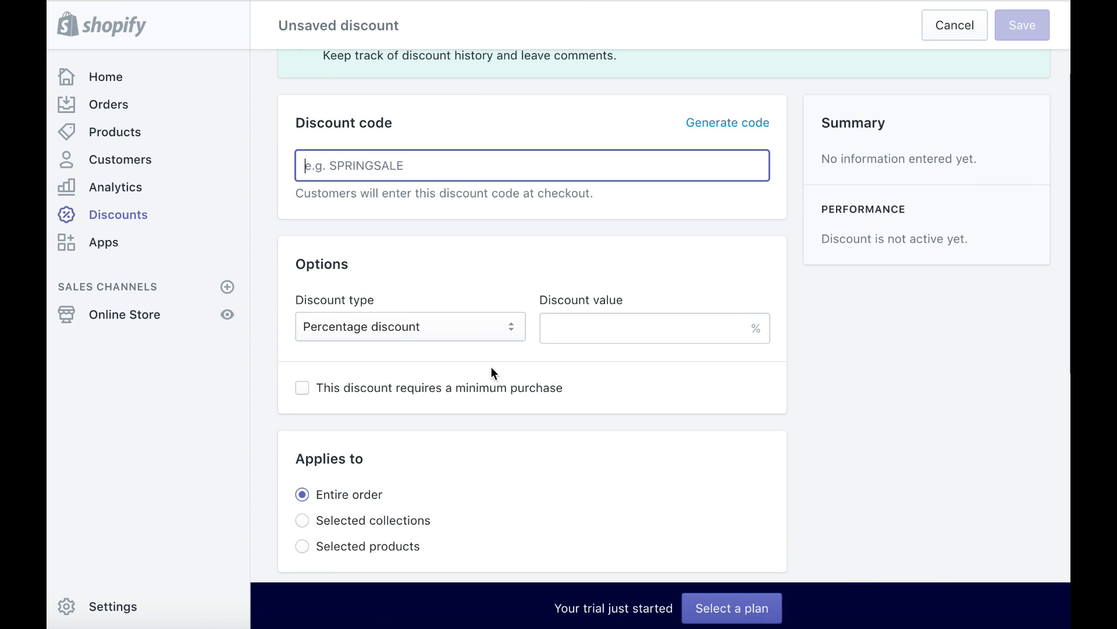
scroll(423, 399, "down", 3)
scroll(422, 397, "up", 10)
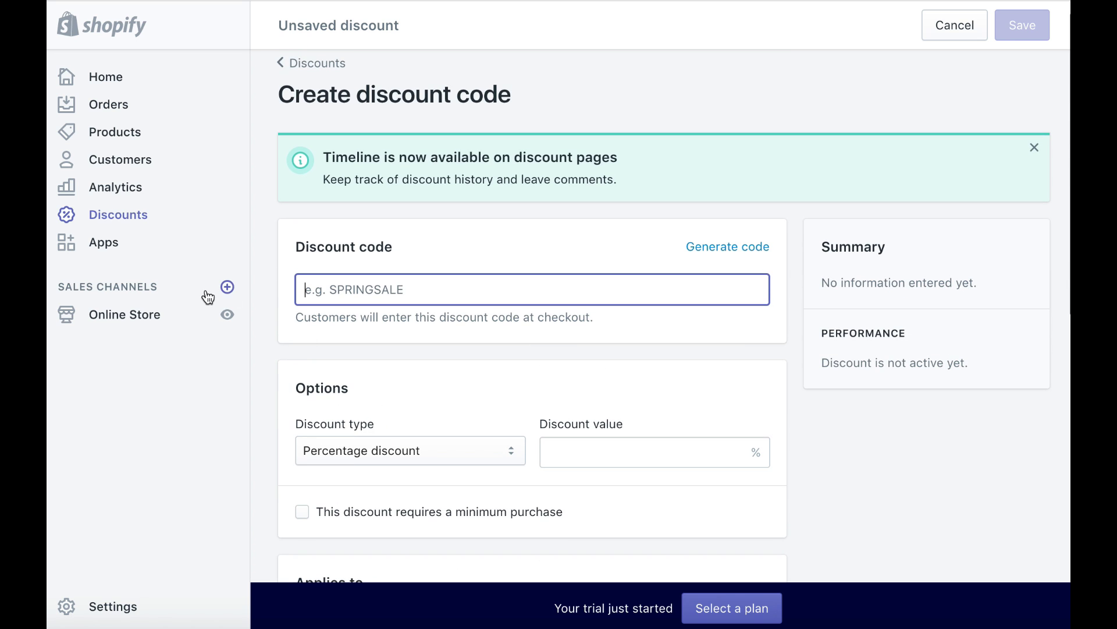
Step: Look over the apps recommended for the store, such as Oberlo and Product Reviews
left_click(107, 244)
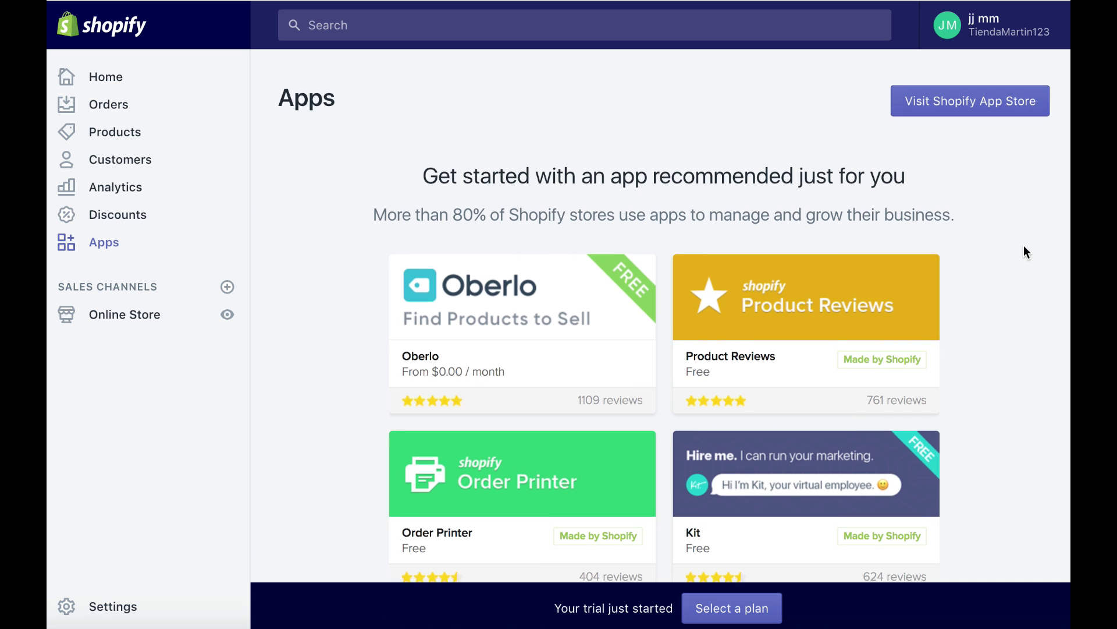
scroll(1025, 251, "down", 3)
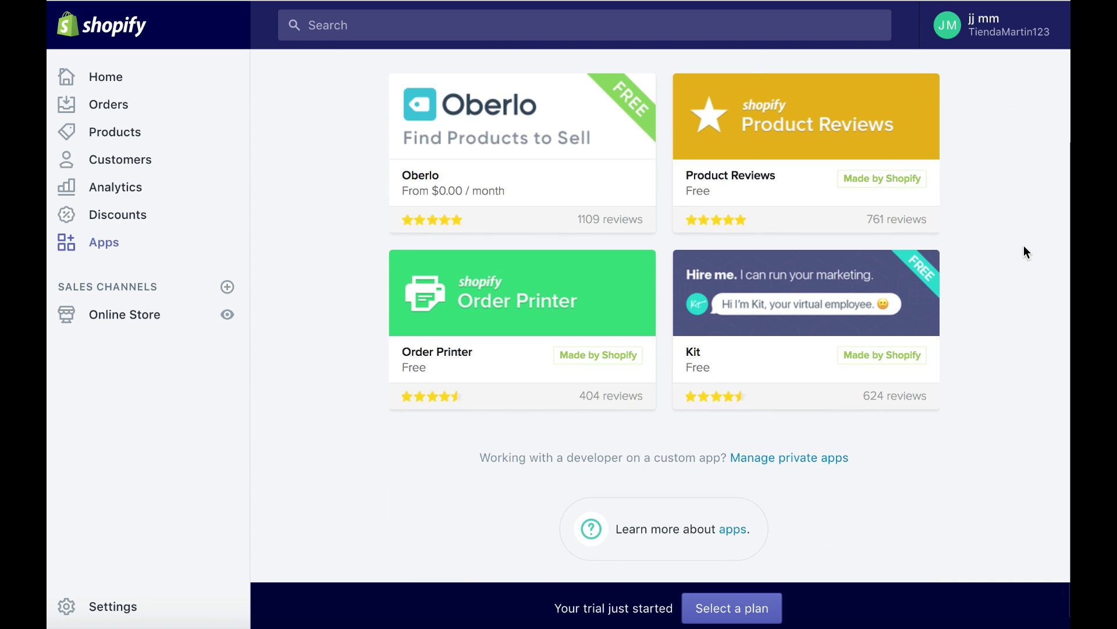
scroll(1025, 252, "up", 3)
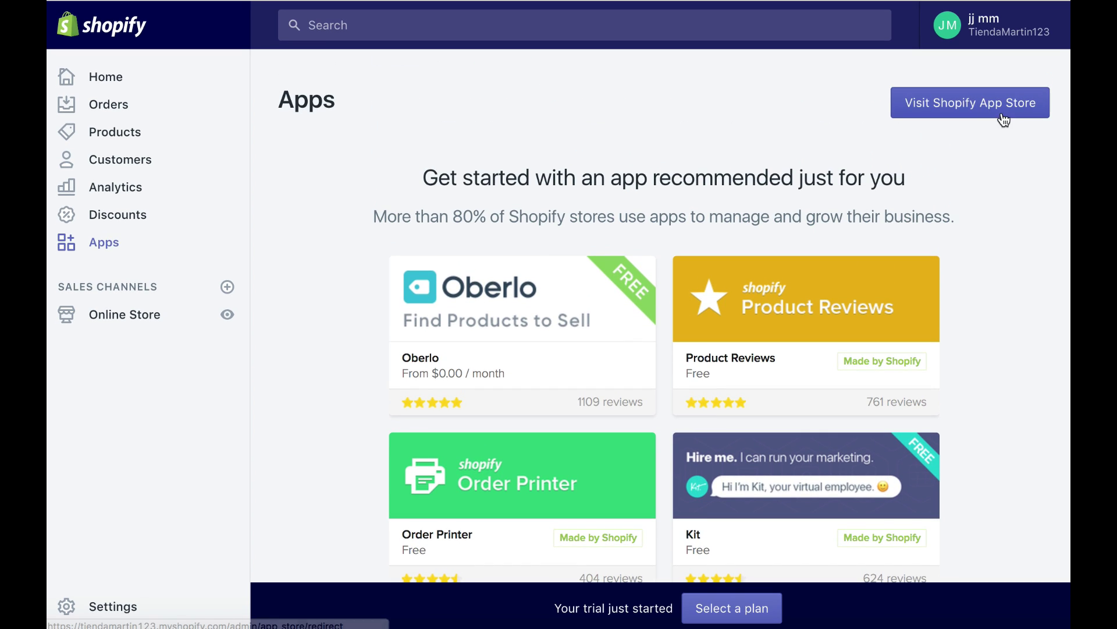
Step: Open the Shopify App Store and inspect its category, price, sorting and collections filter options
left_click(1003, 115)
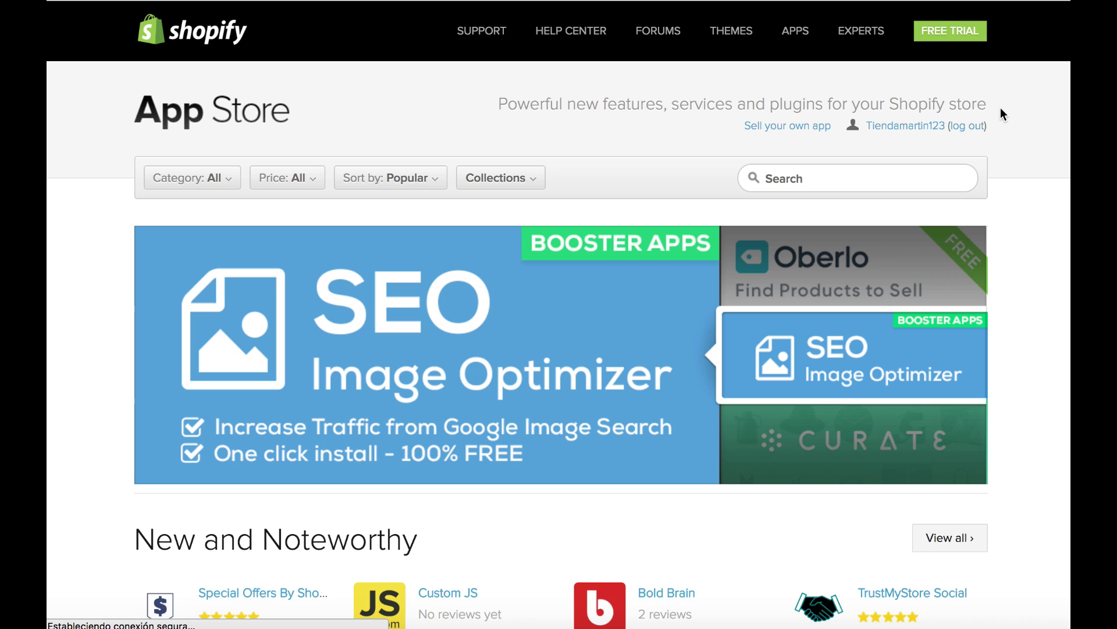
left_click(231, 181)
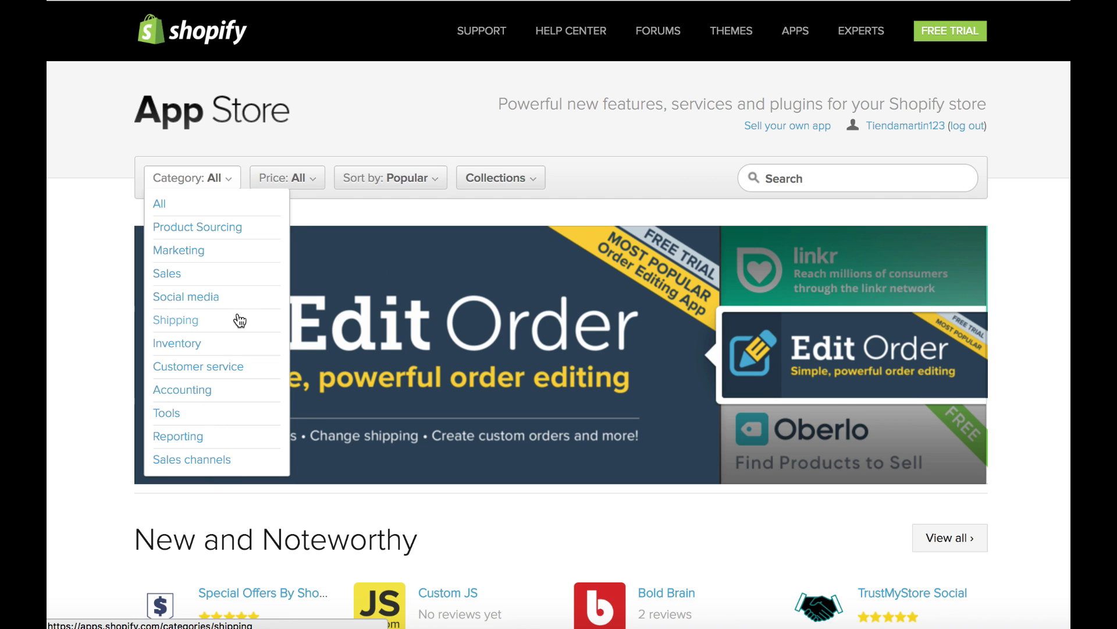
left_click(304, 176)
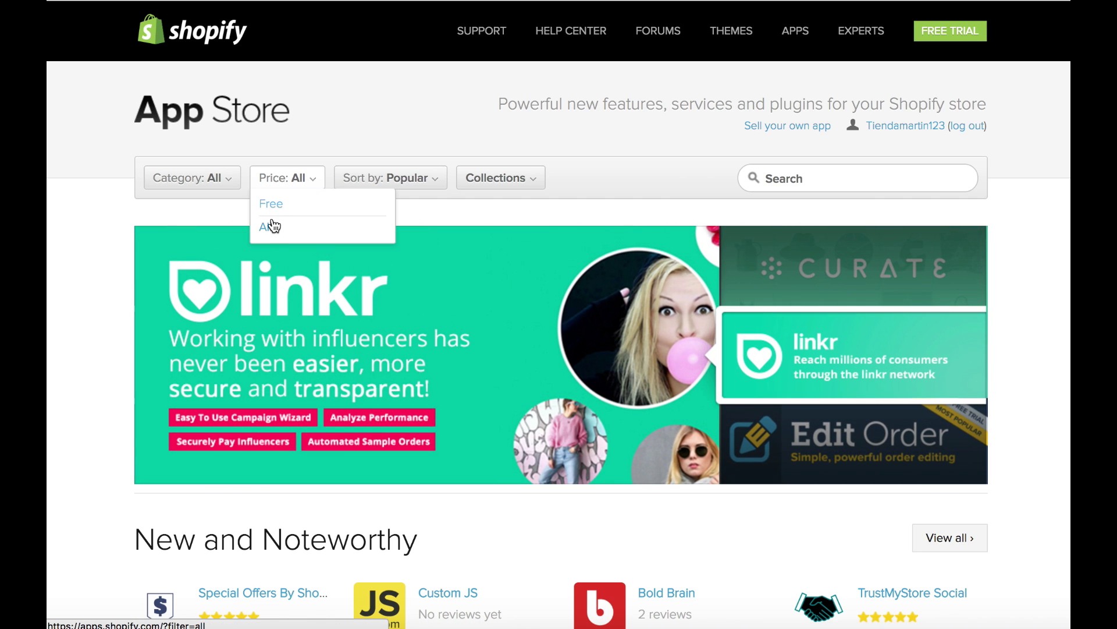
left_click(444, 177)
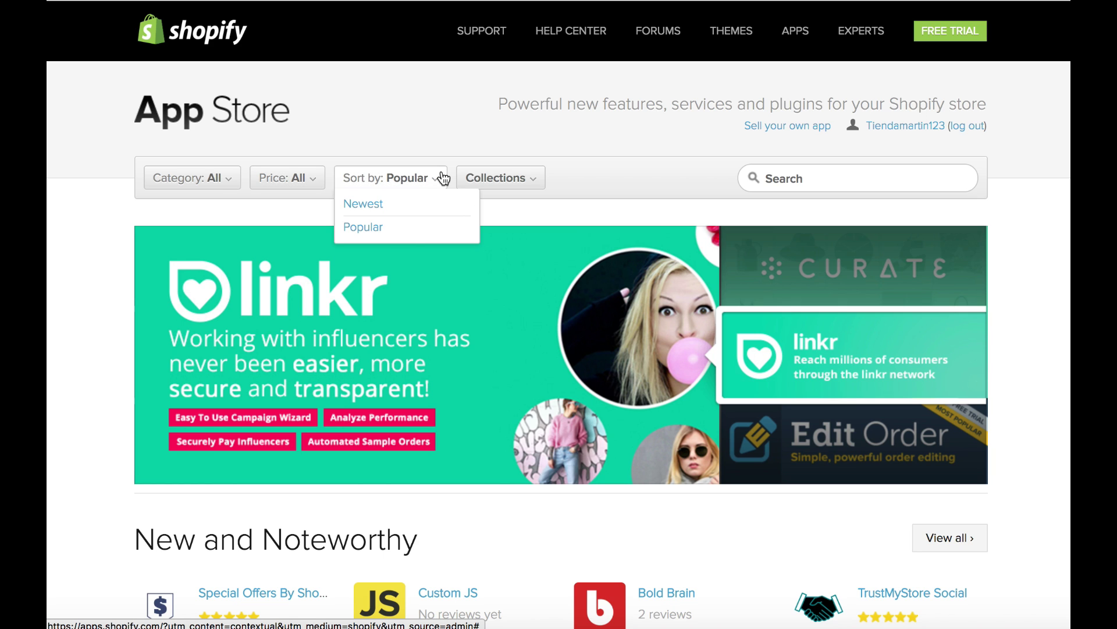
left_click(496, 178)
Step: Browse the App Store's featured product sourcing and marketing apps
scroll(469, 331, "down", 4)
scroll(470, 339, "down", 1)
scroll(470, 333, "down", 4)
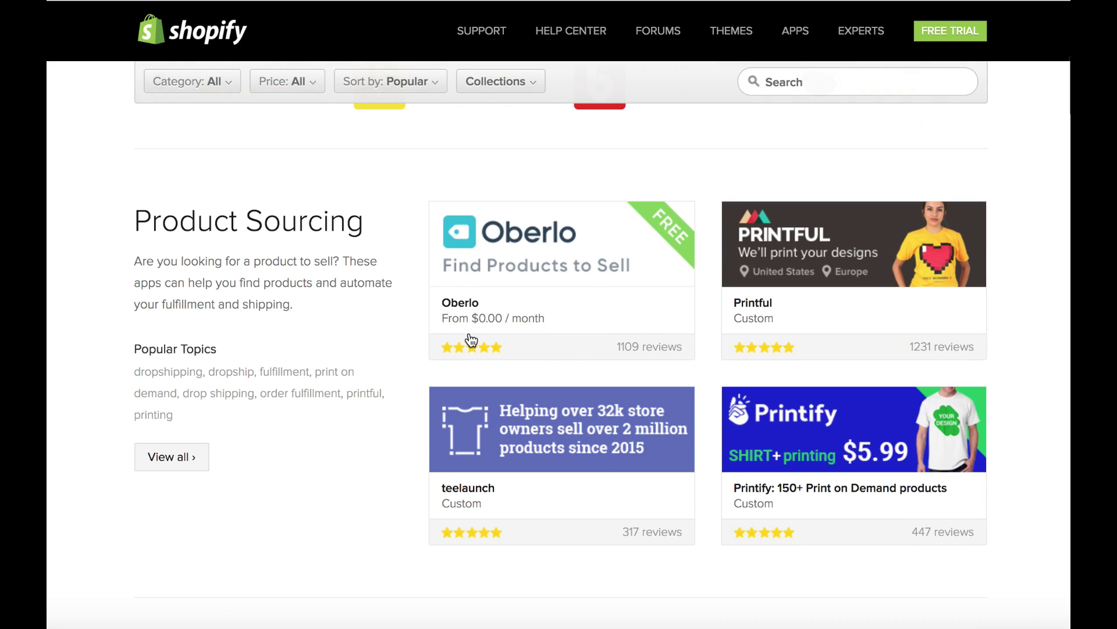
scroll(470, 335, "down", 5)
scroll(471, 339, "down", 2)
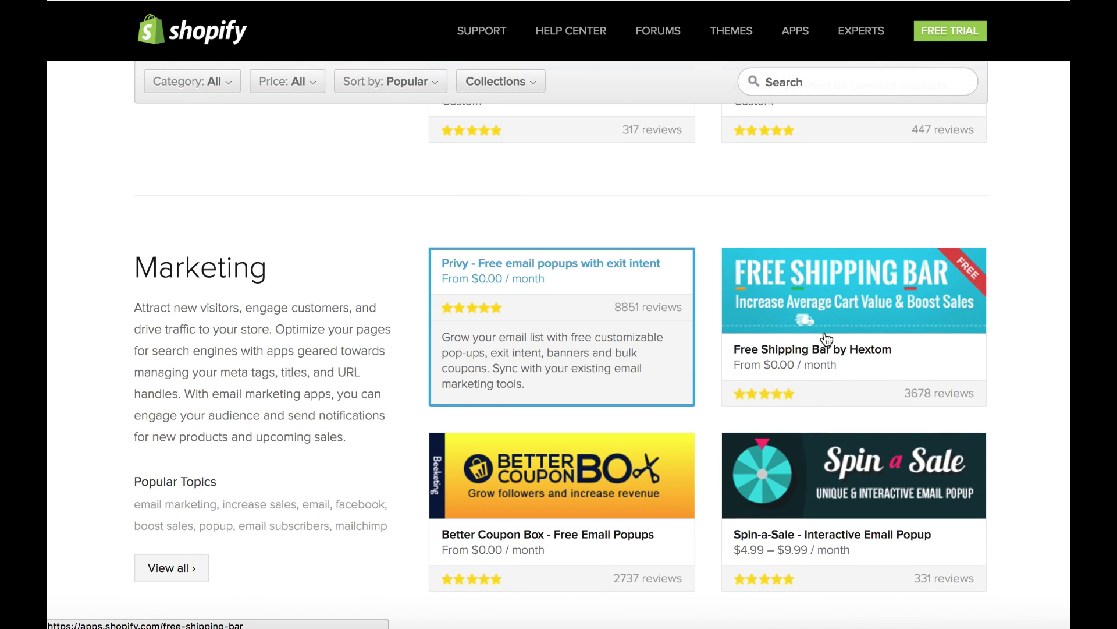
Step: Filter the App Store listing to the Marketing category
scroll(688, 491, "down", 4)
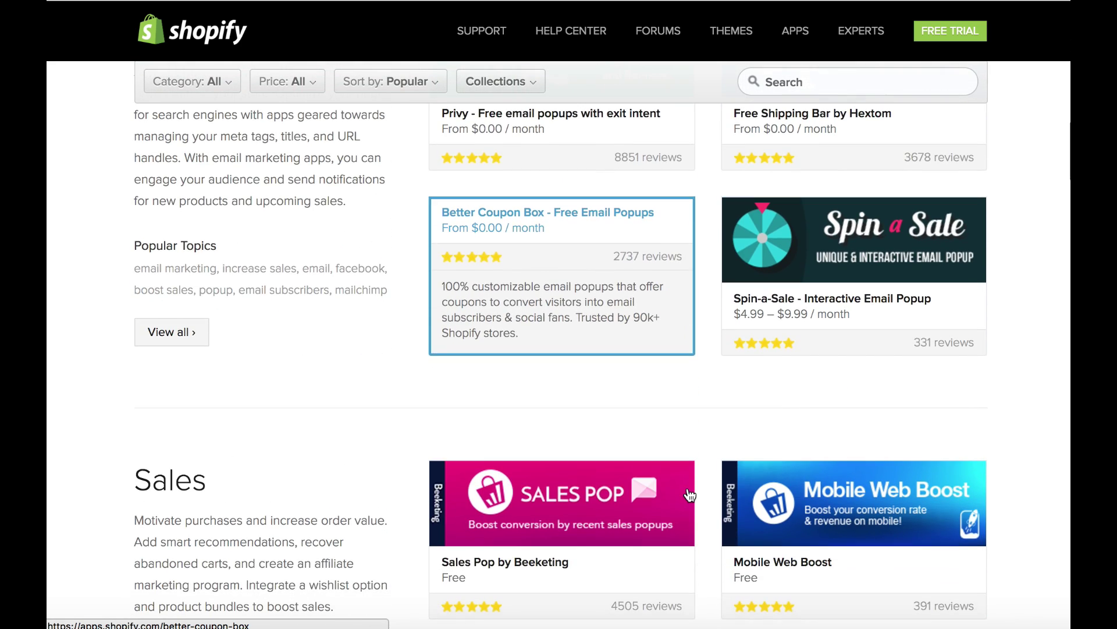
left_click(229, 185)
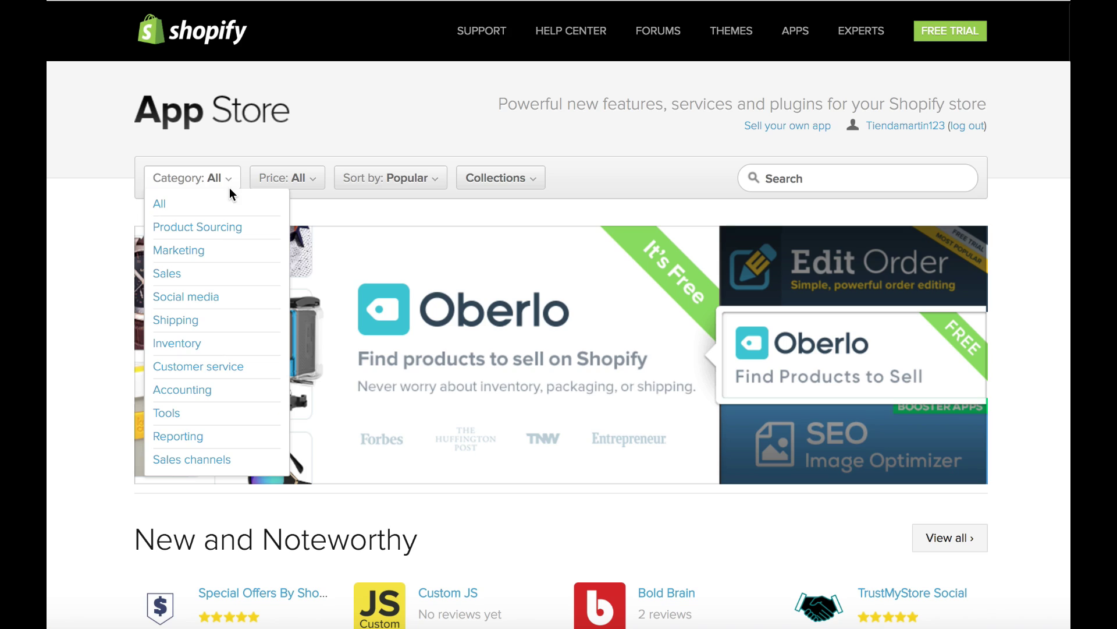
left_click(206, 250)
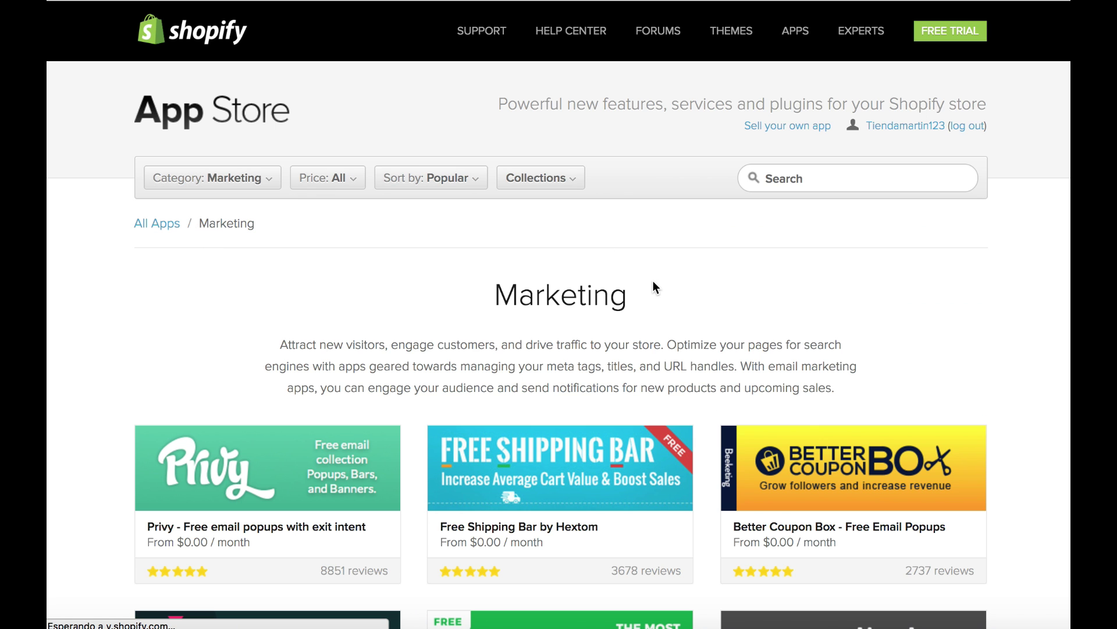
Step: Browse the popular apps in the Marketing category, checking their purposes, prices and reviews
scroll(653, 281, "down", 3)
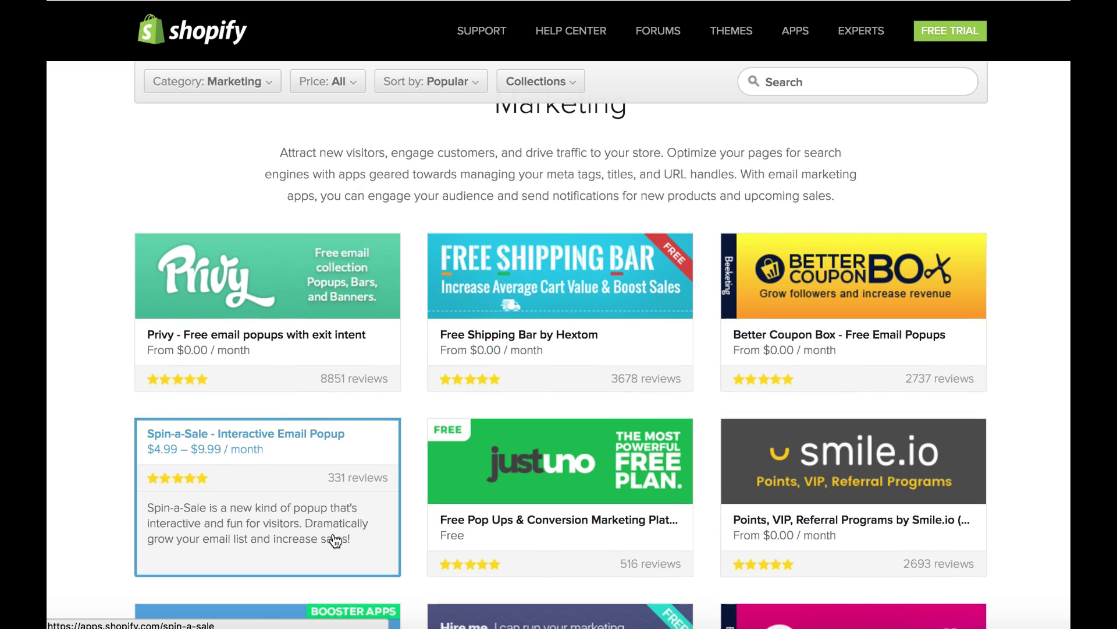
scroll(324, 536, "down", 3)
scroll(79, 561, "down", 3)
scroll(78, 557, "down", 3)
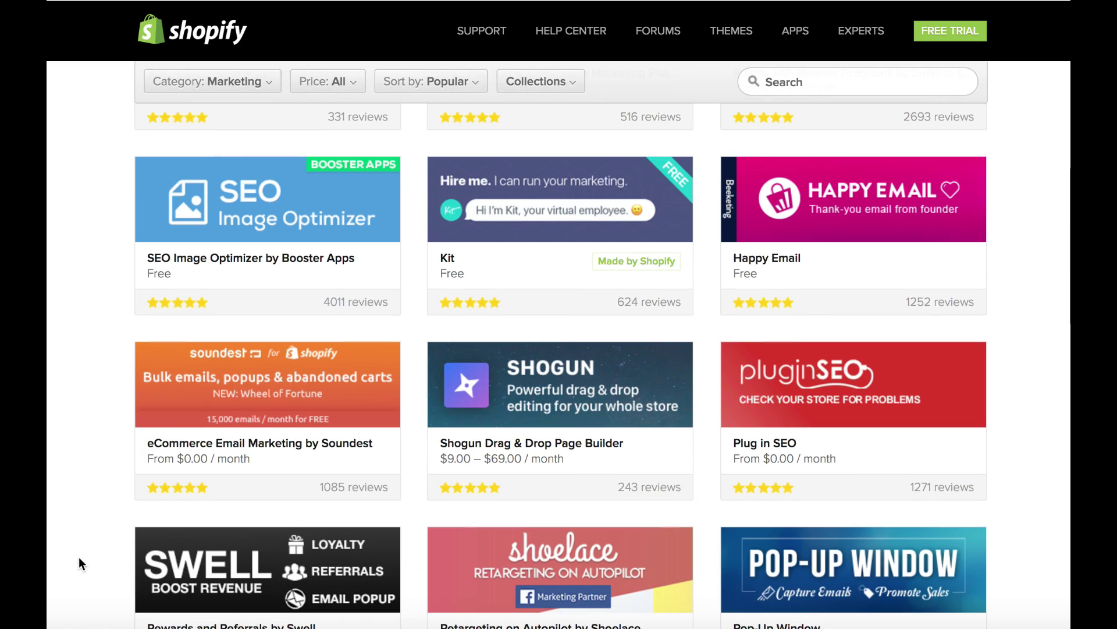
scroll(78, 556, "down", 2)
scroll(78, 556, "down", 1)
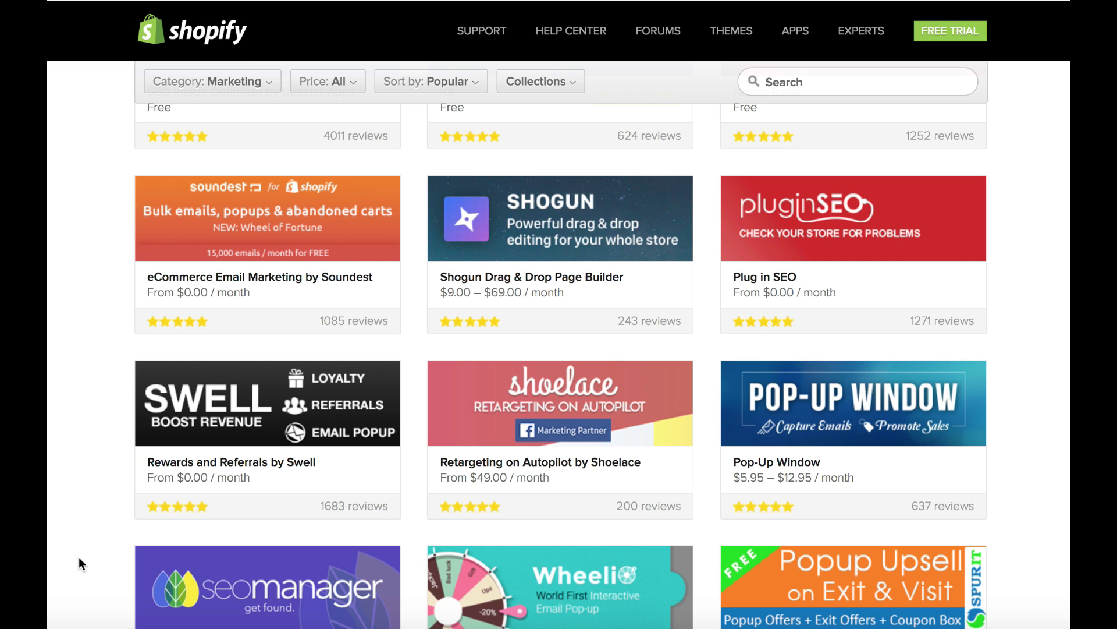
mouse_move(806, 258)
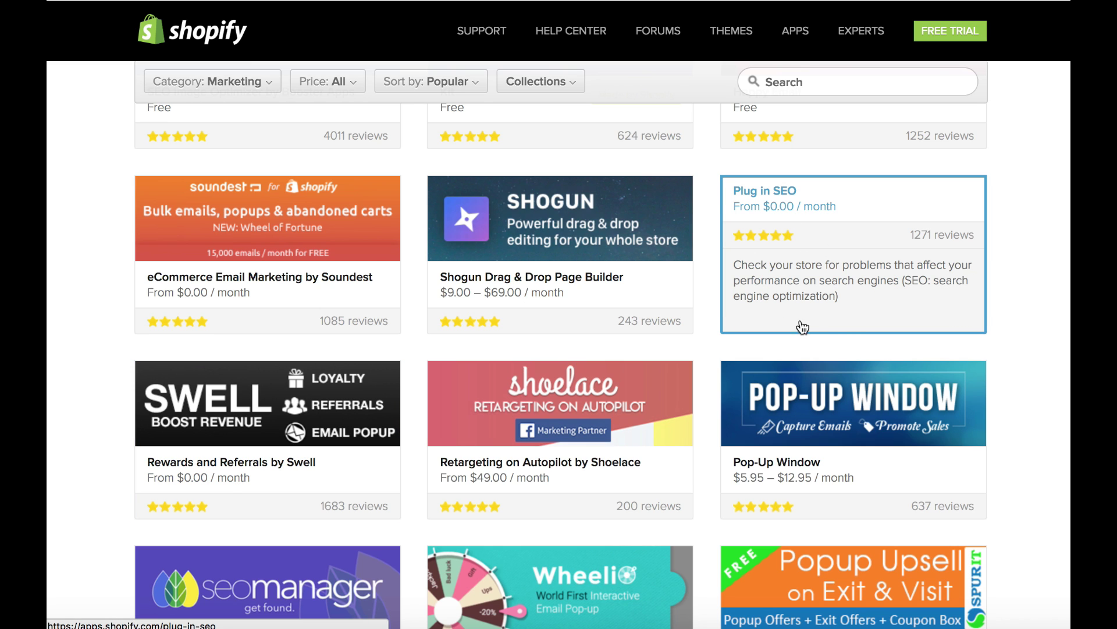
scroll(1046, 369, "down", 7)
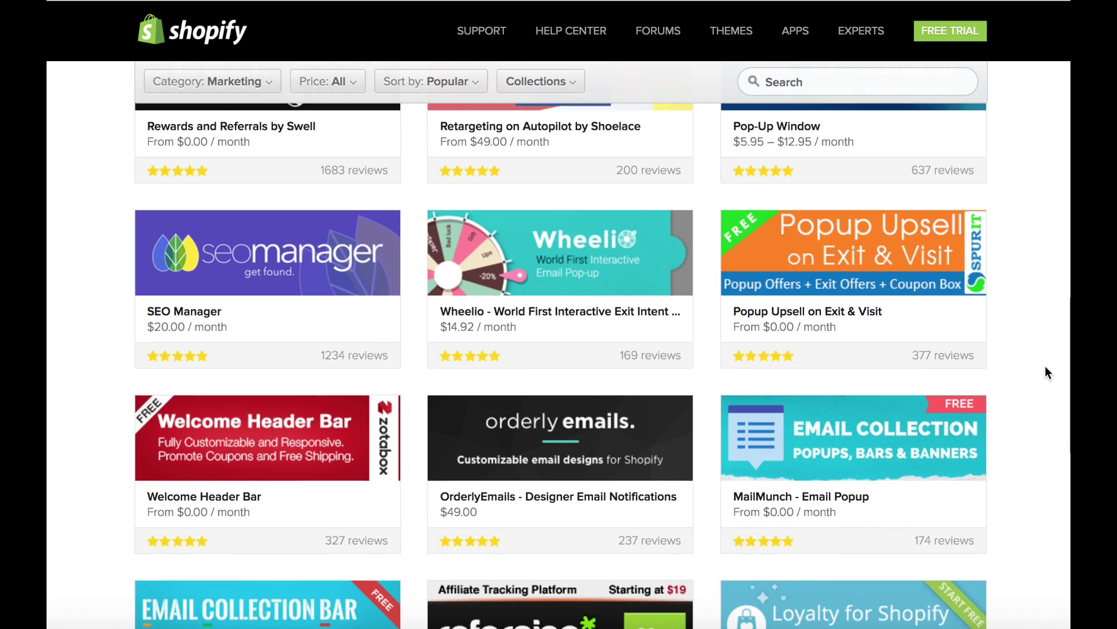
scroll(1048, 372, "down", 2)
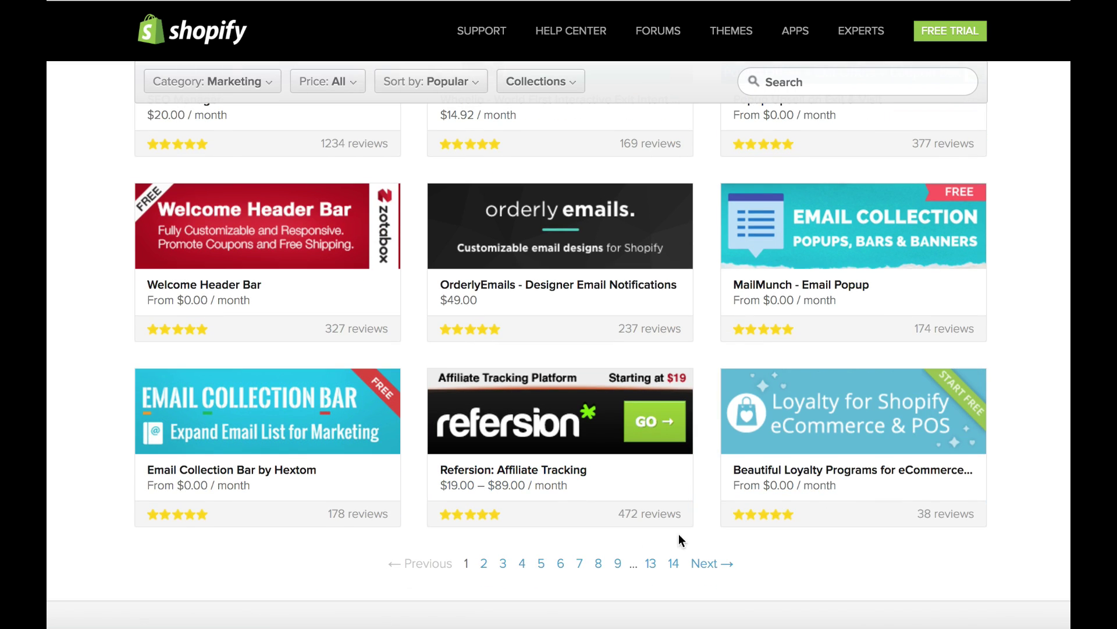
scroll(632, 514, "up", 5)
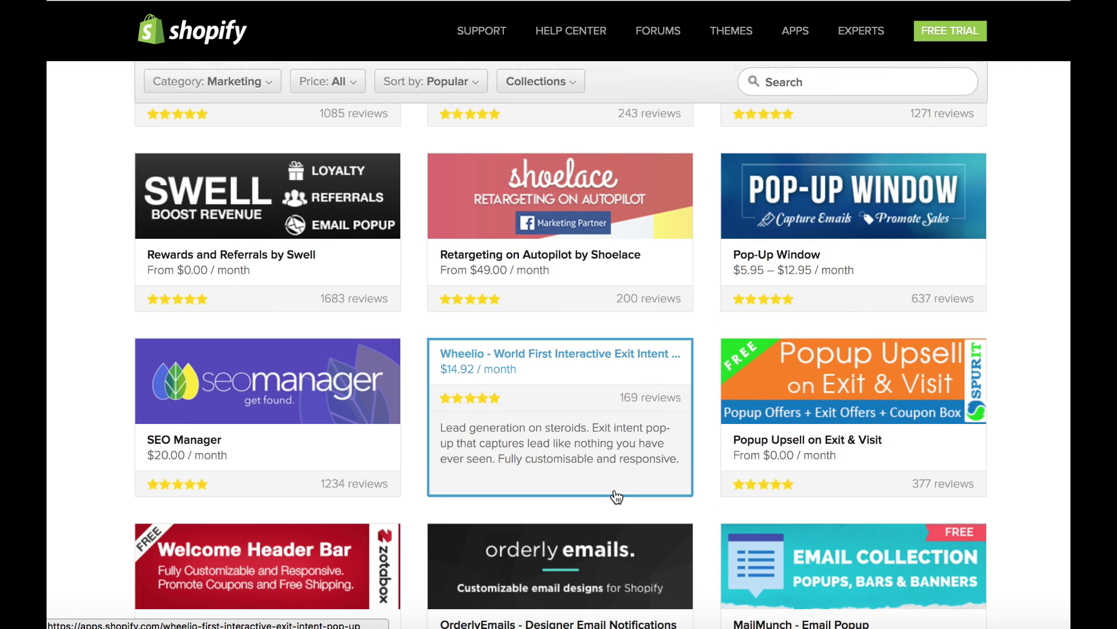
scroll(617, 496, "up", 10)
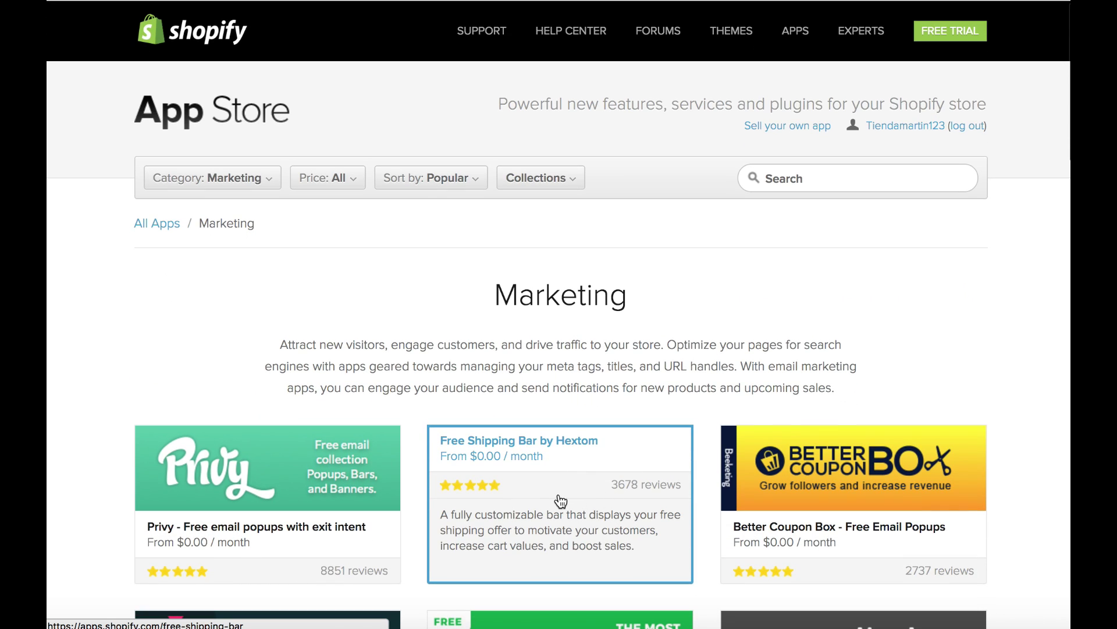
Step: Open the Privy - Free email popups with exit intent listing and review its features, integrations and targeting capabilities
left_click(266, 449)
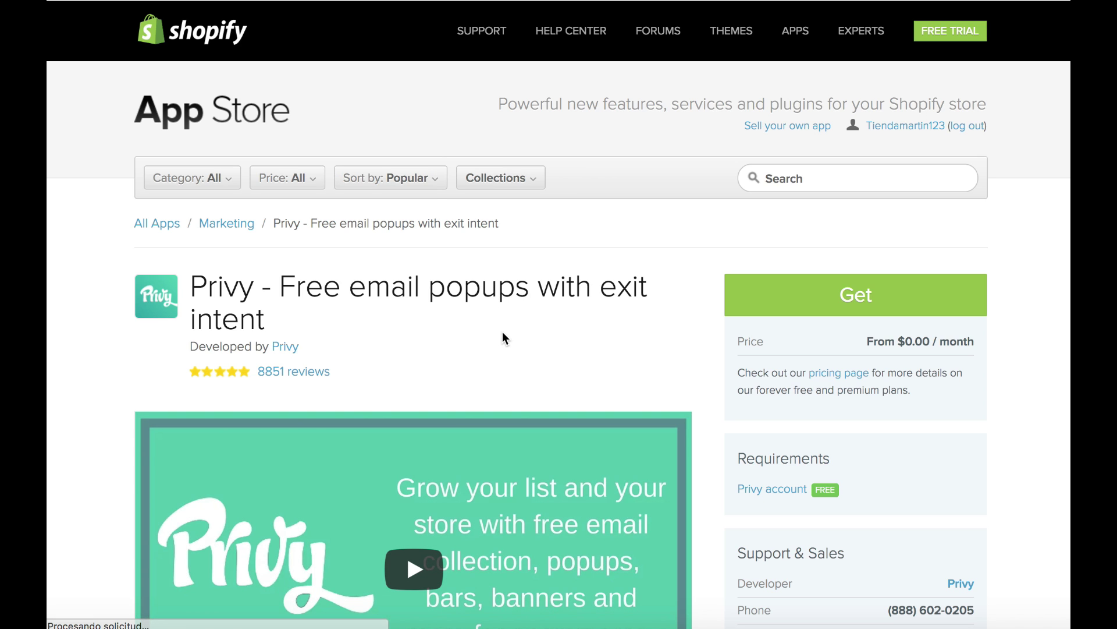
scroll(512, 347, "down", 3)
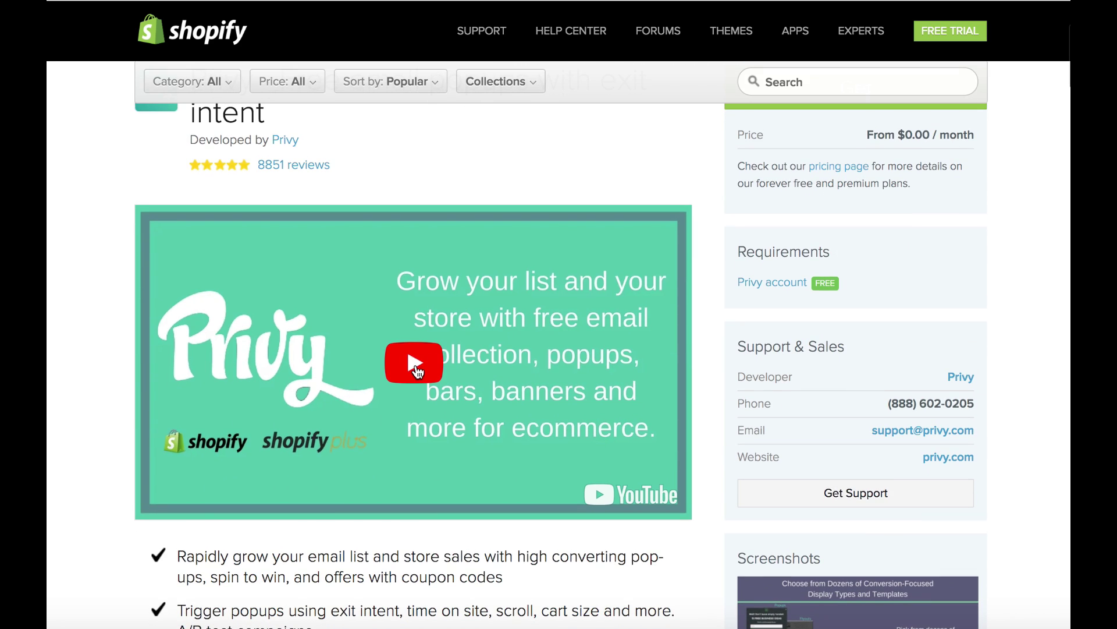
scroll(461, 406, "down", 1)
scroll(461, 406, "down", 8)
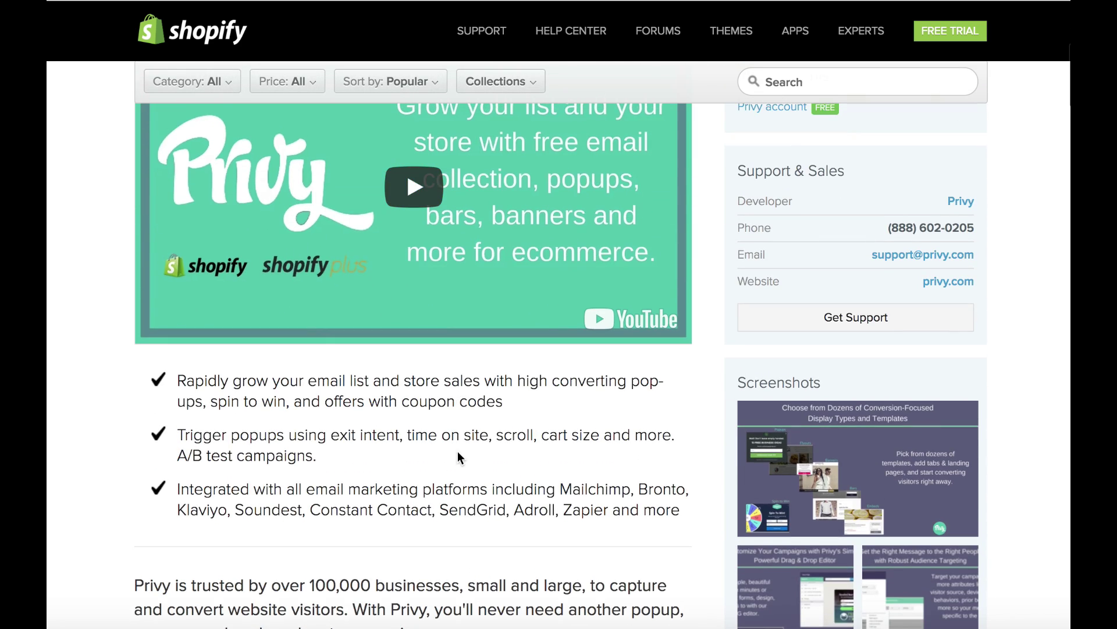
scroll(529, 362, "down", 11)
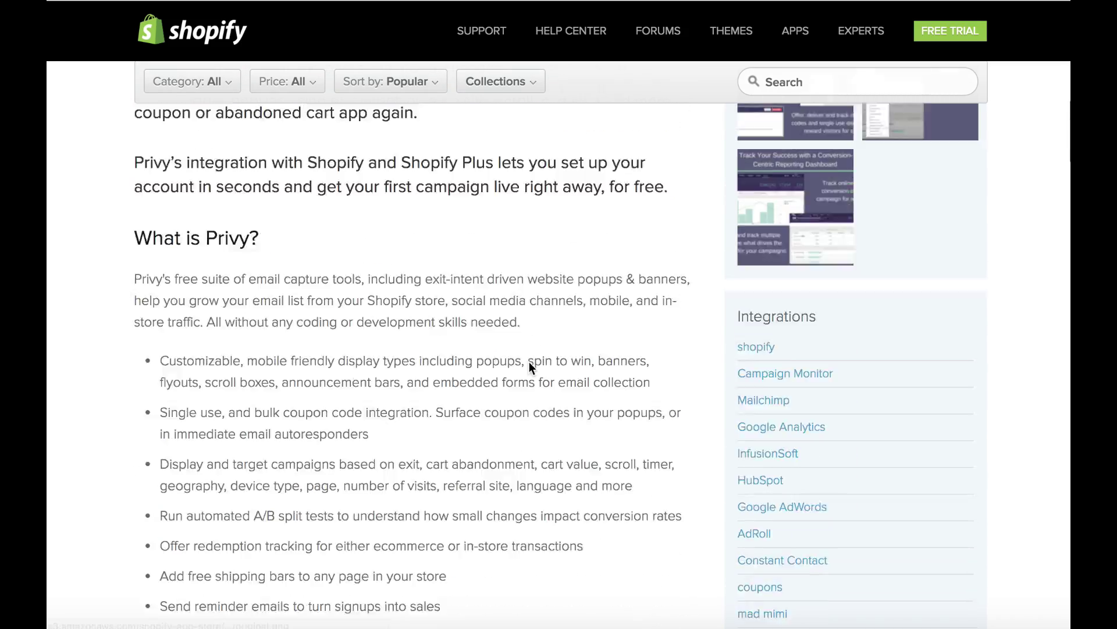
scroll(529, 362, "down", 20)
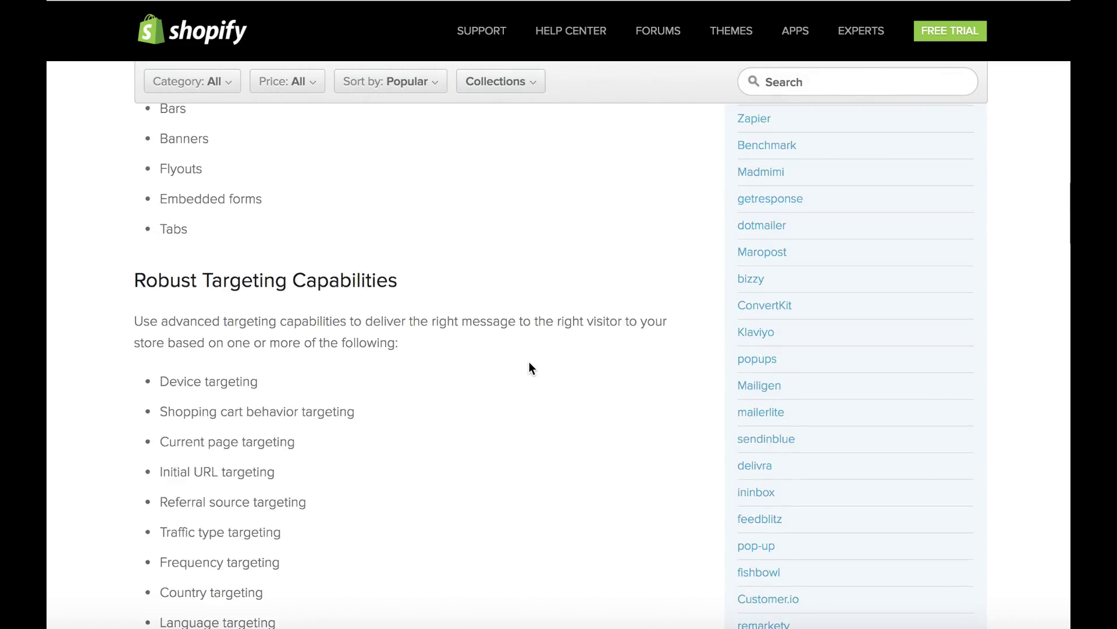
scroll(529, 362, "up", 20)
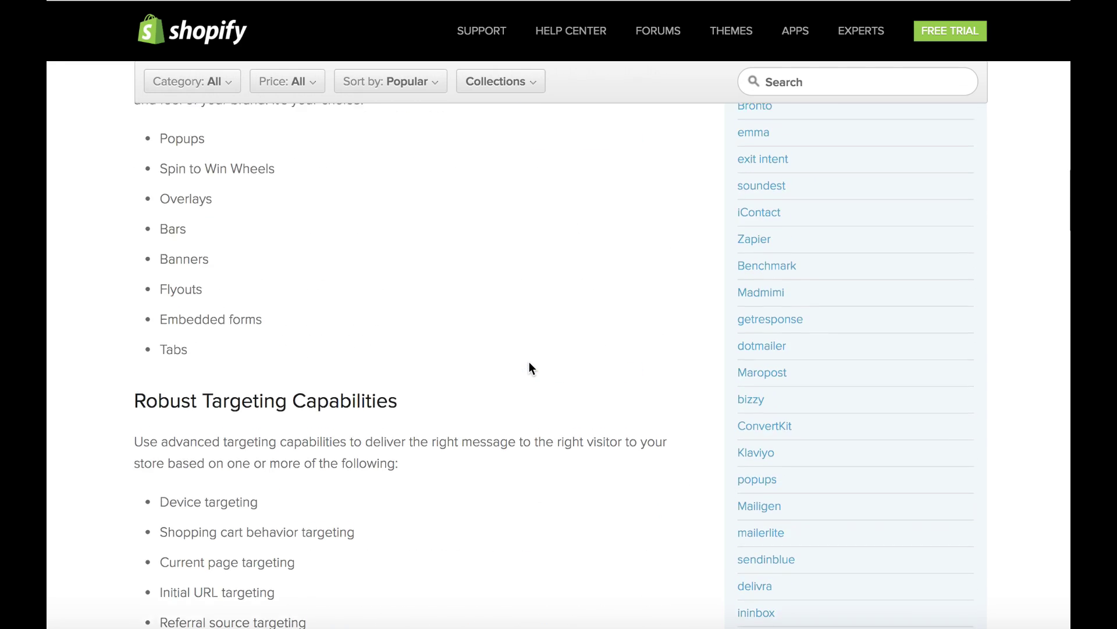
scroll(529, 368, "down", 2)
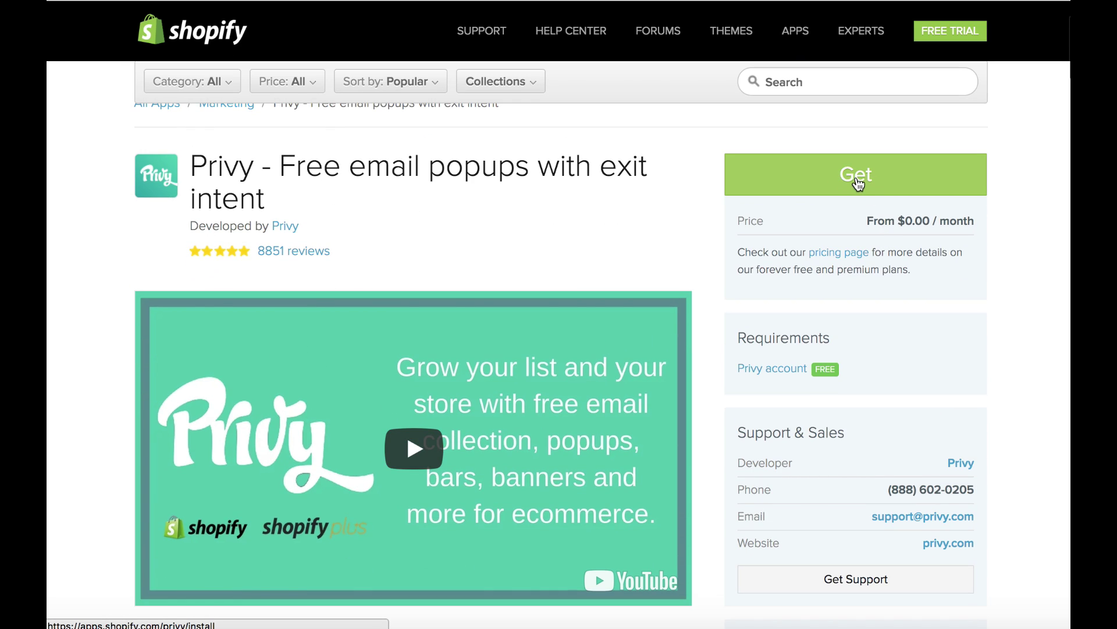
Step: Install the Privy - Free email popups with exit intent app on the store and dismiss its welcome chat message
left_click(859, 183)
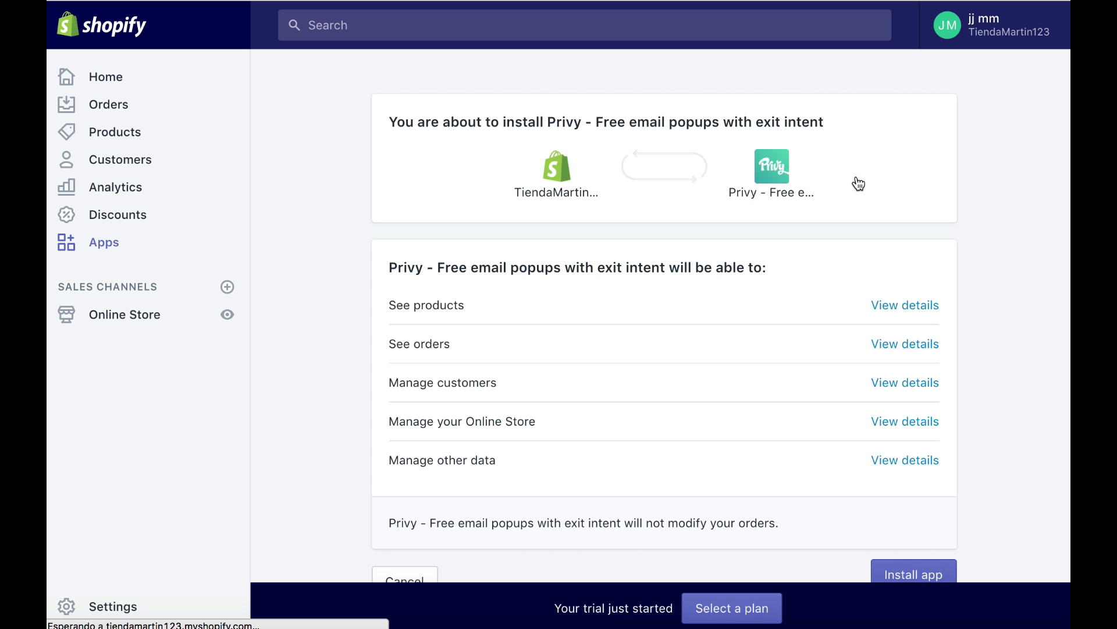
scroll(751, 256, "down", 1)
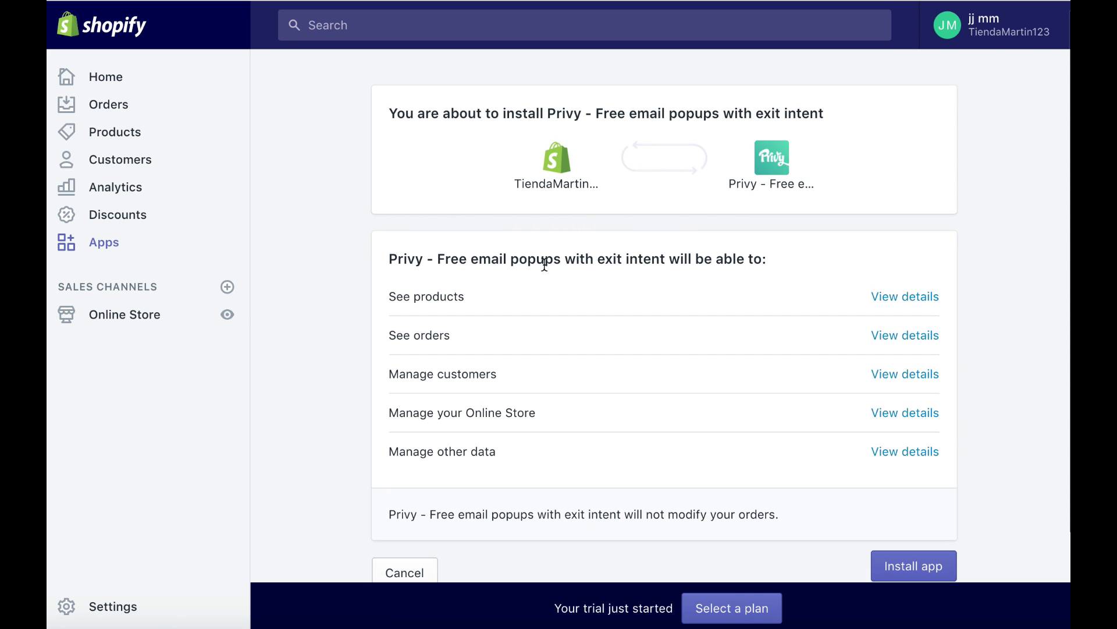
scroll(824, 384, "down", 3)
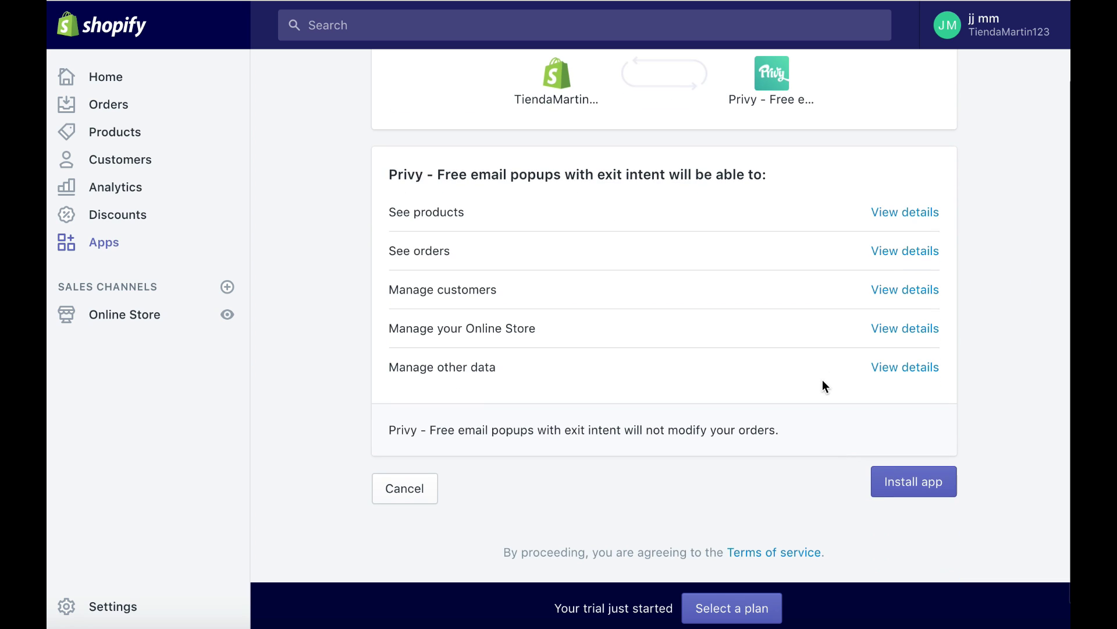
left_click(897, 485)
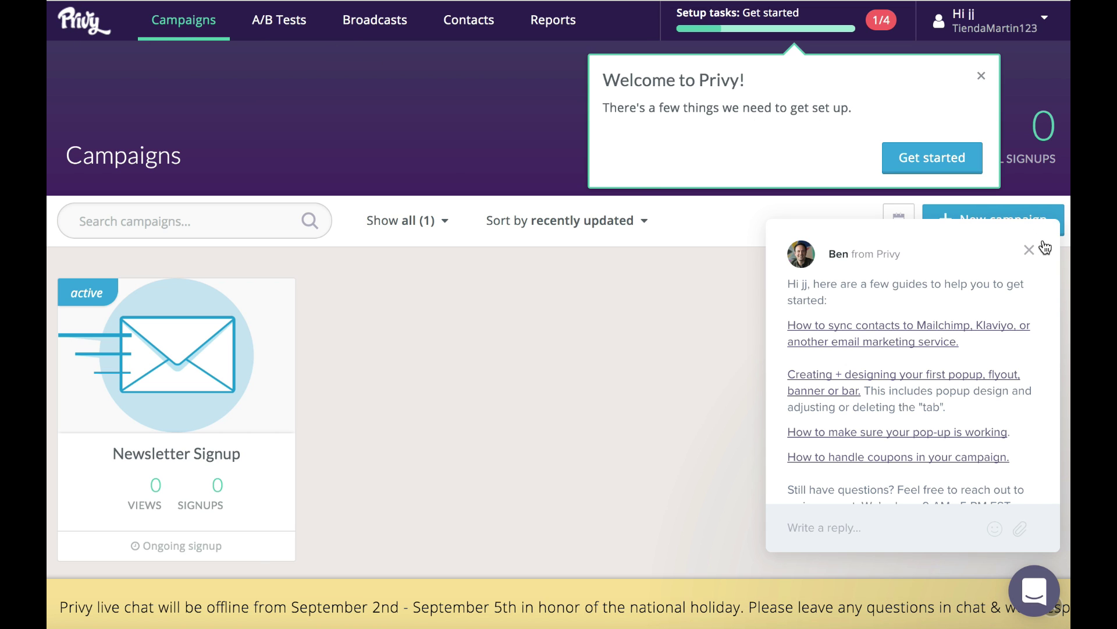
left_click(1038, 248)
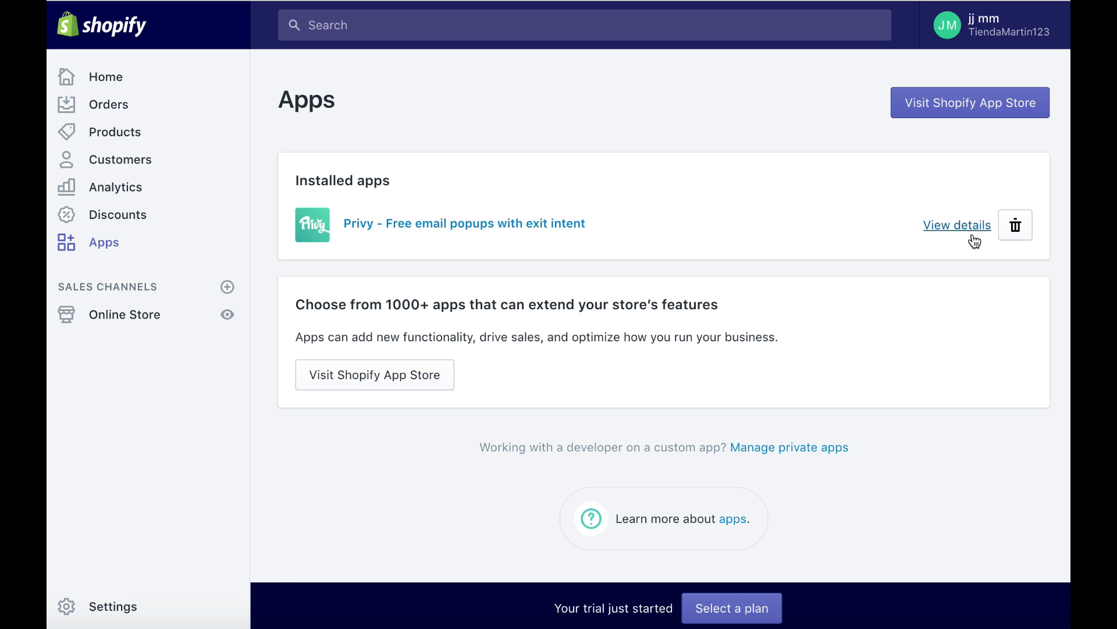
Step: Delete the Privy - Free email popups with exit intent app from the store's installed apps without giving a reason
left_click(1016, 225)
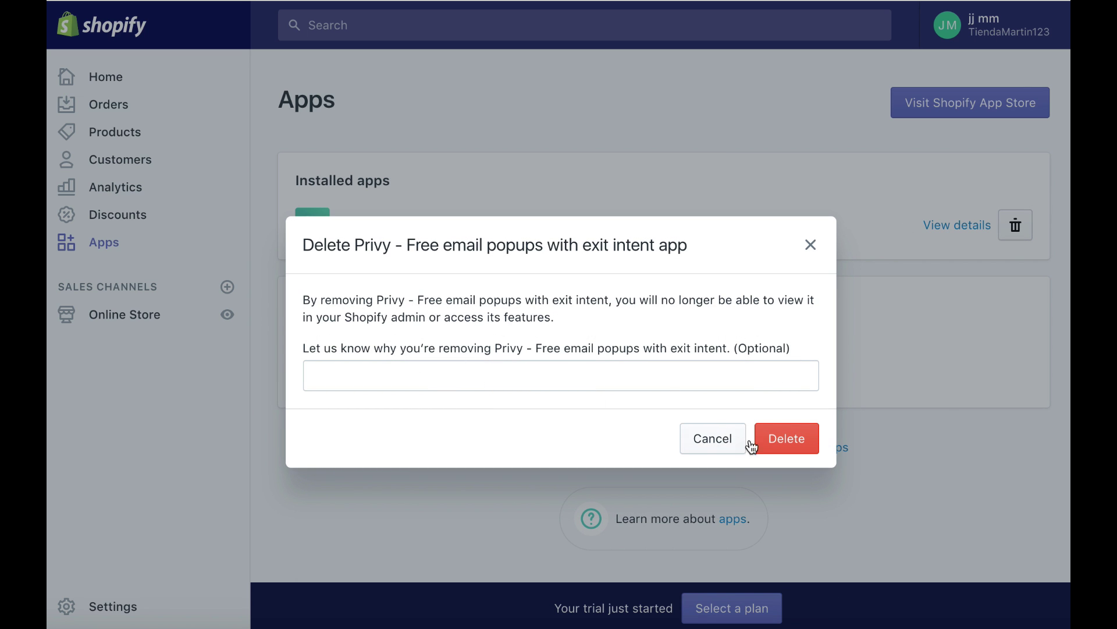
left_click(787, 441)
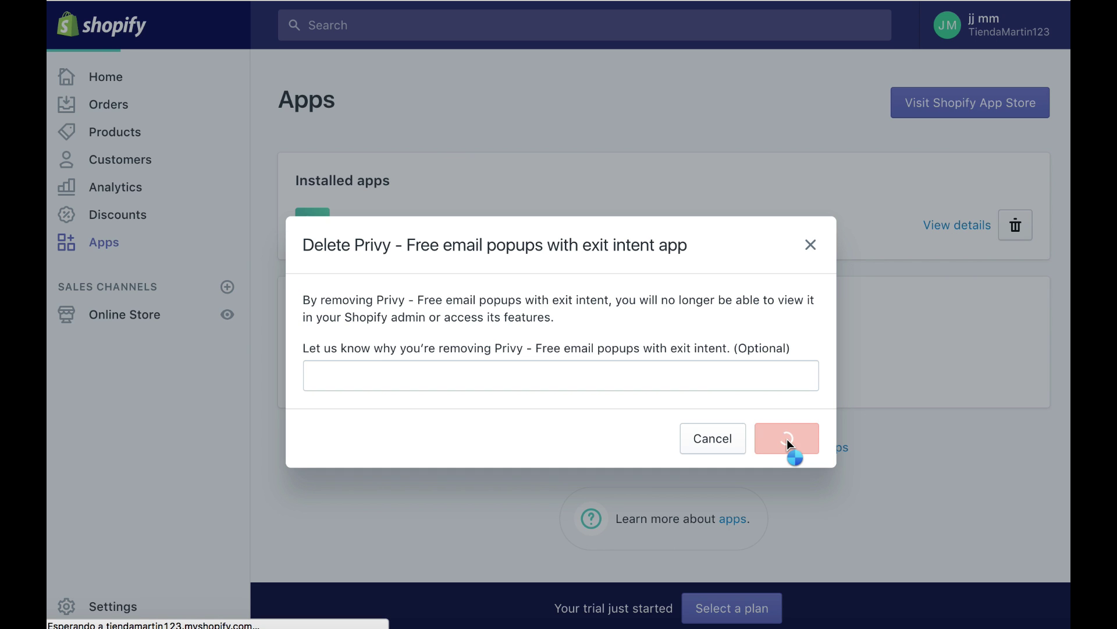